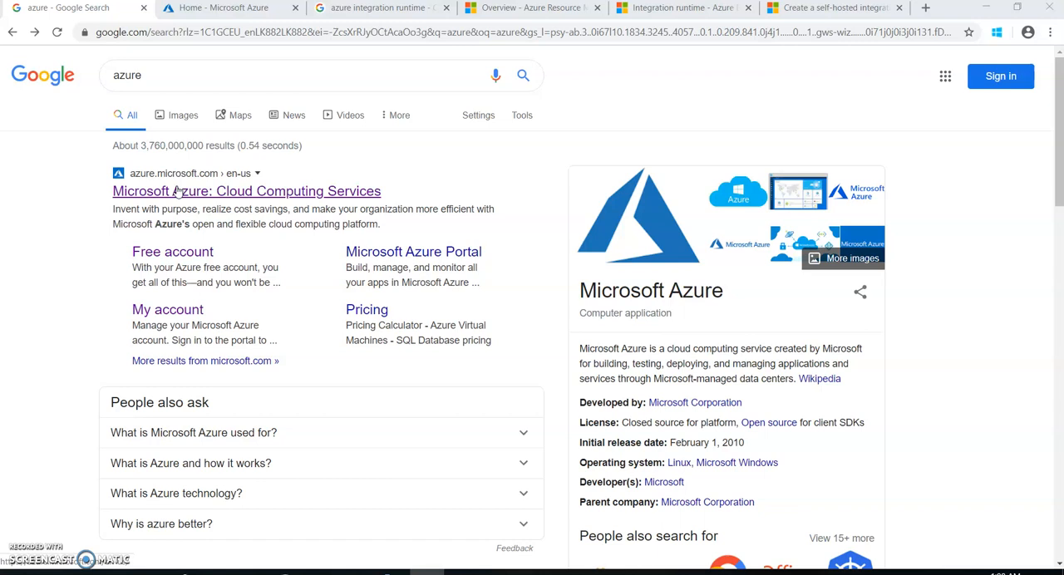
# Open the Microsoft Azure website from the search results and go to the Azure portal
pyautogui.click(177, 190)
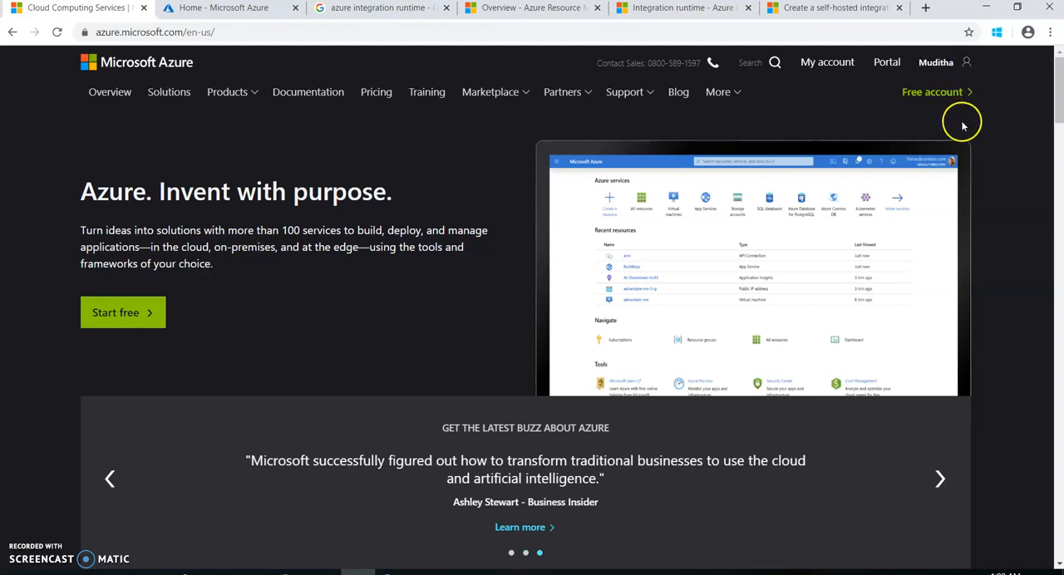
pyautogui.click(887, 66)
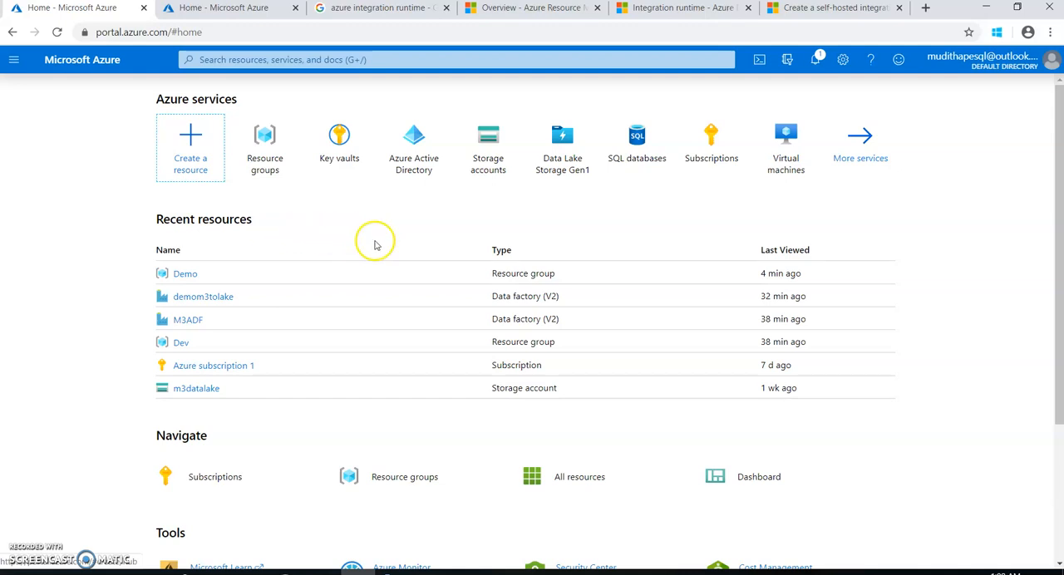
# Look over the Azure Resource Manager overview and the Integration runtime in Azure Data Factory documentation pages
pyautogui.click(502, 17)
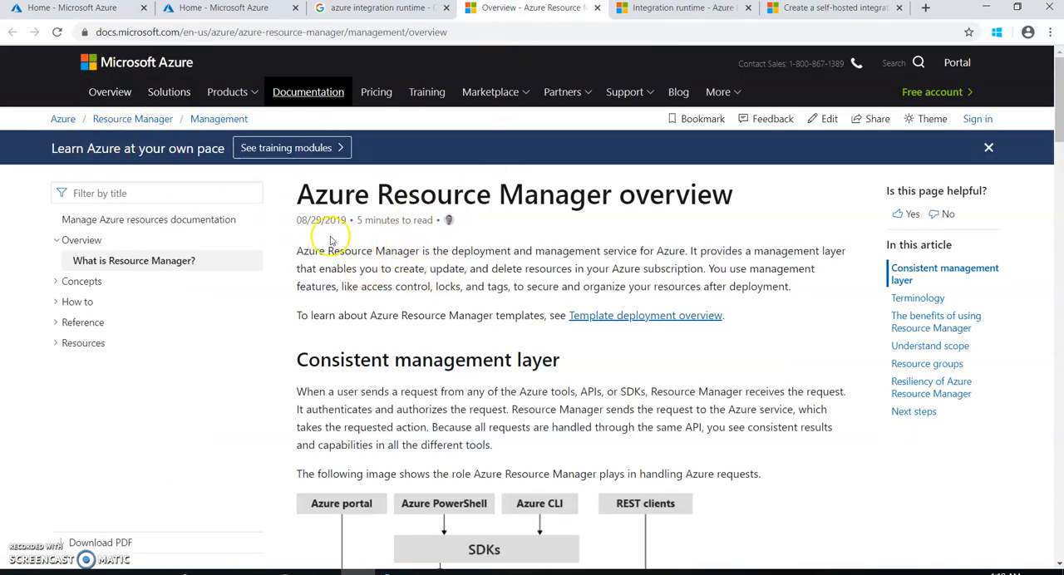
pyautogui.click(646, 10)
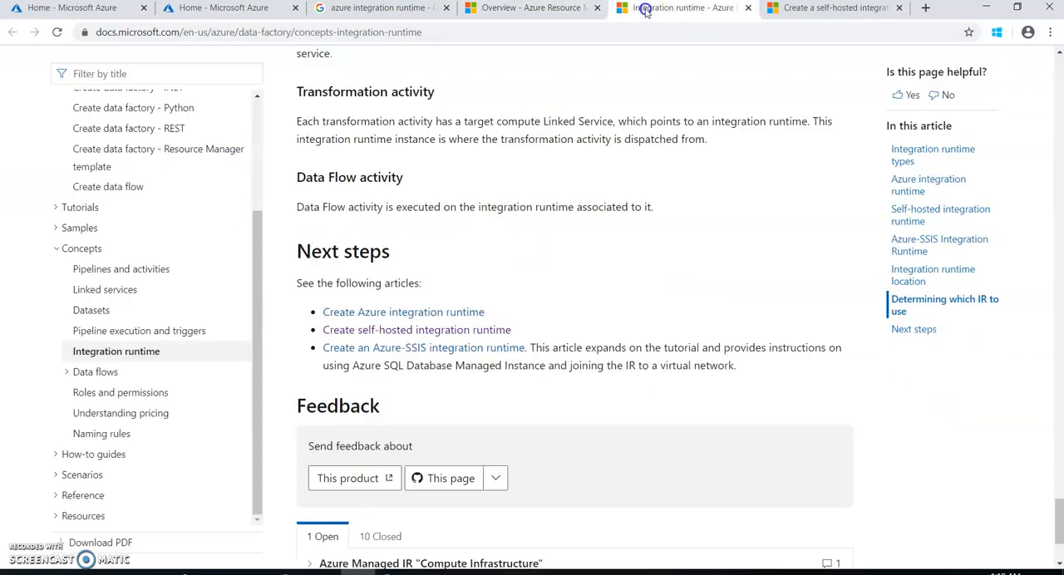
pyautogui.scroll(10, 497, 154)
pyautogui.scroll(15, 497, 158)
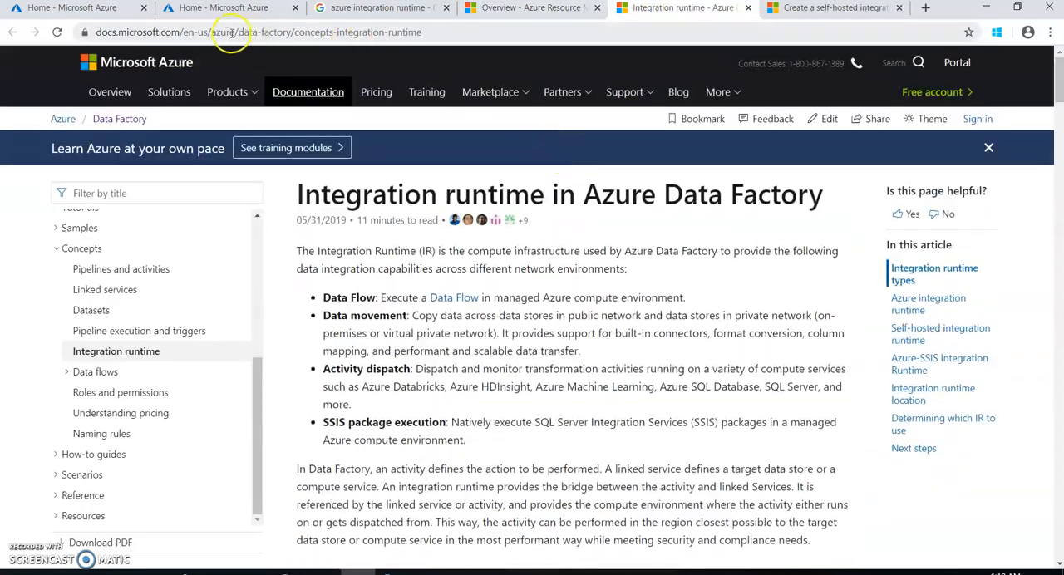
# Return to the Azure portal and open the Demo resource group
pyautogui.click(213, 10)
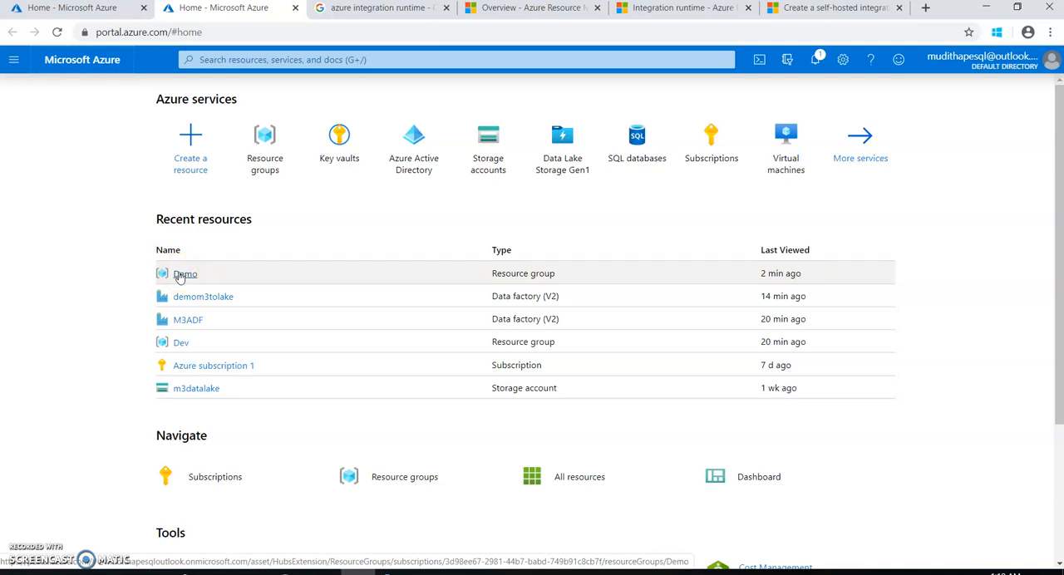
pyautogui.click(183, 275)
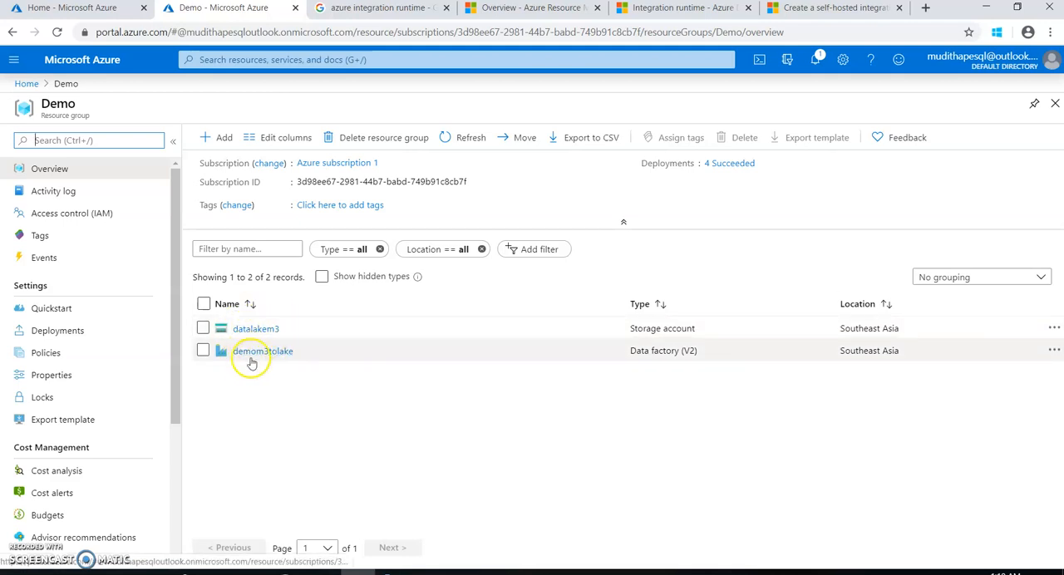
# Browse the Integration and Storage categories of resources that can be added to the Demo group
pyautogui.click(214, 139)
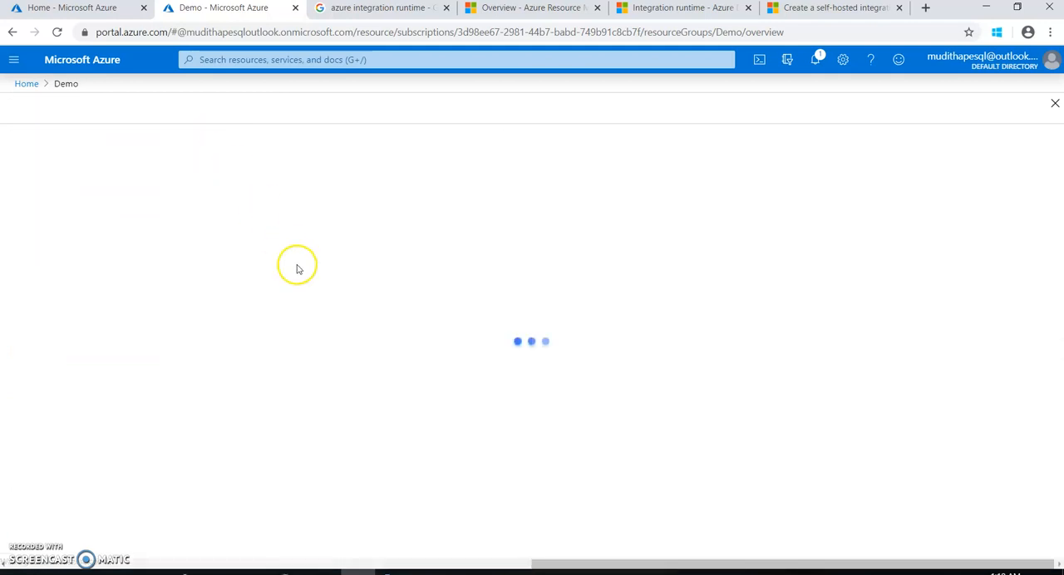
pyautogui.click(80, 145)
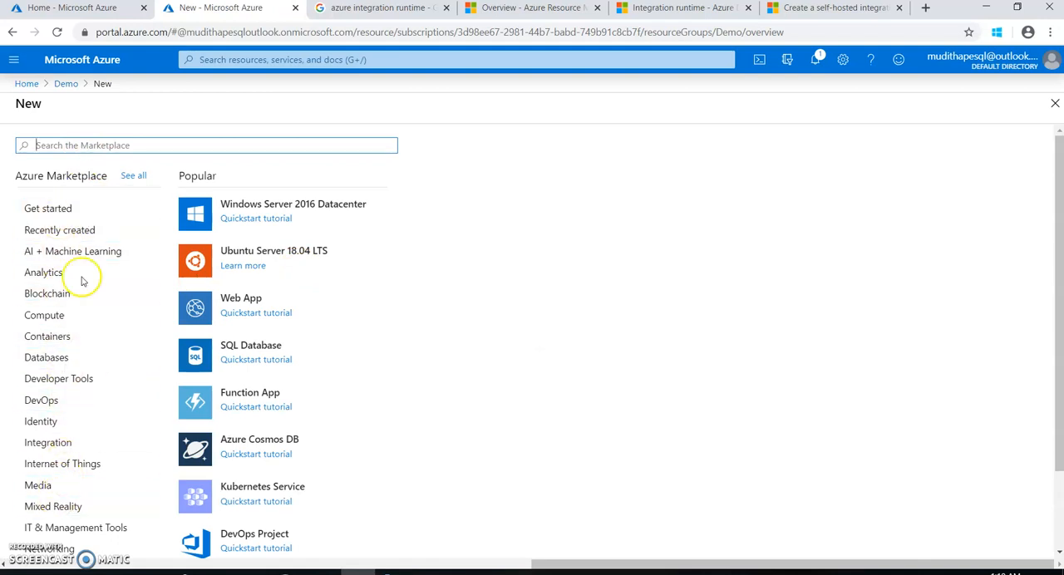
pyautogui.click(50, 444)
pyautogui.scroll(-3, 249, 361)
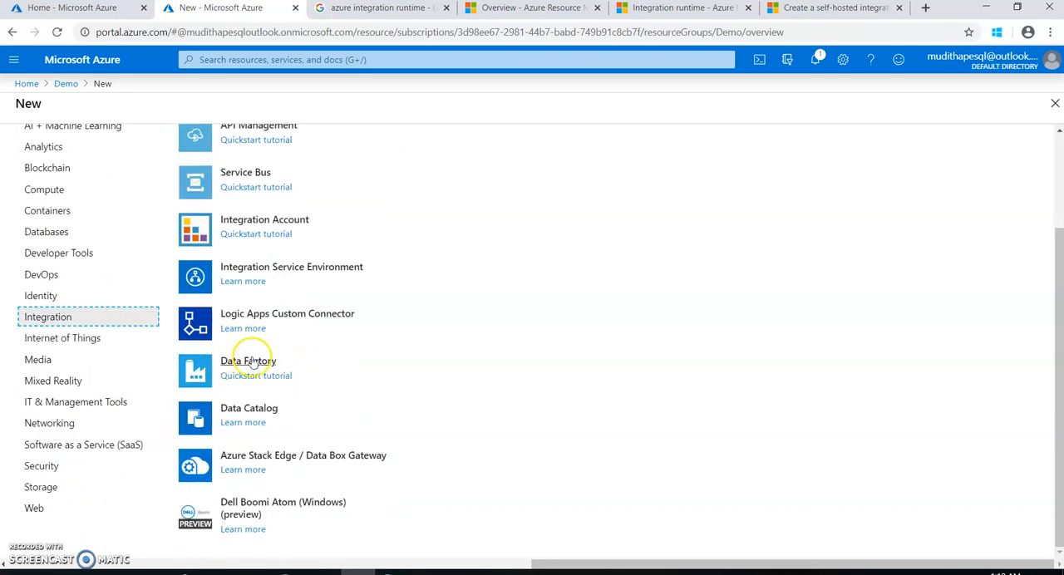
pyautogui.click(80, 488)
pyautogui.scroll(3, 386, 332)
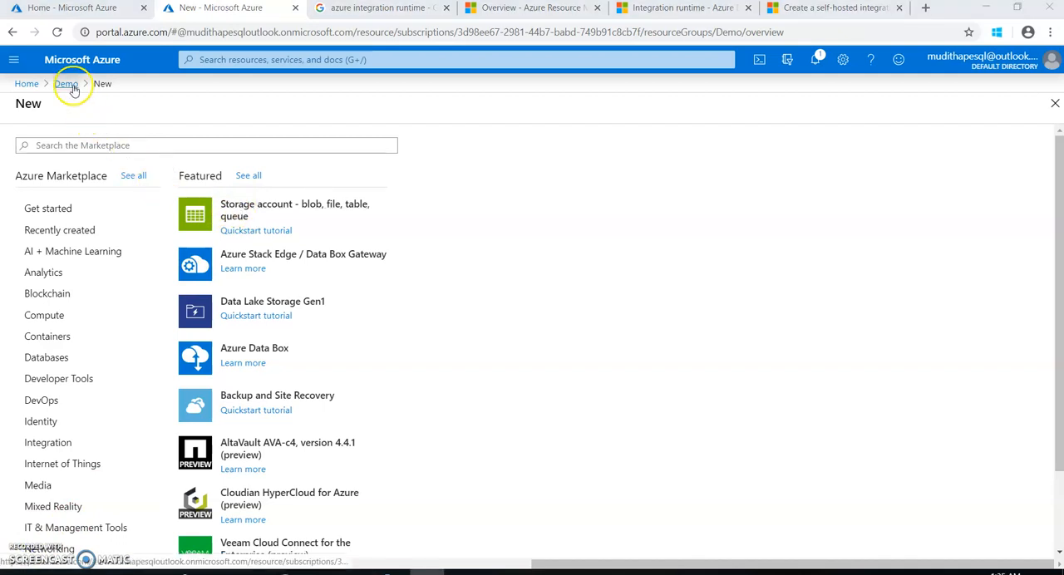
# Go back to the Demo resource group, open the demom3tolake data factory and launch its Author & Monitor site
pyautogui.click(67, 85)
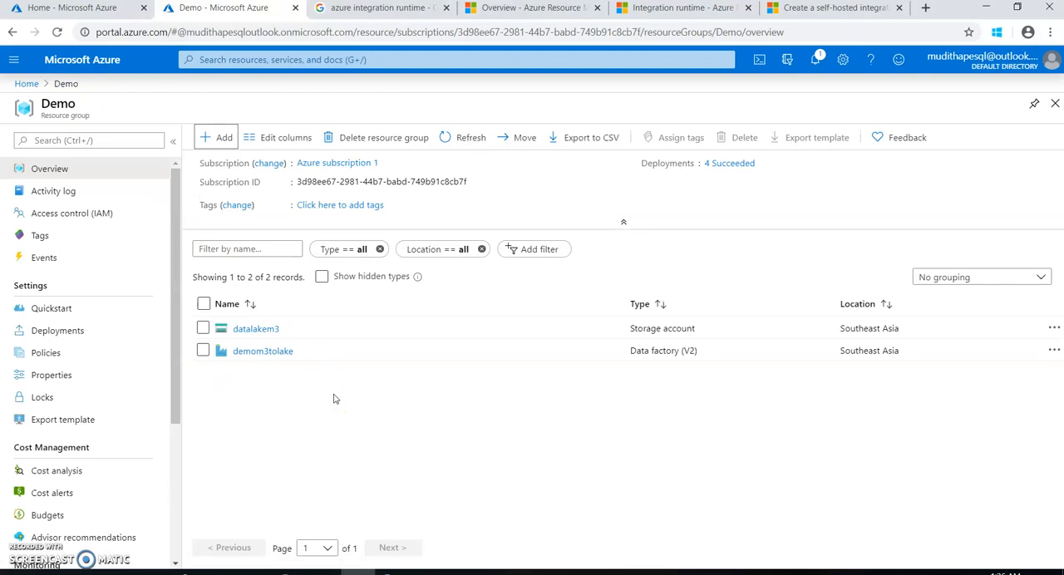
pyautogui.click(278, 356)
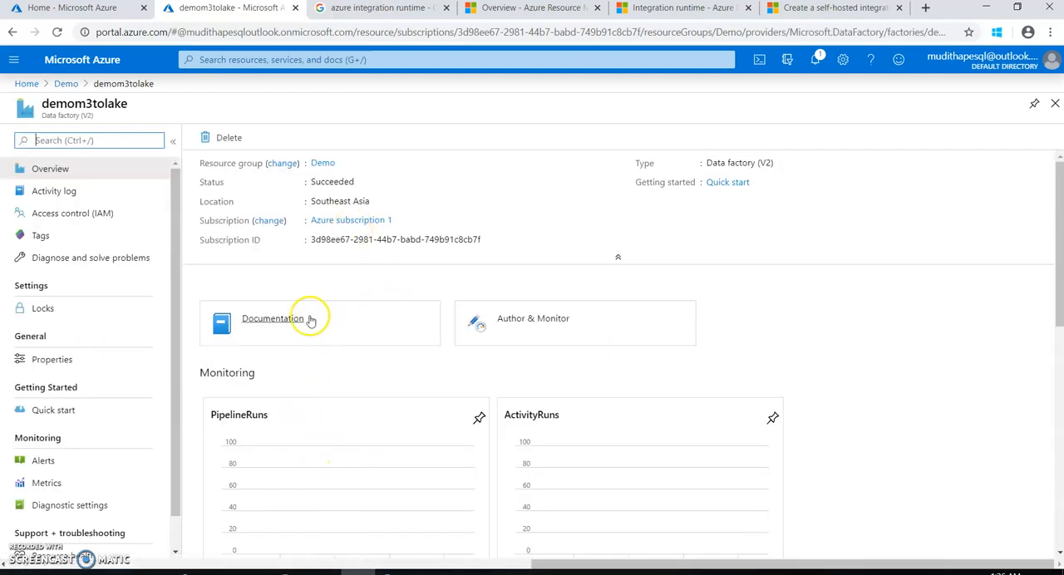
pyautogui.click(530, 327)
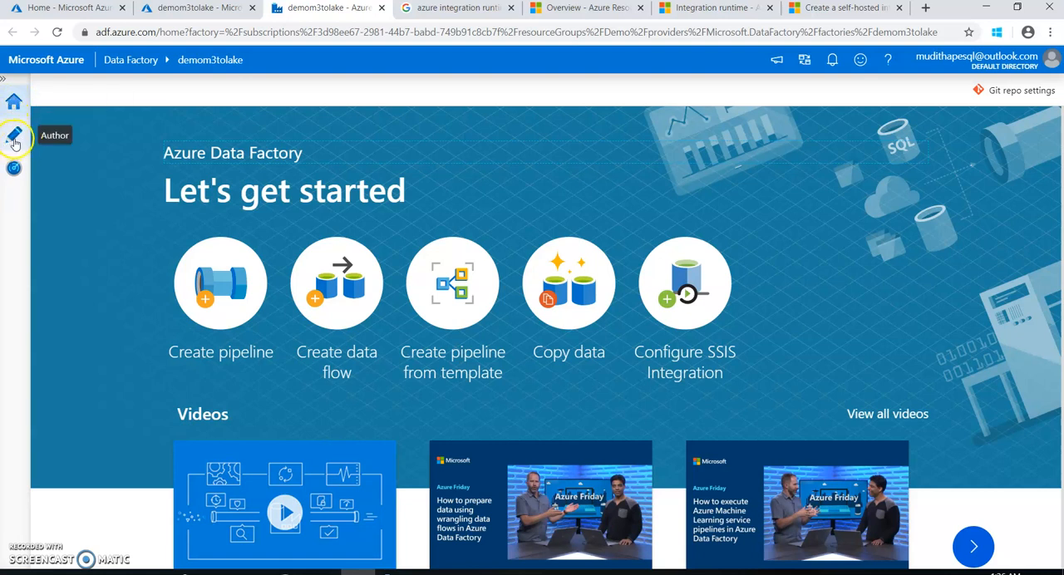
# Look over the getting-started options, videos and tutorials on the data factory's home page
pyautogui.click(13, 168)
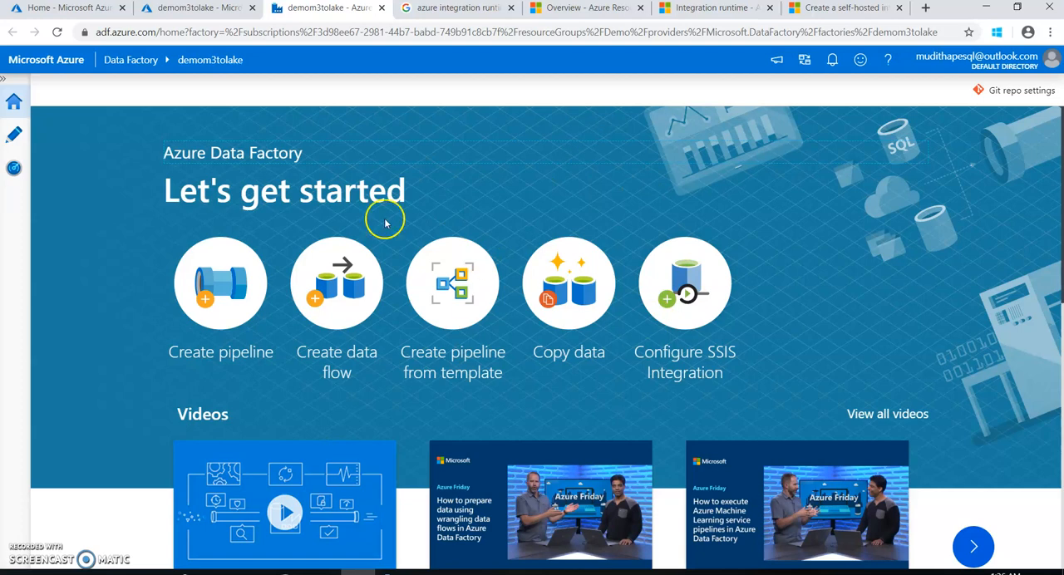
pyautogui.scroll(-3, 599, 246)
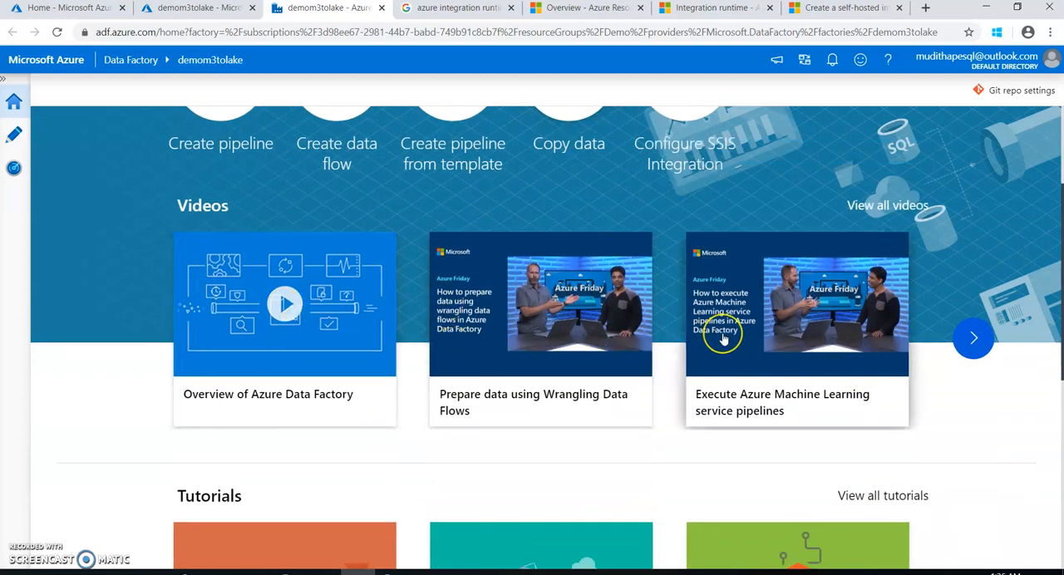
pyautogui.scroll(-1, 723, 339)
pyautogui.scroll(-1, 723, 339)
pyautogui.scroll(3, 723, 336)
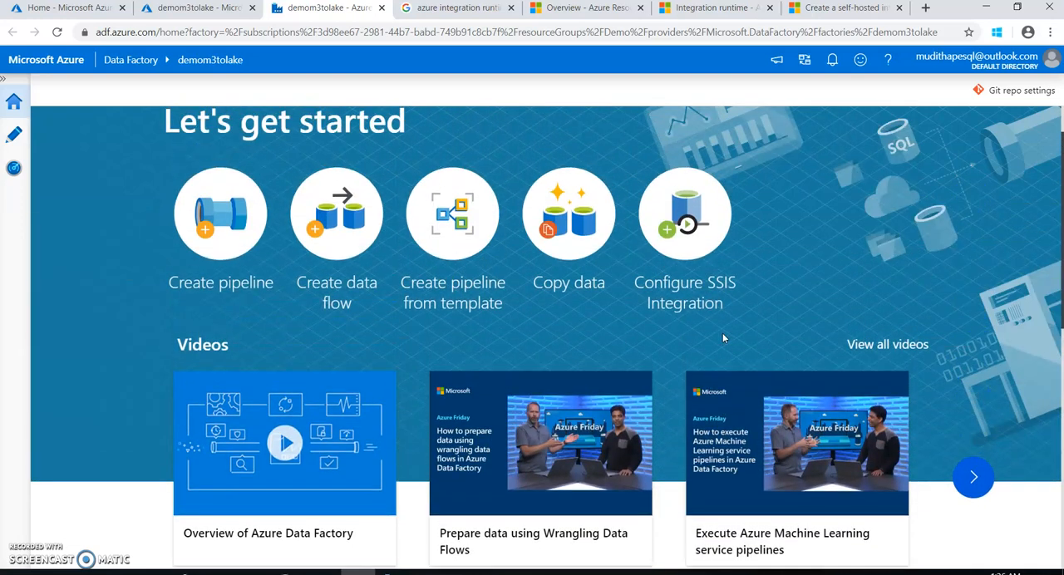
pyautogui.scroll(1, 723, 337)
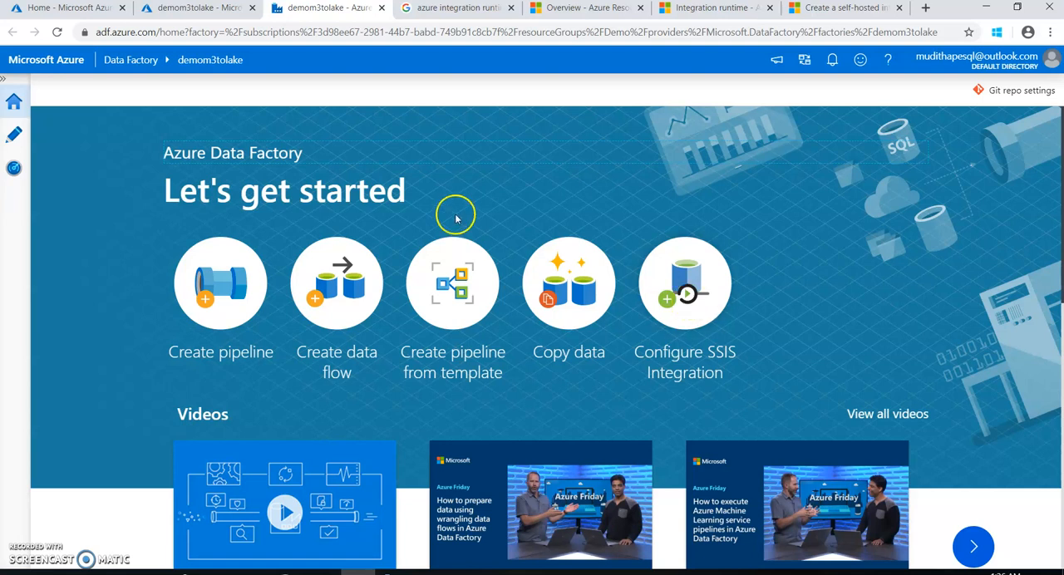
# Open the data factory's authoring workspace and create a new blank pipeline
pyautogui.click(14, 138)
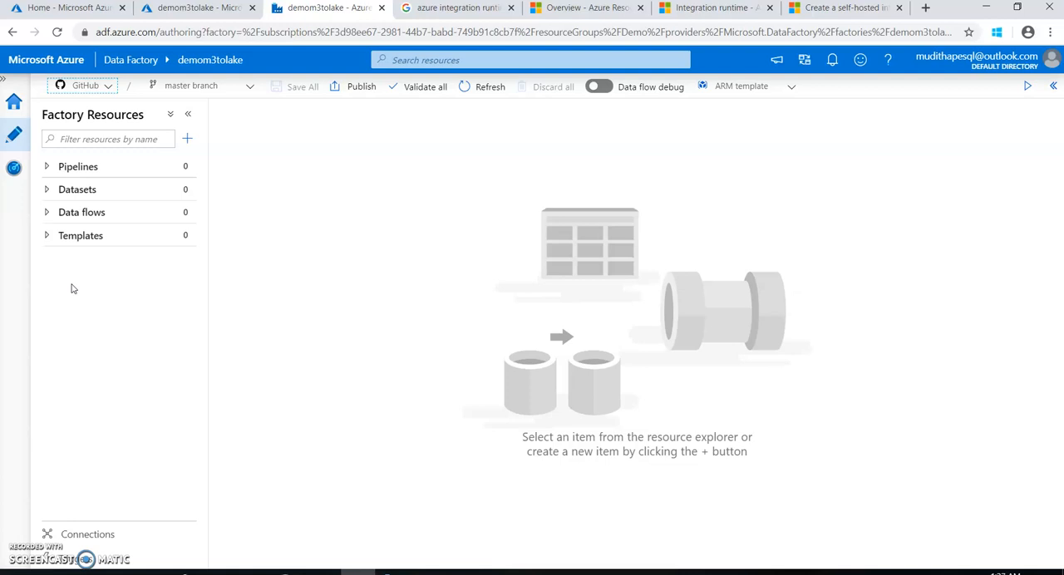
pyautogui.click(47, 167)
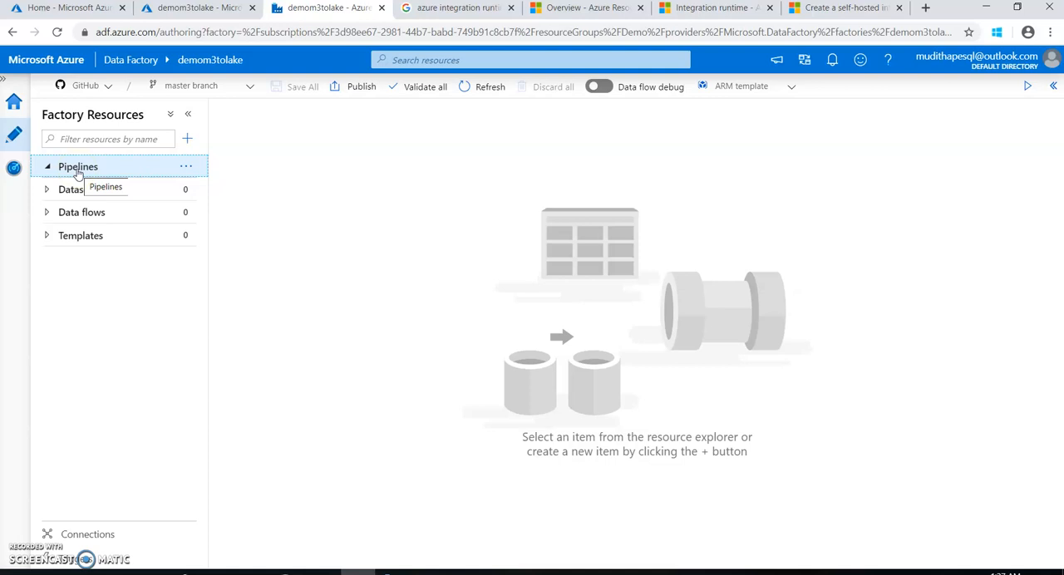
pyautogui.click(186, 167)
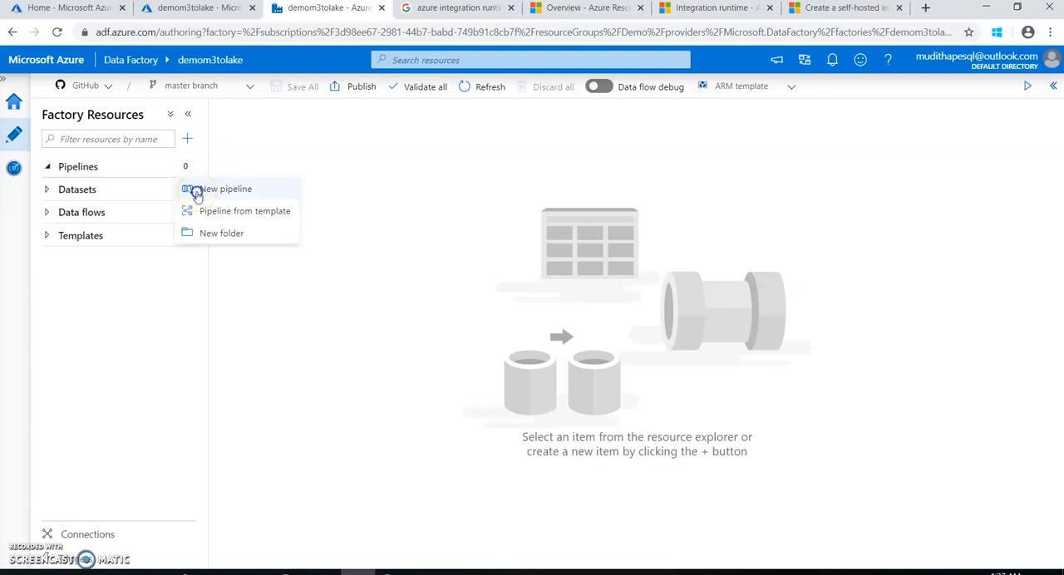
pyautogui.click(197, 191)
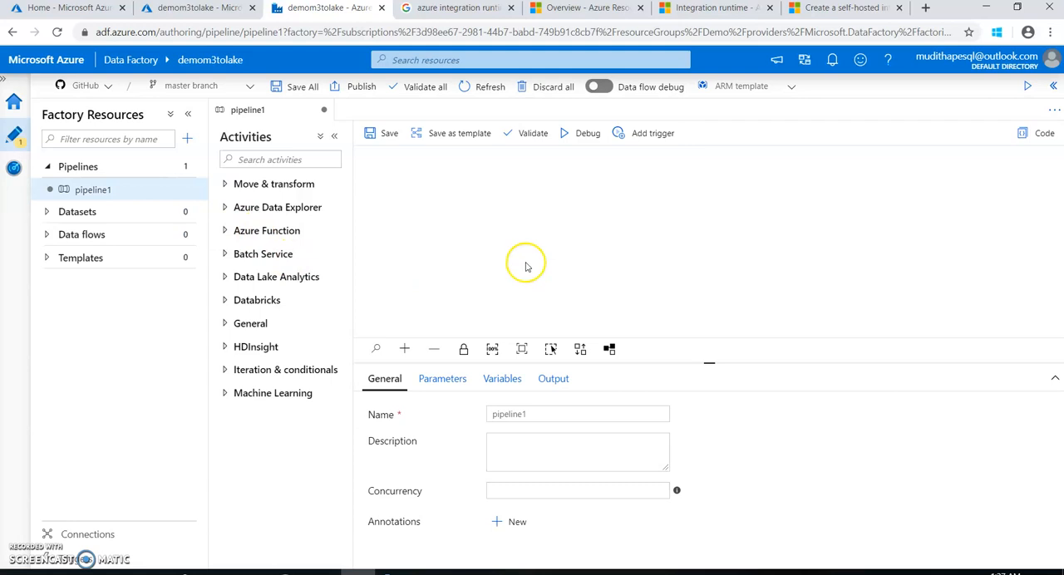
# Name the new pipeline "m3 to datalake"
pyautogui.moveTo(542, 412); pyautogui.dragTo(465, 417)
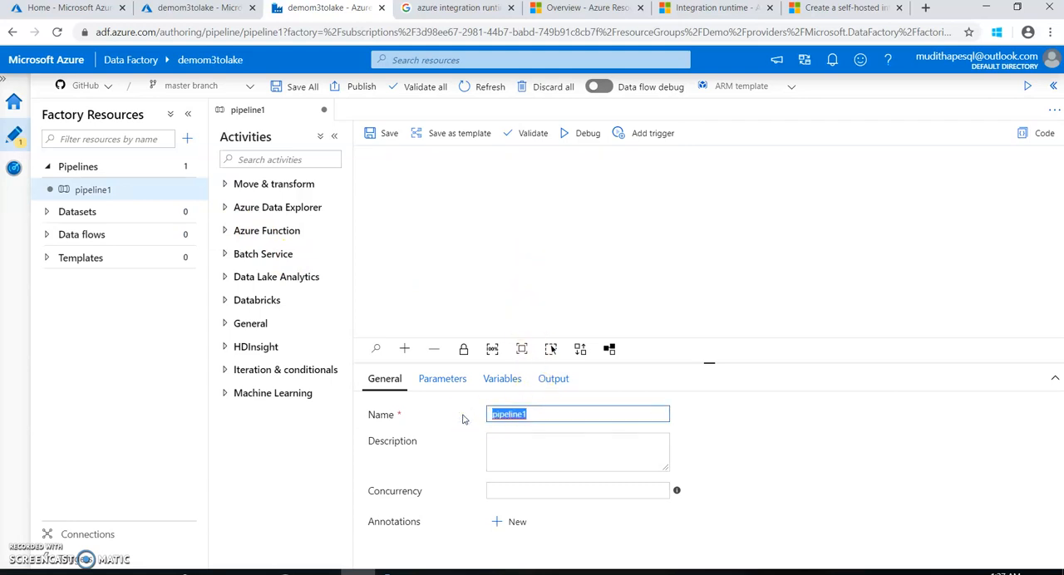
pyautogui.write('m3 to datalake')
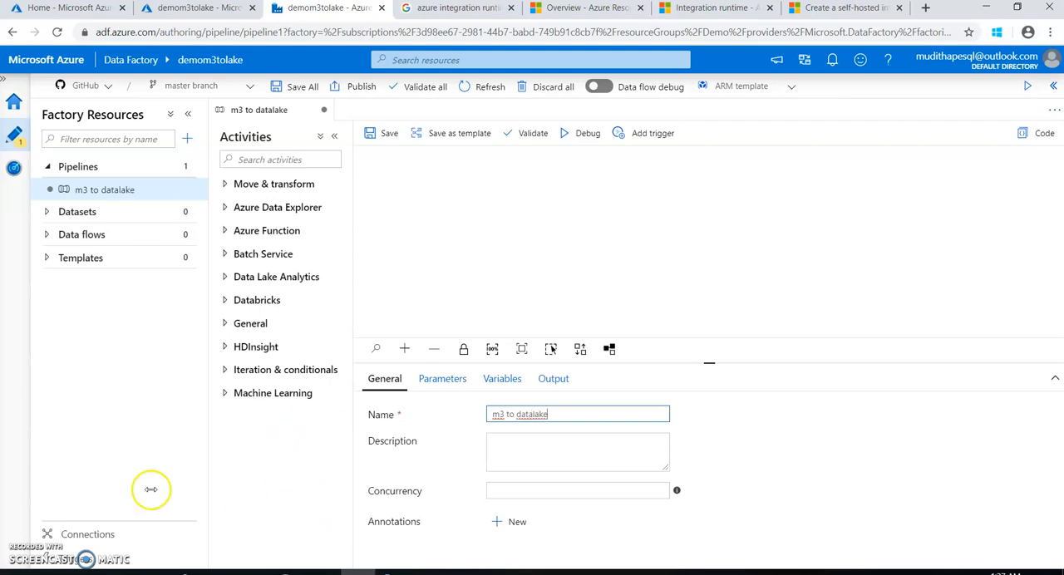
pyautogui.click(570, 269)
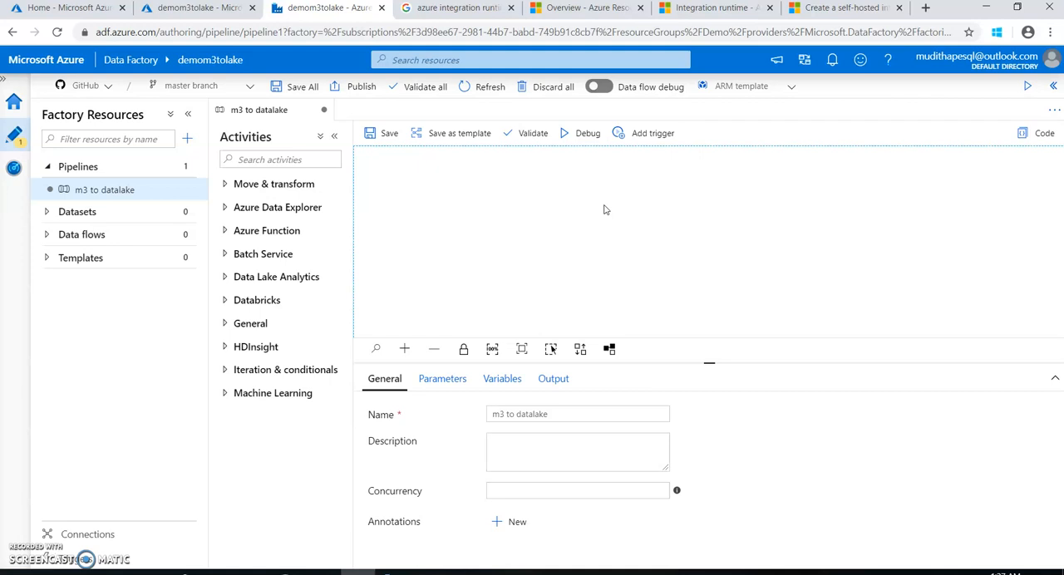
# Add a Copy data activity from the Move & transform group to the pipeline canvas
pyautogui.click(226, 185)
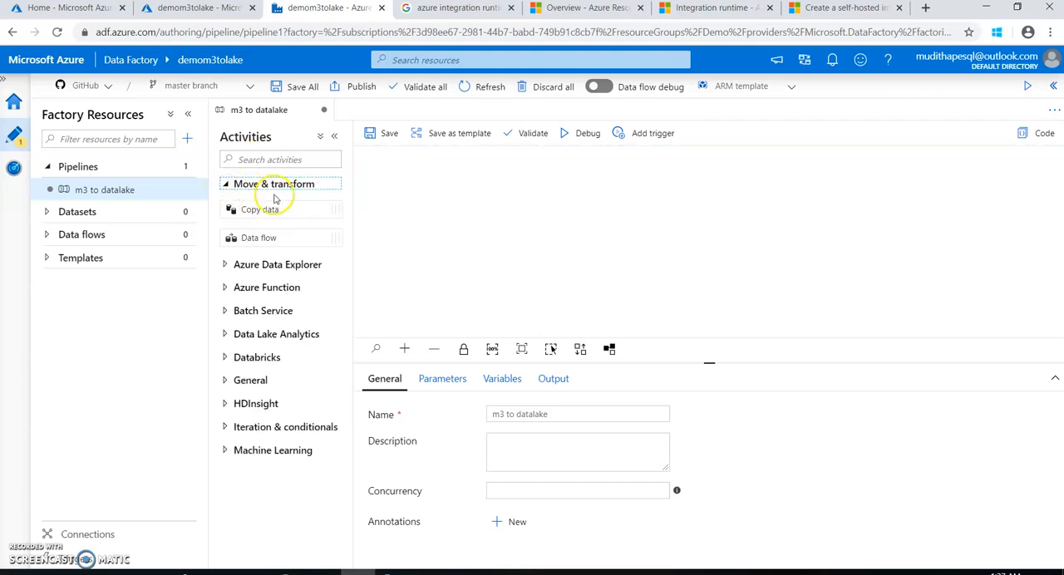
pyautogui.click(261, 210)
pyautogui.moveTo(250, 210); pyautogui.dragTo(506, 199)
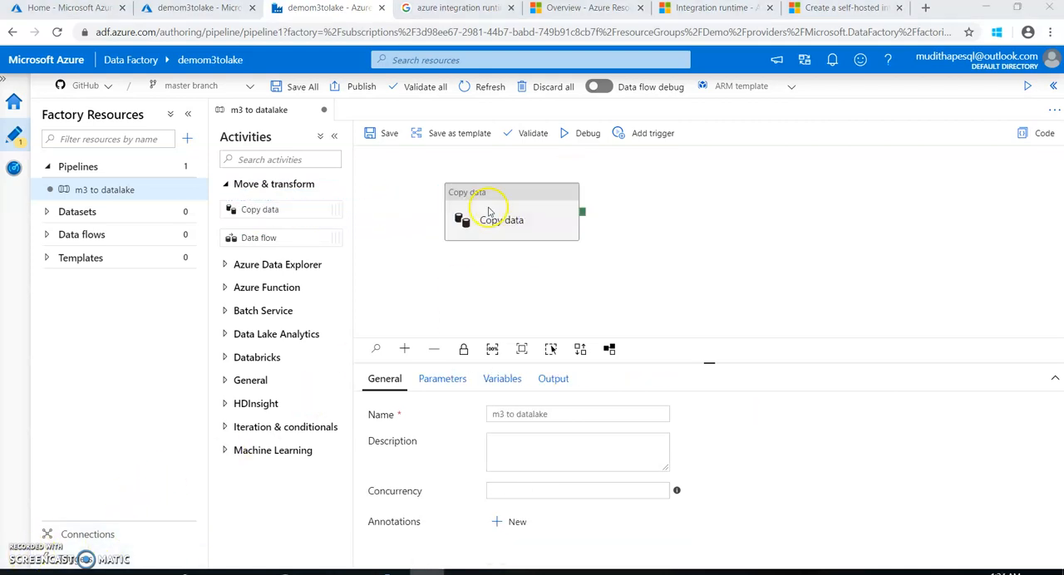
# Rename the Copy data activity as "Copy m3 tables"
pyautogui.click(488, 207)
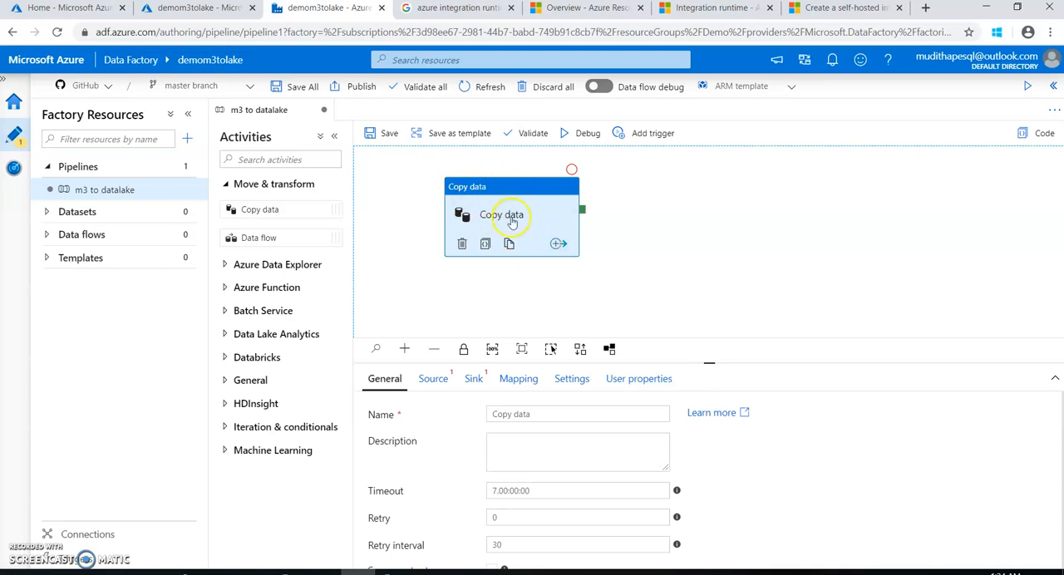
pyautogui.tripleClick(547, 413)
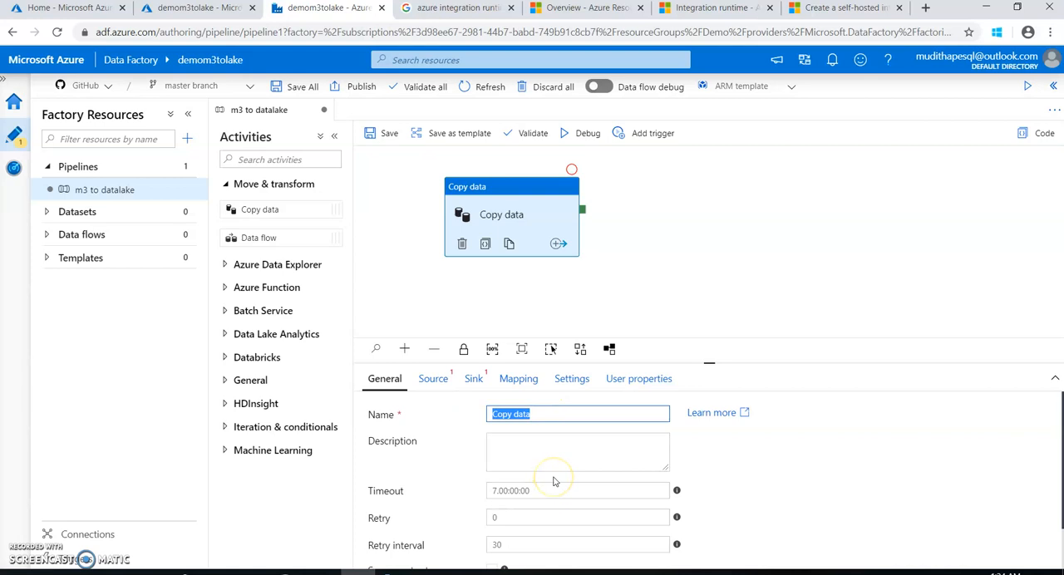
pyautogui.hotkey('ctrl', 'v')
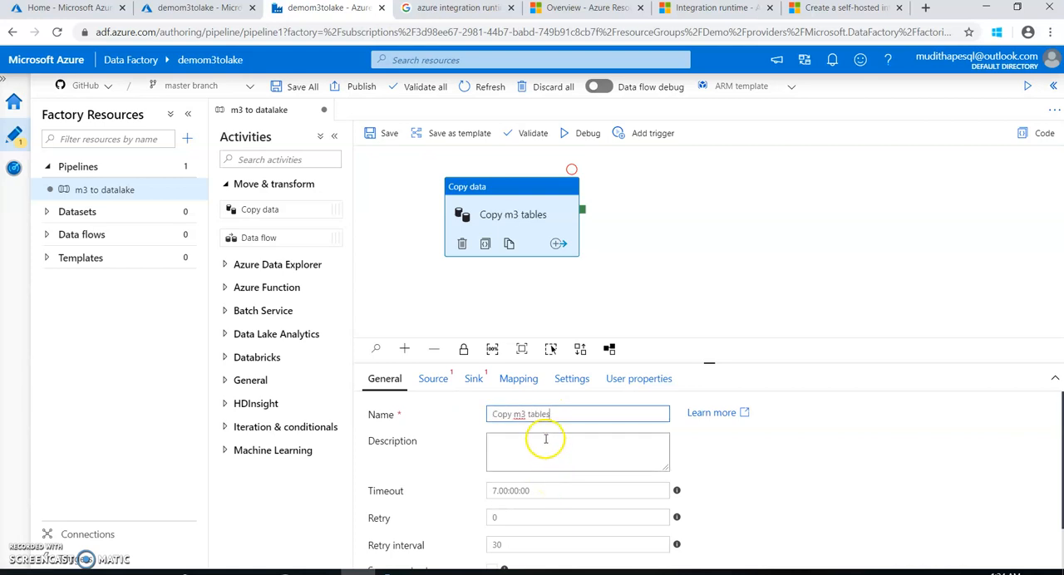
# Examine the source and sink settings of the Copy m3 tables activity and check the available source datasets
pyautogui.click(428, 379)
pyautogui.click(471, 379)
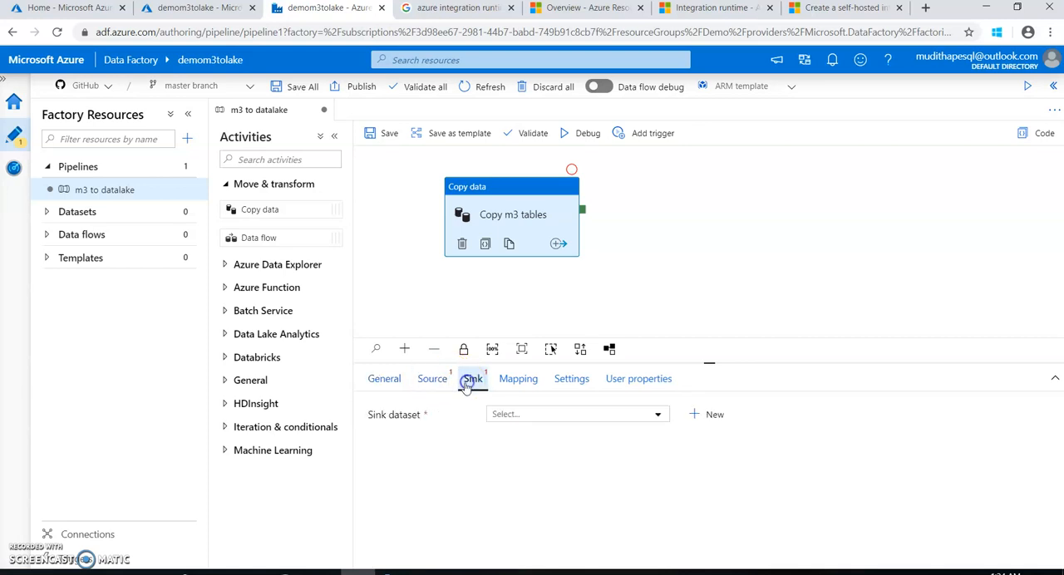
pyautogui.click(429, 388)
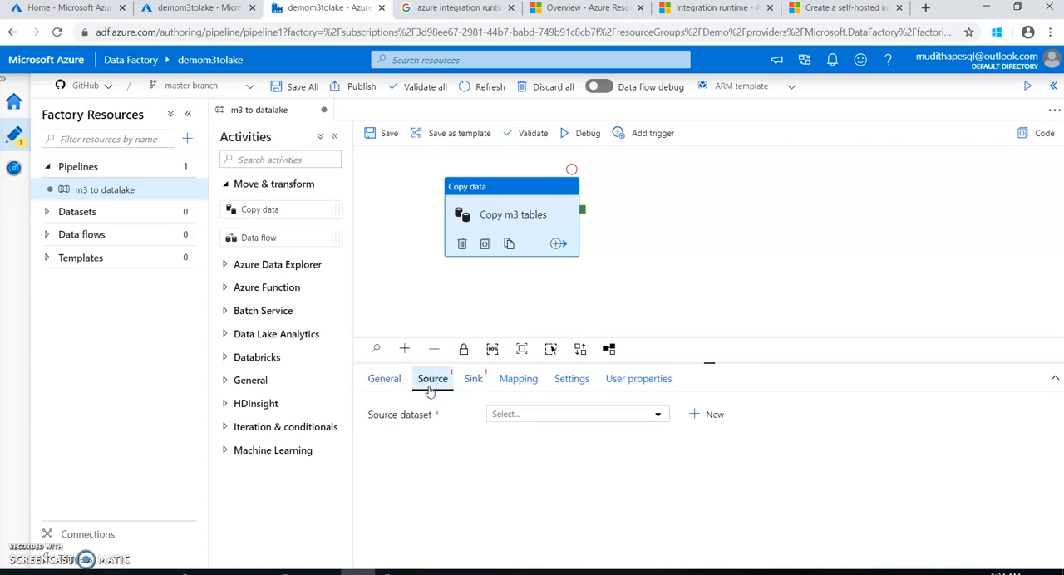
pyautogui.click(475, 384)
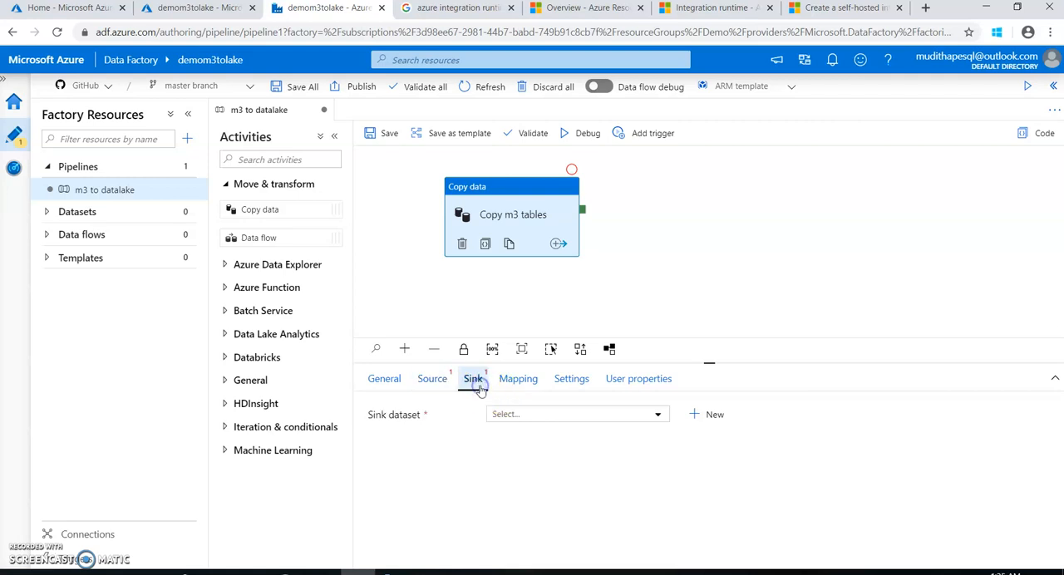
pyautogui.click(466, 390)
pyautogui.click(423, 391)
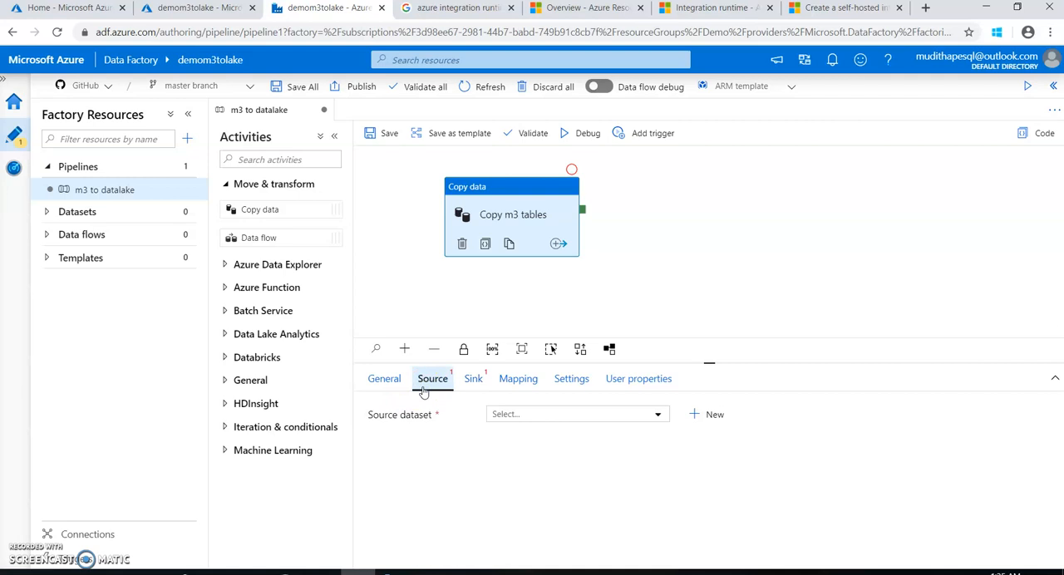
pyautogui.click(544, 415)
pyautogui.click(543, 415)
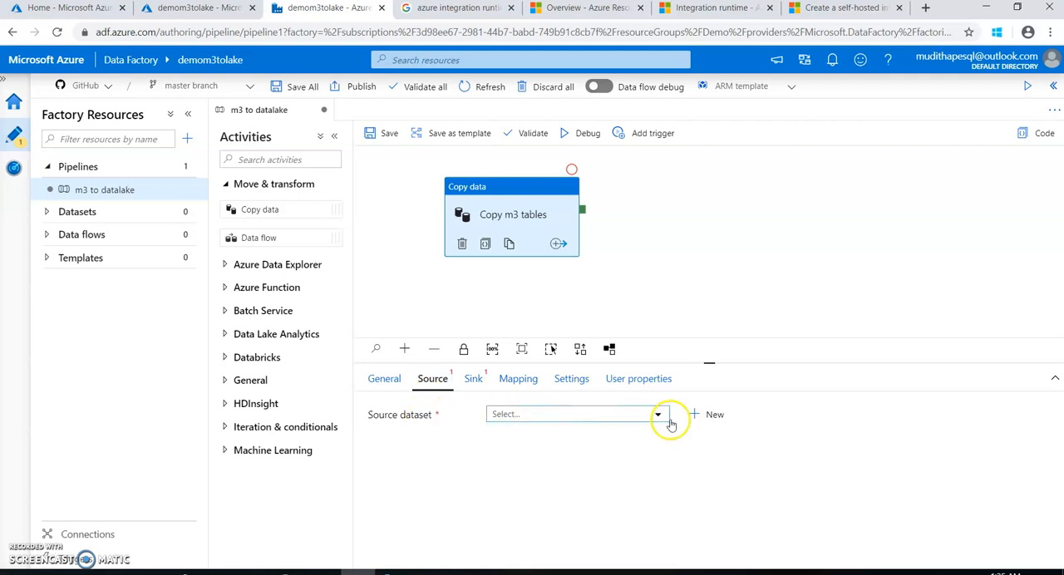
pyautogui.click(712, 414)
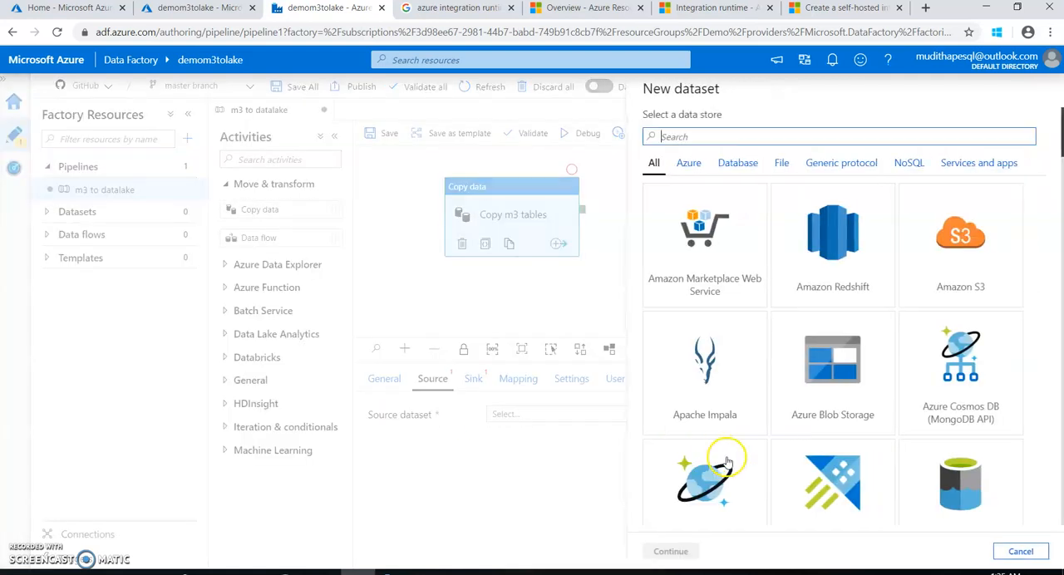
pyautogui.click(681, 137)
pyautogui.write('sql')
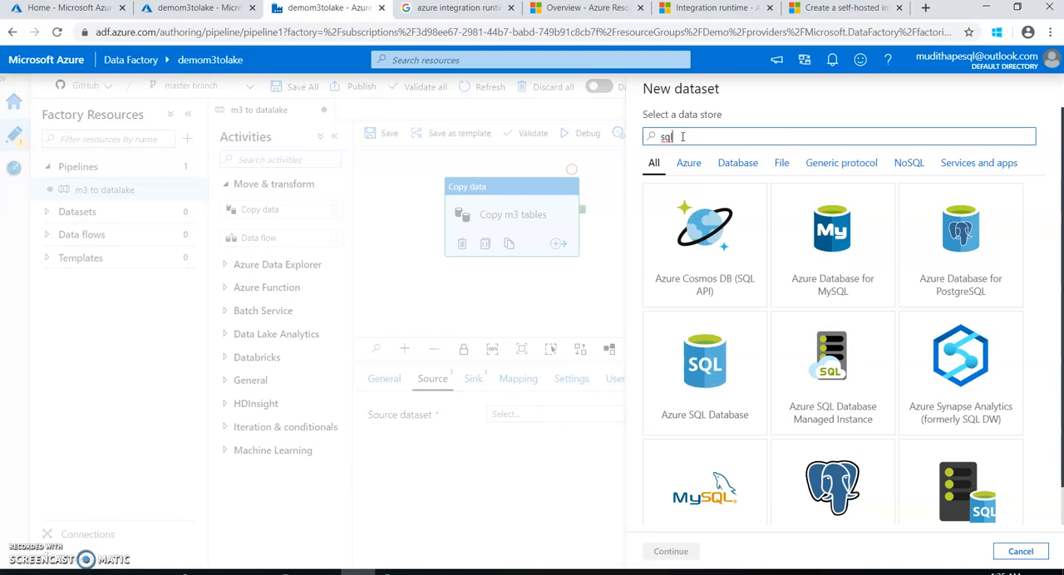
pyautogui.scroll(-1, 851, 278)
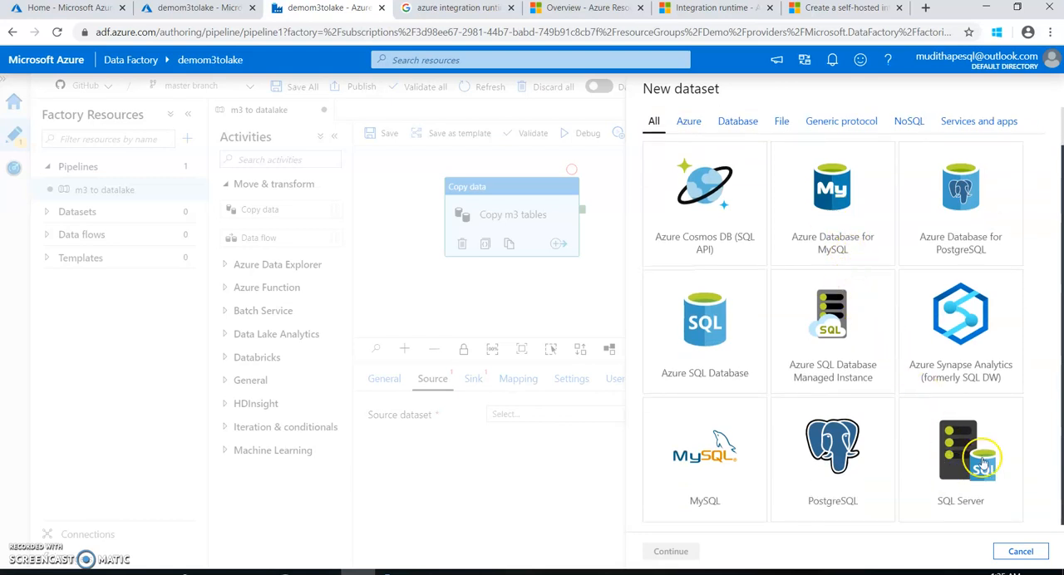
pyautogui.click(930, 477)
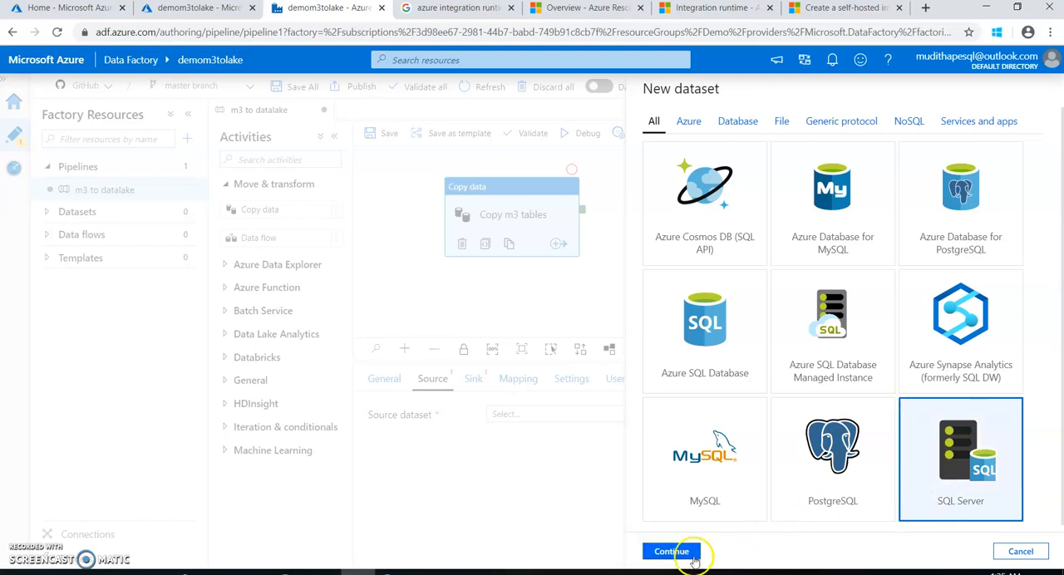
pyautogui.click(680, 553)
pyautogui.click(712, 130)
pyautogui.doubleClick(712, 129)
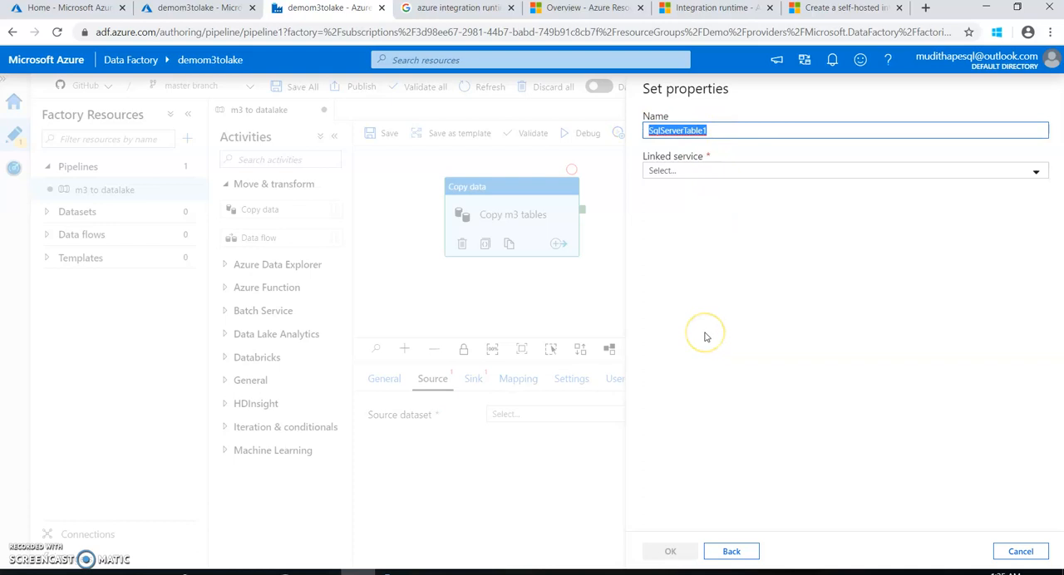
pyautogui.write('M3')
pyautogui.press('BackSpace')
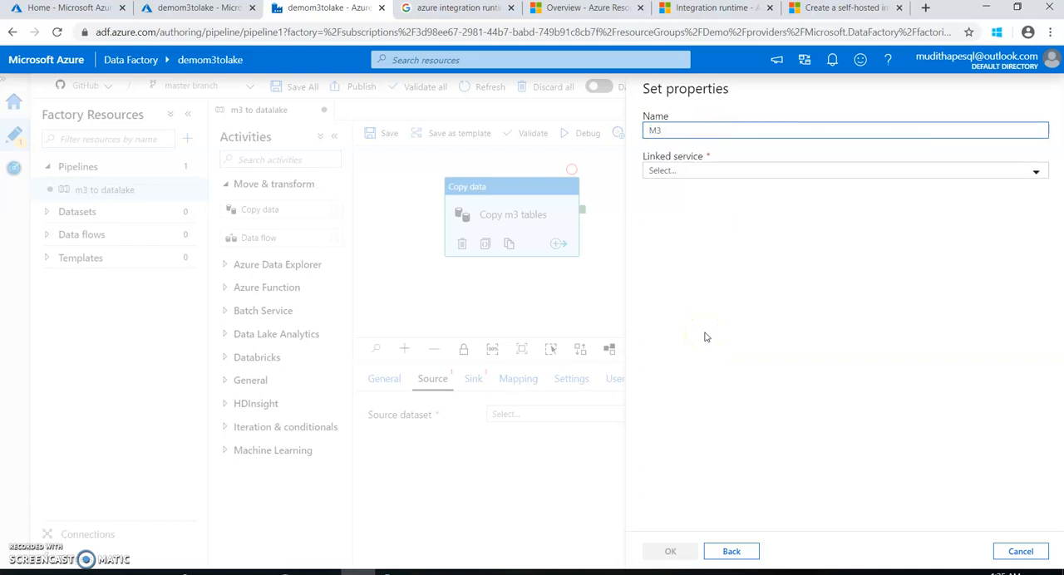
pyautogui.click(701, 172)
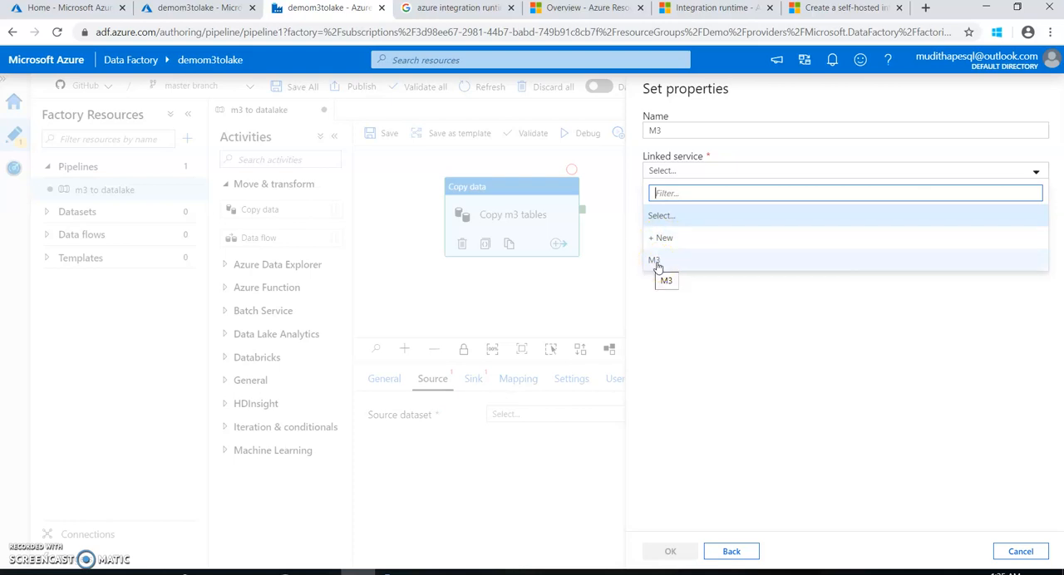
pyautogui.click(708, 554)
pyautogui.click(1021, 551)
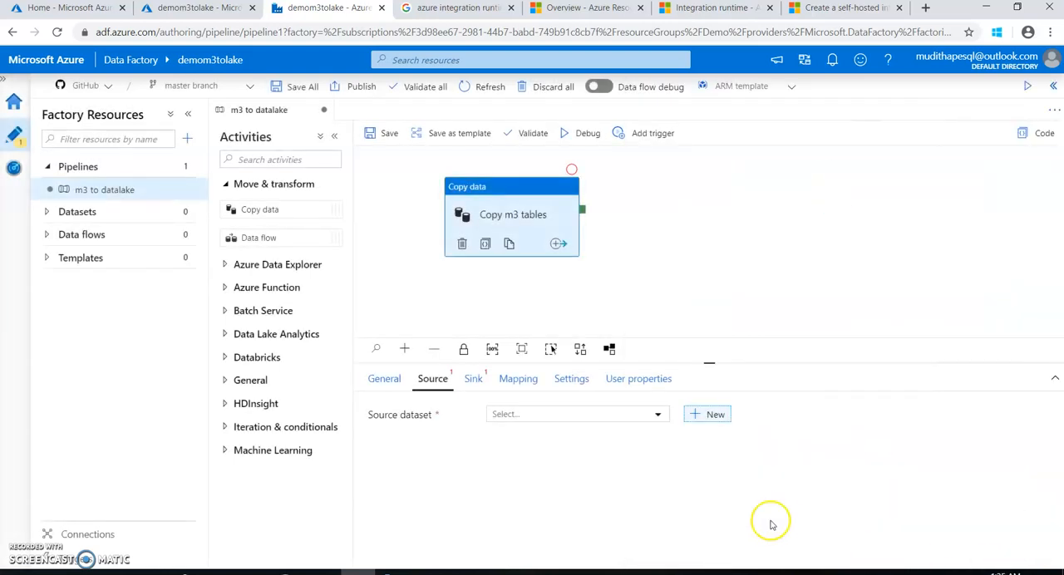
# Start a new SQL Server linked service from the data factory's connections
pyautogui.click(75, 535)
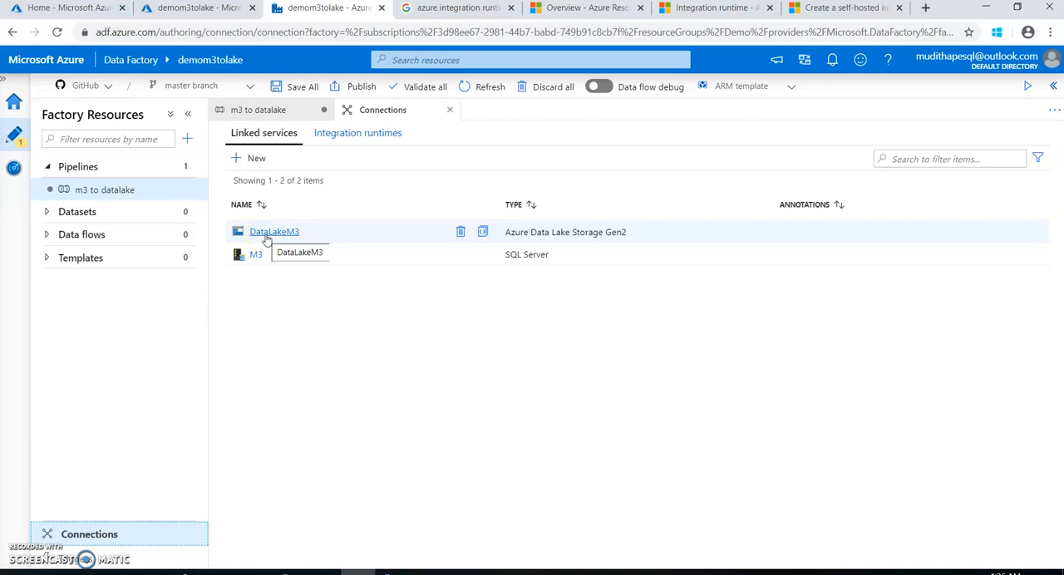
pyautogui.click(243, 166)
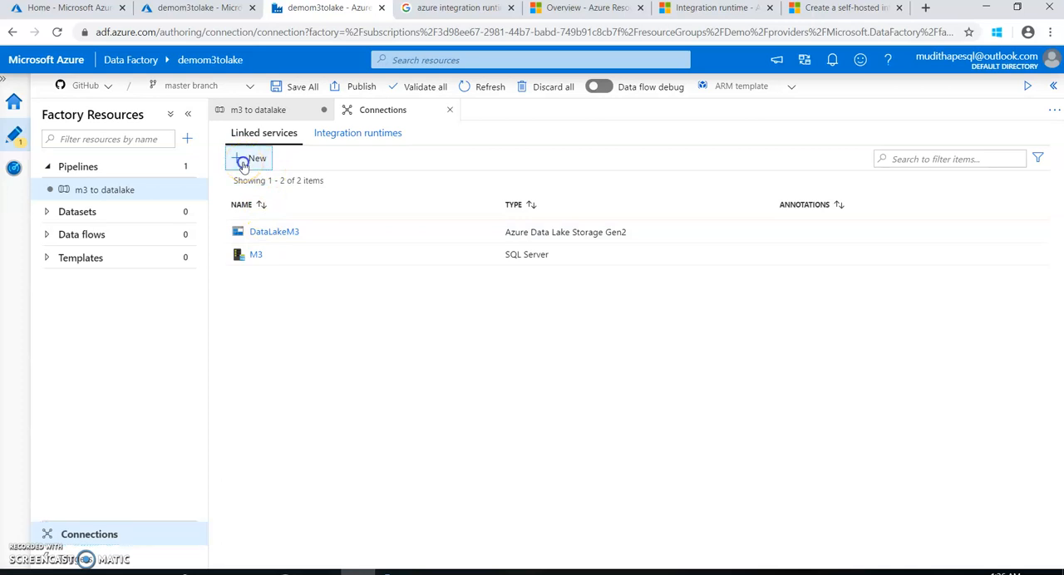
pyautogui.click(699, 149)
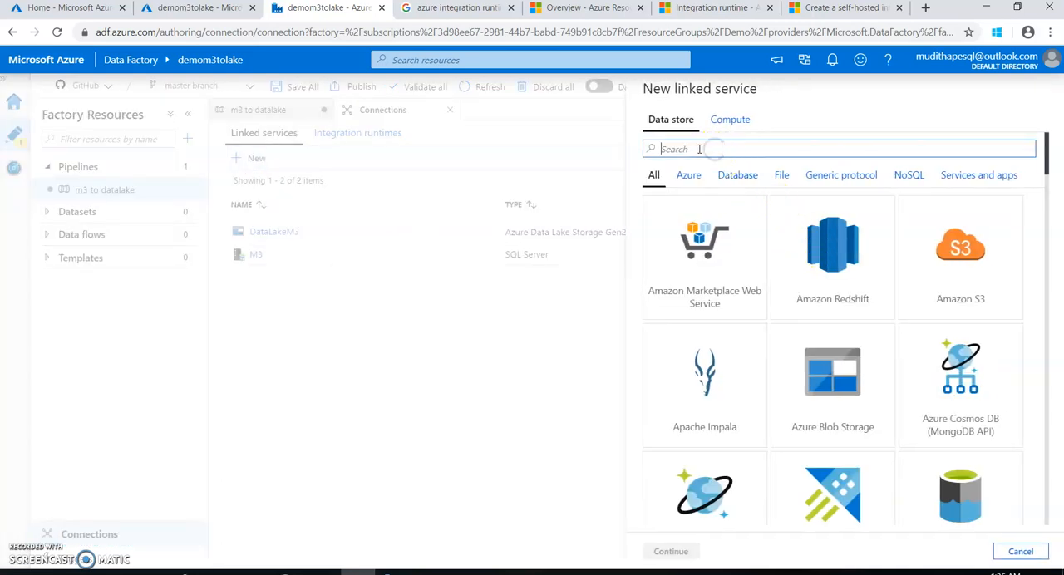
pyautogui.write('sql s')
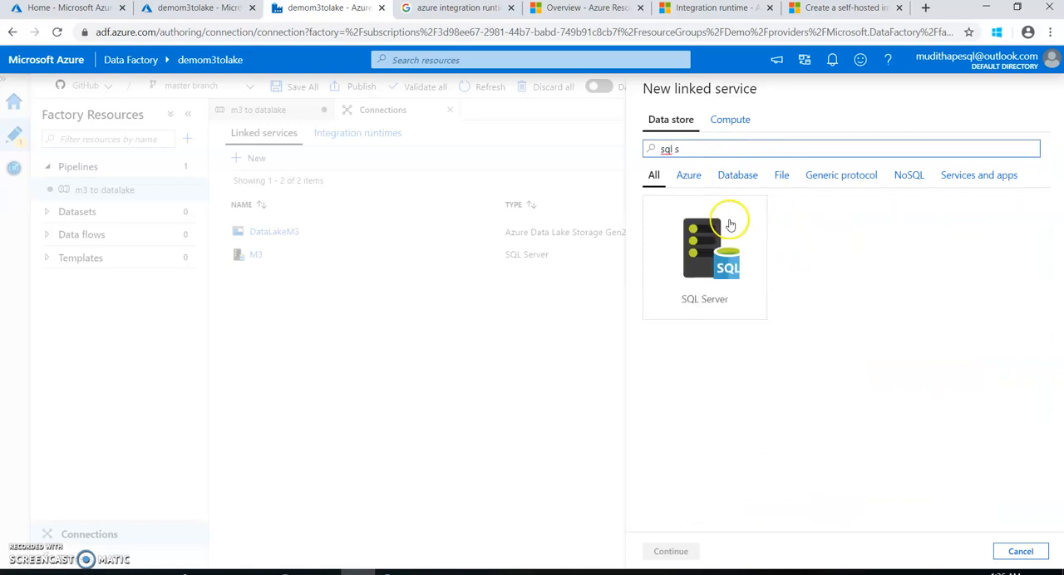
pyautogui.click(739, 269)
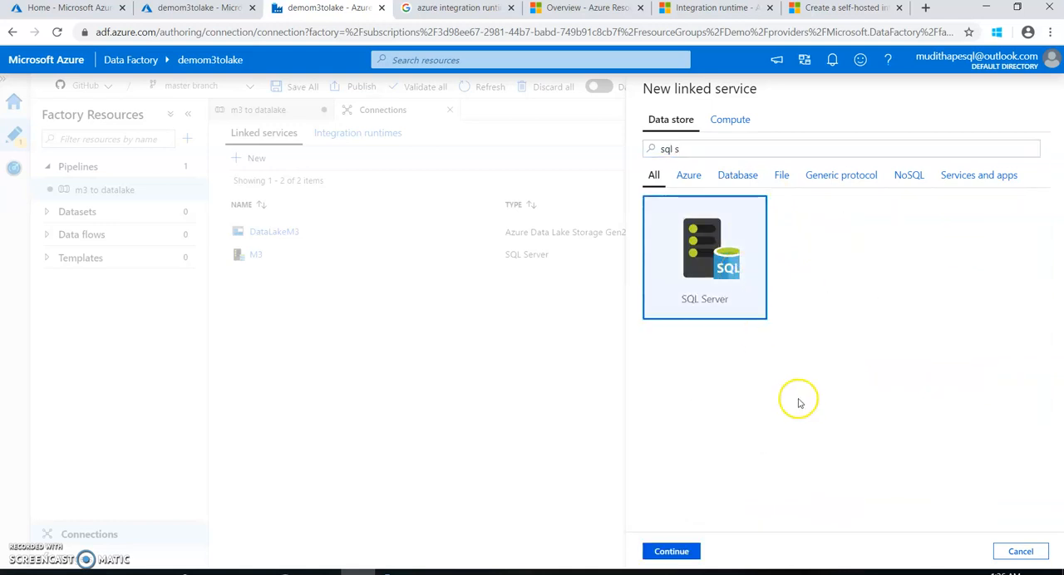
pyautogui.click(681, 550)
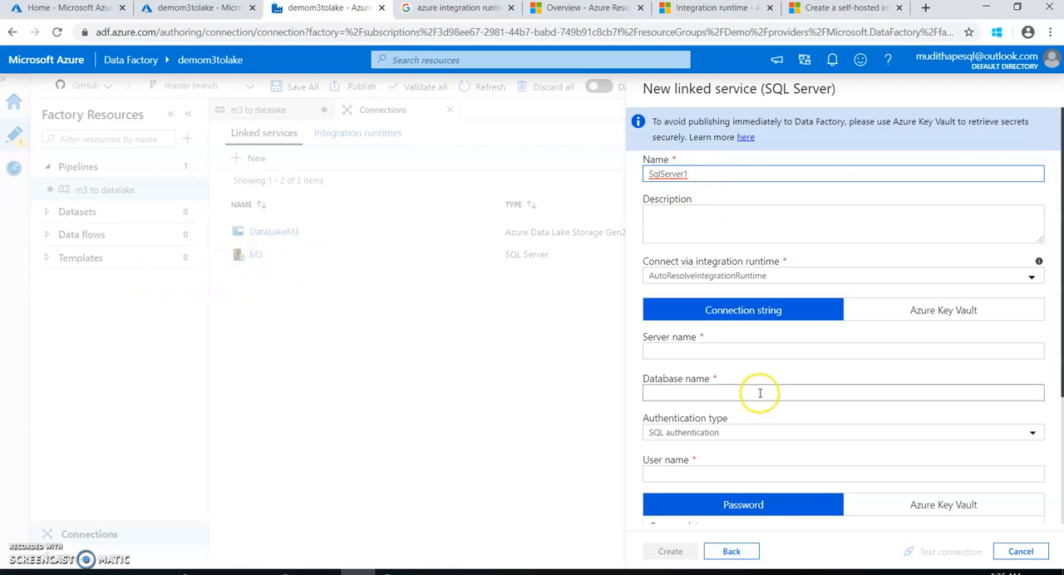
# Set the new linked service to connect via the M3Runtime integration runtime
pyautogui.click(708, 278)
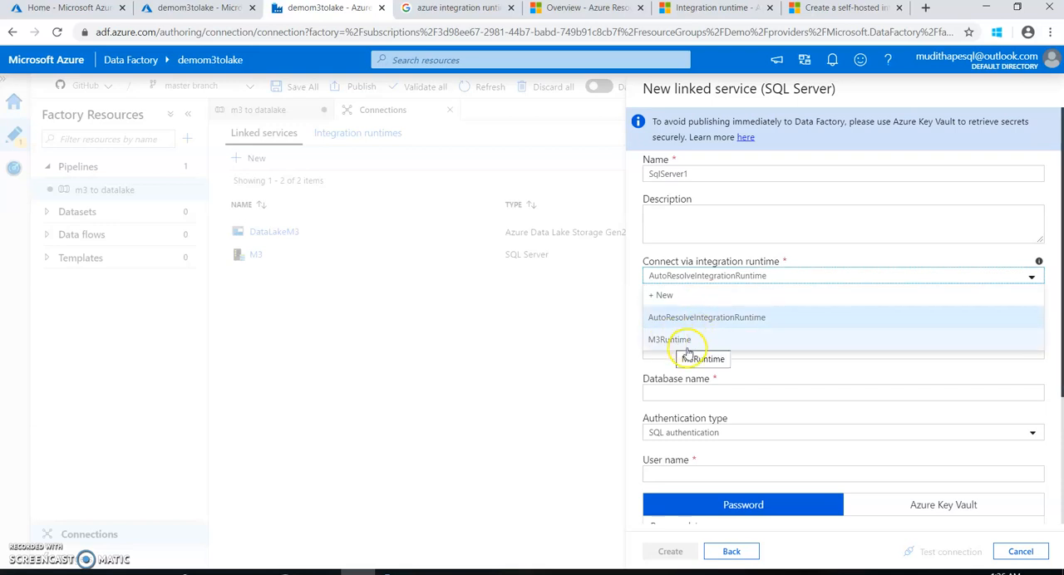
pyautogui.click(581, 358)
pyautogui.click(678, 277)
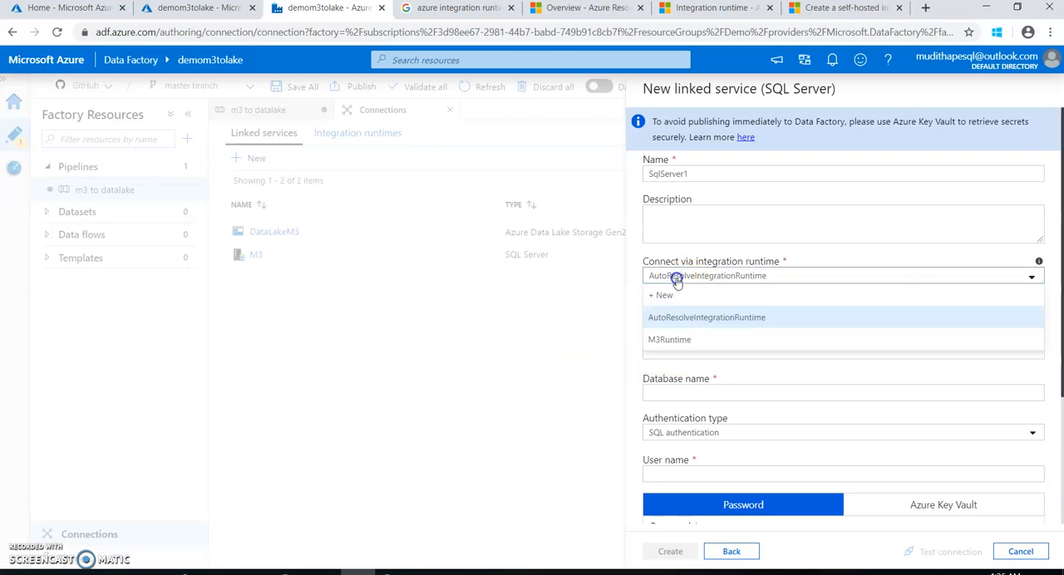
pyautogui.click(671, 342)
pyautogui.scroll(-2, 683, 354)
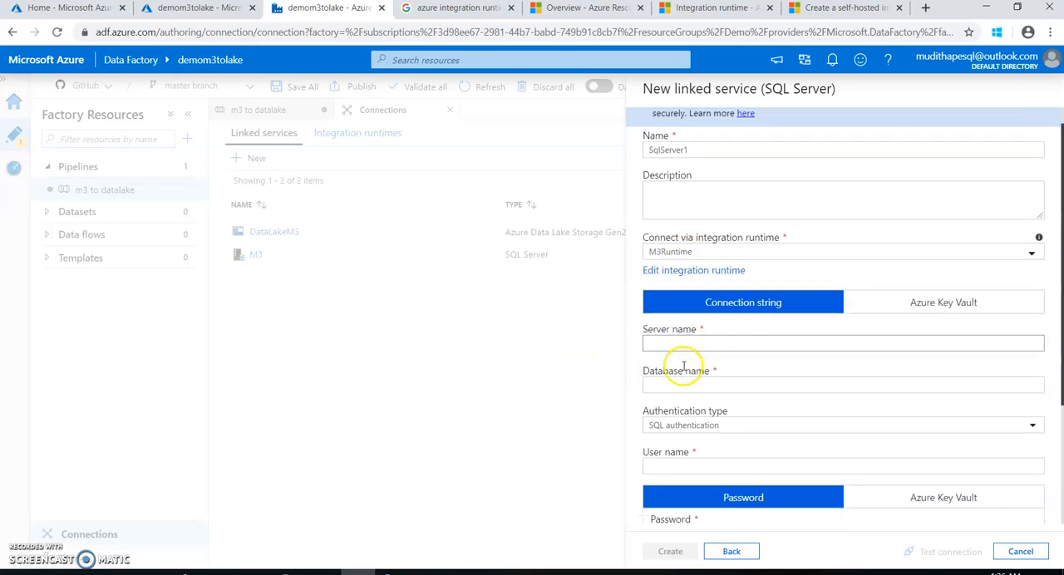
# Examine the server, database and credential fields with SQL authentication selected, and discard the new linked service
pyautogui.click(691, 301)
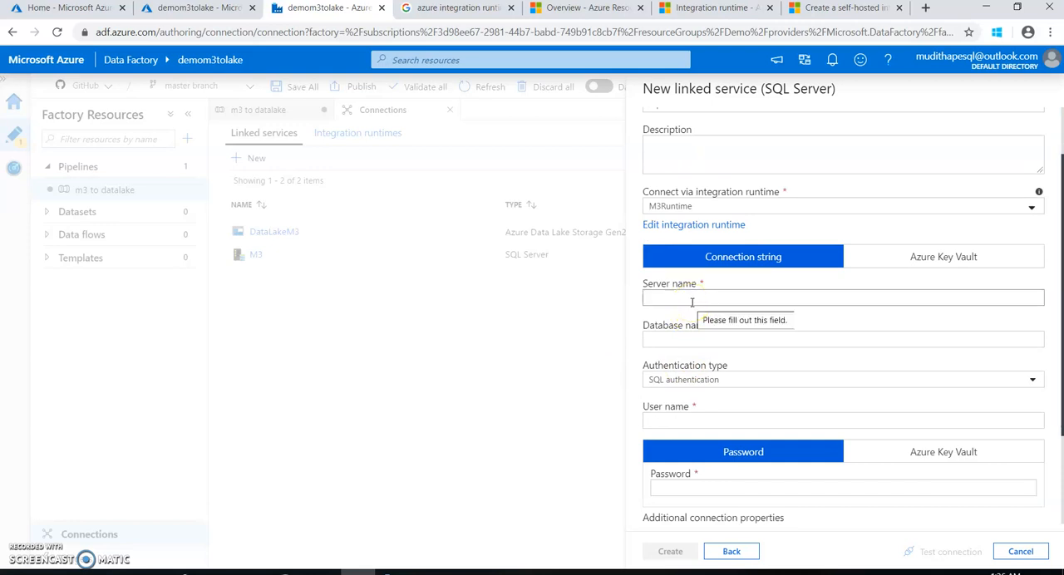
pyautogui.click(703, 347)
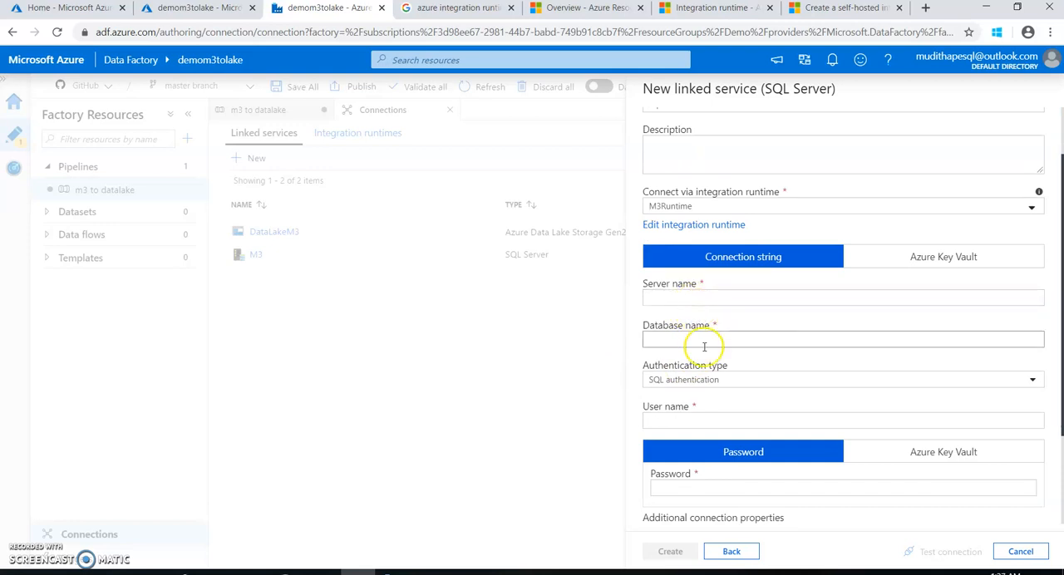
pyautogui.click(703, 381)
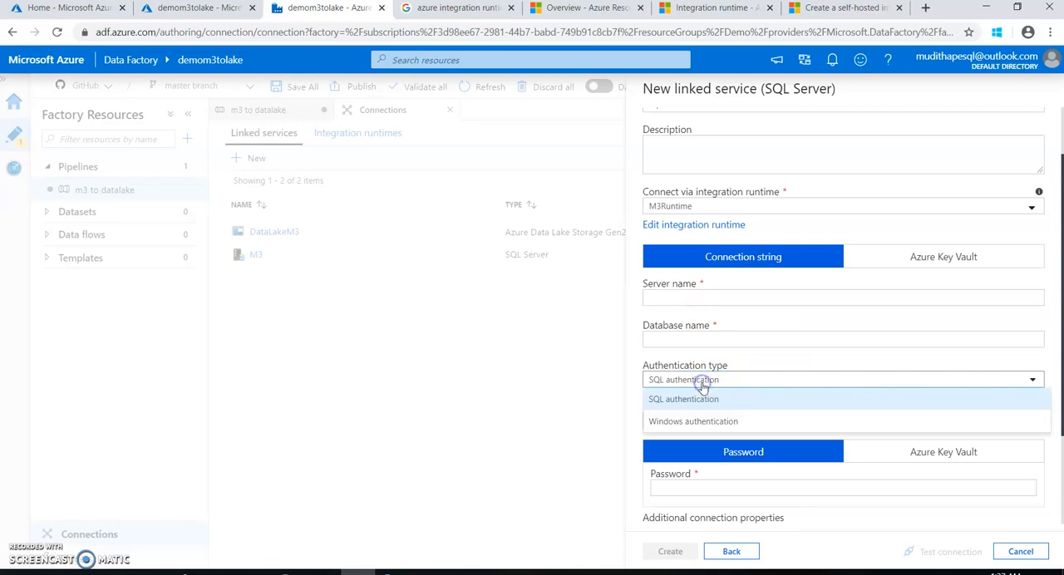
pyautogui.click(696, 399)
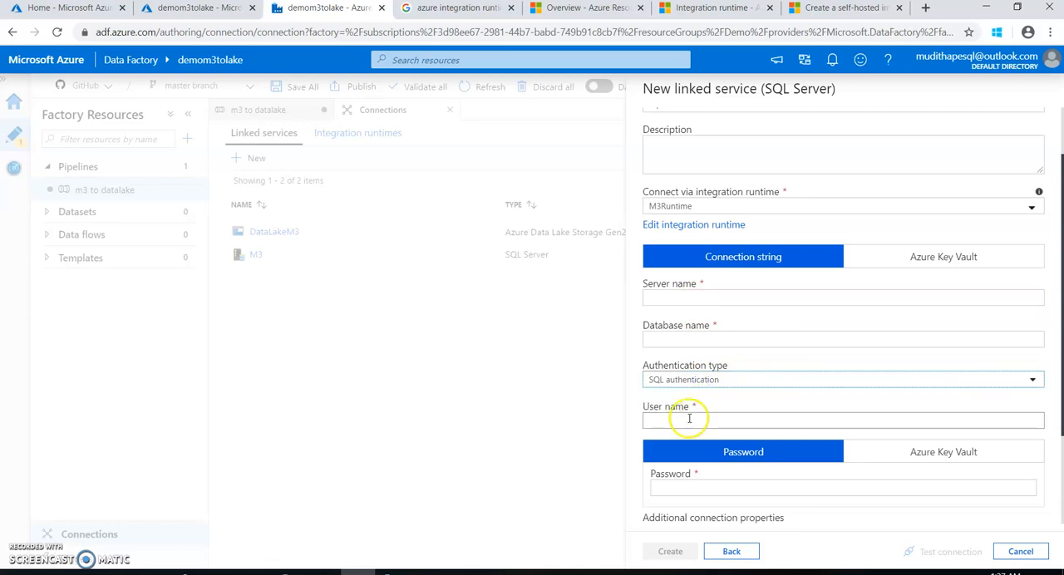
pyautogui.scroll(-3, 672, 429)
pyautogui.scroll(5, 674, 444)
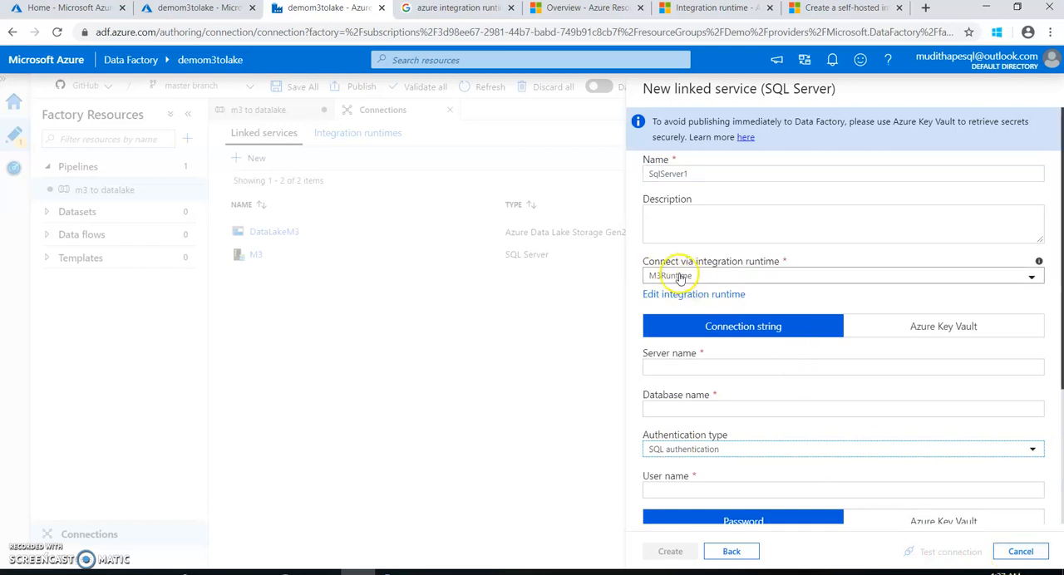
pyautogui.click(1022, 552)
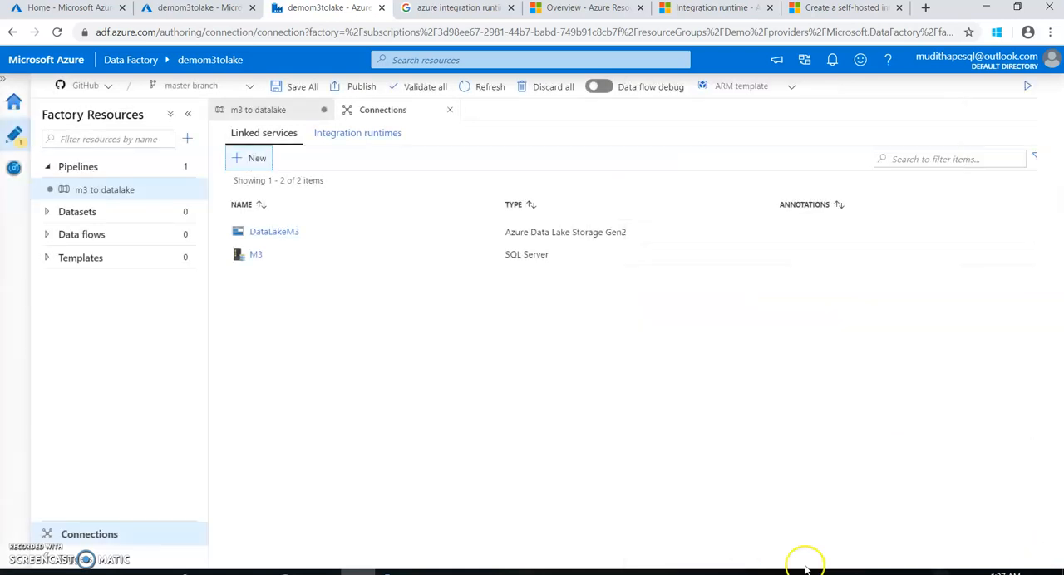
# Examine the integration runtimes and the setup options of the self-hosted M3Runtime, and close its settings without applying changes
pyautogui.click(328, 138)
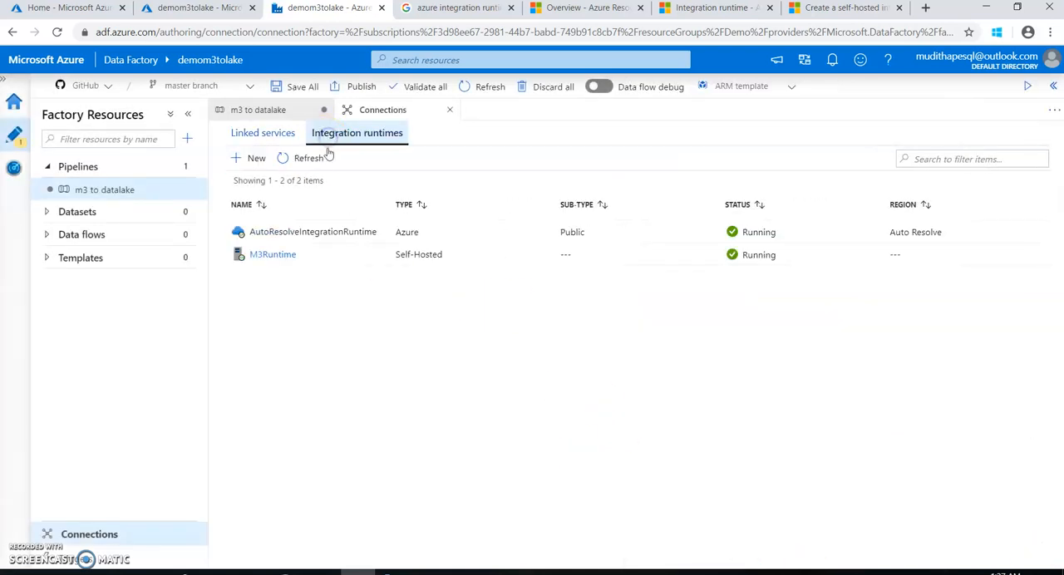
pyautogui.click(281, 258)
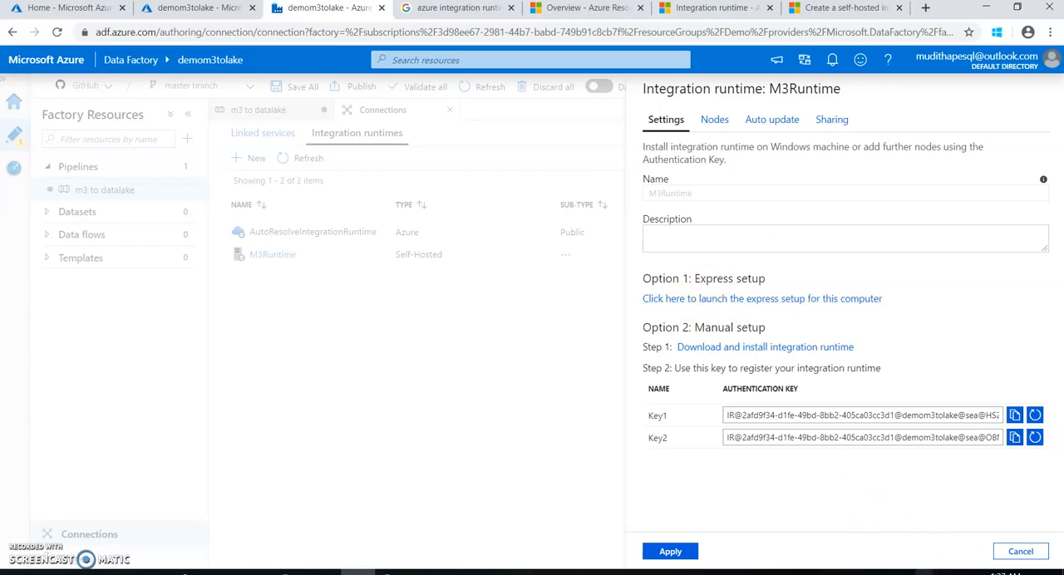
pyautogui.click(922, 572)
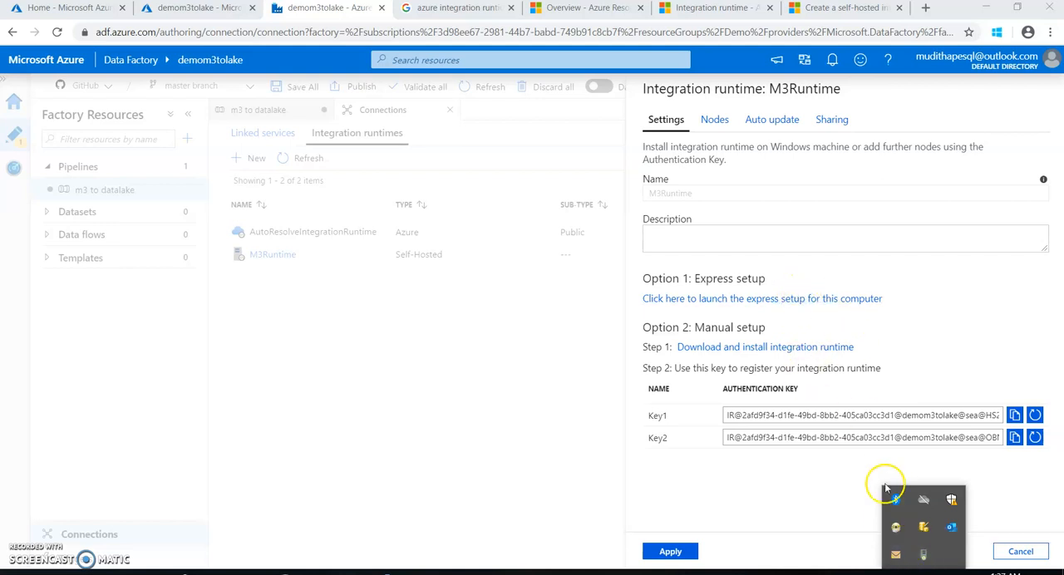
pyautogui.doubleClick(923, 554)
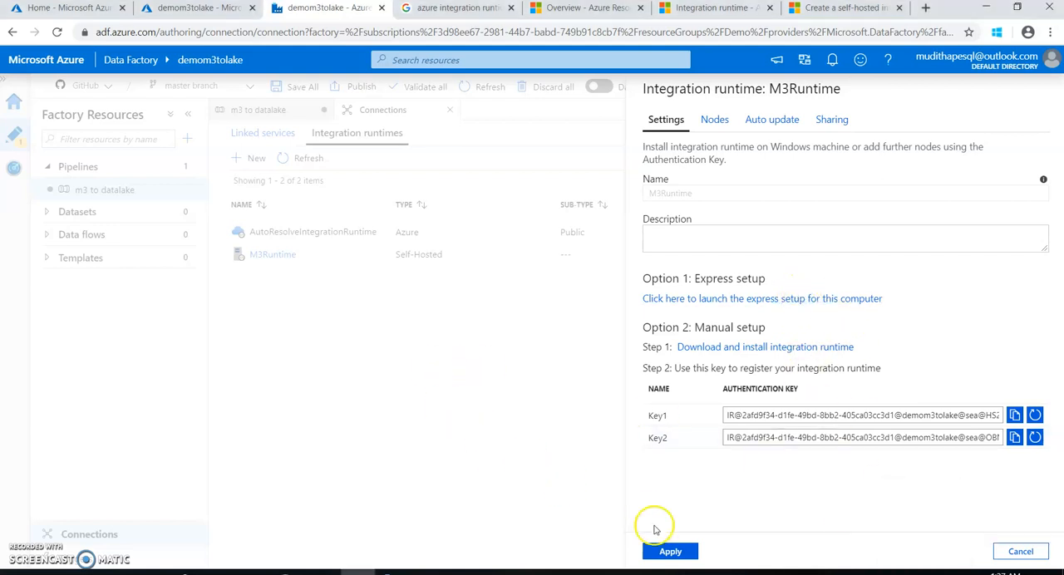
pyautogui.click(1015, 552)
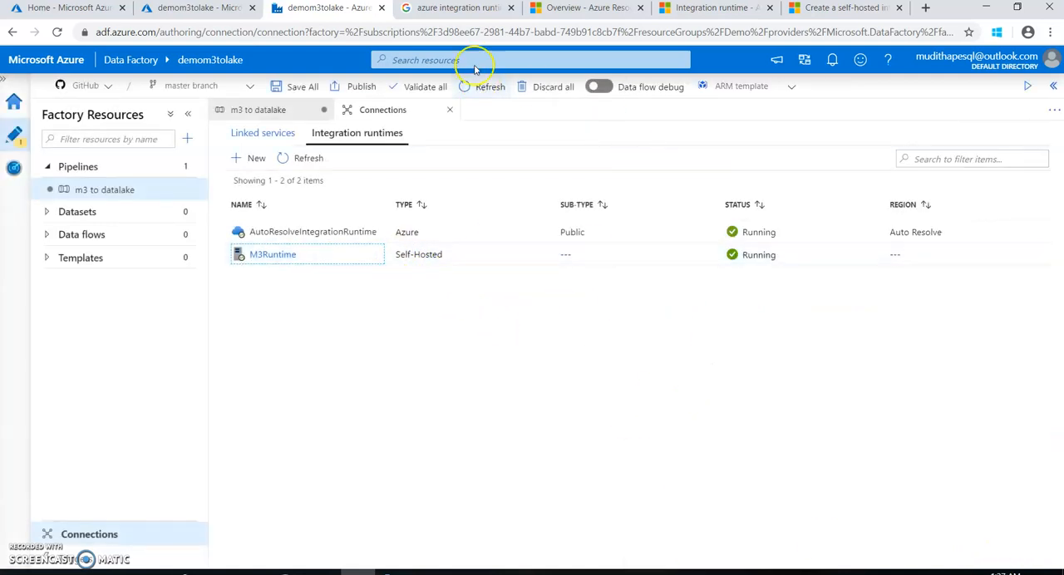
# Read the Microsoft documentation page on integration runtimes in Azure Data Factory, including the runtime types and their capabilities
pyautogui.click(689, 10)
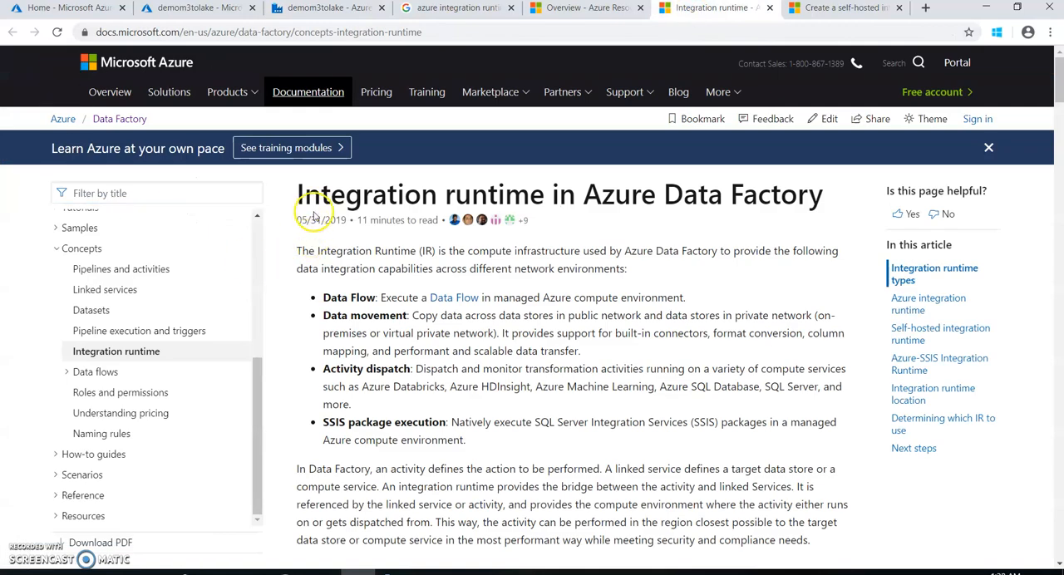
pyautogui.scroll(-5, 527, 240)
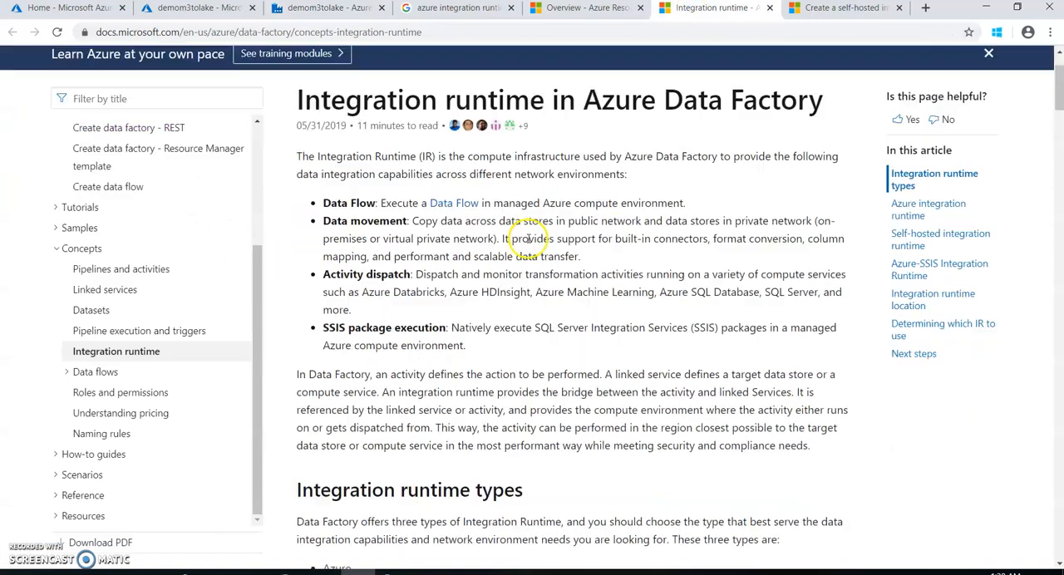
pyautogui.scroll(-4, 527, 243)
pyautogui.scroll(4, 527, 243)
pyautogui.scroll(-2, 527, 243)
pyautogui.scroll(-15, 527, 243)
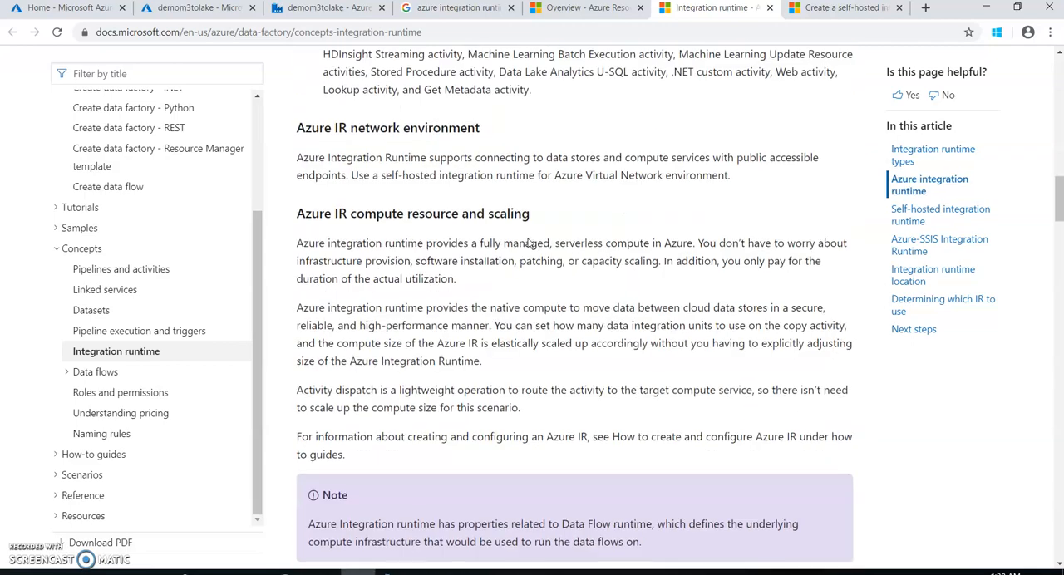
pyautogui.scroll(-15, 527, 242)
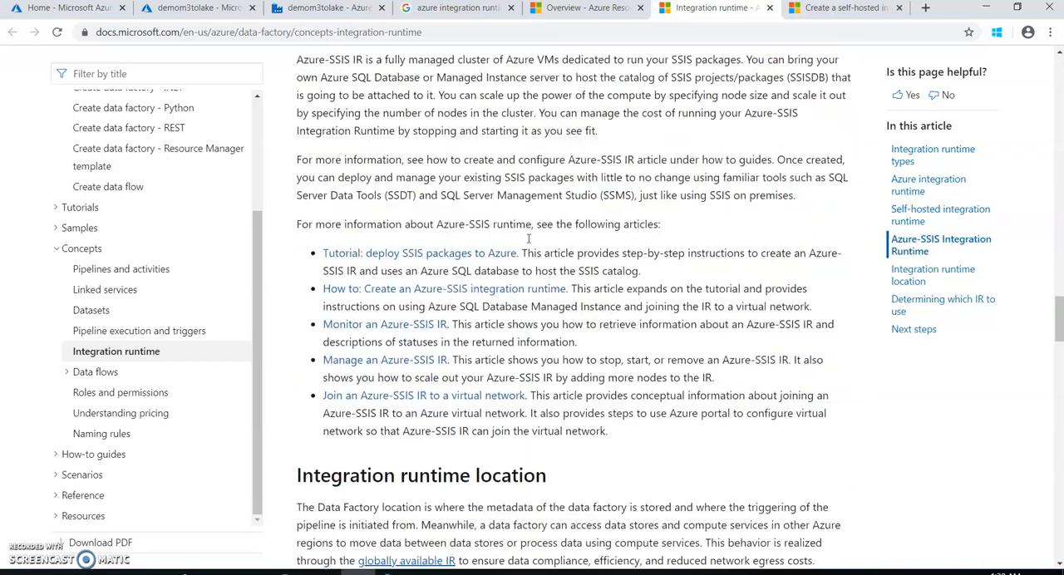
pyautogui.scroll(20, 527, 241)
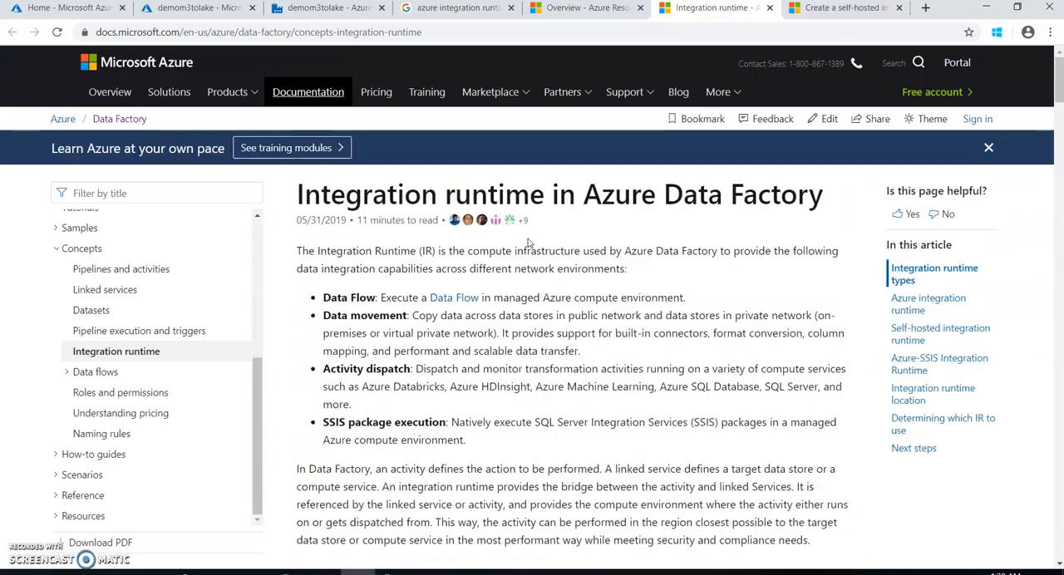
# Switch back to Azure Data Factory and display the linked services among the connections
pyautogui.click(317, 10)
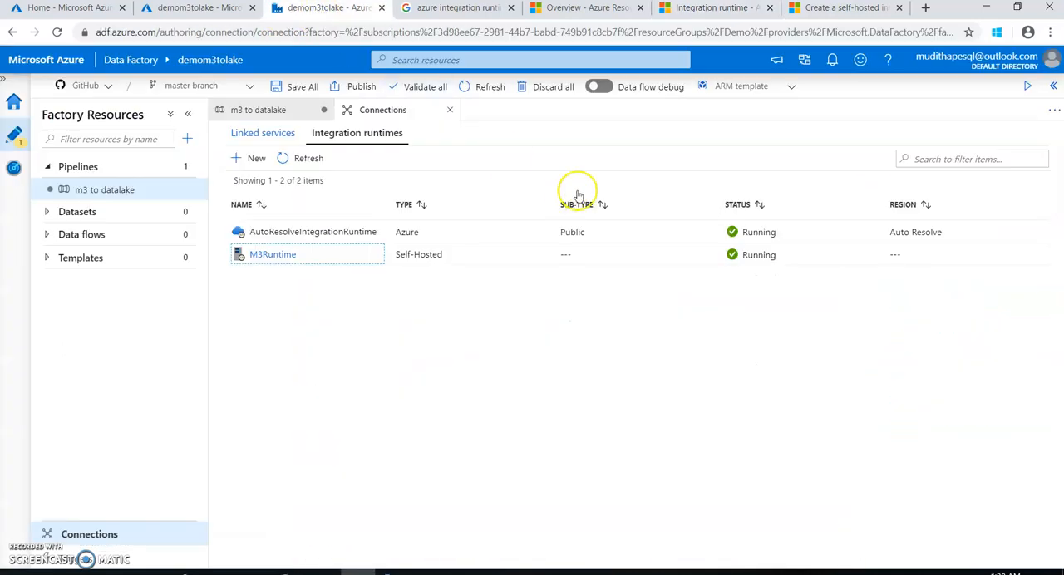
pyautogui.click(260, 135)
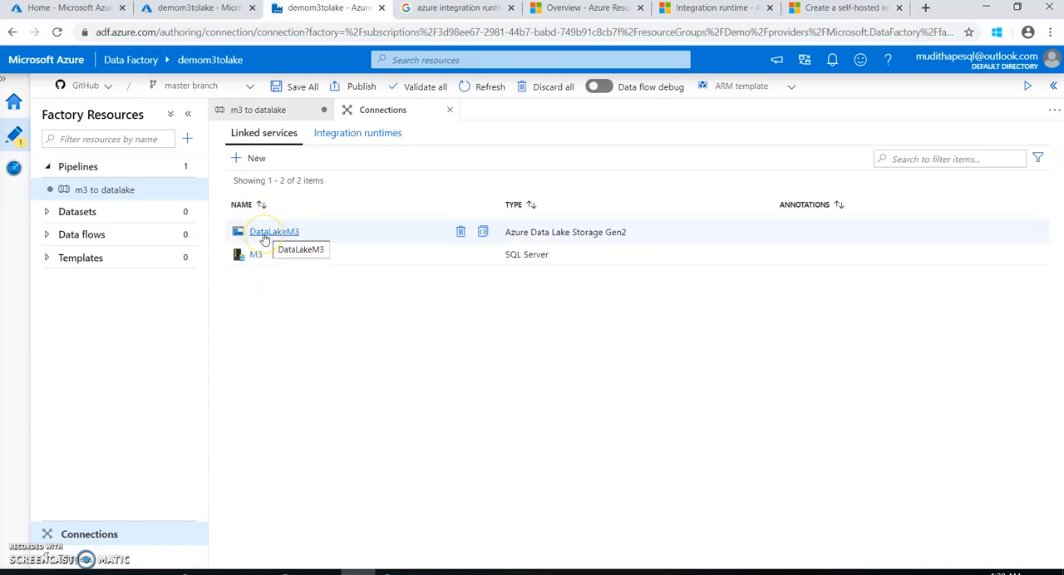
# Close the connections page and start a new SQL Server dataset as the source of the Copy m3 tables activity
pyautogui.click(449, 110)
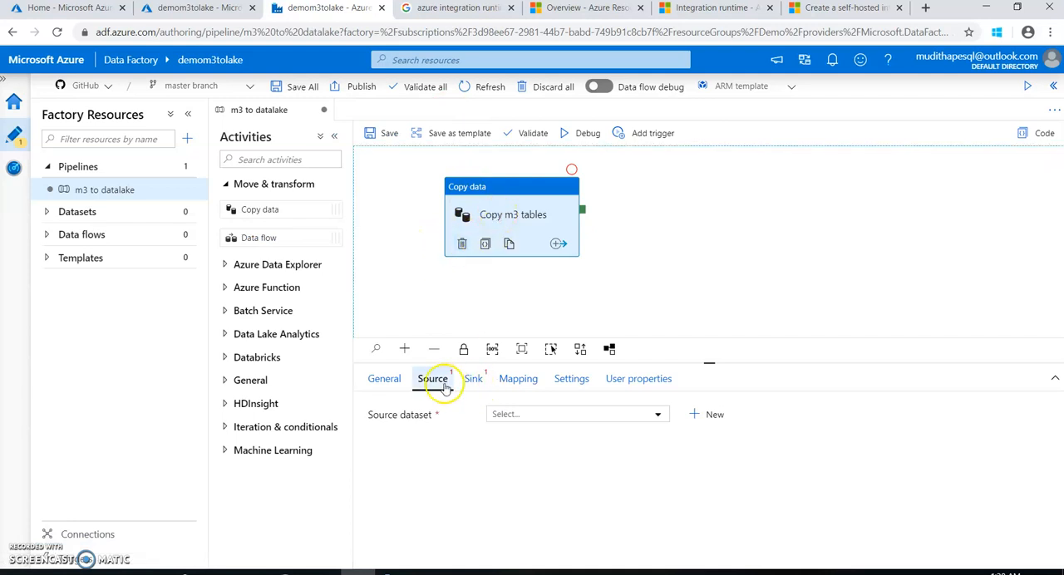
pyautogui.click(707, 416)
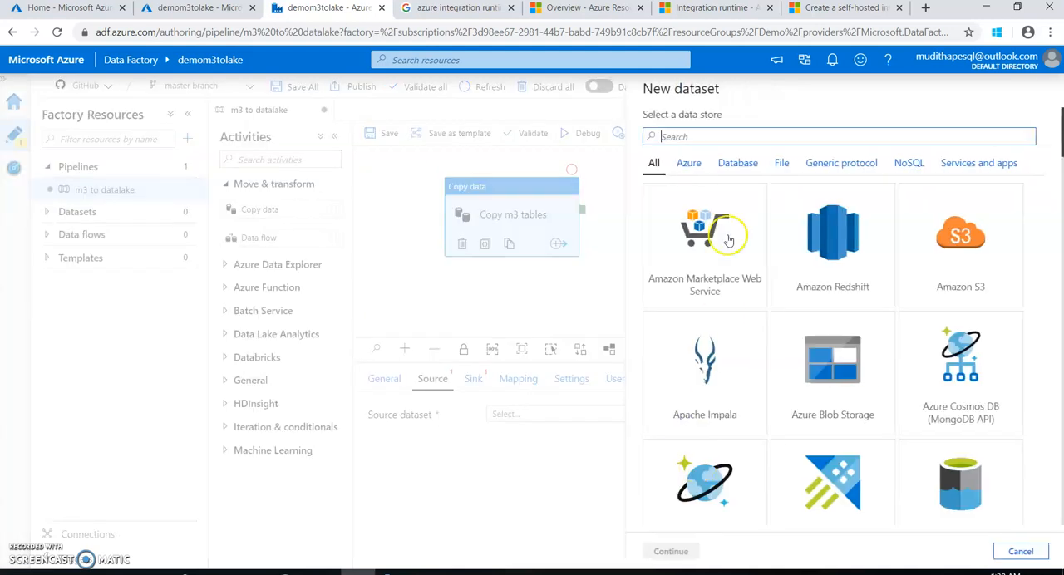
pyautogui.write('sql s')
pyautogui.click(695, 227)
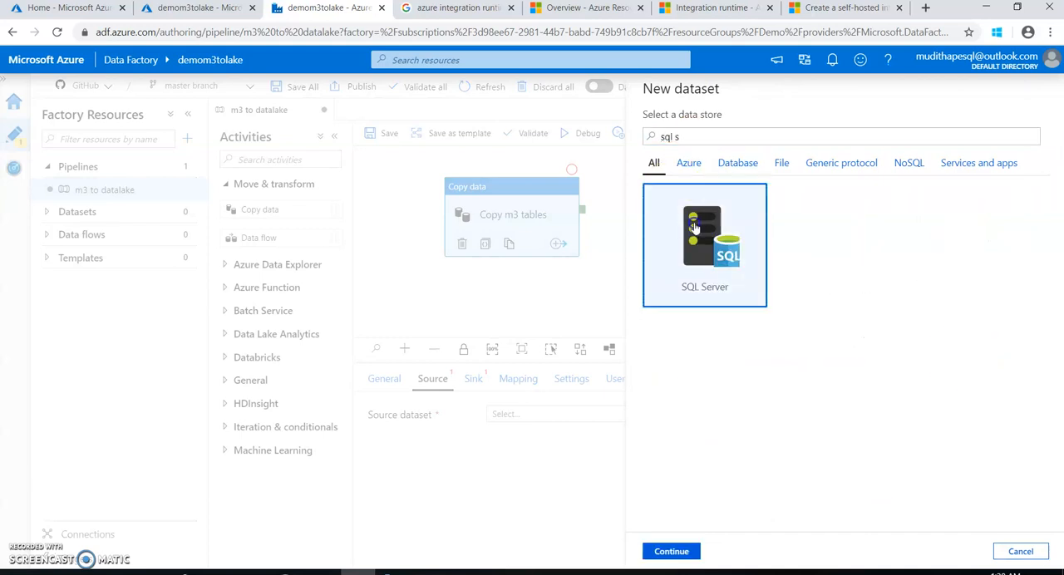
pyautogui.click(675, 551)
# Name the source dataset "m3 tabl" and assign the M3 linked service, with None as the table name
pyautogui.doubleClick(673, 131)
pyautogui.write('m')
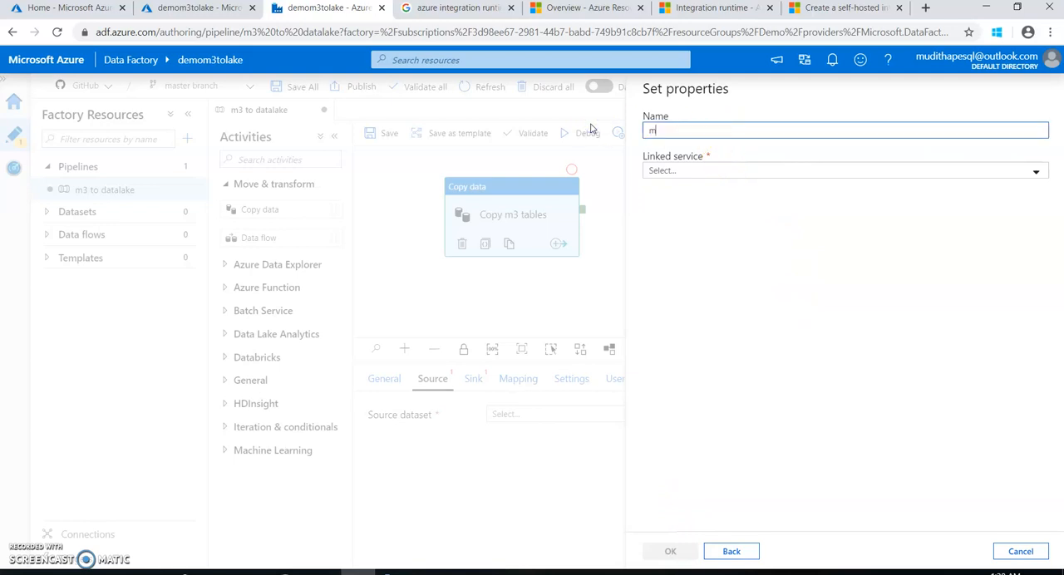
pyautogui.write('3 tabl')
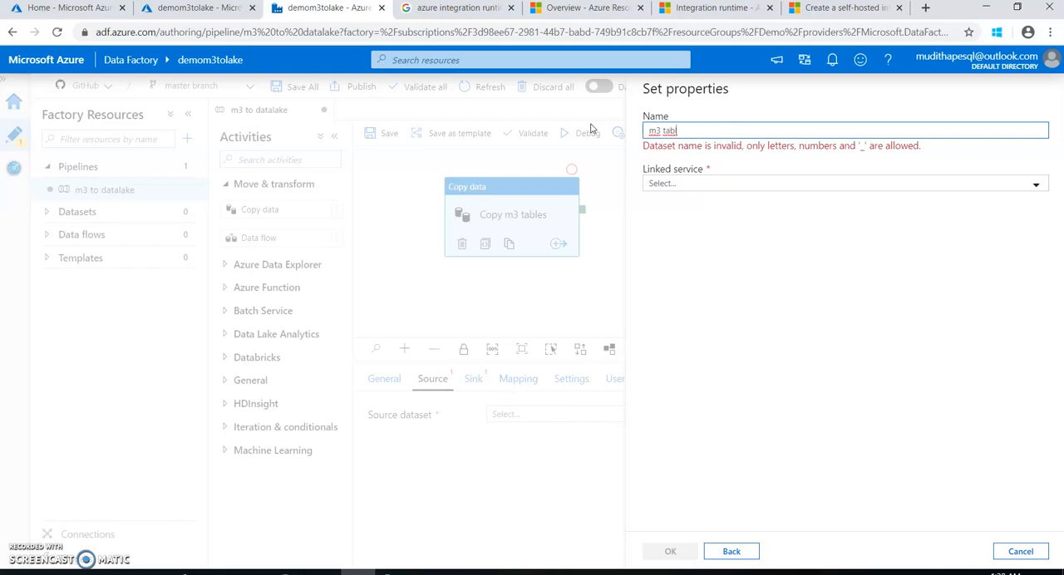
pyautogui.click(673, 181)
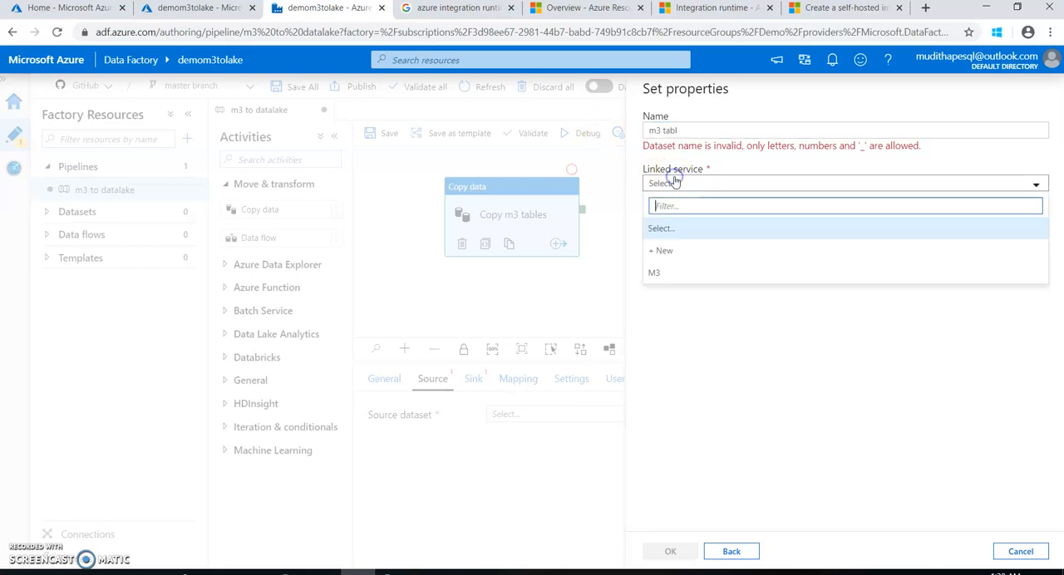
pyautogui.click(655, 274)
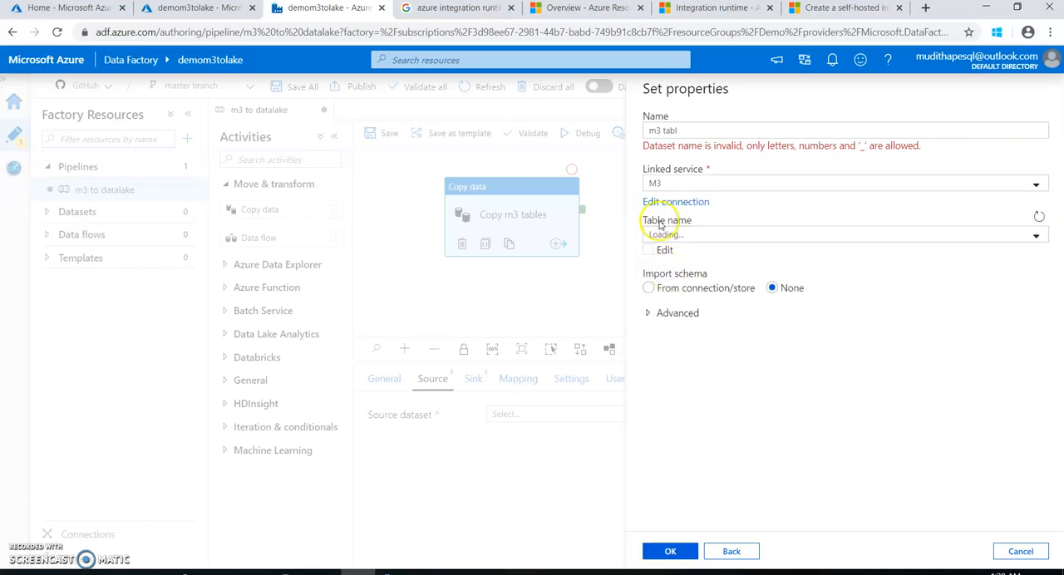
pyautogui.click(665, 237)
pyautogui.click(670, 237)
pyautogui.click(671, 236)
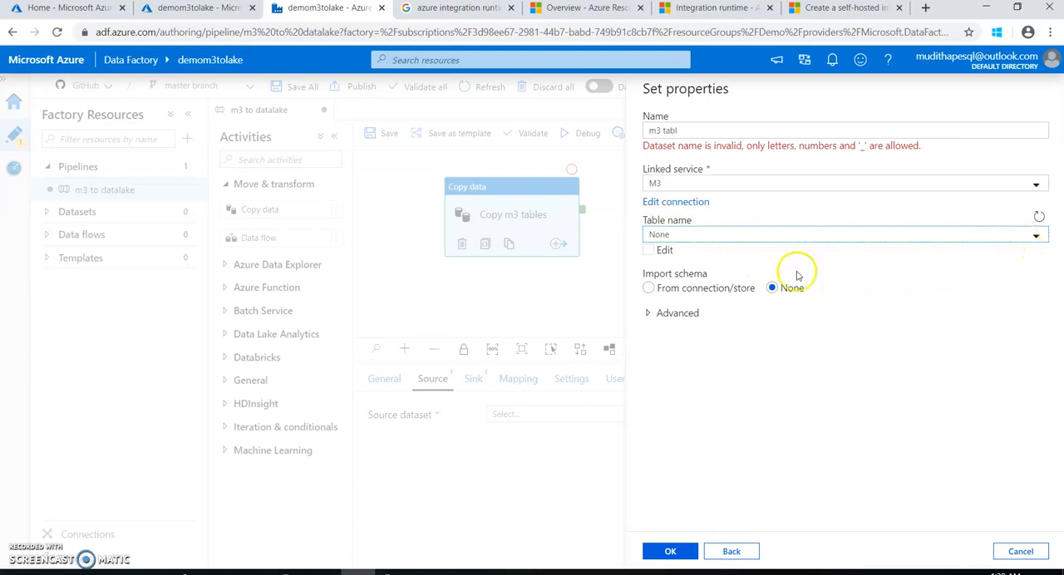
# Change the source dataset's name to m3tab and create the dataset
pyautogui.click(683, 130)
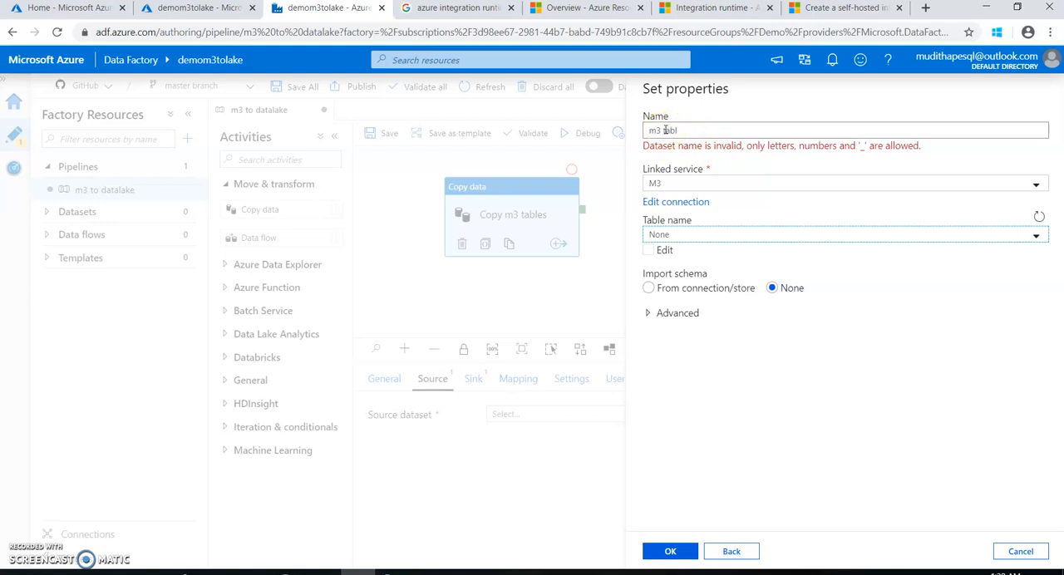
pyautogui.click(664, 130)
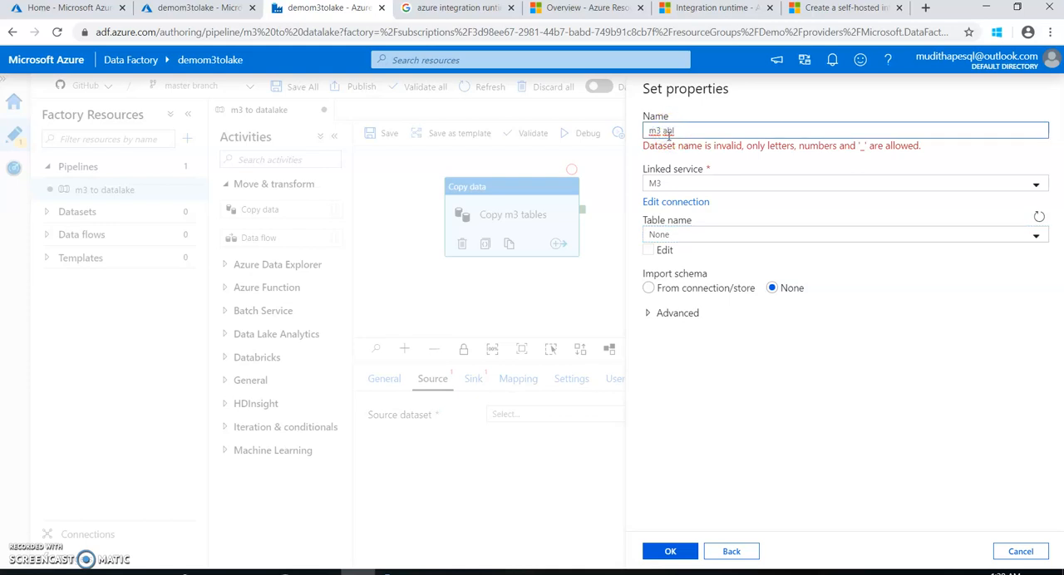
pyautogui.moveTo(679, 133); pyautogui.dragTo(613, 137)
pyautogui.write('m3t')
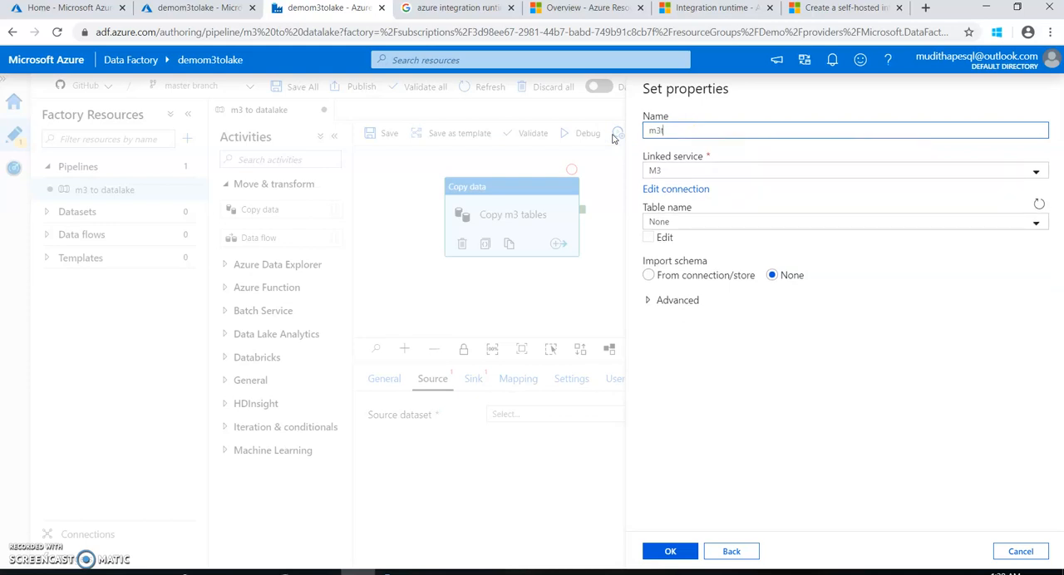
pyautogui.write('ab')
pyautogui.click(685, 555)
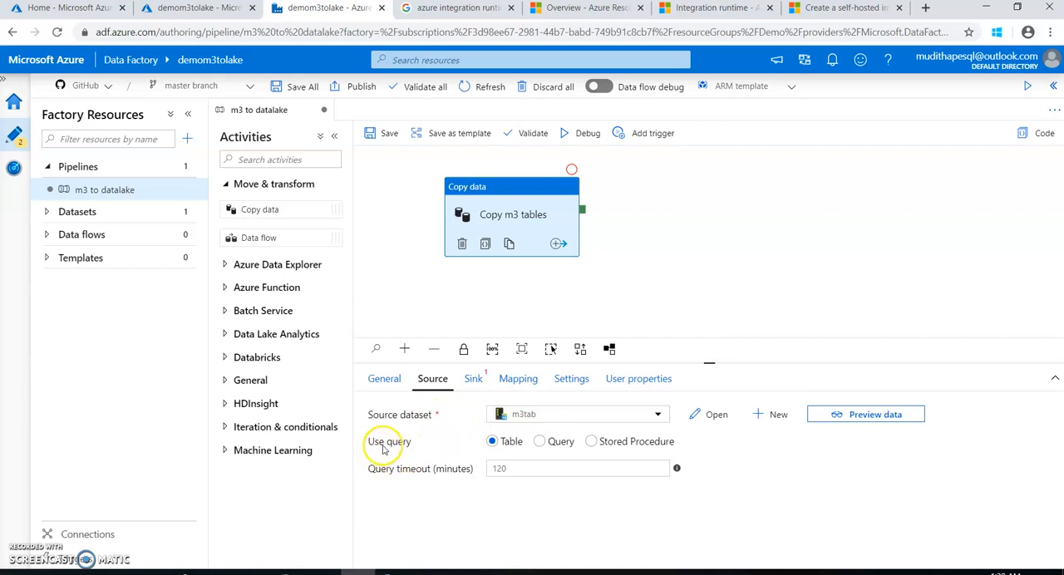
# Set the source of the Copy m3 tables activity to use a query instead of a table
pyautogui.click(540, 442)
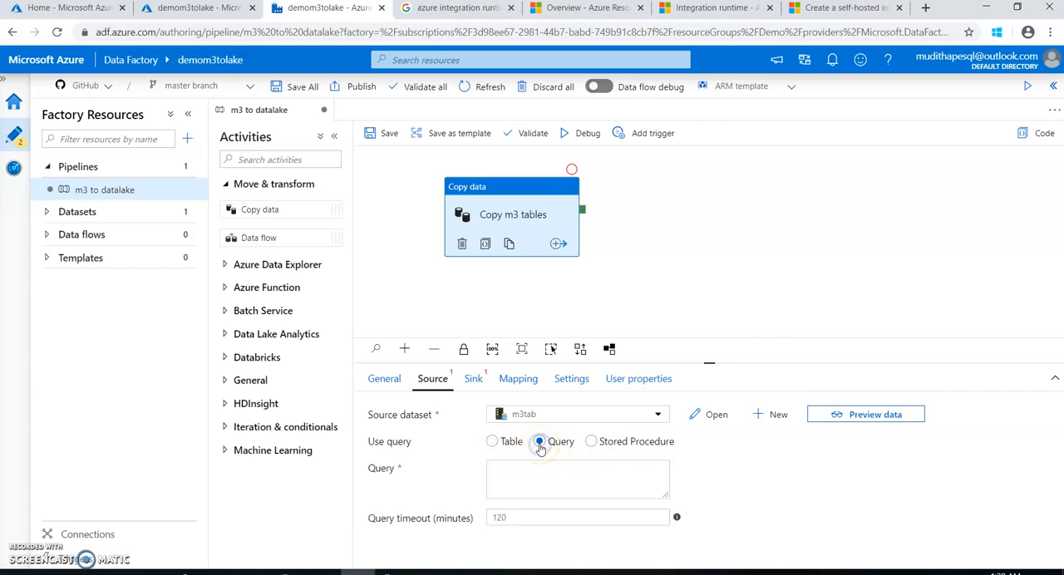
pyautogui.click(26, 551)
pyautogui.click(520, 475)
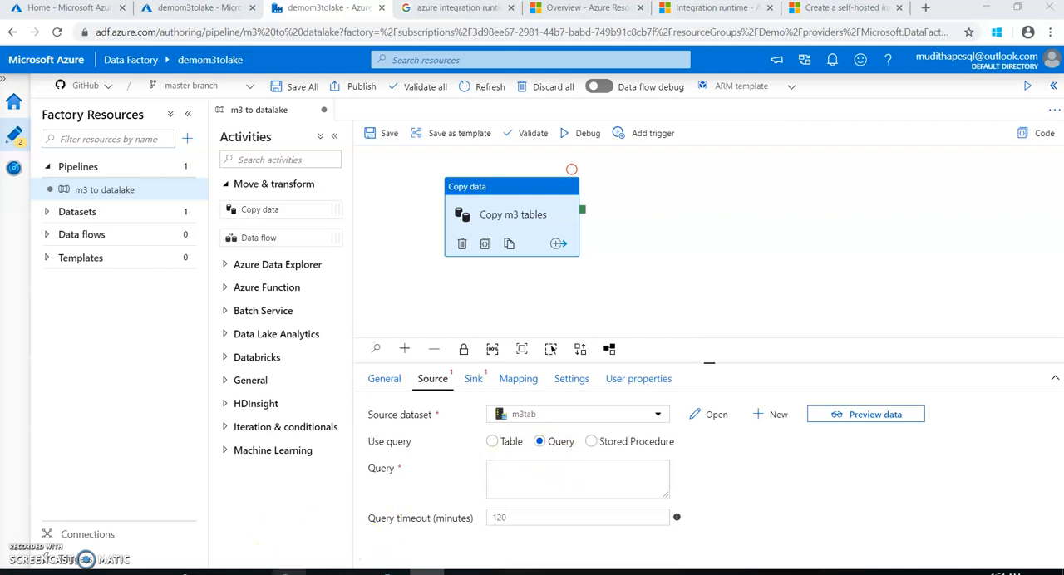
# Switch to SQL Server Management Studio and copy the statement SELECT * FROM [M3FDBPRD].[MVXJDTA].[OOLINE]
pyautogui.click(283, 515)
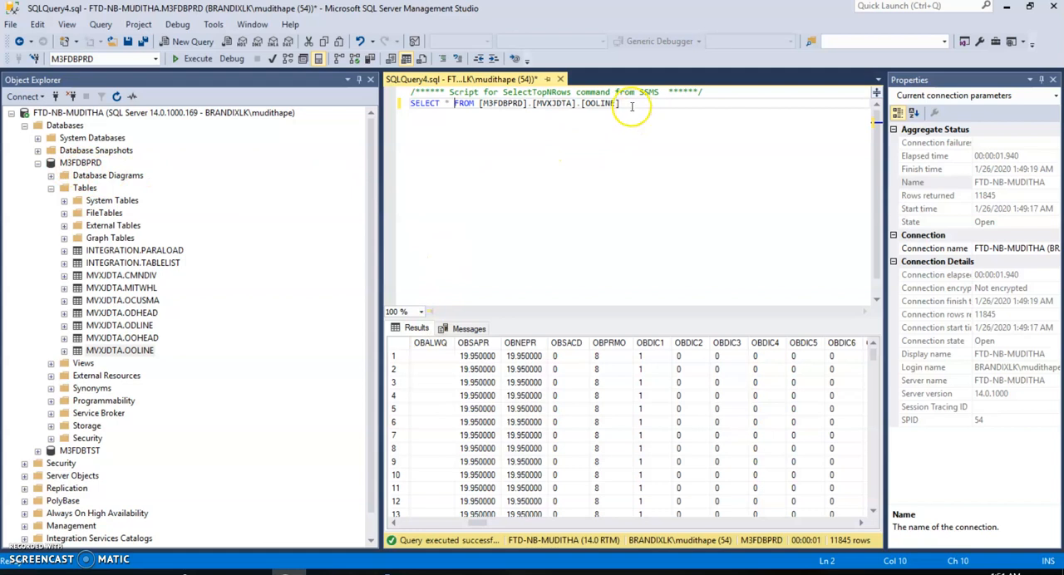
pyautogui.click(604, 103)
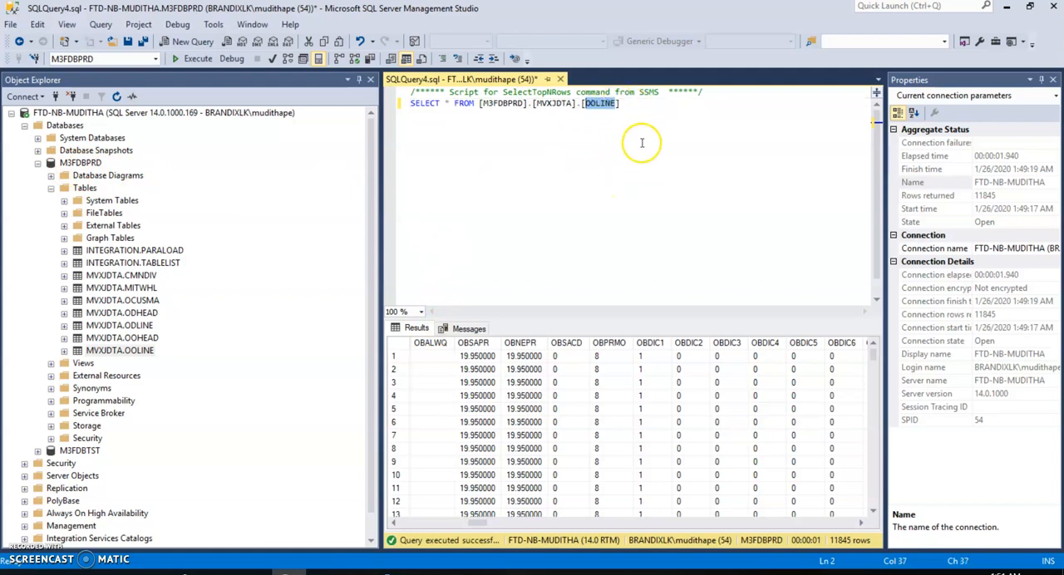
pyautogui.moveTo(636, 101); pyautogui.dragTo(422, 102)
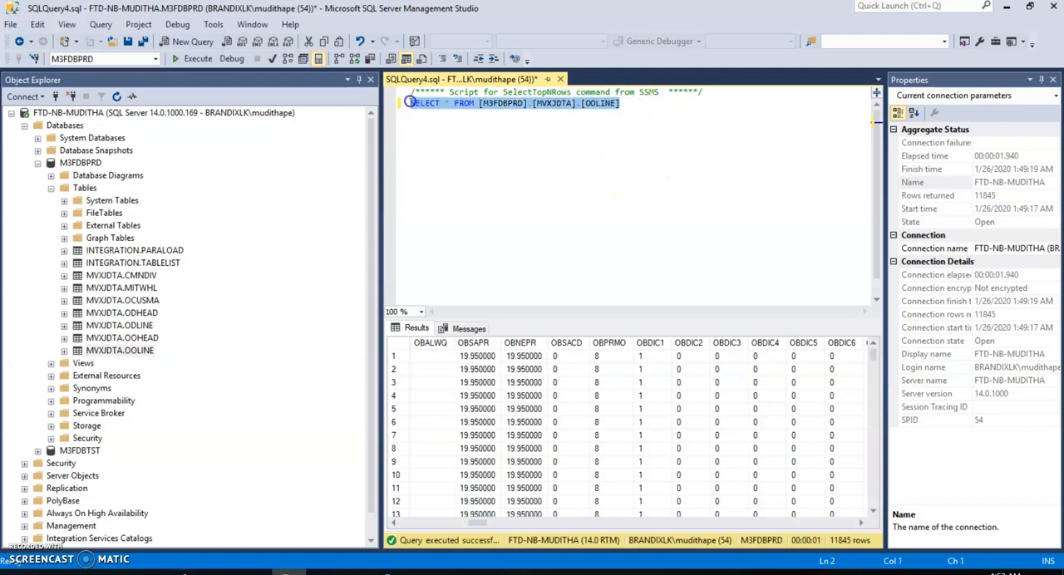
pyautogui.rightClick(409, 102)
pyautogui.click(436, 125)
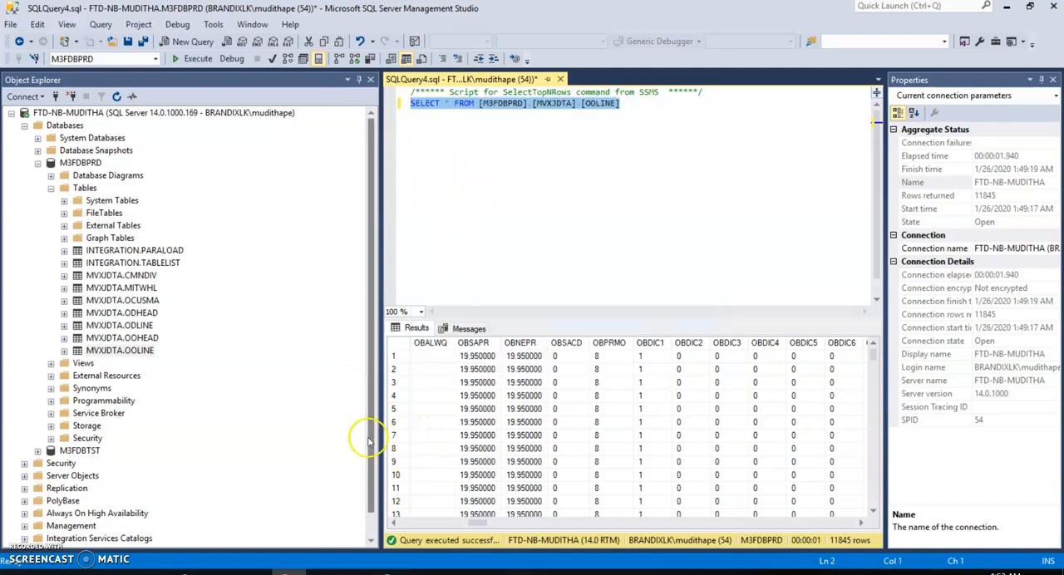
# Switch back to Azure Data Factory and paste the copied SELECT statement as dynamic content for the source query
pyautogui.click(359, 572)
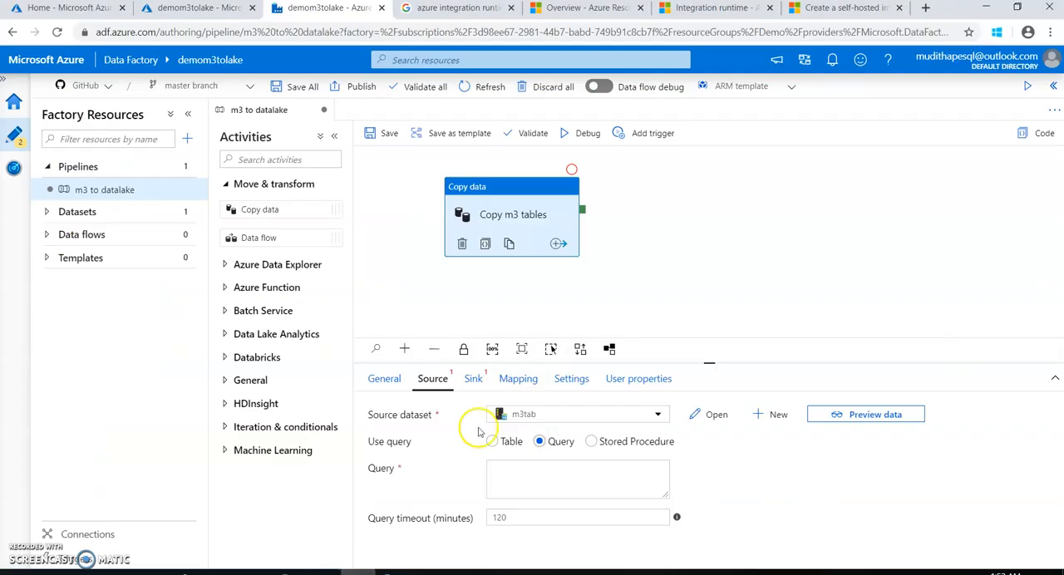
pyautogui.click(520, 478)
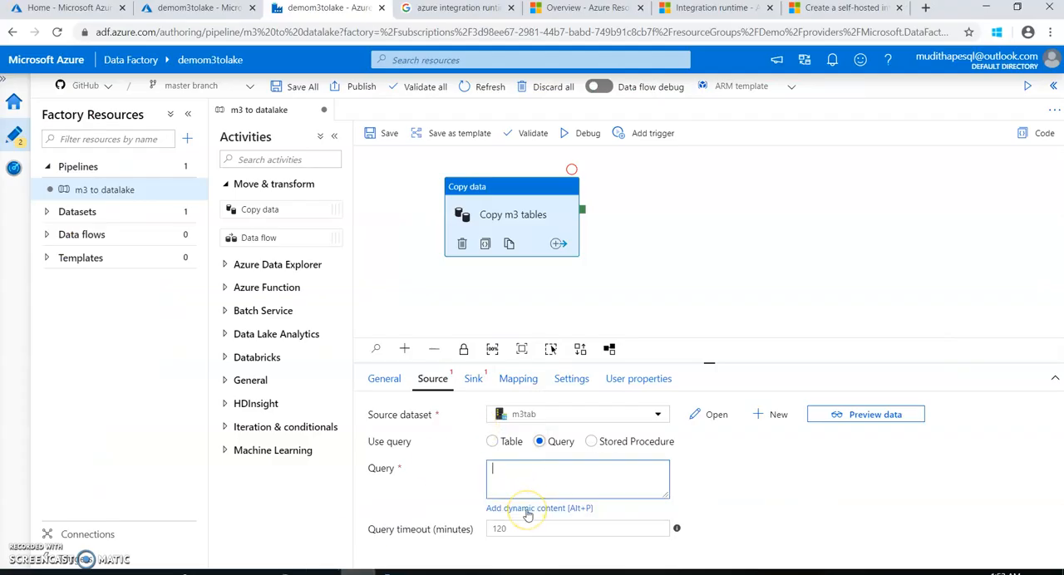
pyautogui.click(526, 510)
pyautogui.rightClick(736, 121)
pyautogui.click(750, 204)
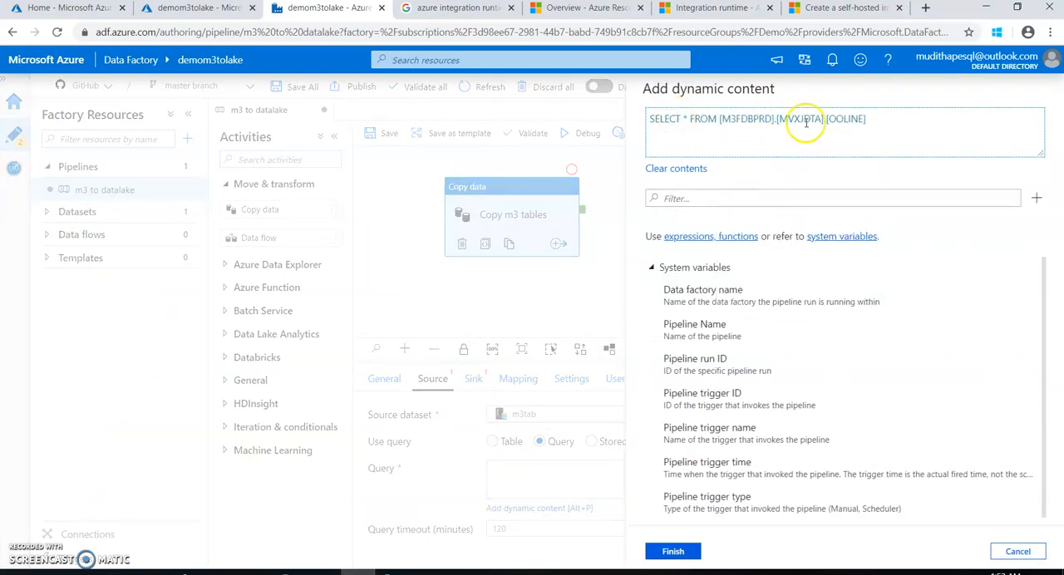
pyautogui.click(673, 553)
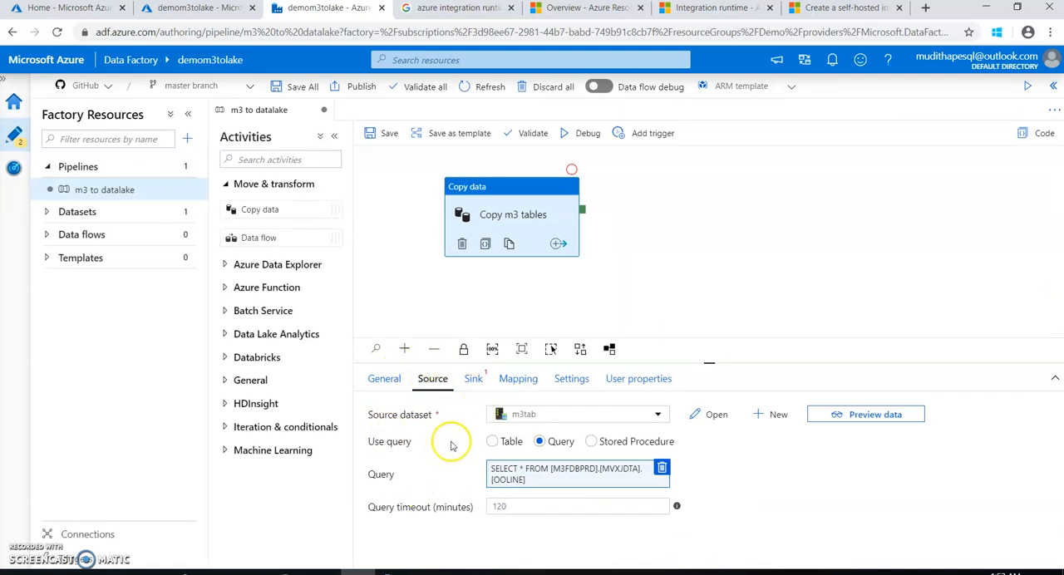
# Start a new sink dataset for the copy activity with Azure Data Lake Storage Gen2 as its data store
pyautogui.click(471, 384)
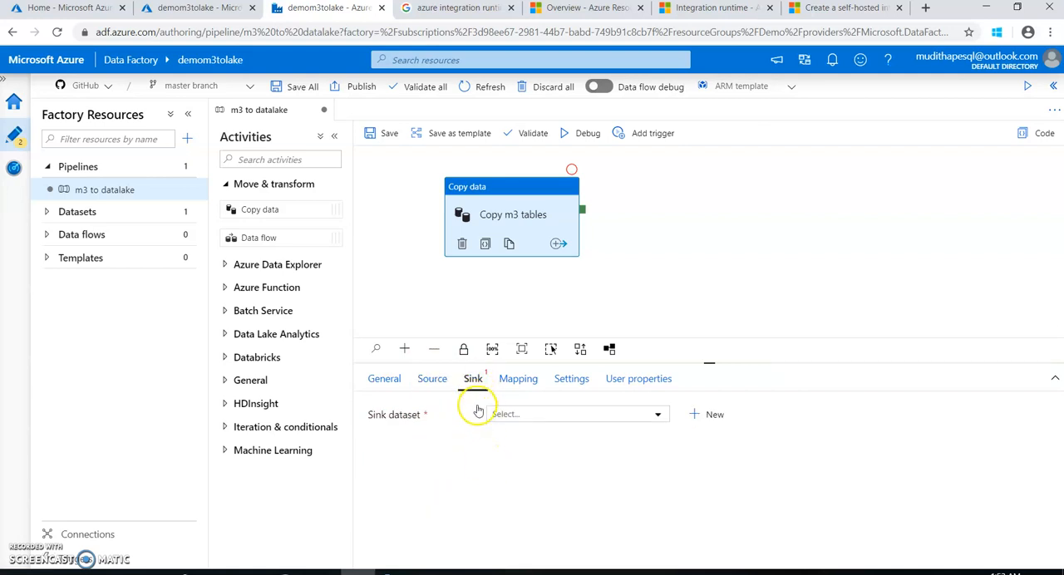
pyautogui.click(658, 415)
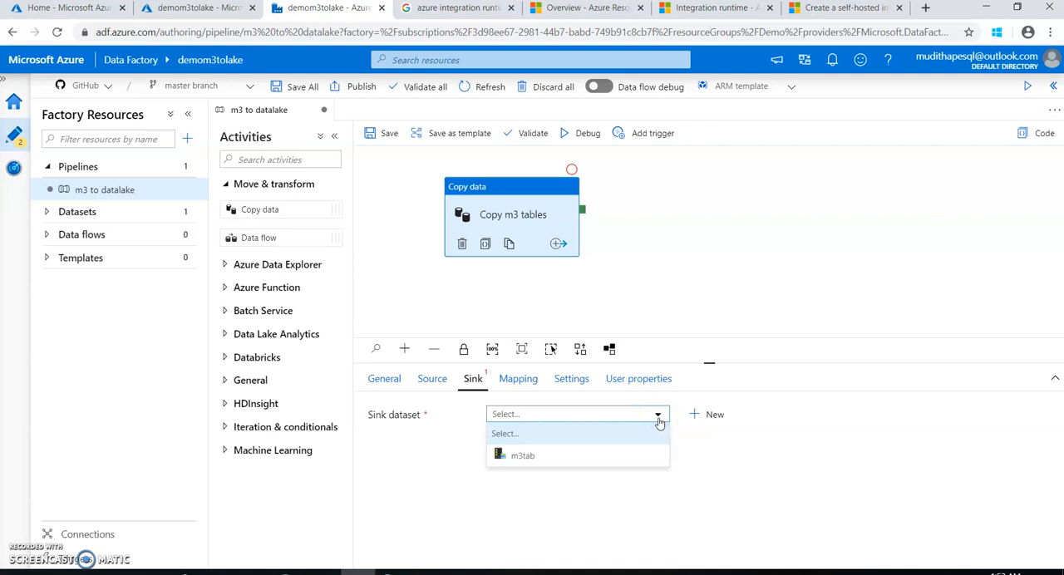
pyautogui.click(658, 421)
pyautogui.click(662, 416)
pyautogui.click(714, 415)
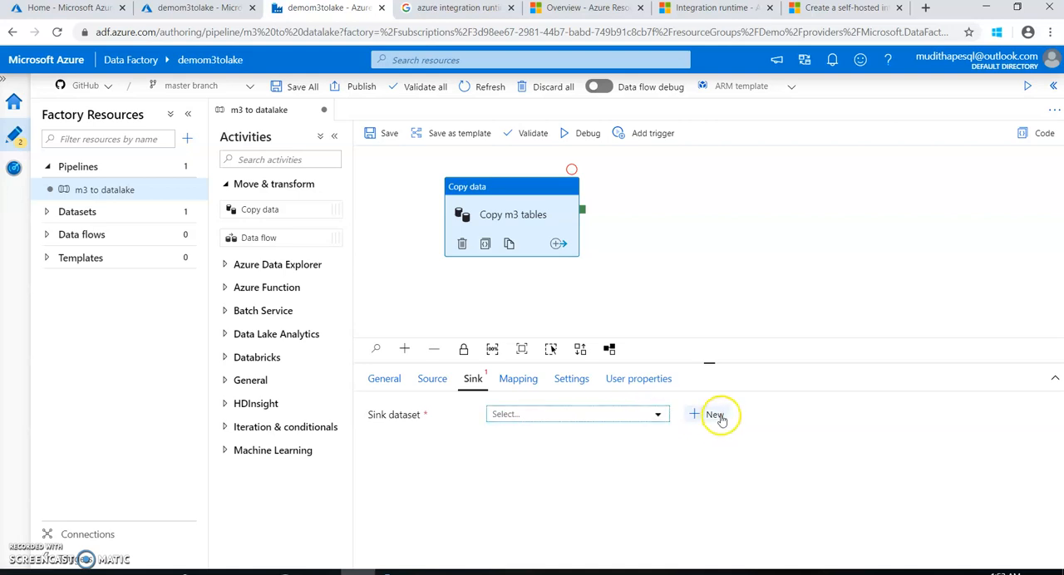
pyautogui.click(695, 138)
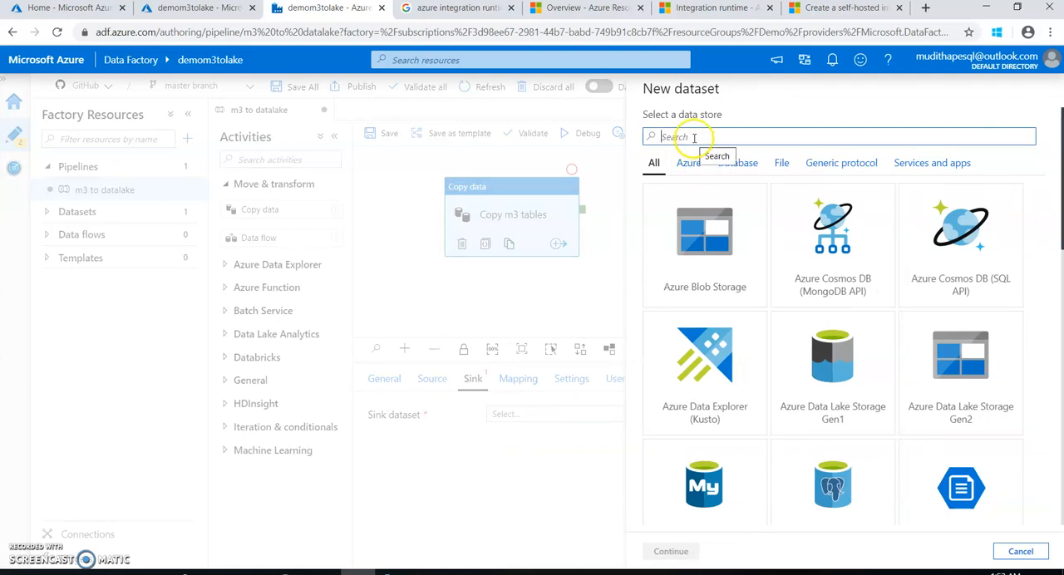
pyautogui.click(952, 425)
pyautogui.click(699, 553)
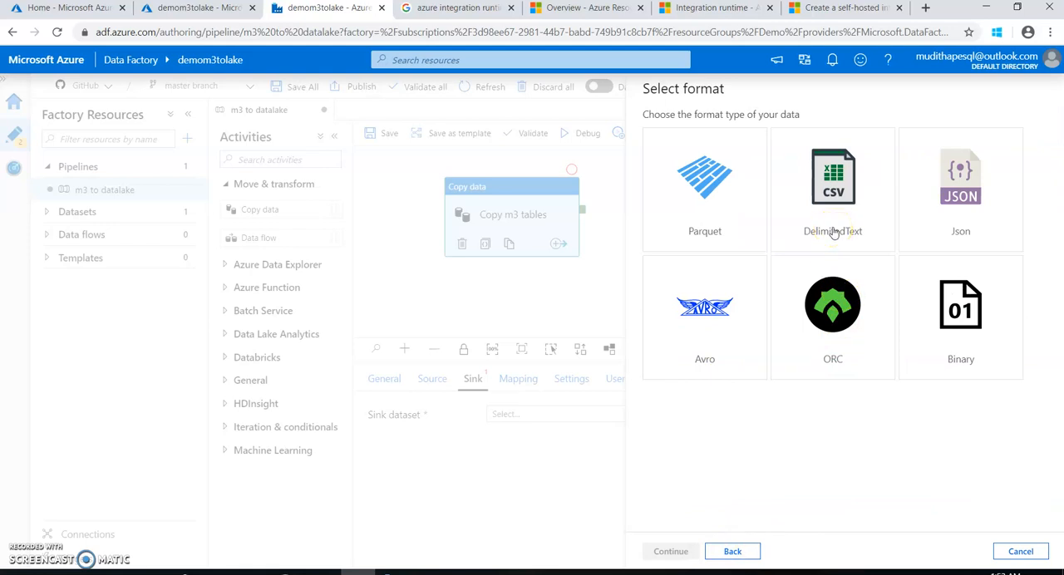
# Choose DelimitedText as the format of the sink dataset
pyautogui.click(836, 243)
pyautogui.click(830, 215)
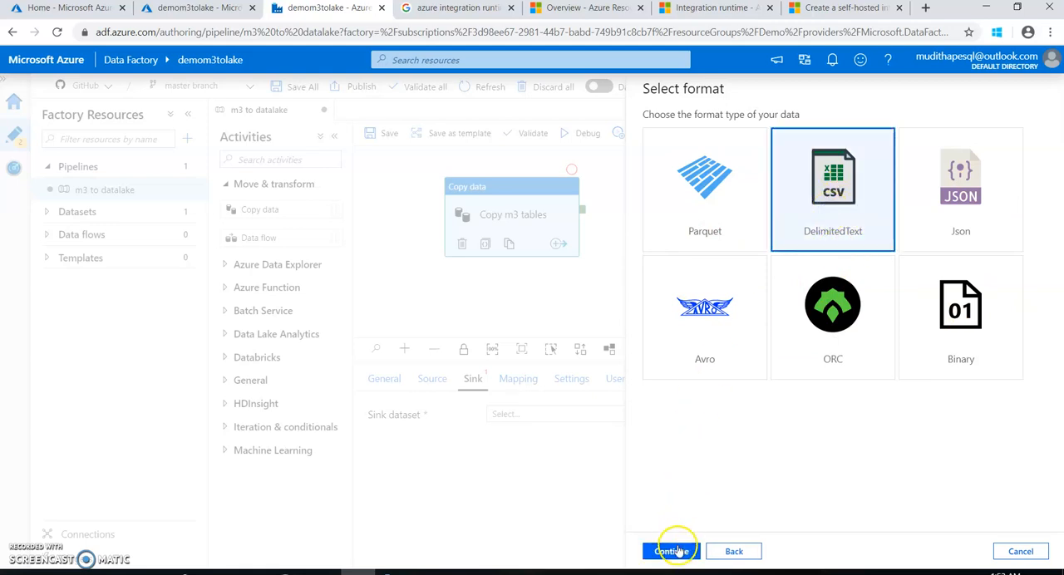
pyautogui.click(673, 552)
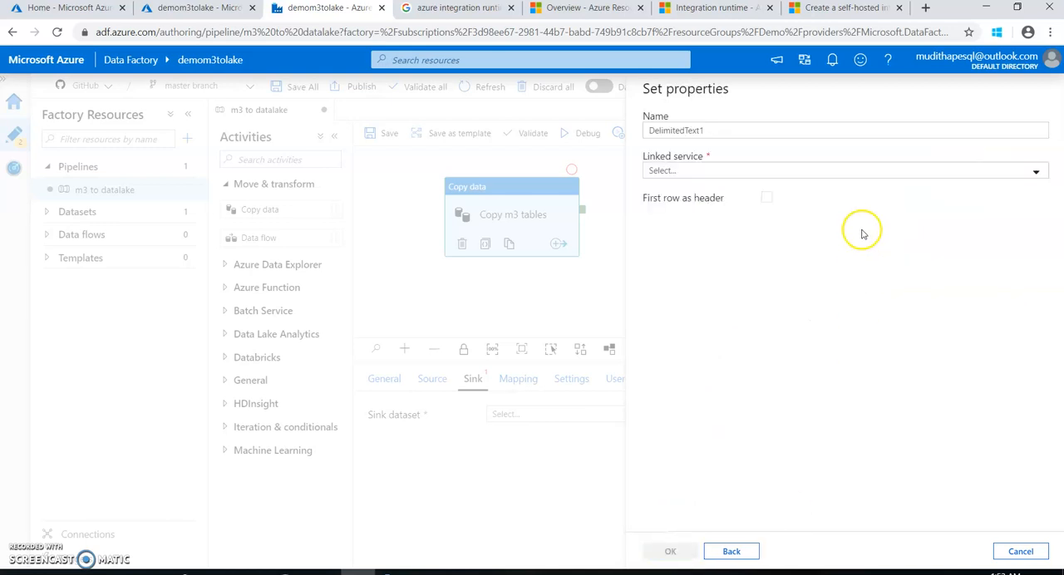
# Name the sink dataset OOLINE, assign the DataLakeM3 linked service, and create it without a file path
pyautogui.moveTo(711, 130); pyautogui.dragTo(646, 130)
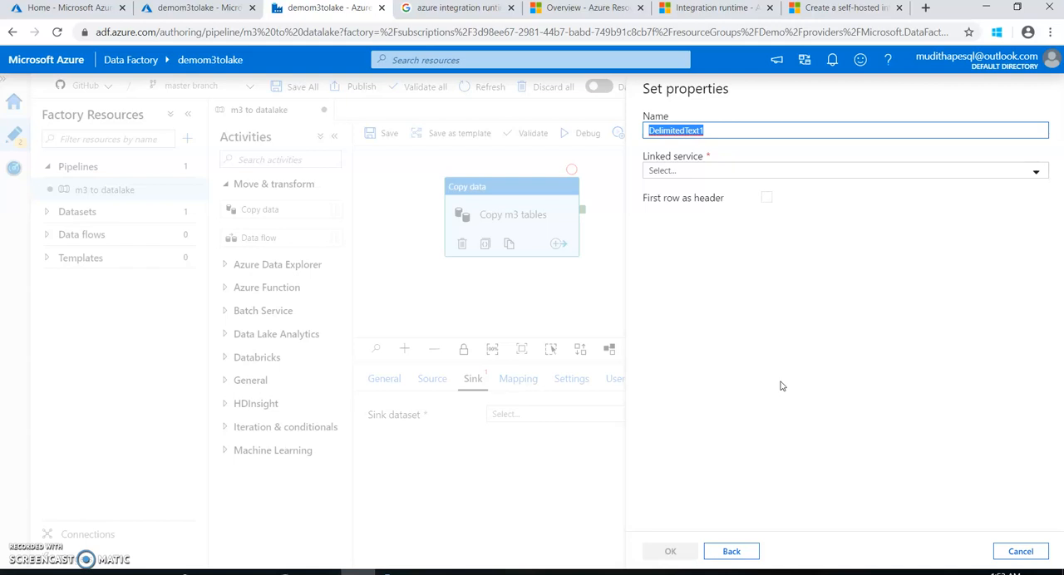
pyautogui.write('0O')
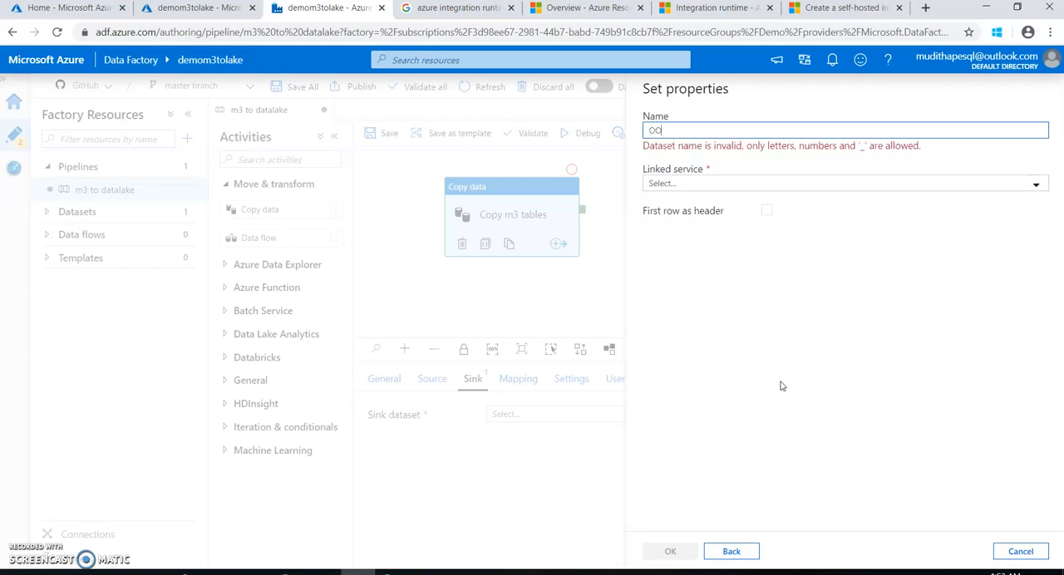
pyautogui.write('LINE')
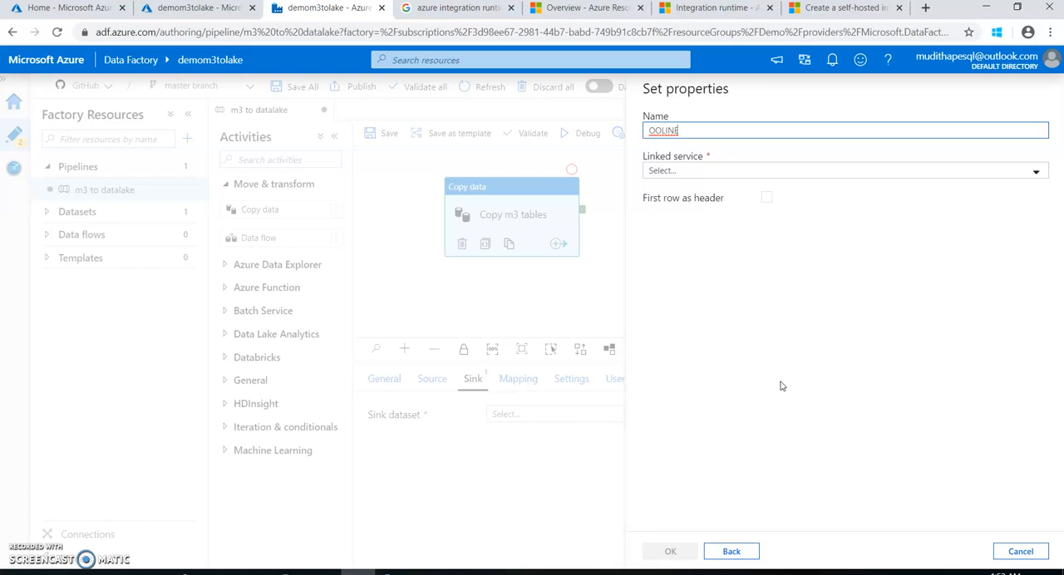
pyautogui.click(719, 176)
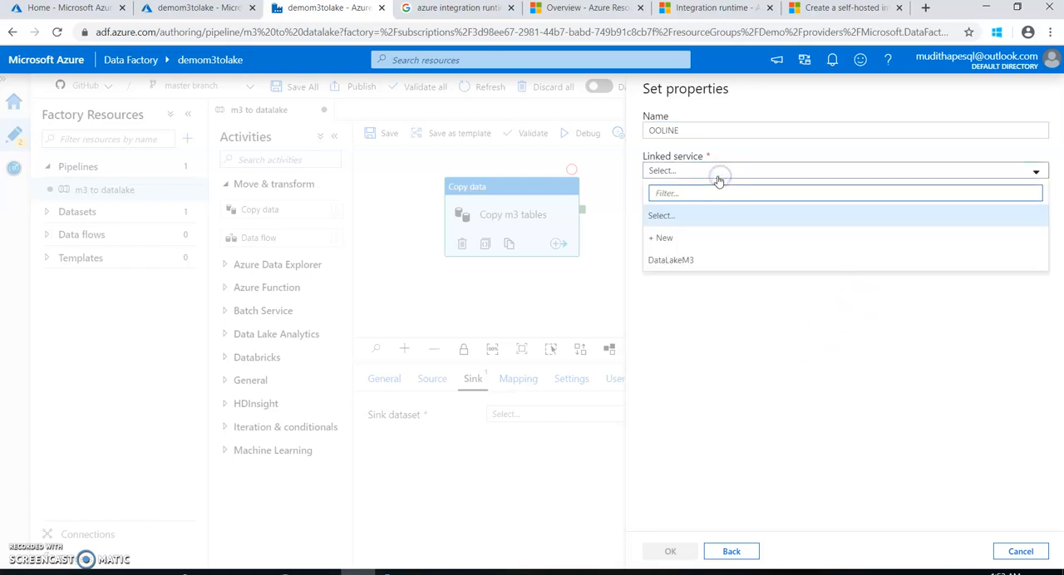
pyautogui.click(670, 262)
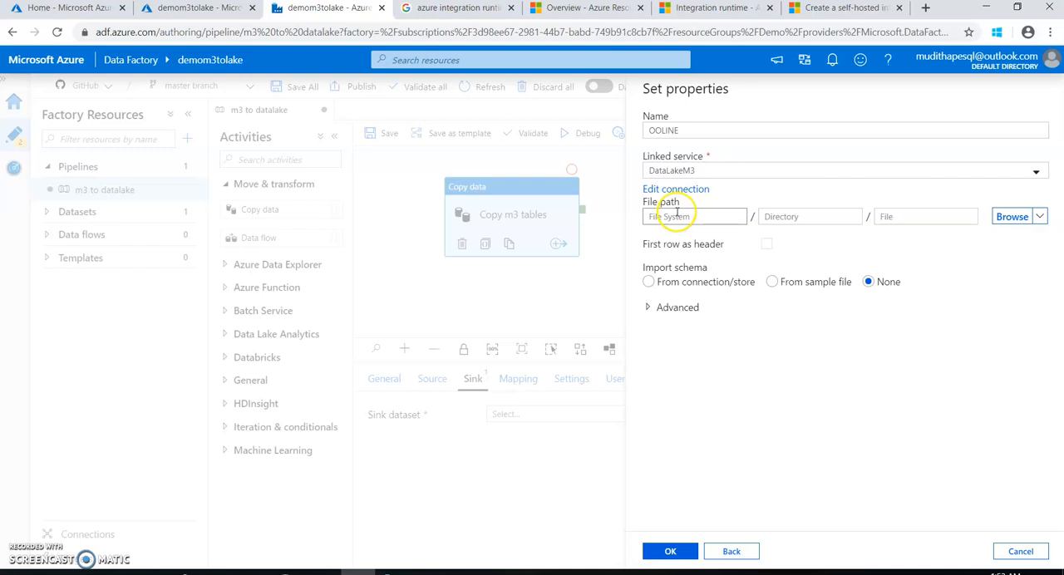
pyautogui.click(671, 552)
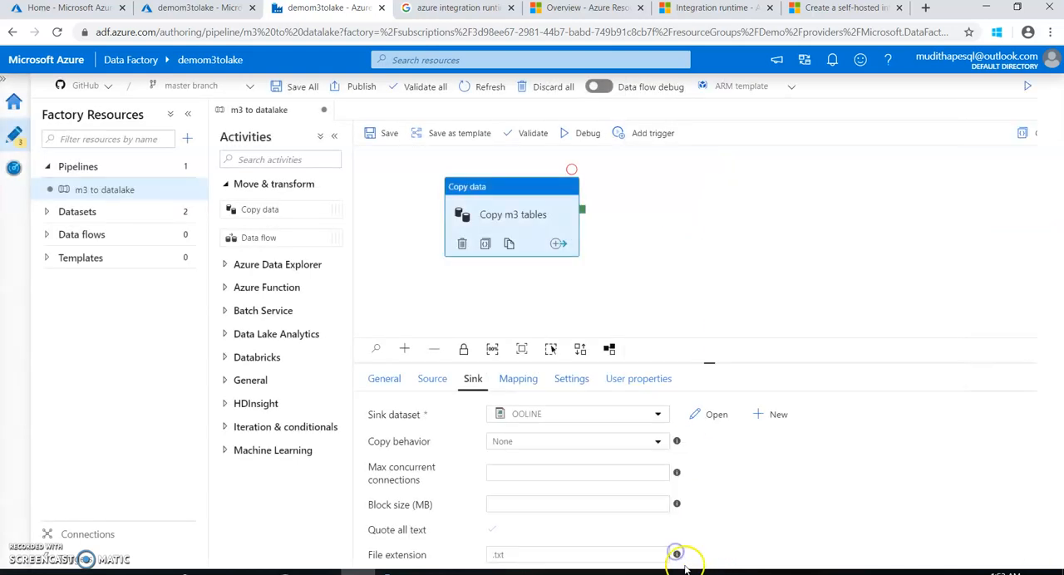
# Start a new linked service in the factory's connections with Azure Data Lake Storage Gen2 as its data store
pyautogui.click(131, 538)
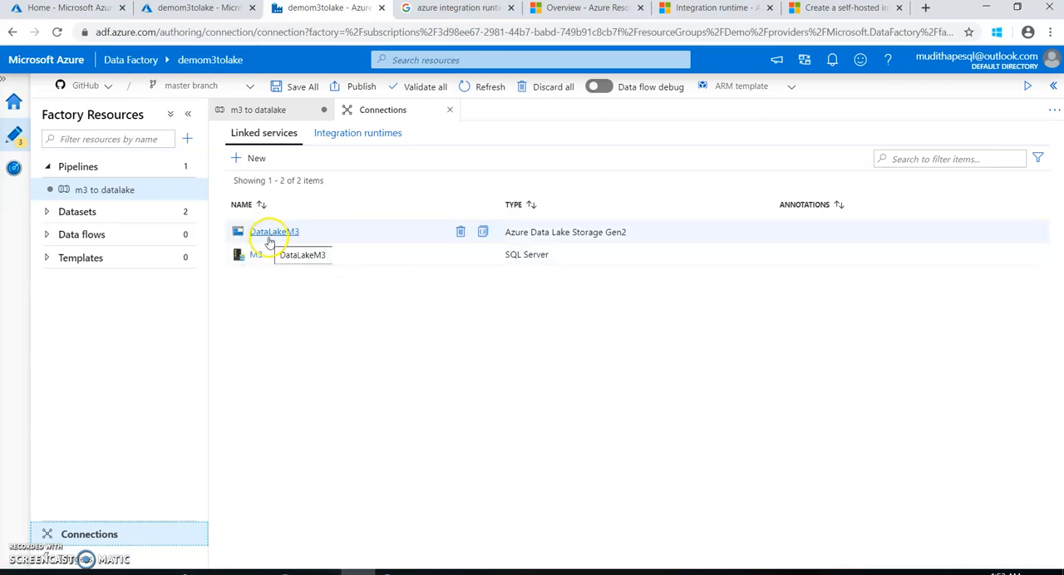
pyautogui.click(241, 161)
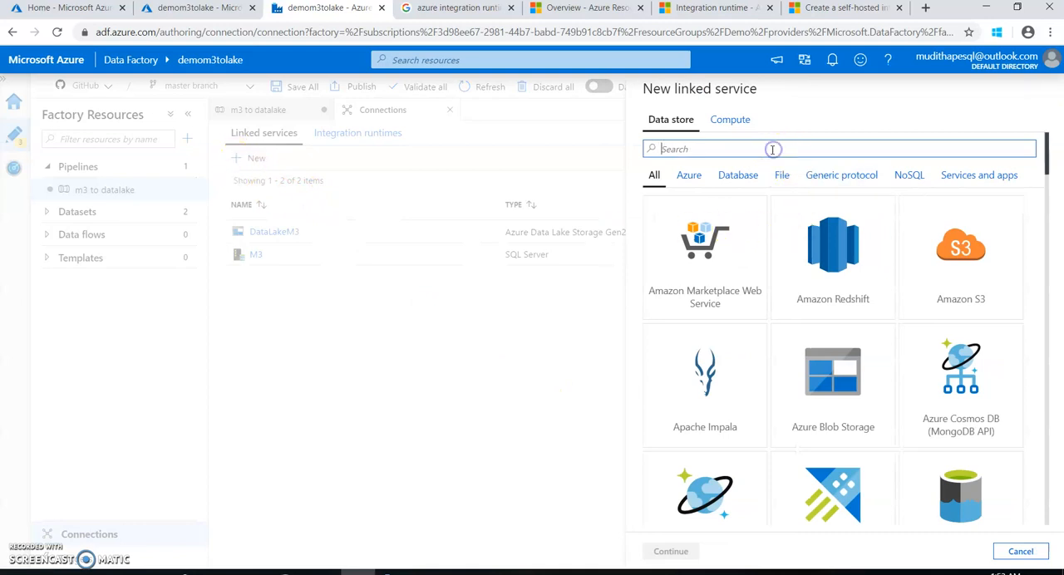
pyautogui.write('azue')
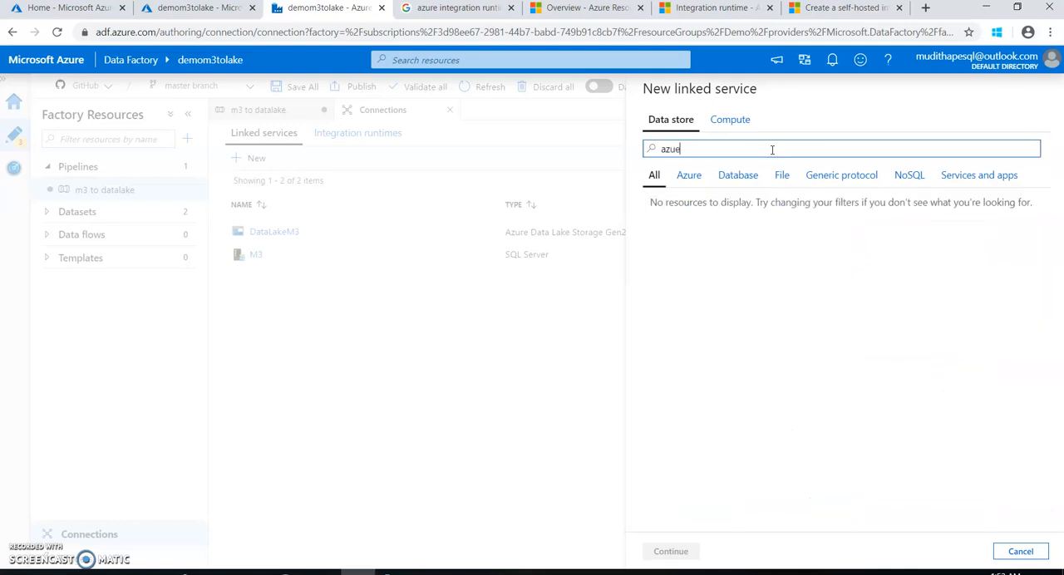
pyautogui.press('BackSpace')
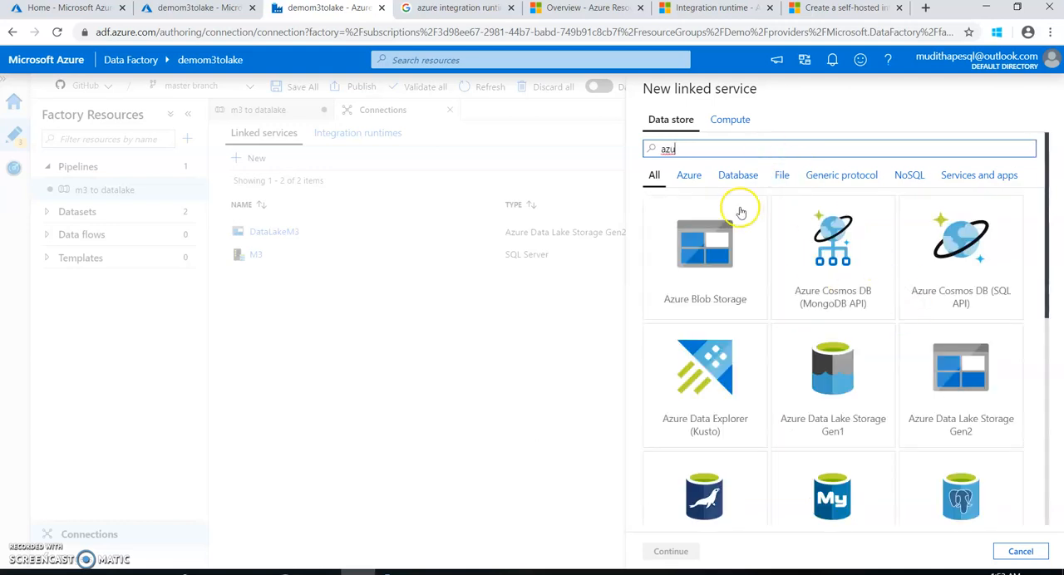
pyautogui.click(946, 407)
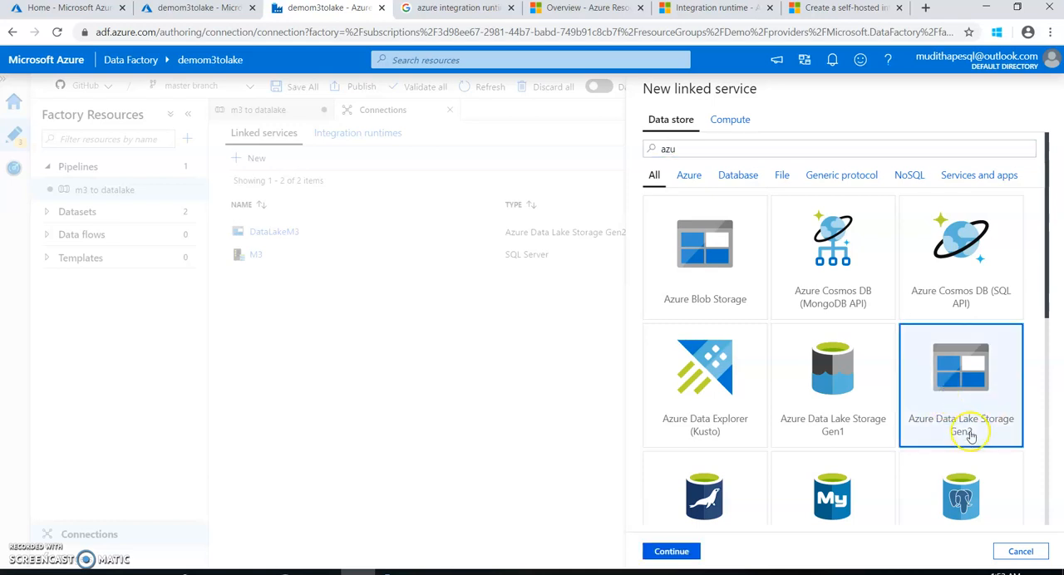
pyautogui.click(687, 552)
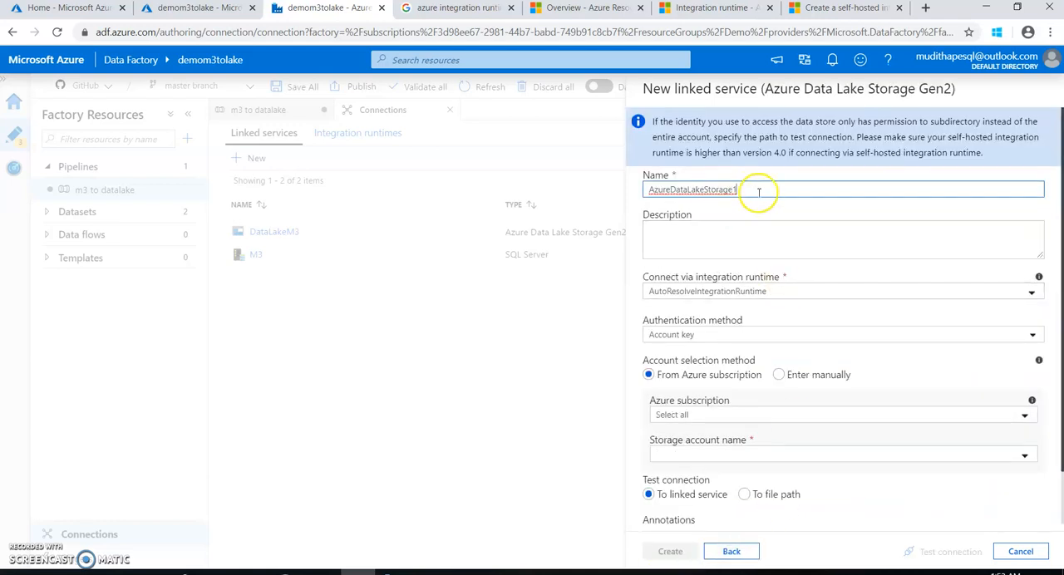
# Choose AutoResolveIntegrationRuntime as the integration runtime for the new linked service
pyautogui.moveTo(756, 190); pyautogui.dragTo(644, 189)
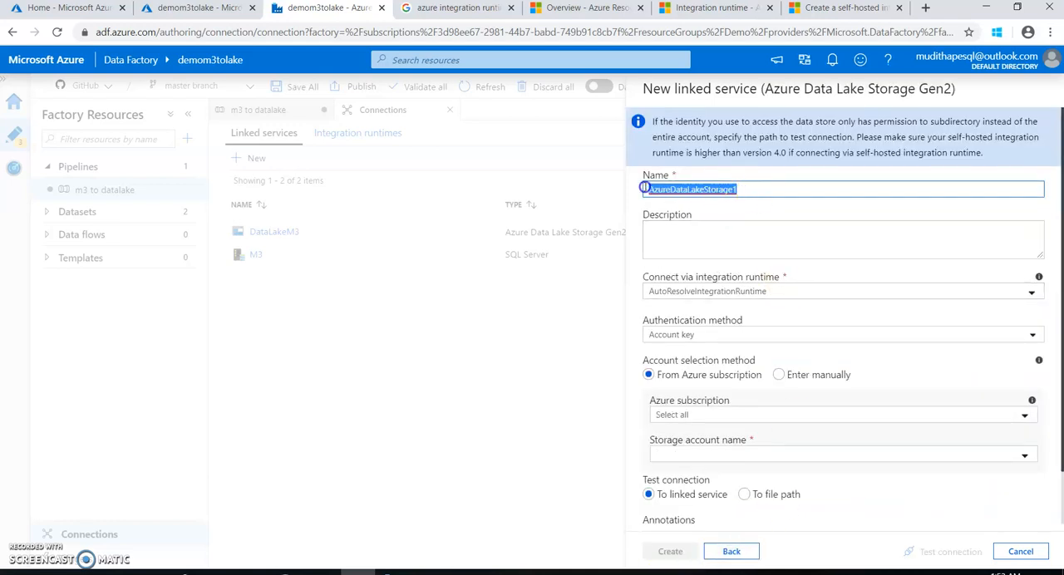
pyautogui.click(688, 294)
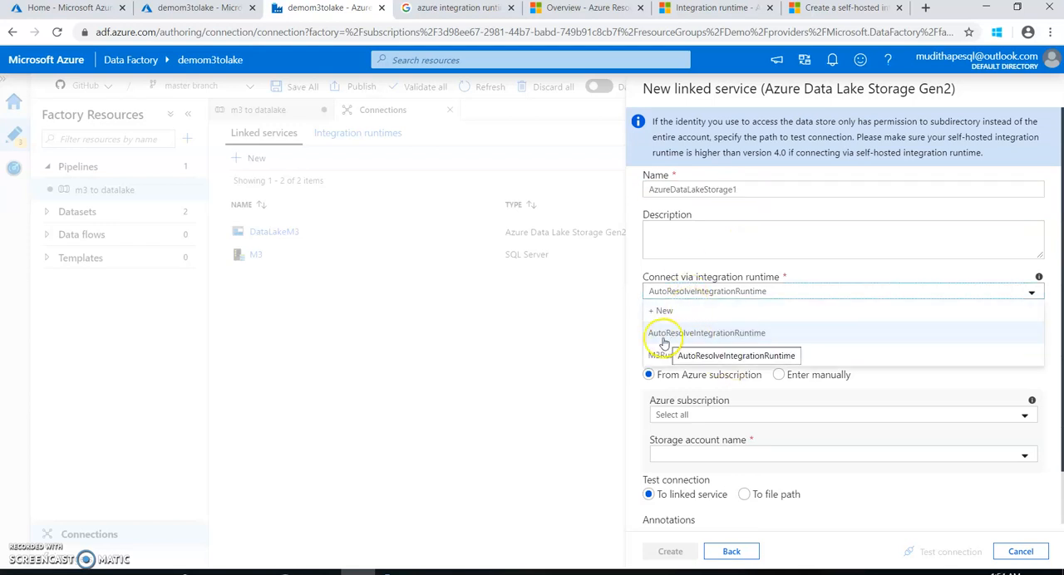
pyautogui.click(711, 336)
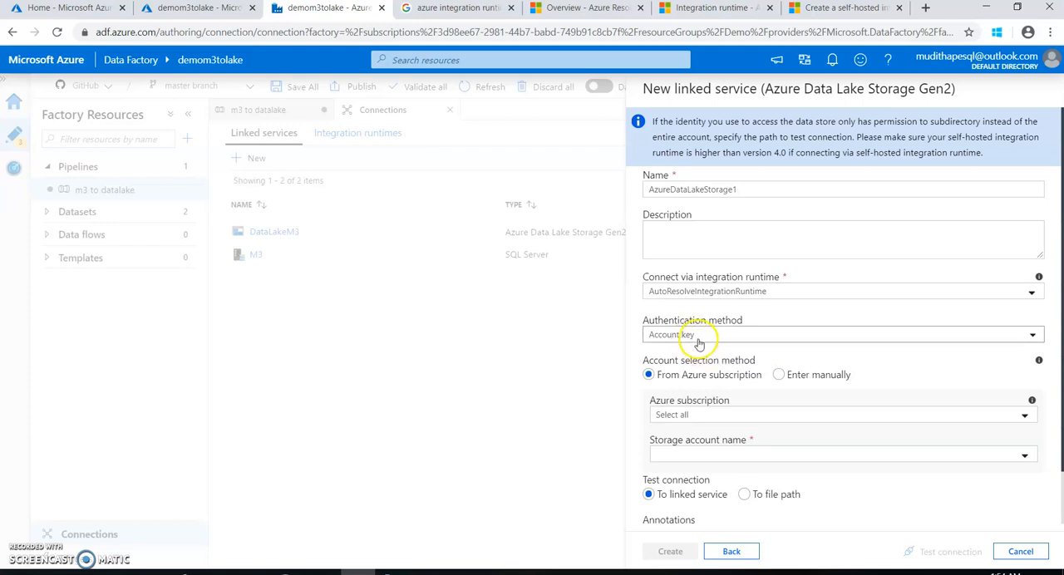
pyautogui.scroll(-1, 715, 407)
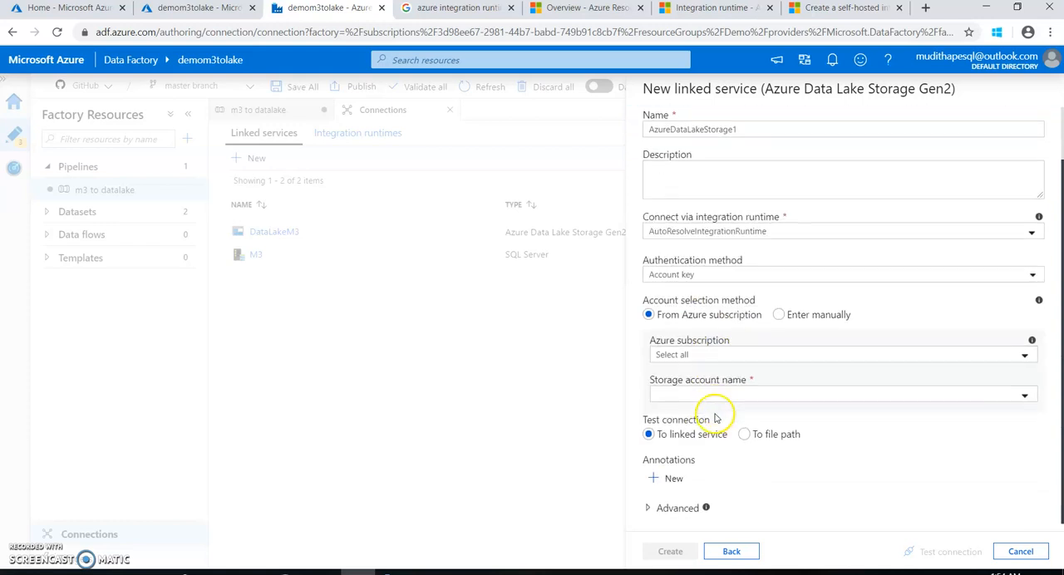
# Select Azure subscription 1 and the datalakem3 storage account for the new linked service
pyautogui.click(724, 359)
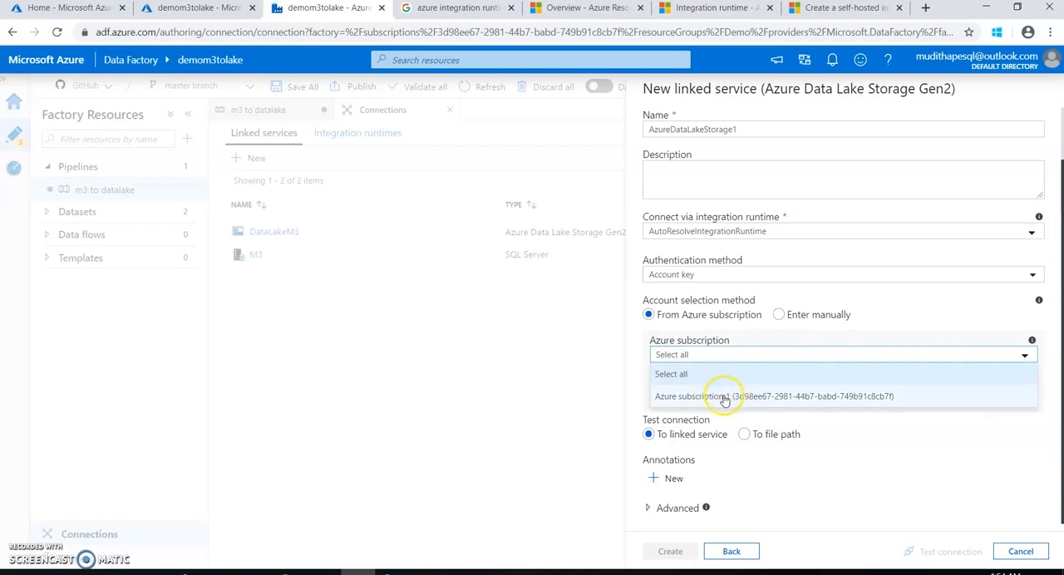
pyautogui.click(724, 354)
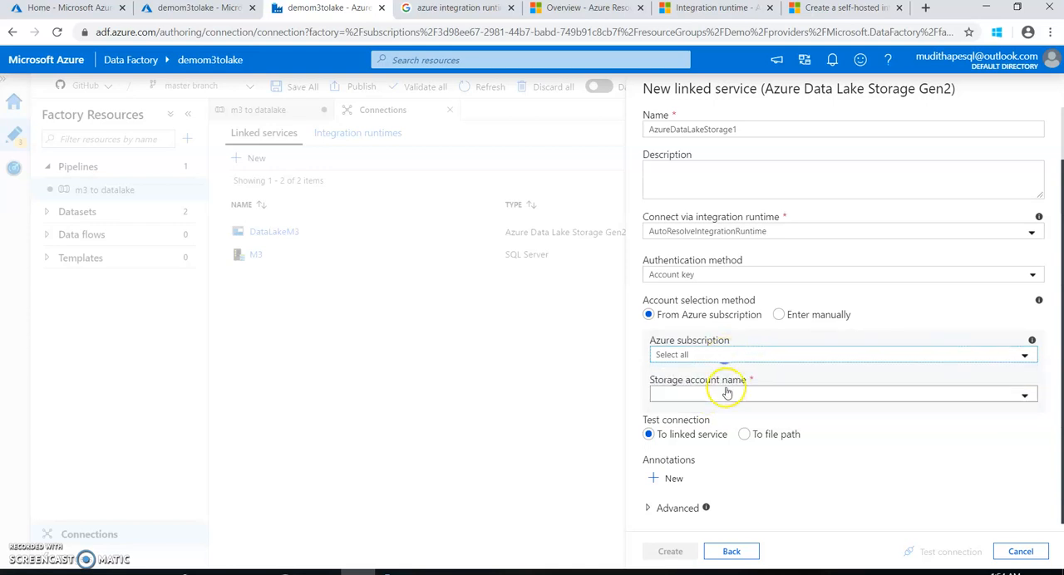
pyautogui.click(706, 395)
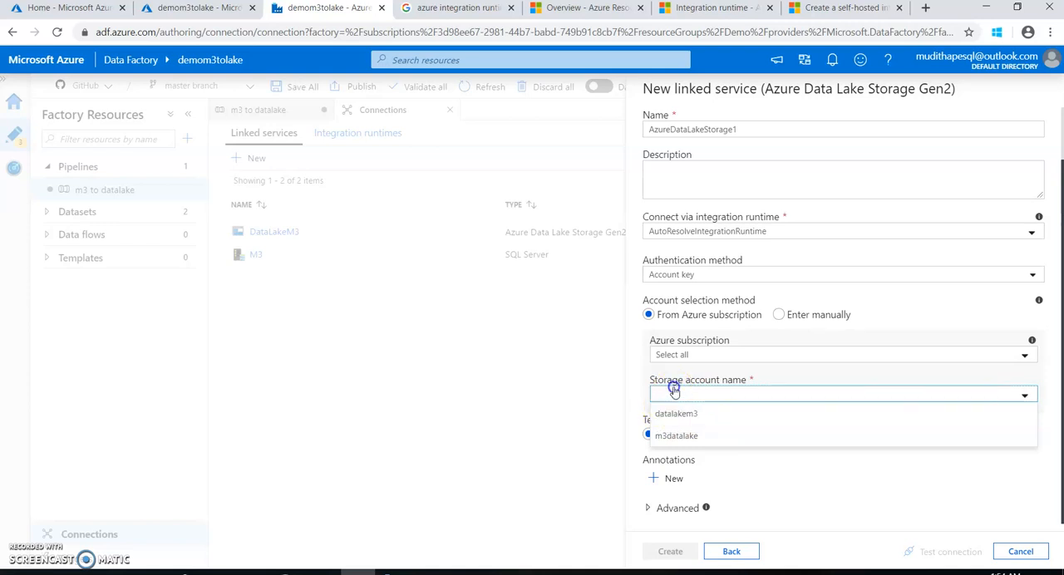
pyautogui.click(675, 392)
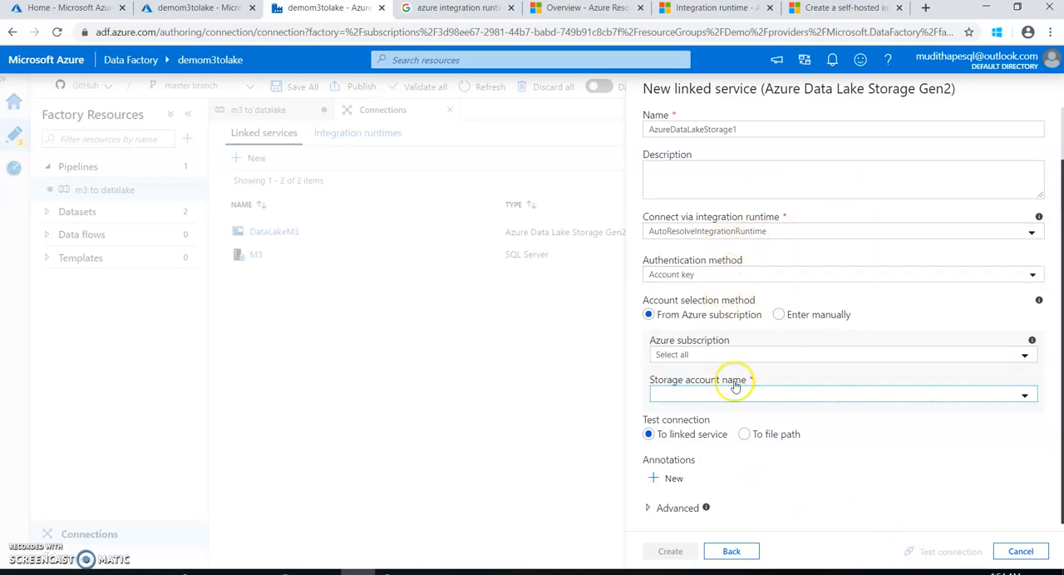
pyautogui.click(722, 357)
pyautogui.click(708, 398)
pyautogui.click(707, 395)
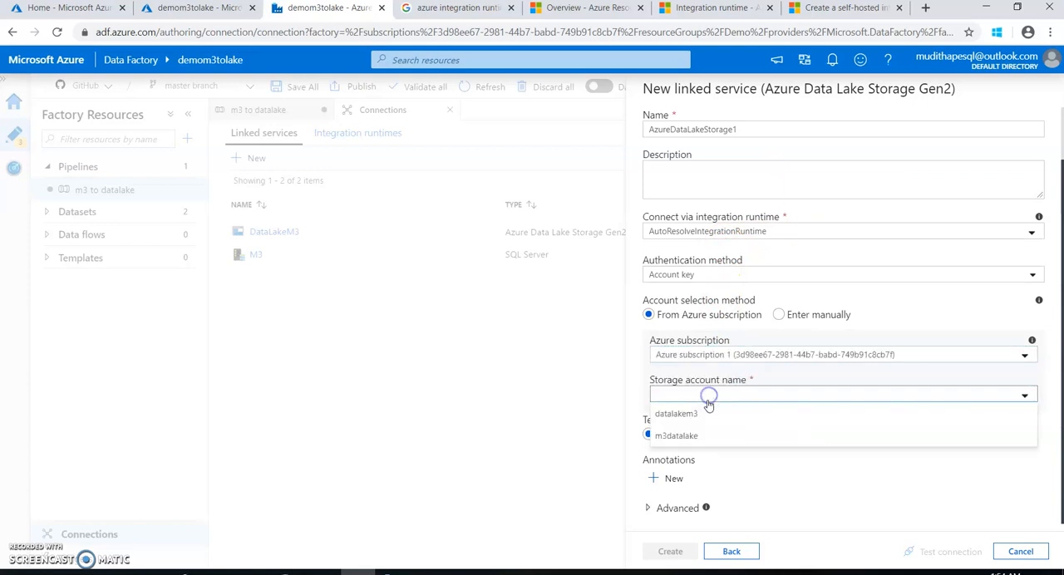
pyautogui.click(706, 419)
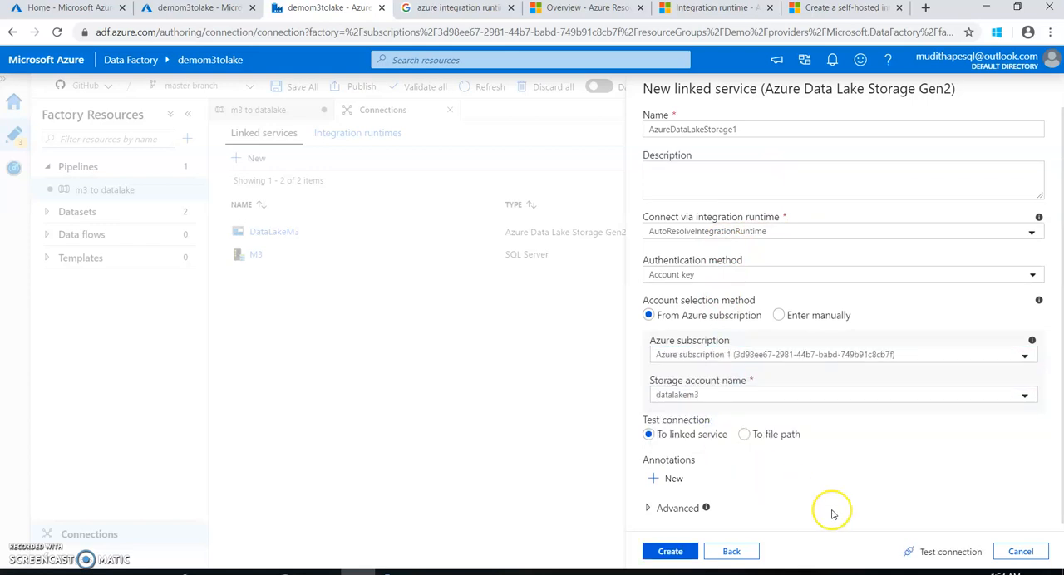
# Test the new linked service's connection, then cancel its creation and return to the m3 to datalake pipeline
pyautogui.click(960, 556)
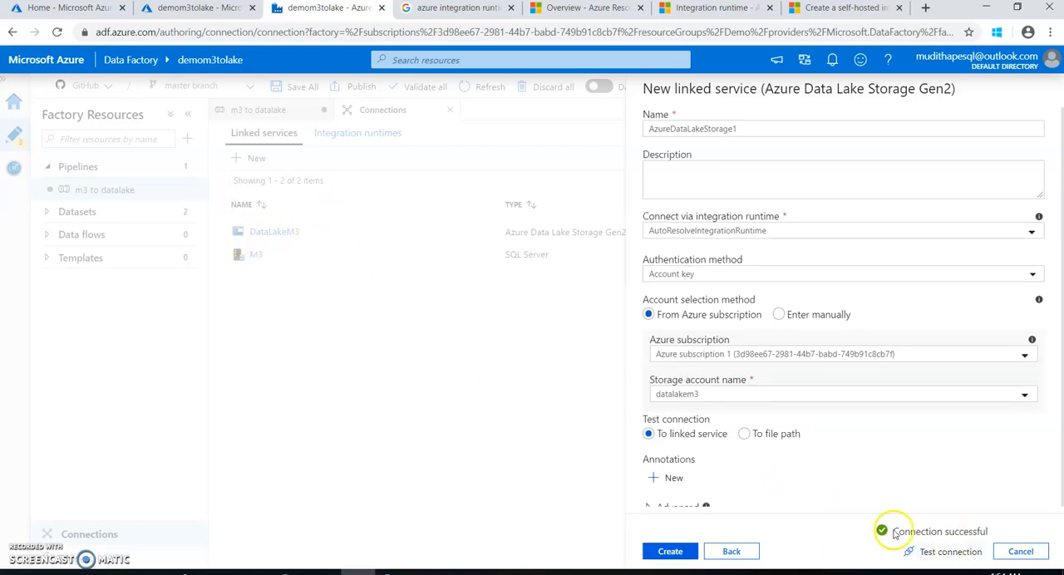
pyautogui.click(1021, 552)
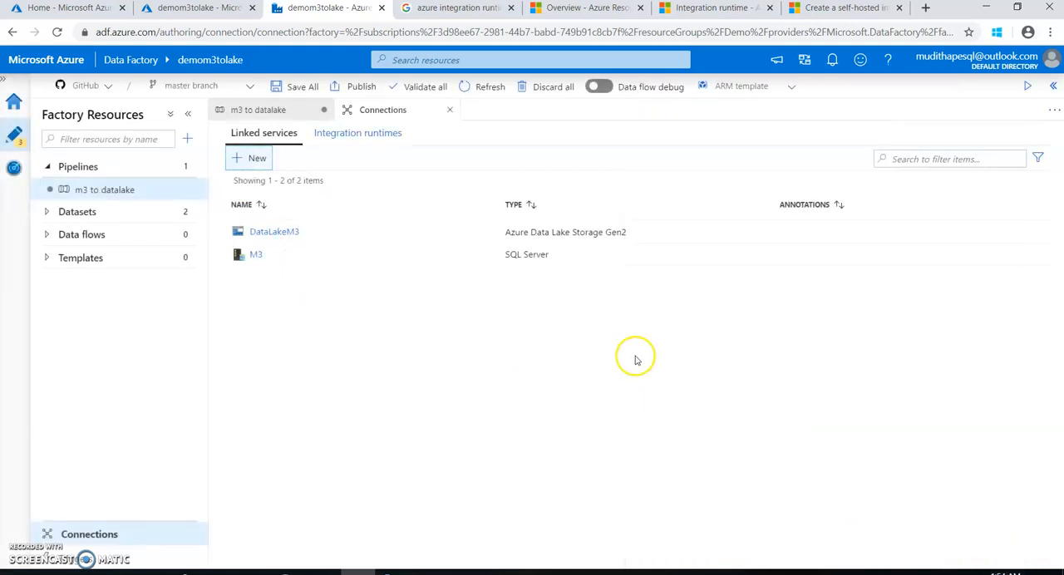
pyautogui.click(106, 191)
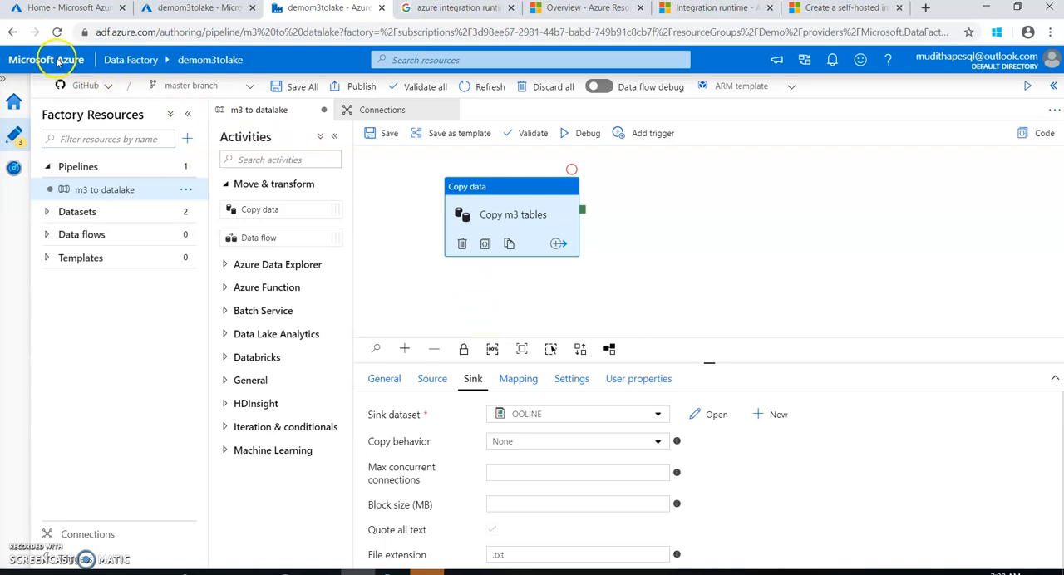
# Open the datalakem3 storage account from the Demo resource group in a separate browser tab
pyautogui.click(195, 8)
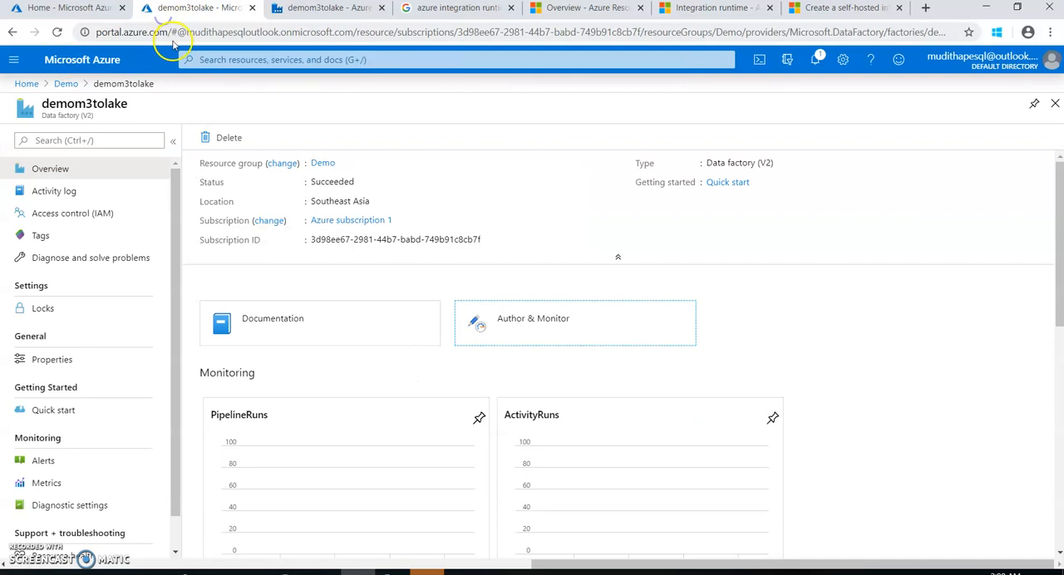
pyautogui.click(75, 10)
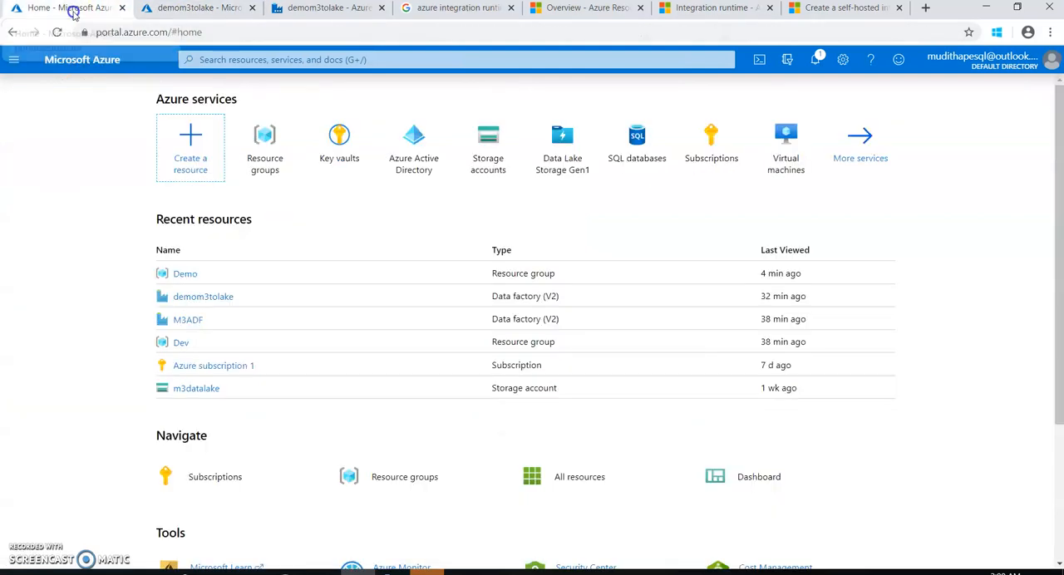
pyautogui.click(183, 277)
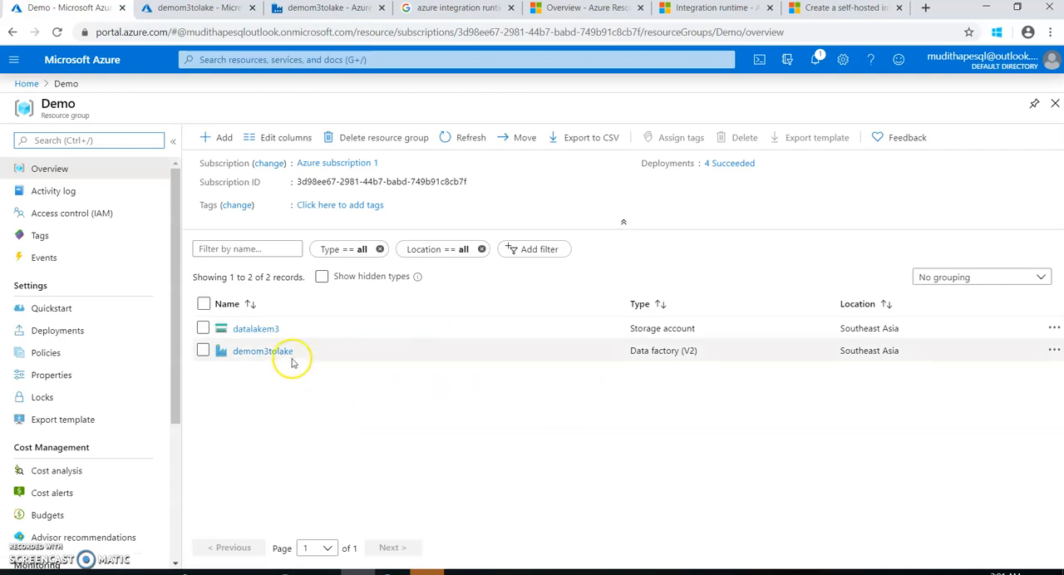
pyautogui.rightClick(257, 333)
pyautogui.click(268, 339)
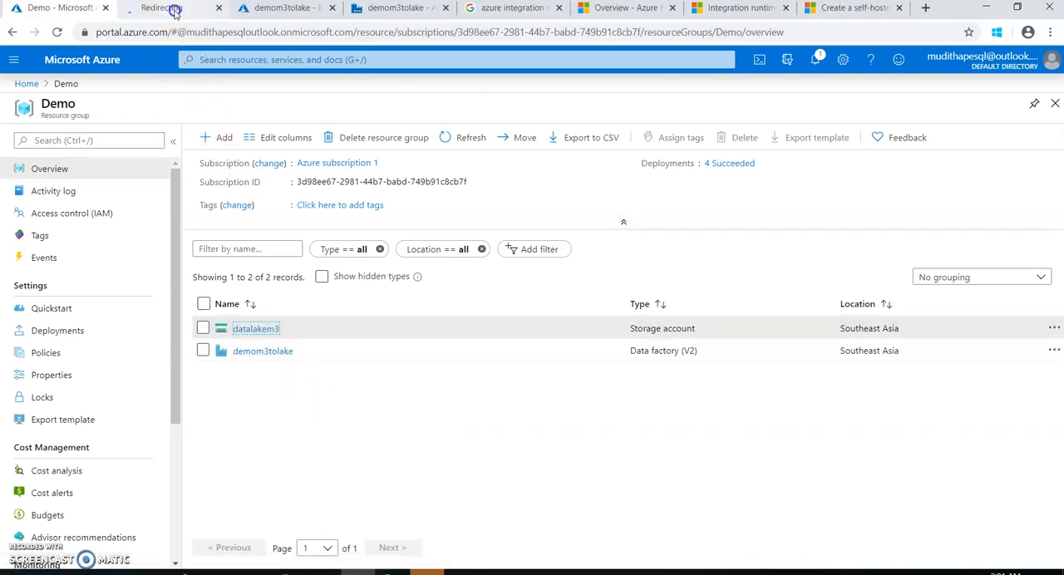
pyautogui.click(172, 9)
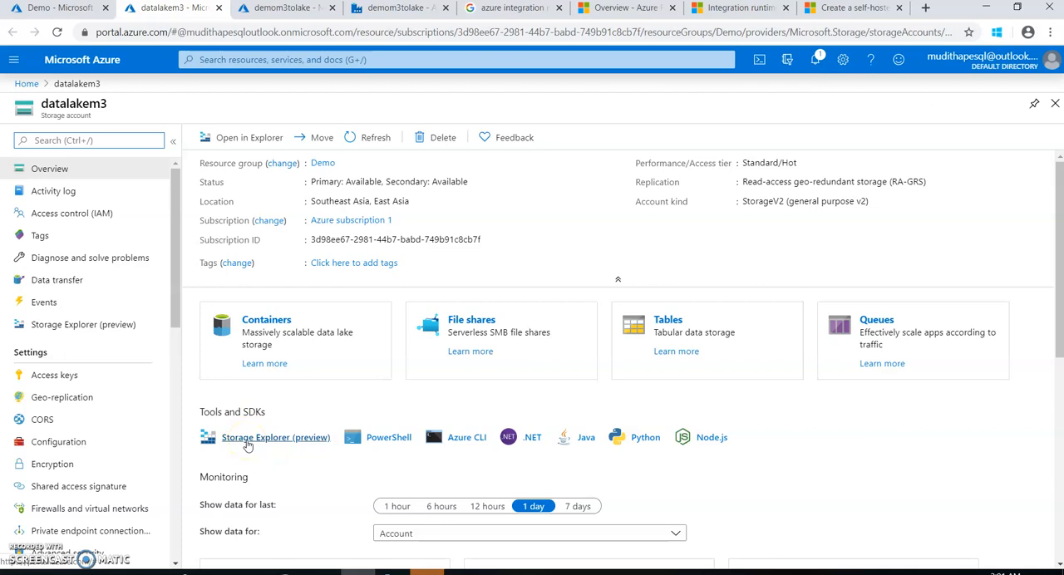
# Examine the storage contents of datalakem3 in the portal's Storage Explorer (preview) and its blob containers in Microsoft Azure Storage Explorer
pyautogui.click(247, 440)
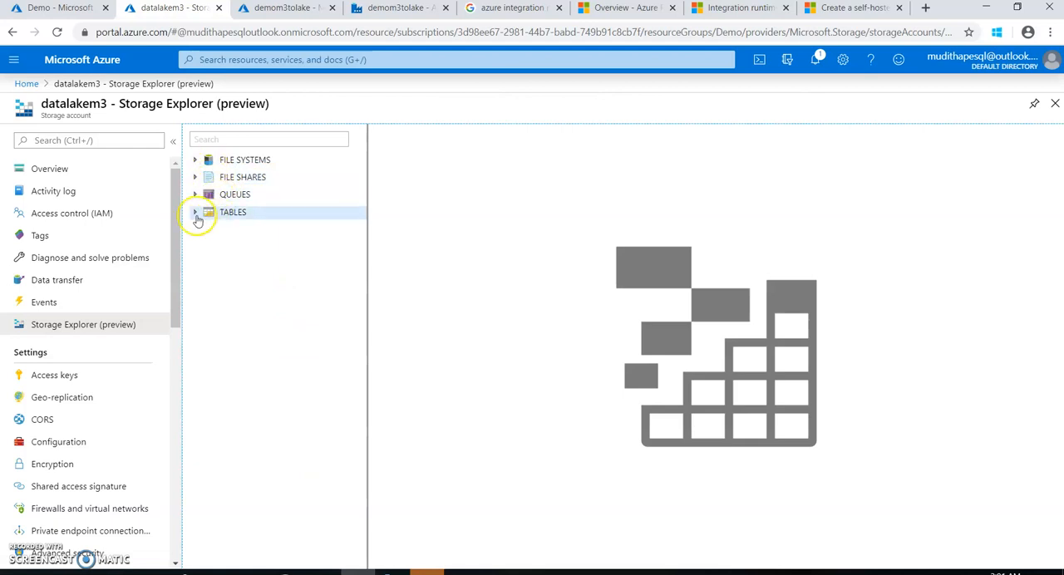
pyautogui.click(195, 159)
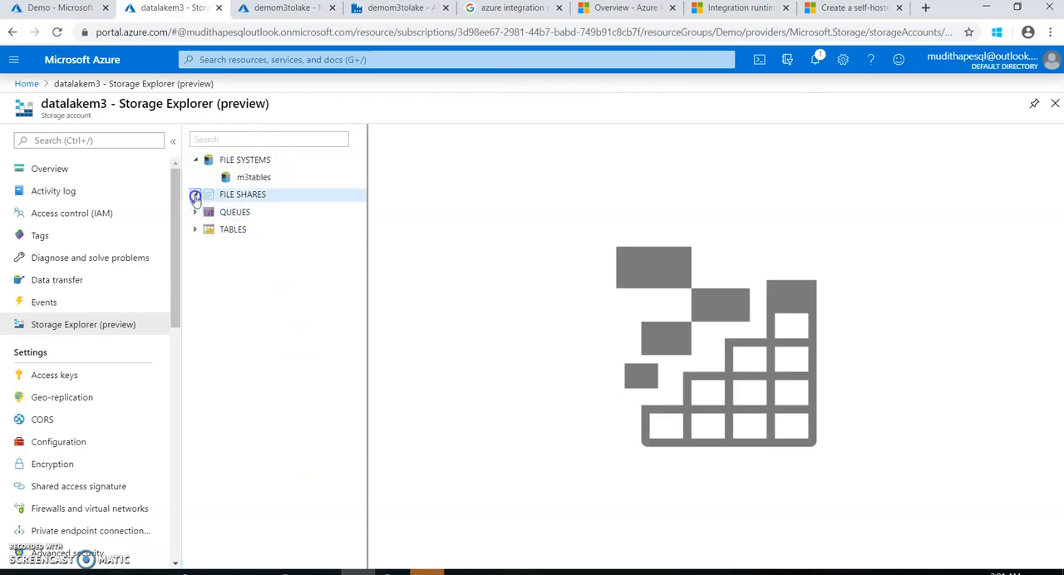
pyautogui.click(195, 215)
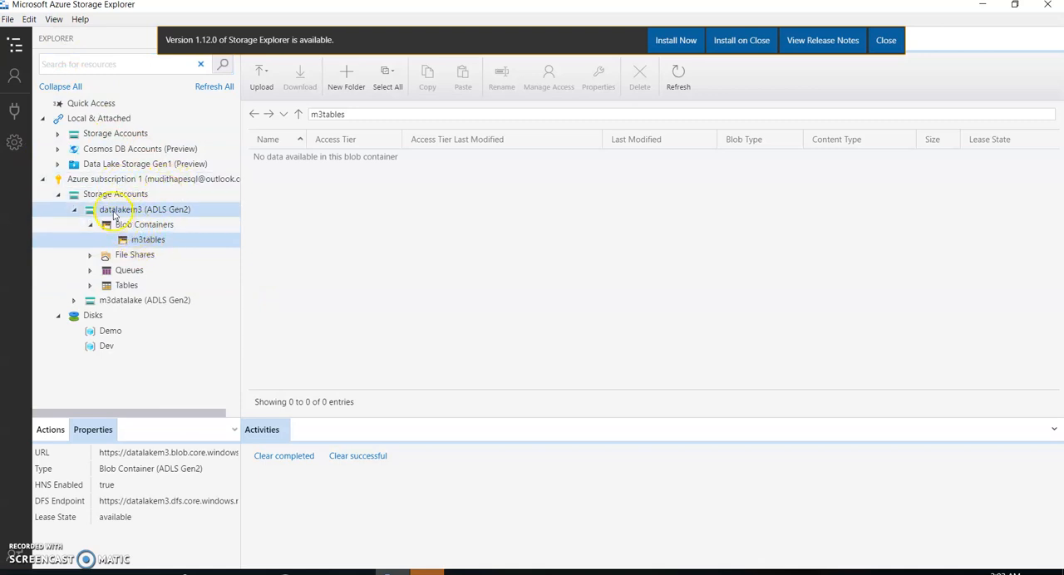
pyautogui.click(92, 229)
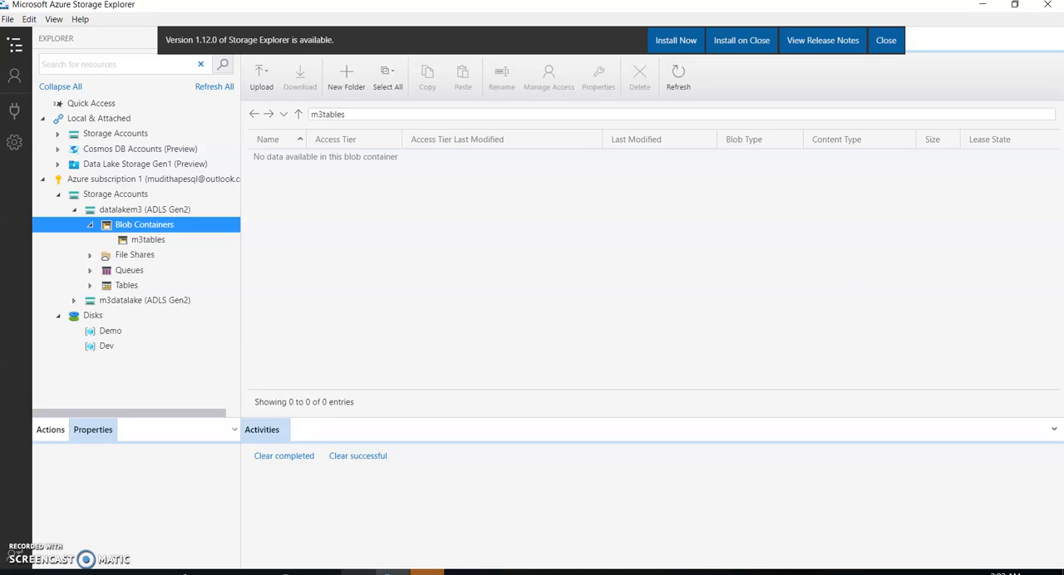
# Switch back to Azure Data Factory, open the OOLINE sink dataset's connection settings, and browse for its file path
pyautogui.click(366, 515)
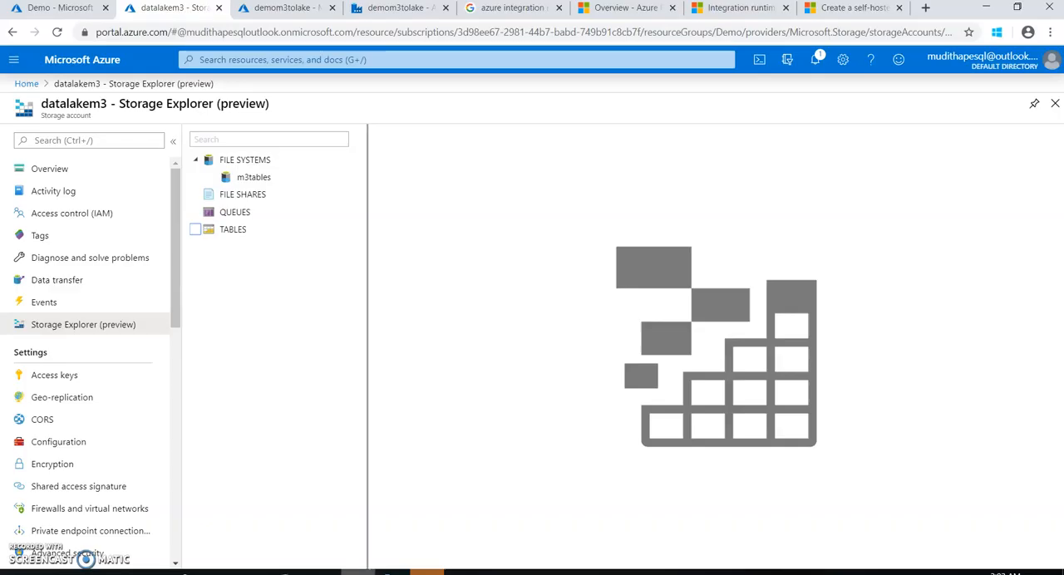
pyautogui.click(278, 15)
pyautogui.click(362, 12)
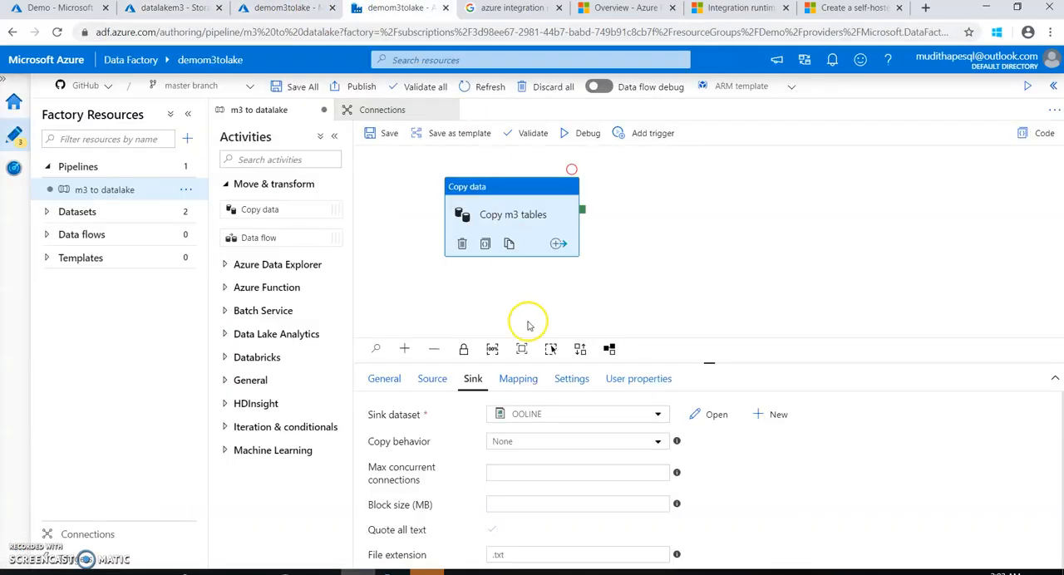
pyautogui.click(718, 420)
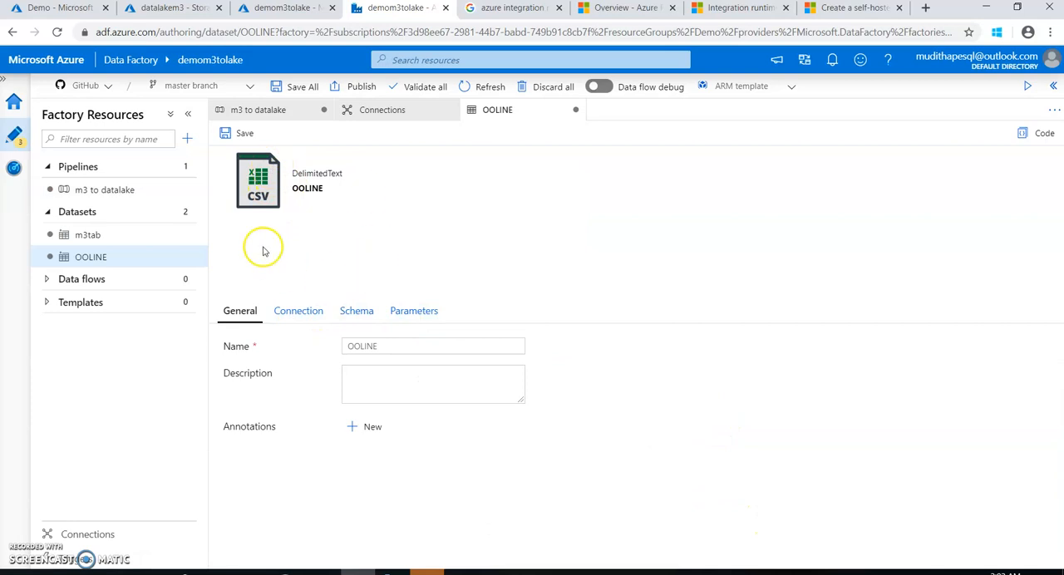
pyautogui.click(297, 322)
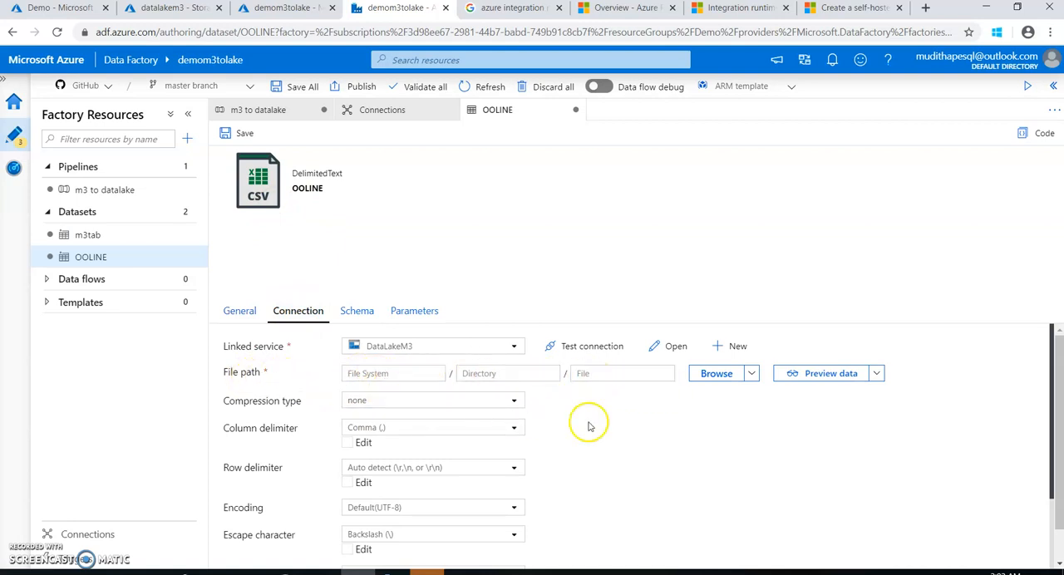
pyautogui.click(714, 377)
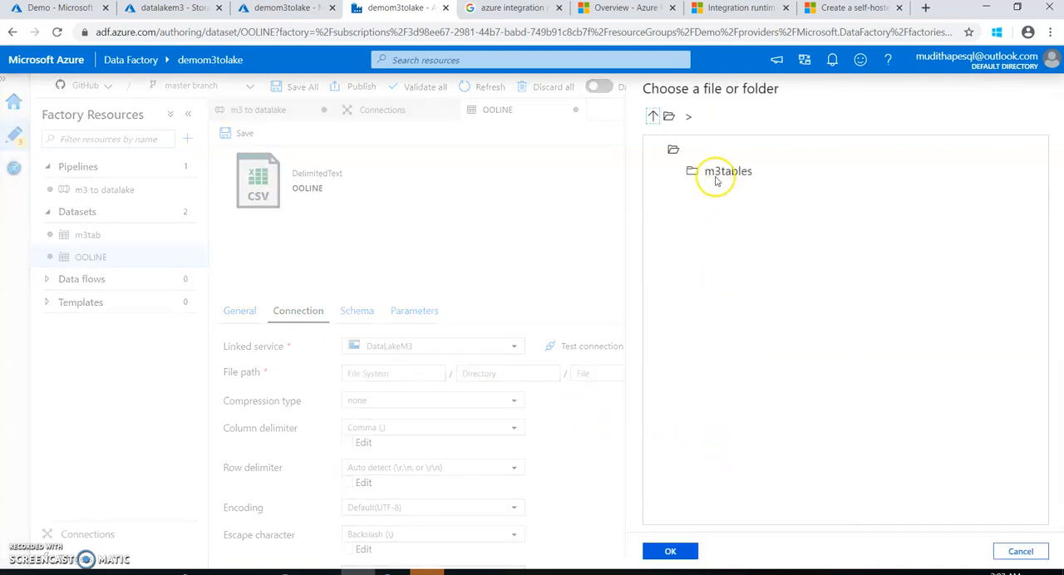
# Check the m3tables container in Microsoft Azure Storage Explorer, then choose m3tables as the OOLINE dataset's file system in Azure Data Factory
pyautogui.moveTo(390, 570)
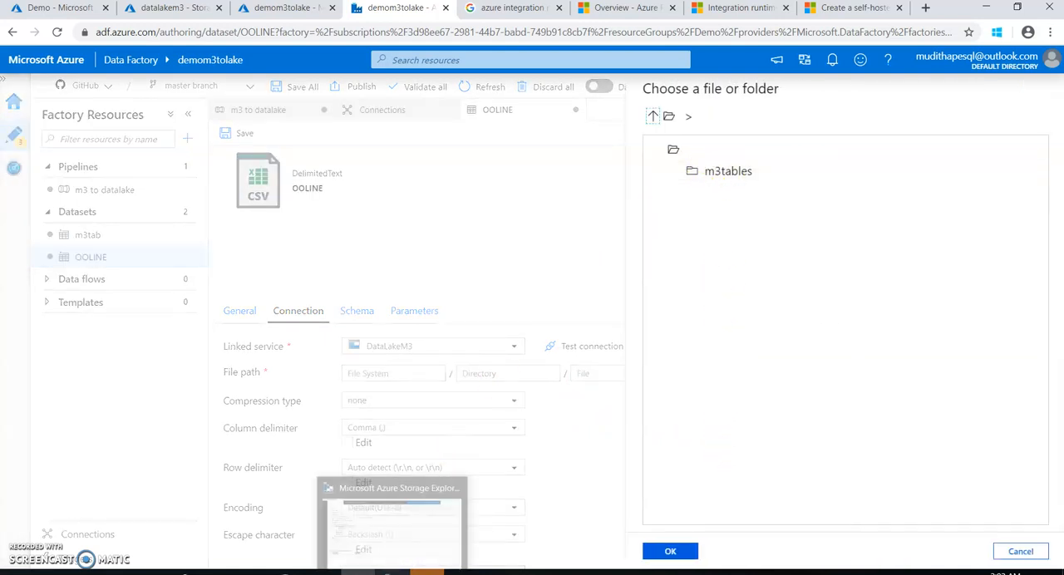
pyautogui.click(395, 520)
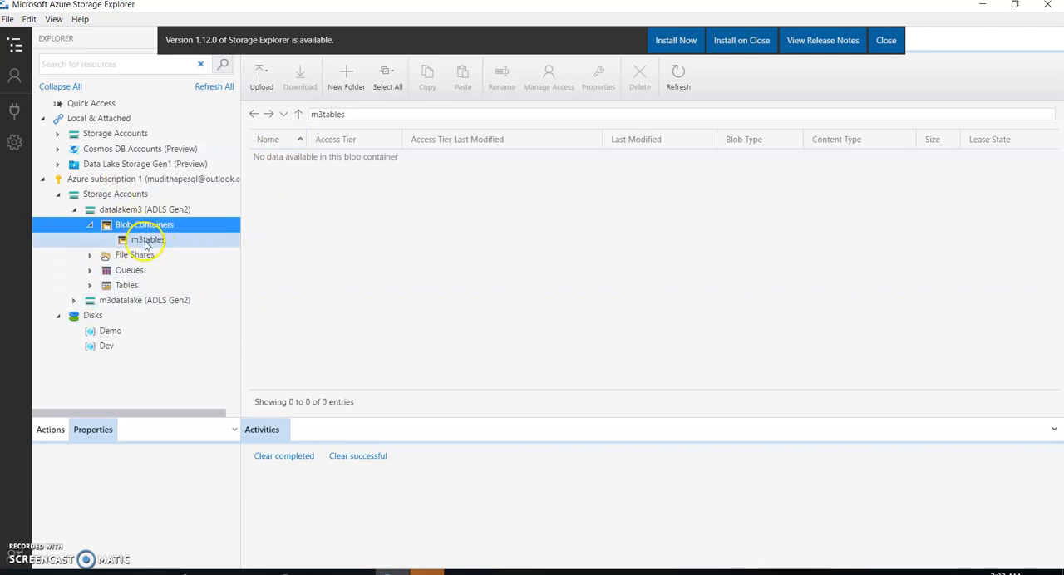
pyautogui.click(358, 570)
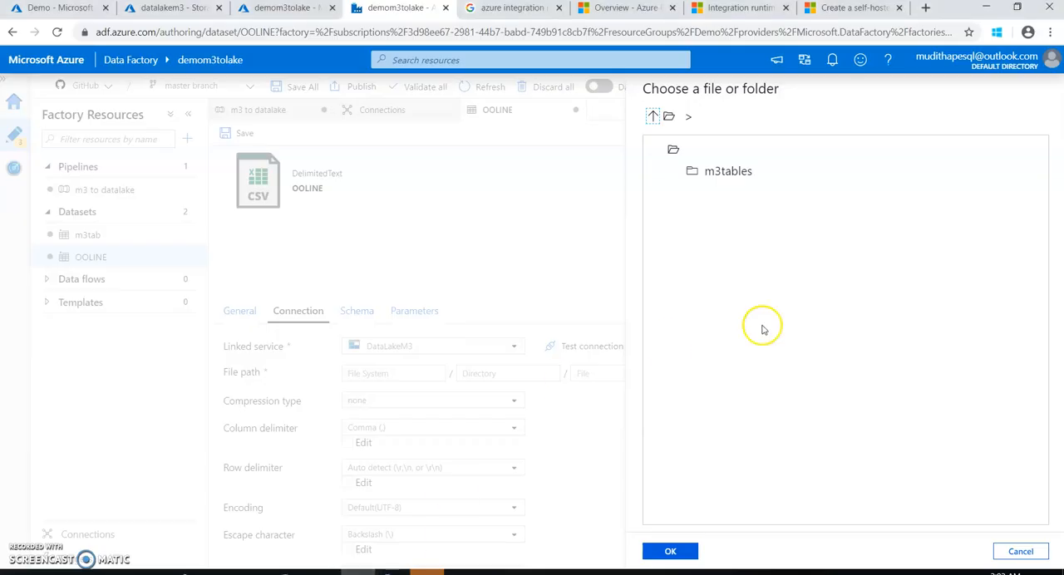
pyautogui.click(716, 171)
pyautogui.click(671, 552)
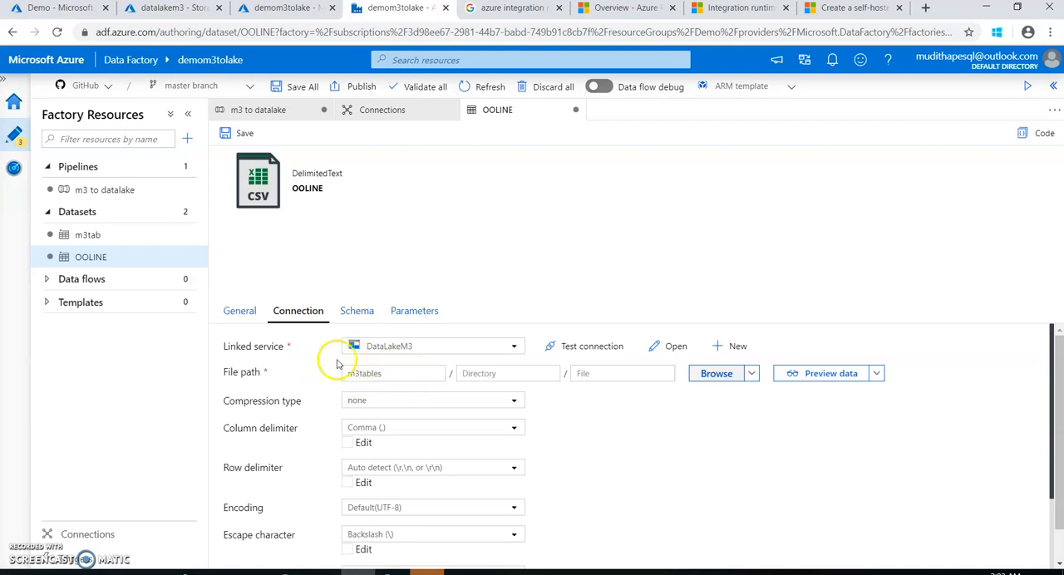
# Set the OOLINE dataset's file path directory to m3 and its file name to OOLINE using dynamic content
pyautogui.click(478, 375)
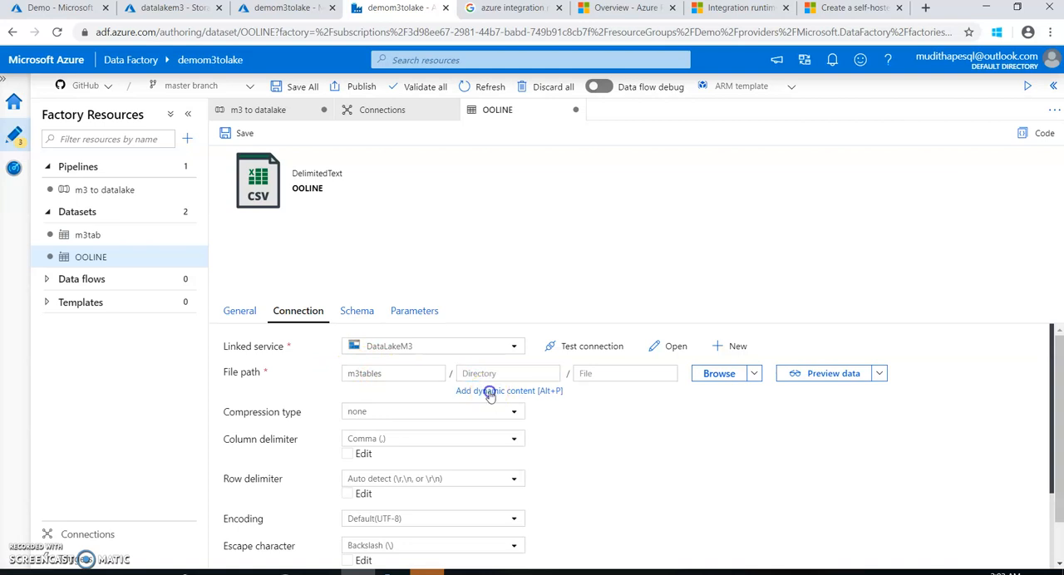
pyautogui.click(488, 391)
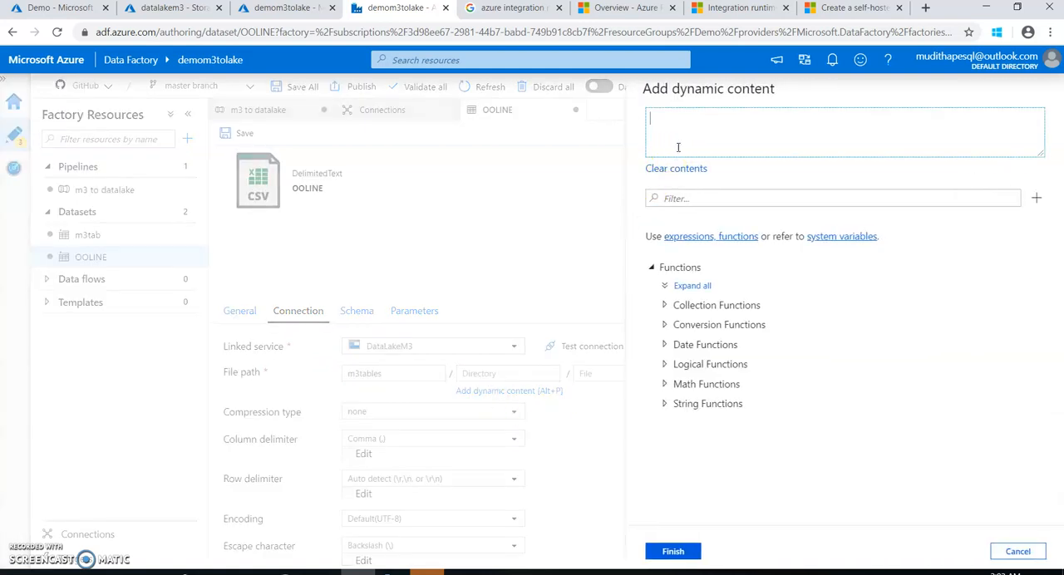
pyautogui.write('m3')
pyautogui.click(673, 550)
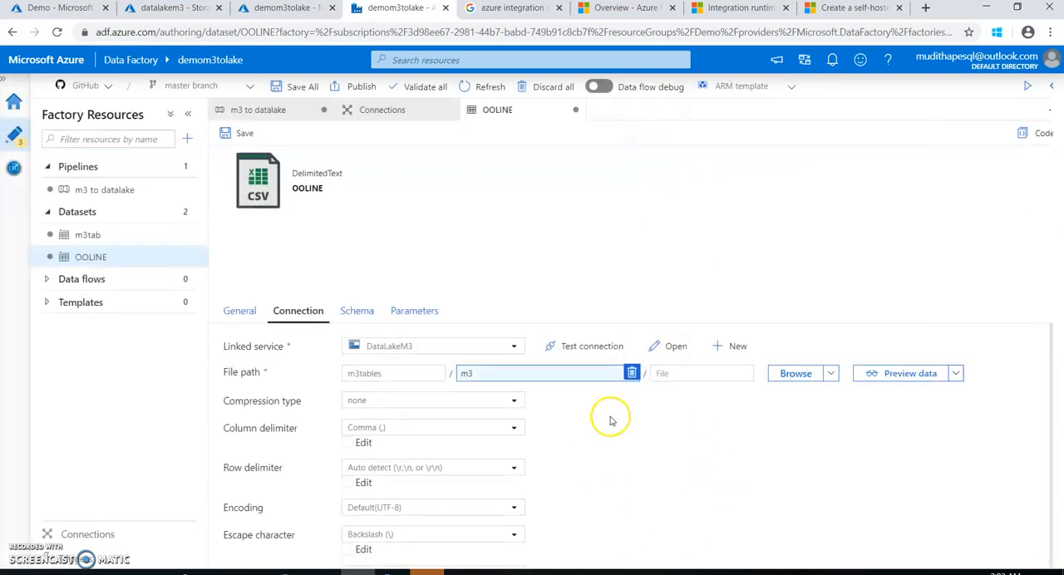
pyautogui.click(682, 378)
pyautogui.click(684, 392)
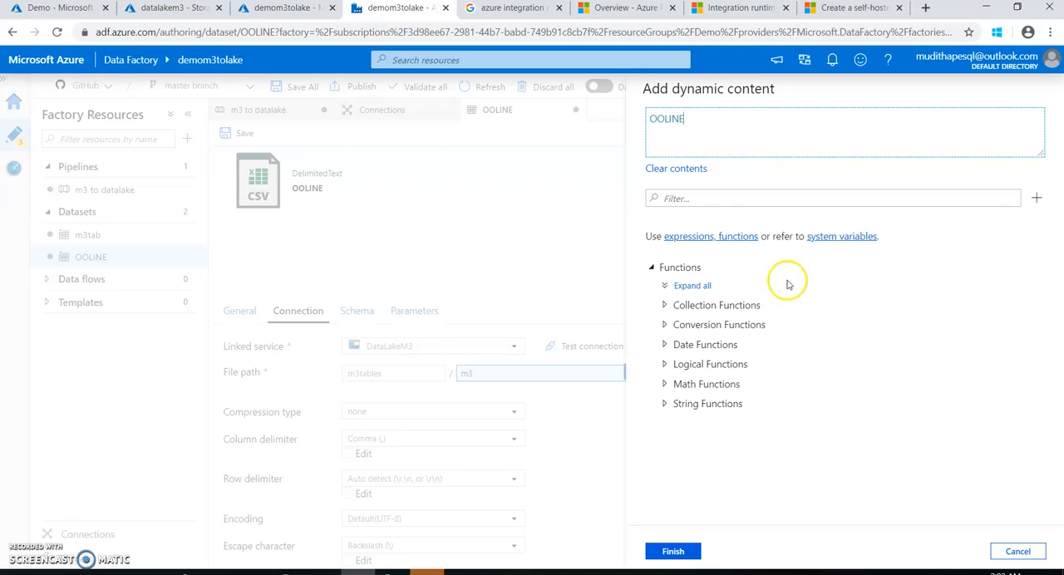
pyautogui.click(677, 551)
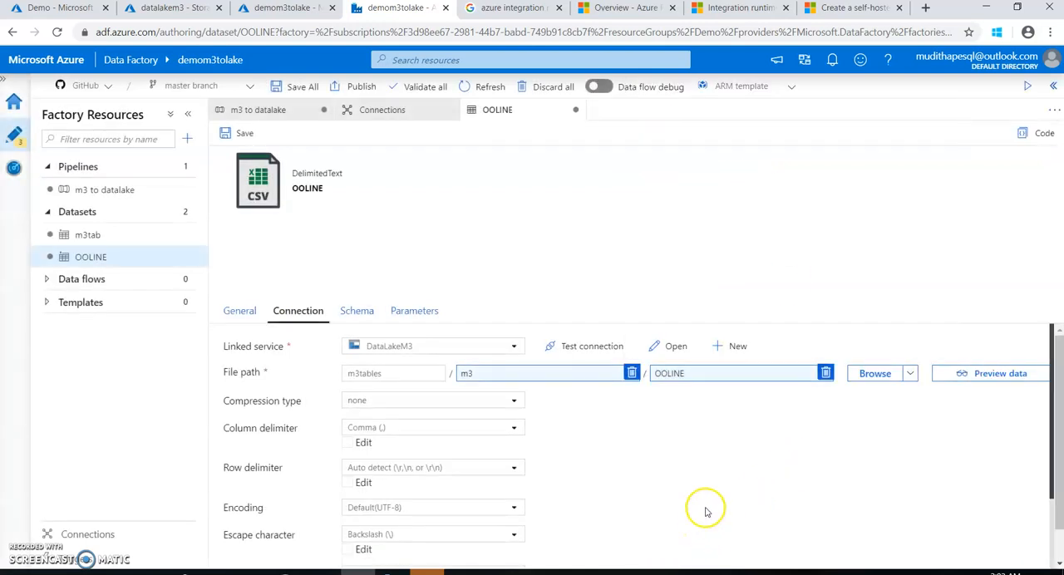
pyautogui.scroll(-2, 627, 462)
pyautogui.scroll(2, 627, 466)
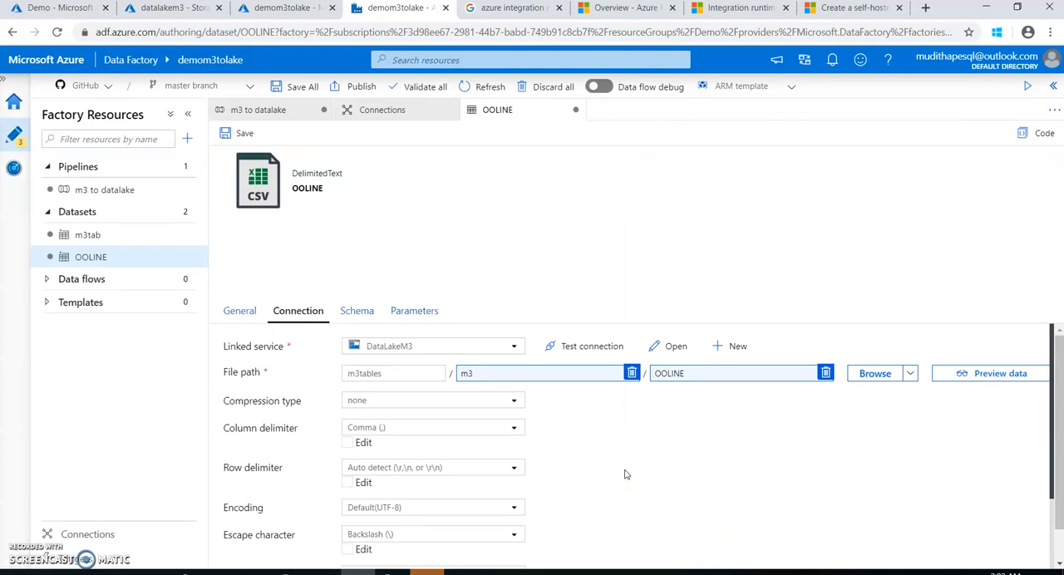
# Save the OOLINE dataset and close it to return to the m3 to datalake pipeline
pyautogui.click(242, 133)
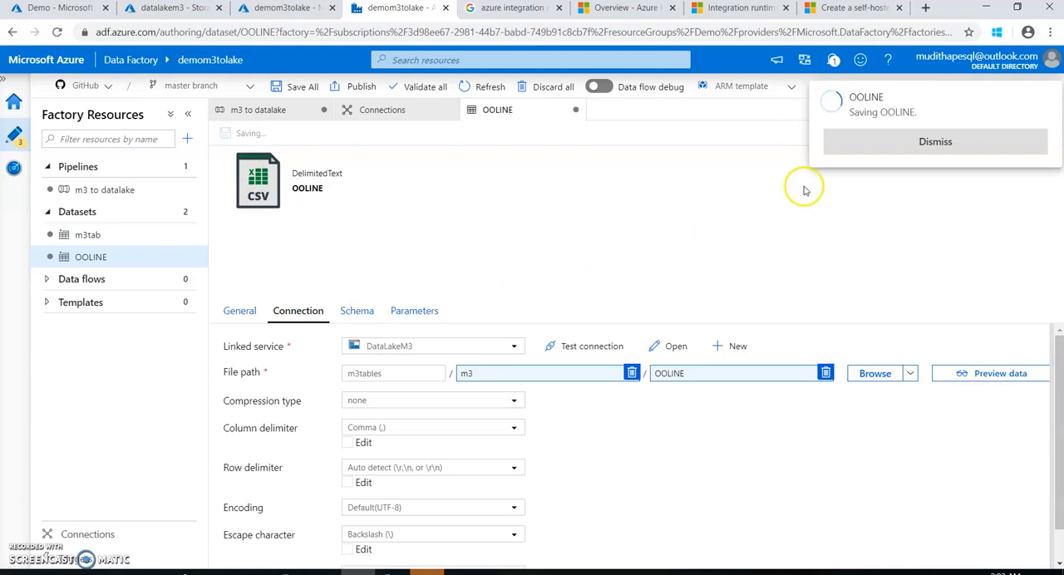
pyautogui.click(853, 159)
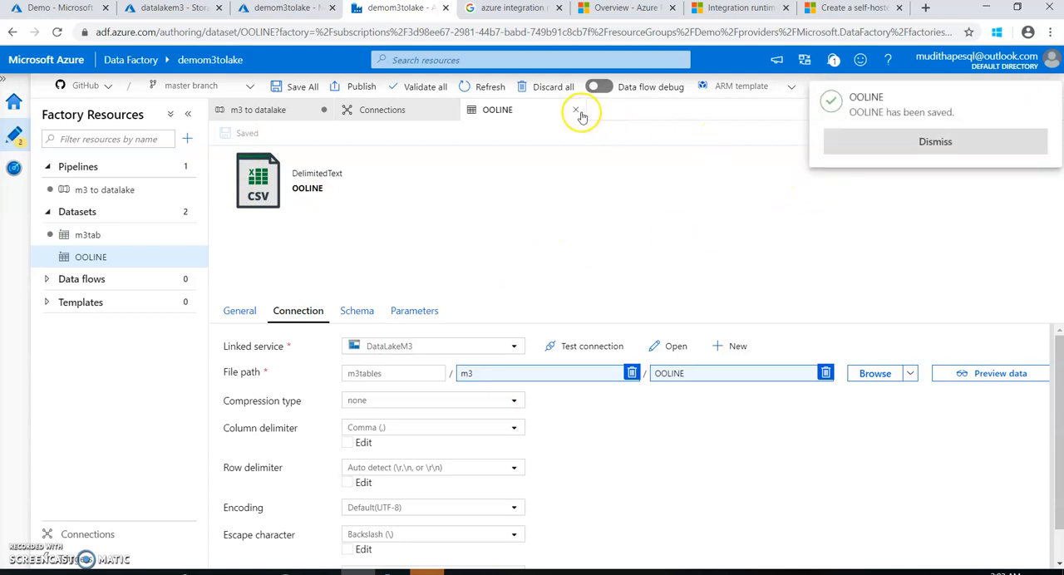
pyautogui.click(856, 148)
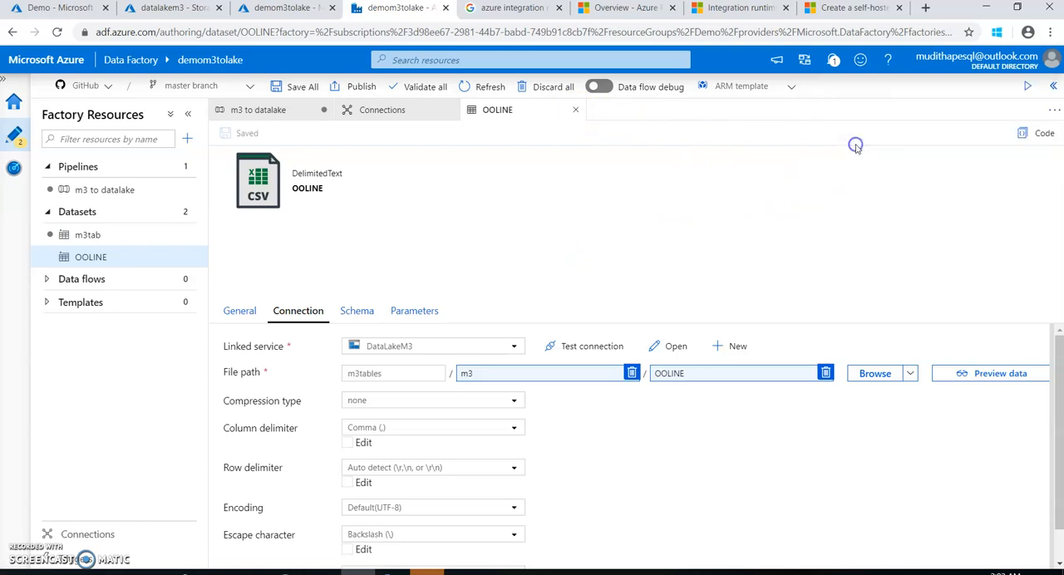
pyautogui.click(576, 110)
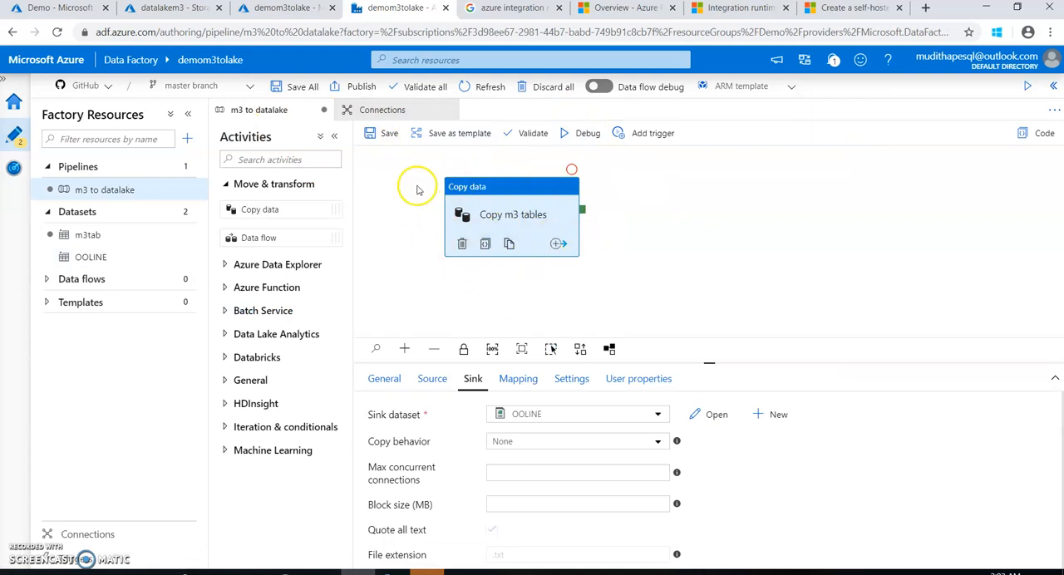
# Debug the m3 to datalake pipeline, check its active debug runs, and refresh the run output
pyautogui.click(584, 133)
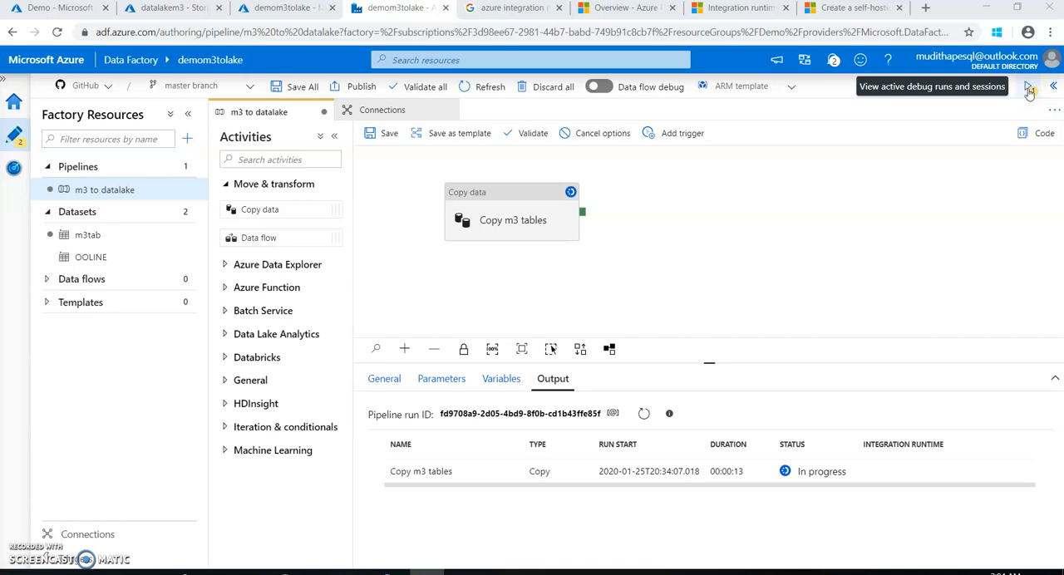
pyautogui.click(1031, 89)
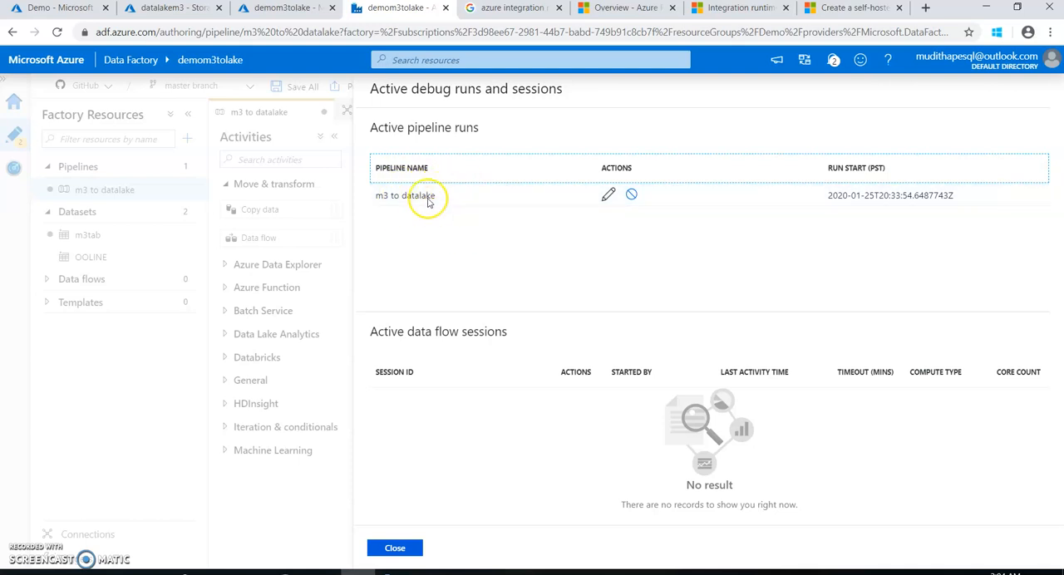
pyautogui.click(407, 549)
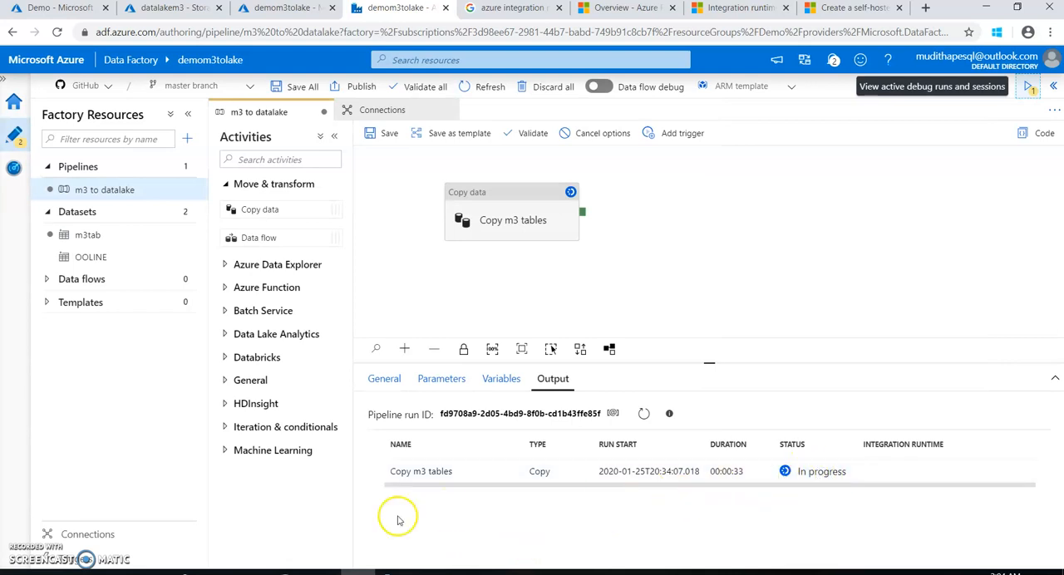
pyautogui.click(645, 415)
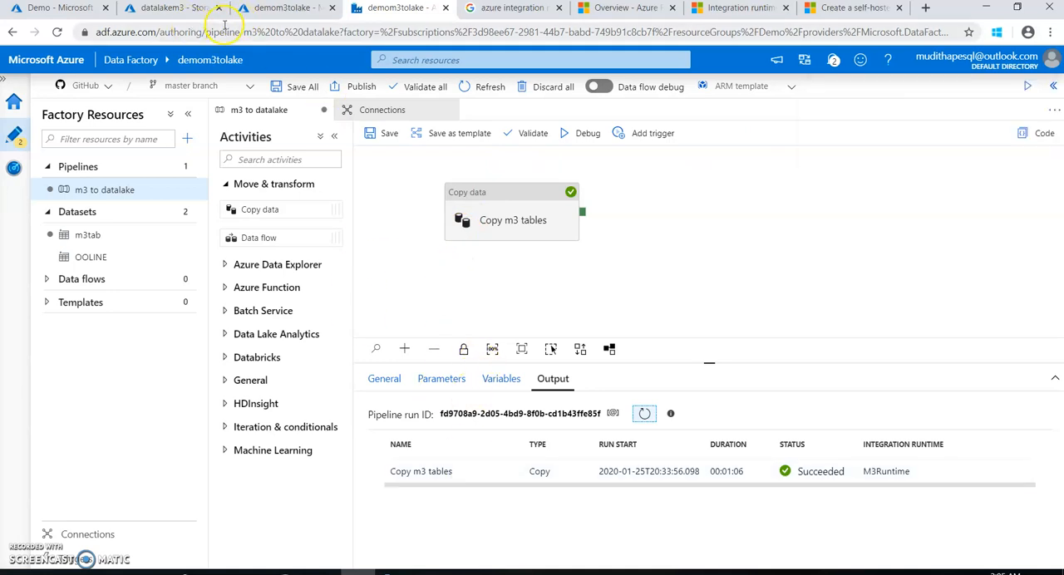
# Switch to the datalakem3 Storage Explorer (preview) in the Azure portal and reload the page
pyautogui.click(169, 12)
pyautogui.click(253, 178)
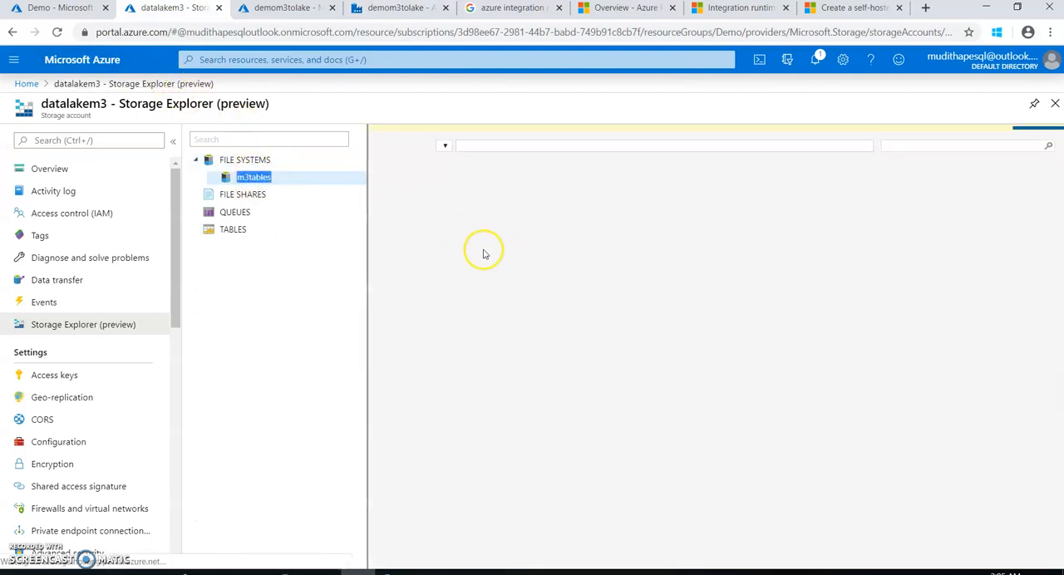
pyautogui.click(297, 237)
pyautogui.click(233, 176)
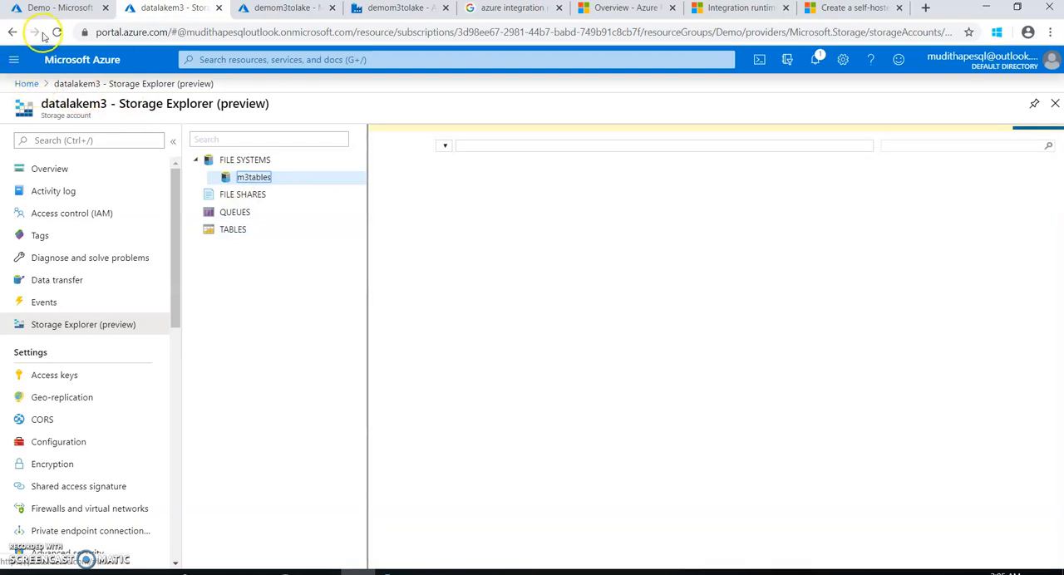
pyautogui.click(56, 32)
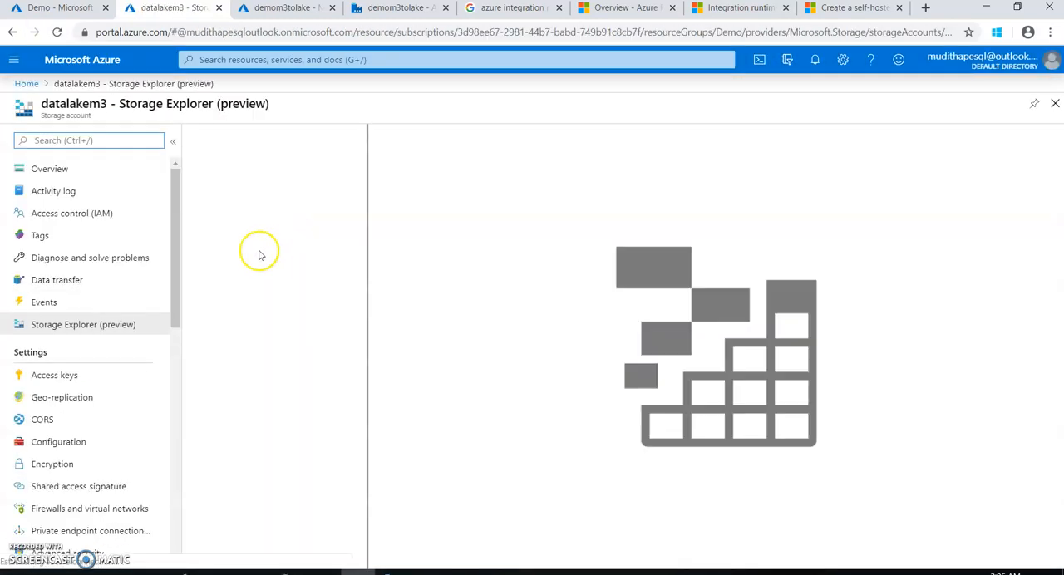
# Open the m3 folder in the m3tables file system and download the OOLINE file
pyautogui.click(194, 163)
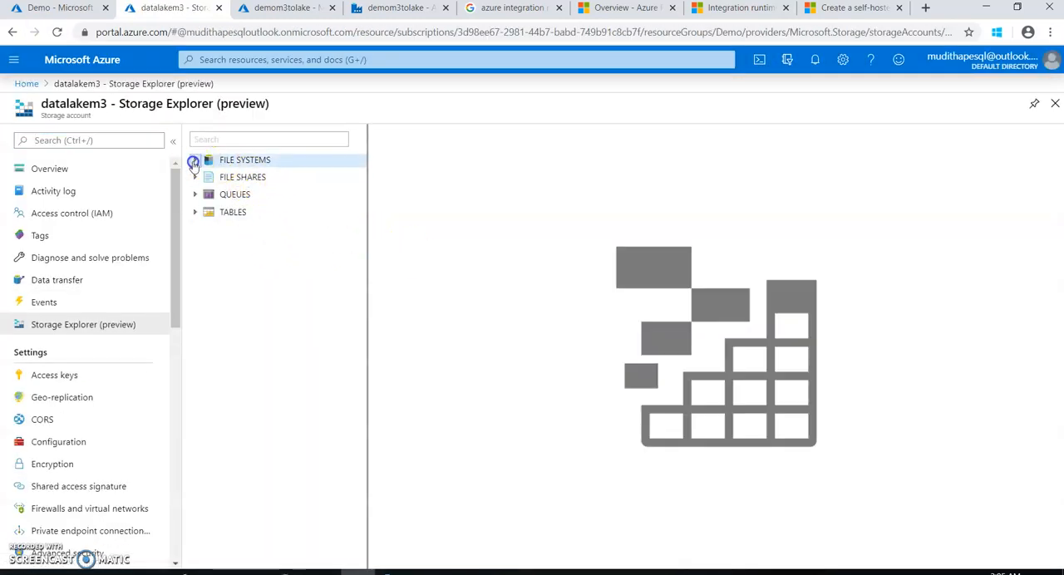
pyautogui.click(247, 164)
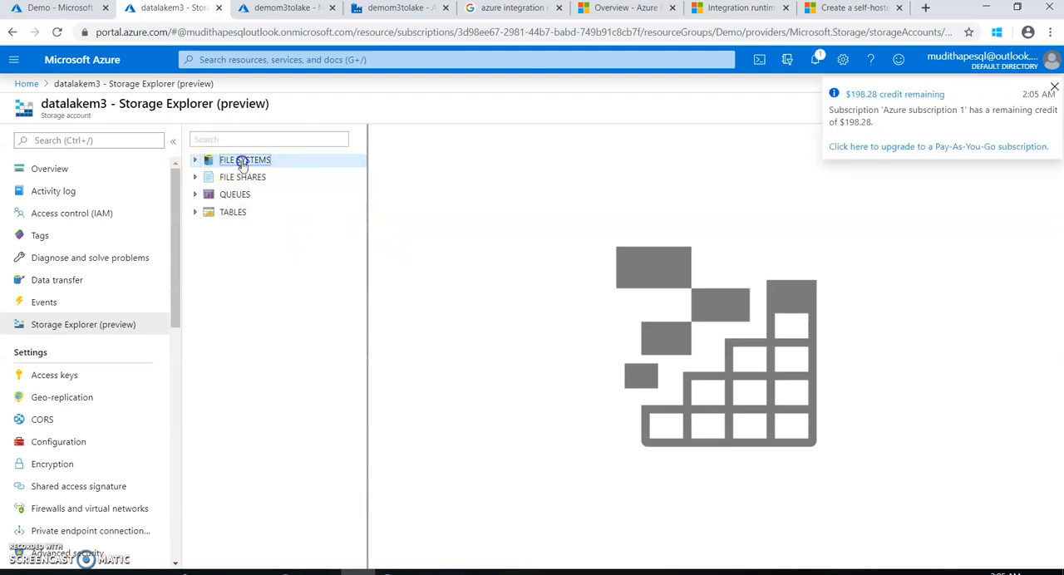
pyautogui.click(243, 176)
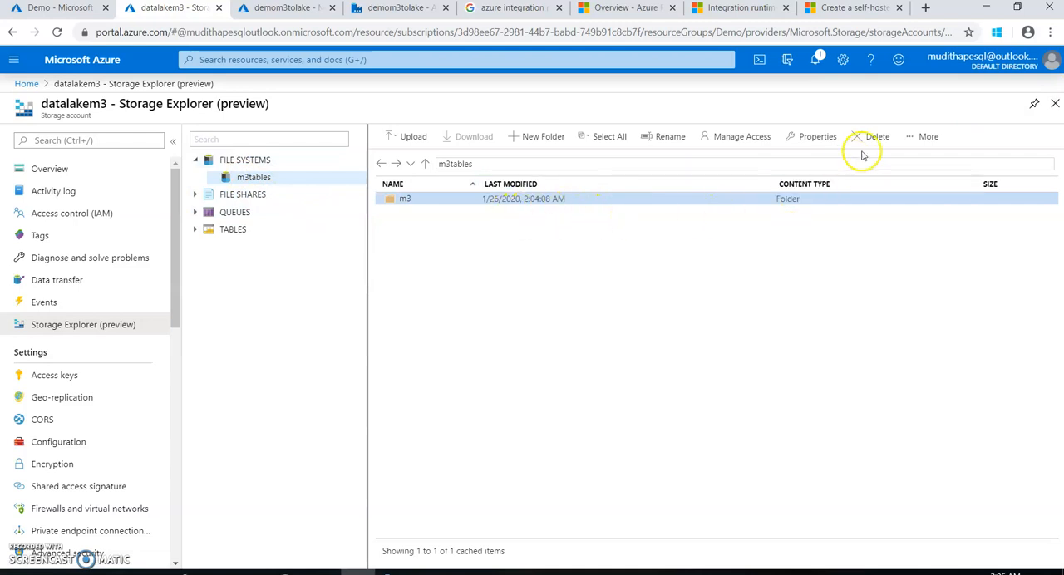
pyautogui.doubleClick(403, 201)
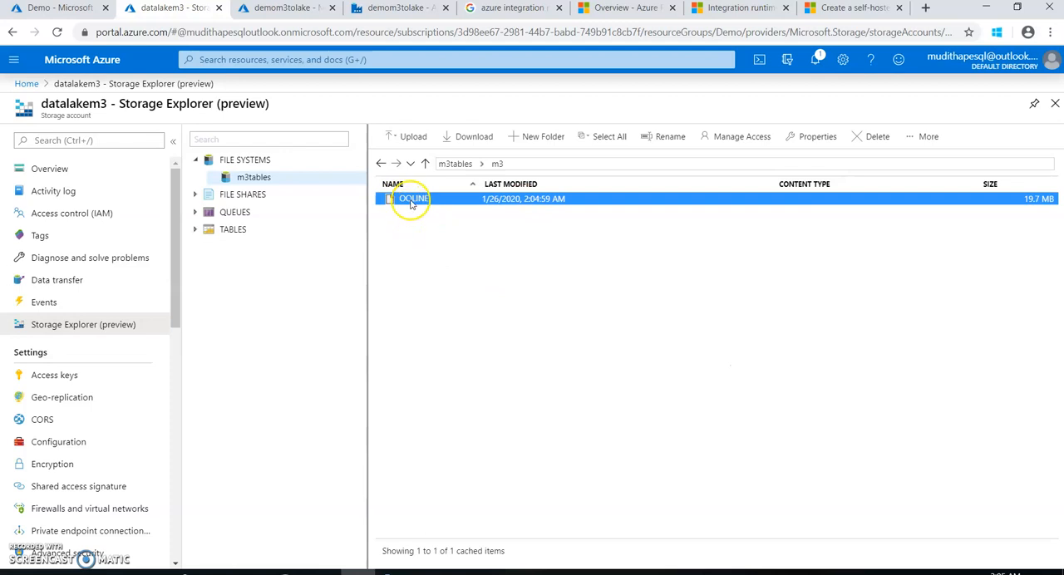
pyautogui.doubleClick(408, 201)
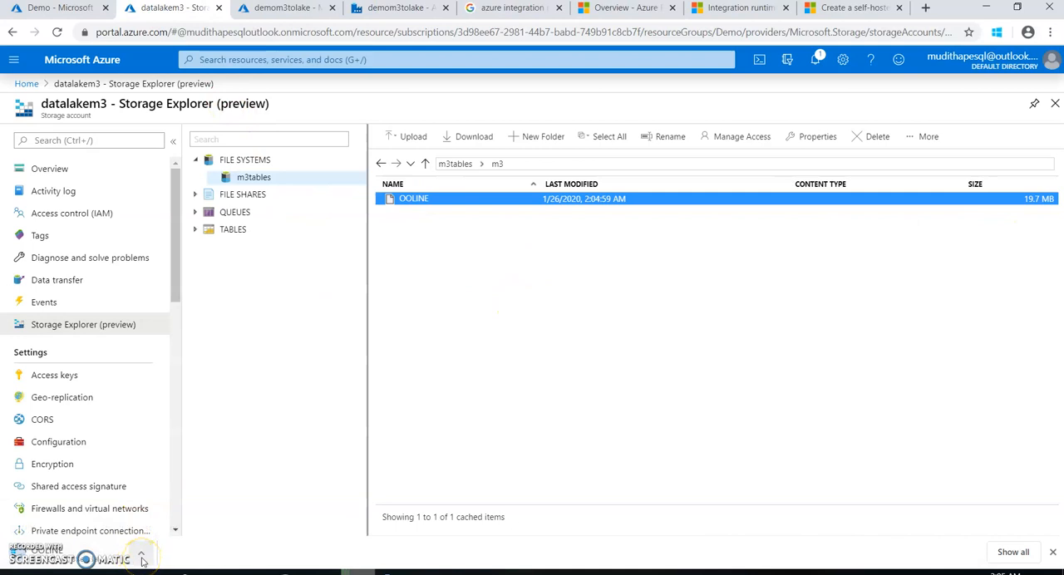
pyautogui.click(71, 554)
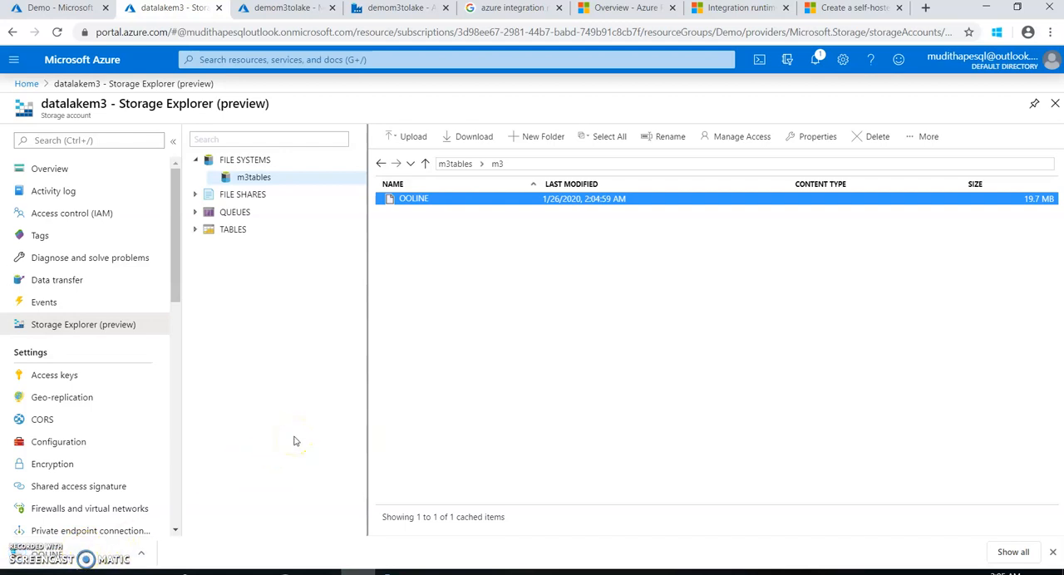
# Review the OOLINE source query in SQL Server Management Studio, then return to the m3 to datalake pipeline in Azure Data Factory
pyautogui.click(391, 10)
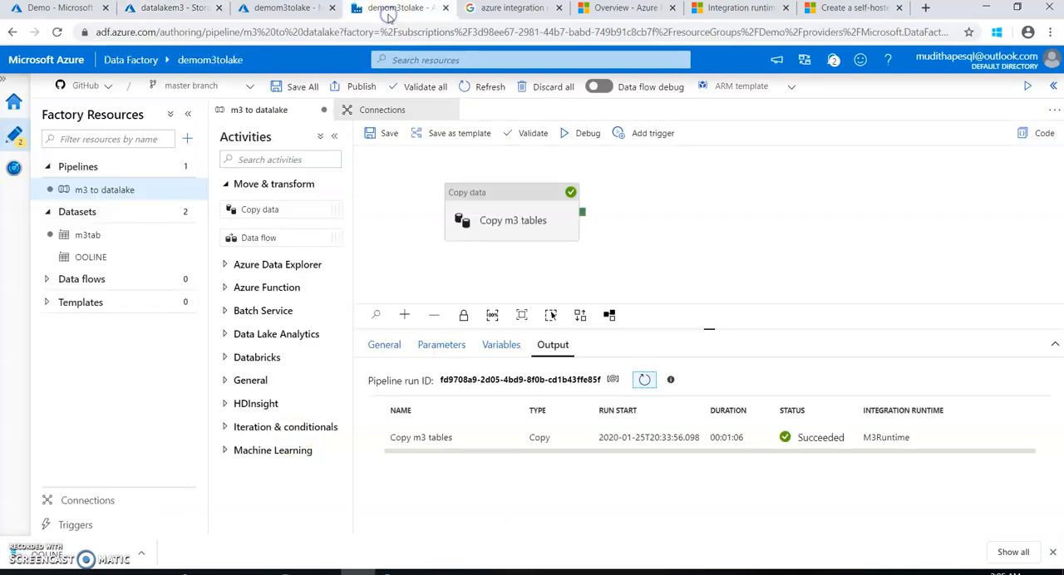
pyautogui.click(291, 572)
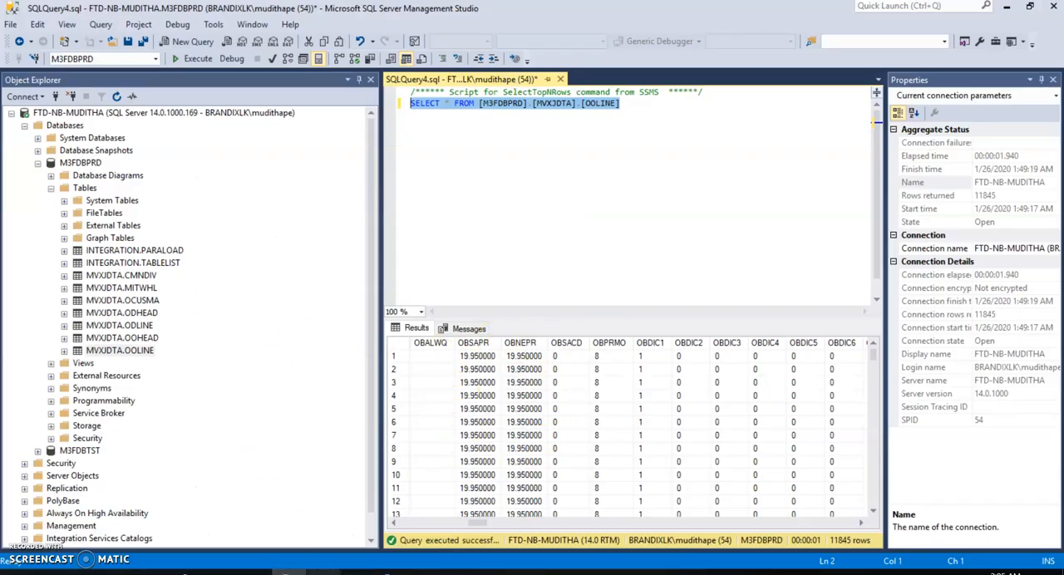
pyautogui.hotkey('alt', 'Tab')
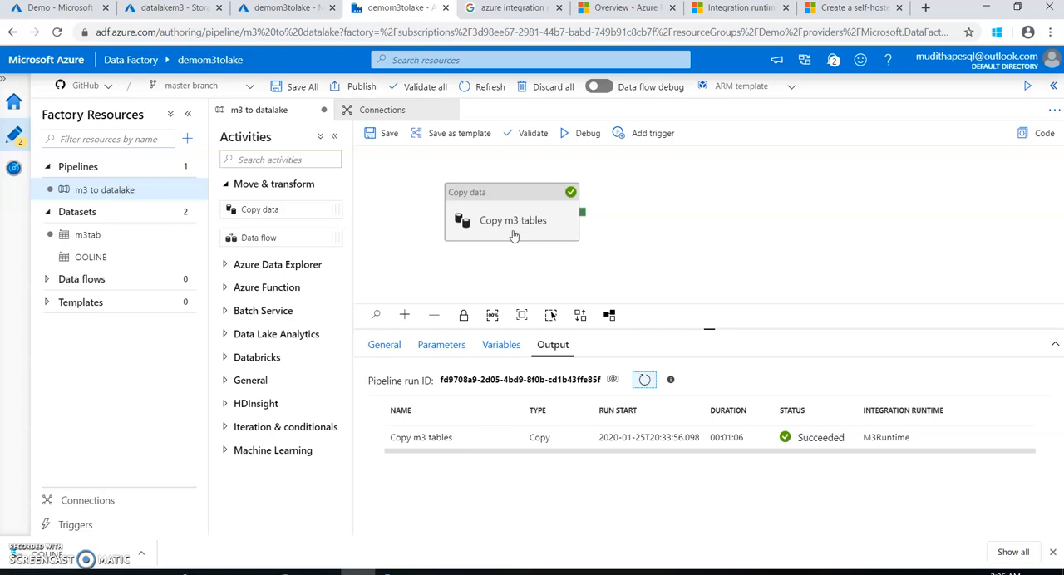
# Switch to SQL Server Management Studio and examine how the OOLINE query's WHERE clause converts OBLMTS to filter on 2019-12-30
pyautogui.click(289, 572)
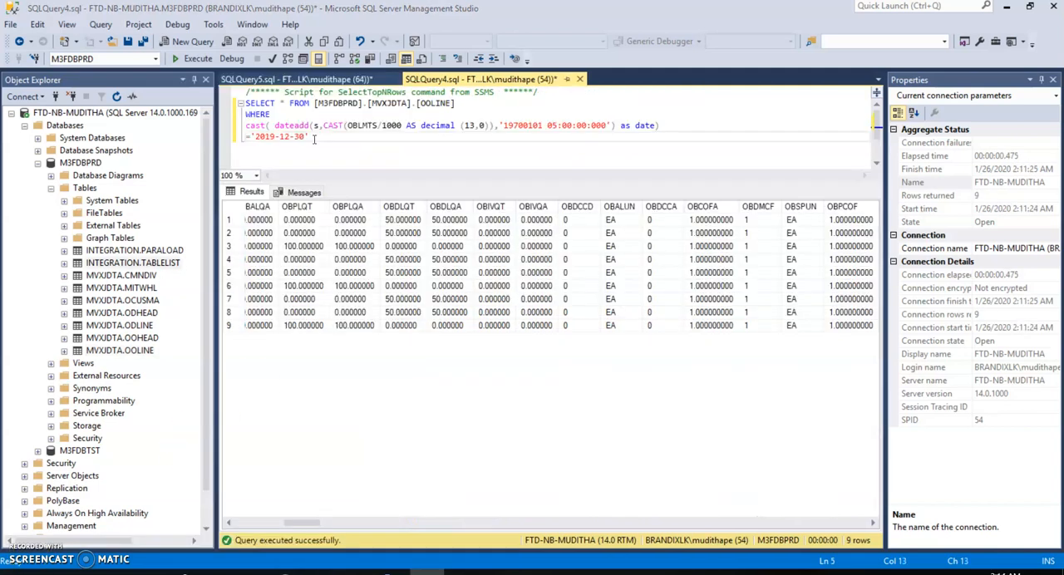
pyautogui.moveTo(314, 139); pyautogui.dragTo(221, 100)
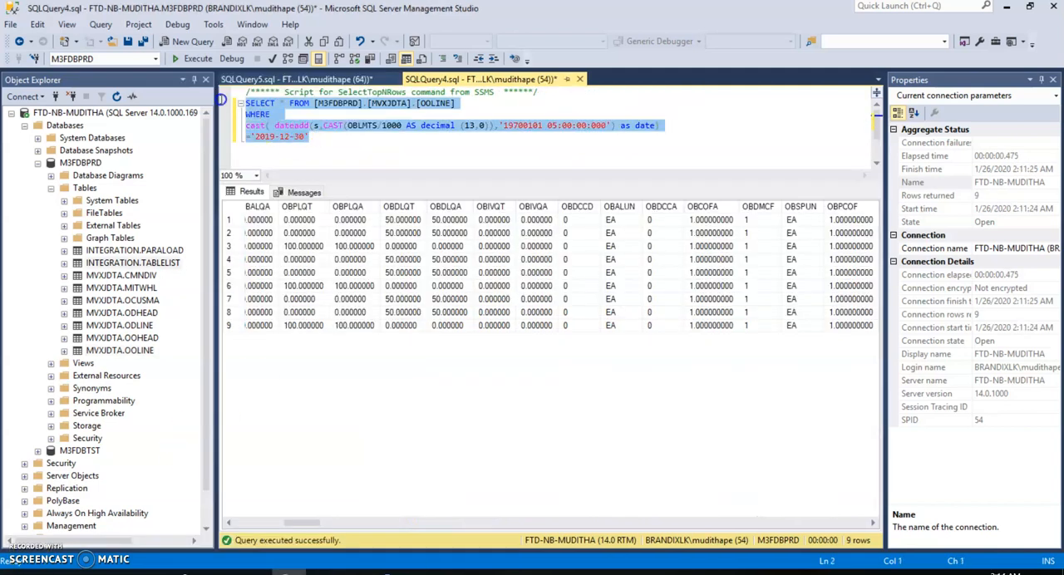
pyautogui.click(371, 126)
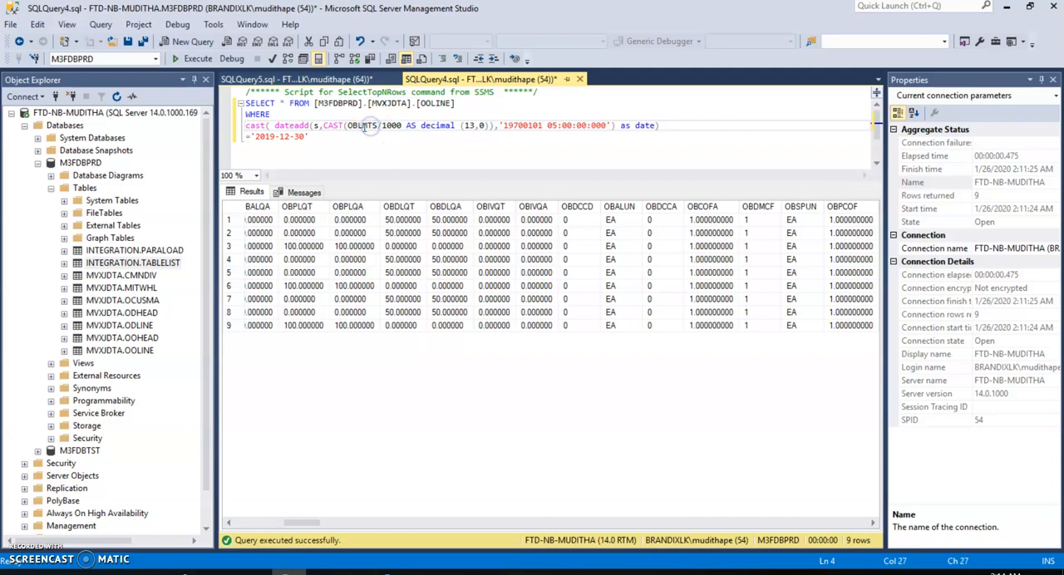
pyautogui.doubleClick(360, 125)
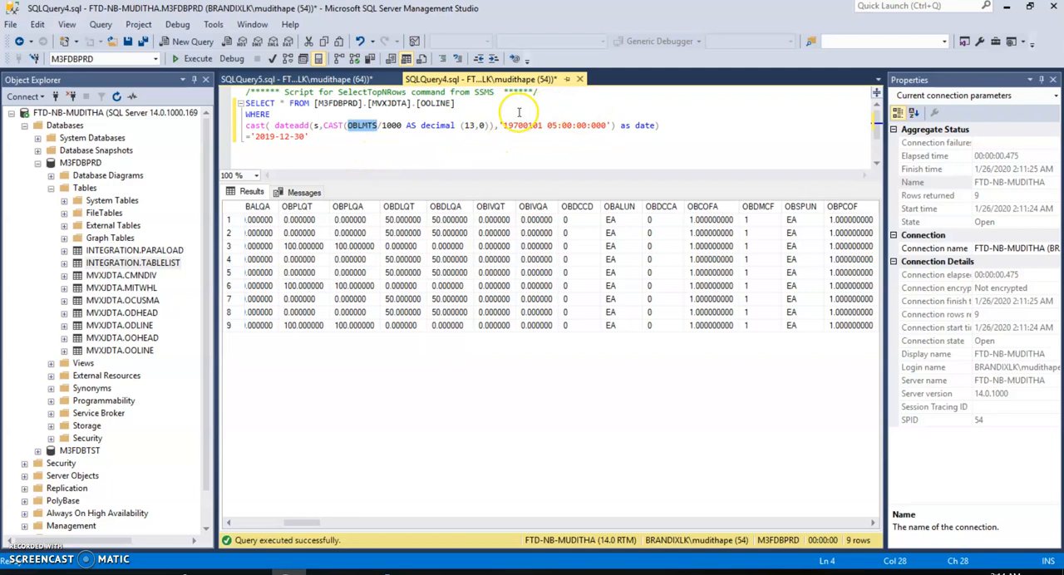
pyautogui.click(350, 126)
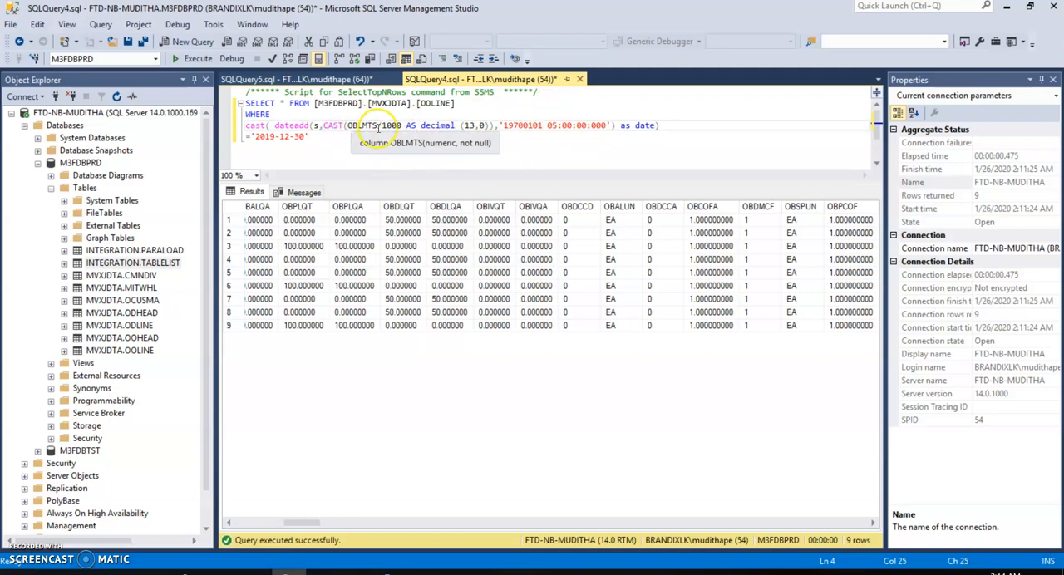
# Change the OOLINE query to select count(*) and run only its SELECT line, leaving out the WHERE clause
pyautogui.moveTo(376, 127); pyautogui.dragTo(348, 126)
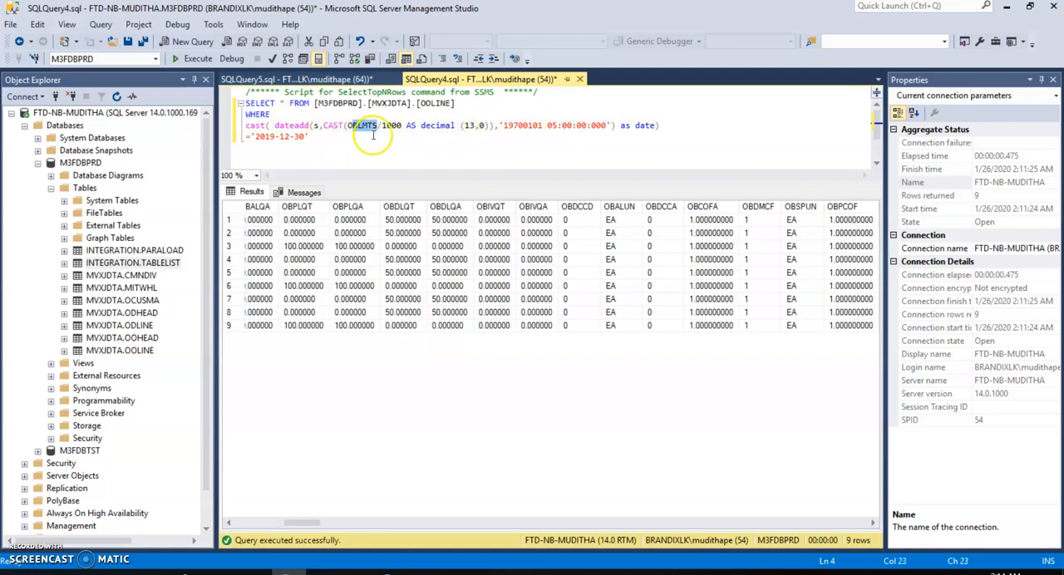
pyautogui.click(307, 136)
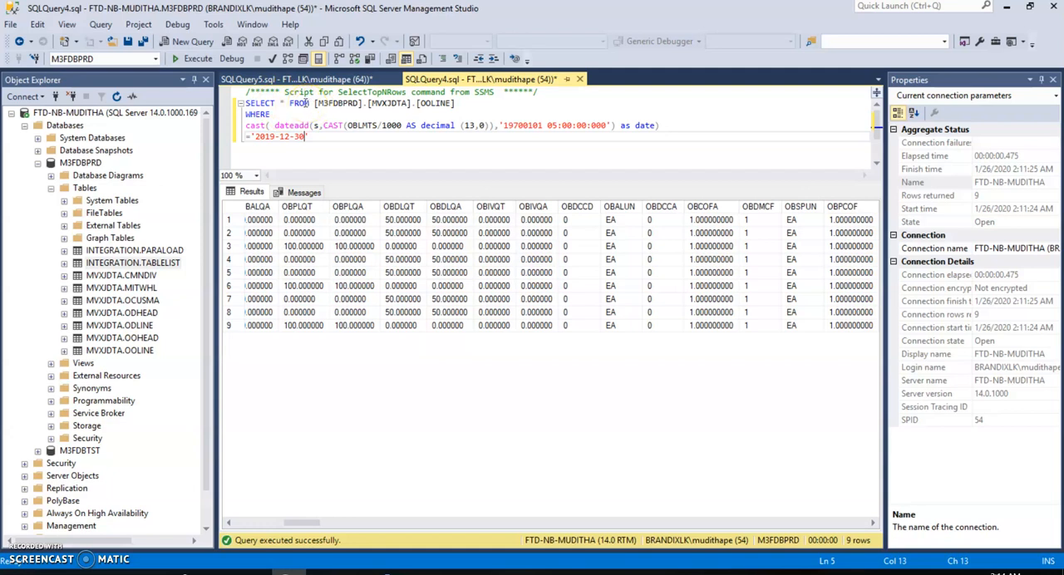
pyautogui.click(277, 104)
pyautogui.write('count')
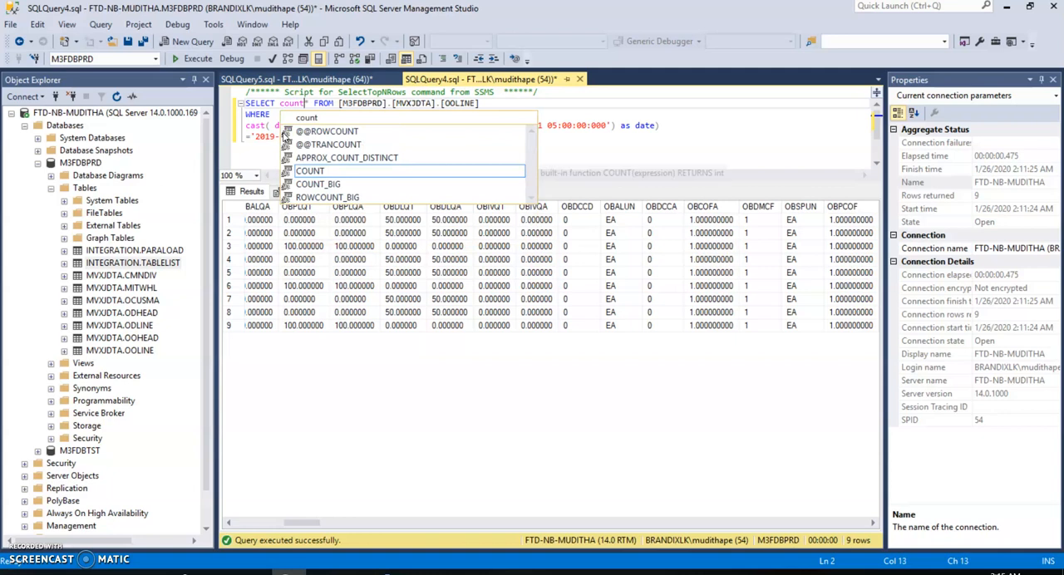
pyautogui.write('(')
pyautogui.press('Right')
pyautogui.write(')')
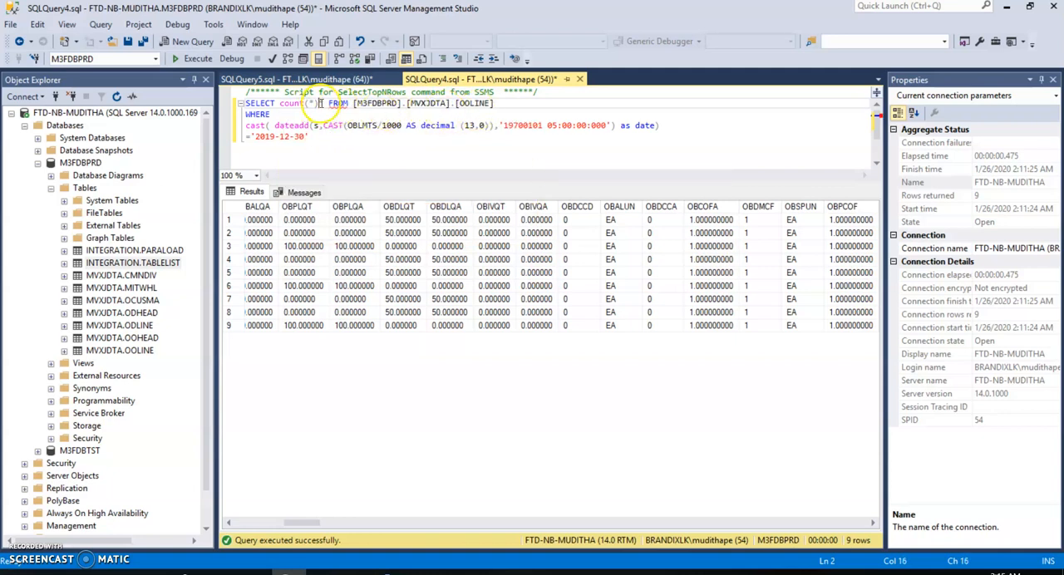
pyautogui.press('Delete')
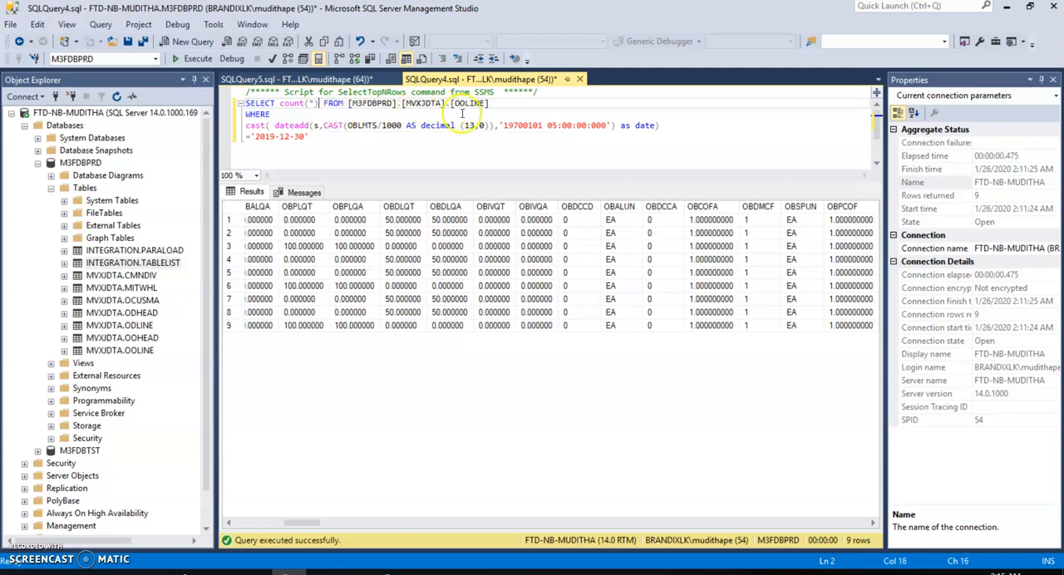
pyautogui.moveTo(490, 103); pyautogui.dragTo(244, 103)
pyautogui.click(193, 58)
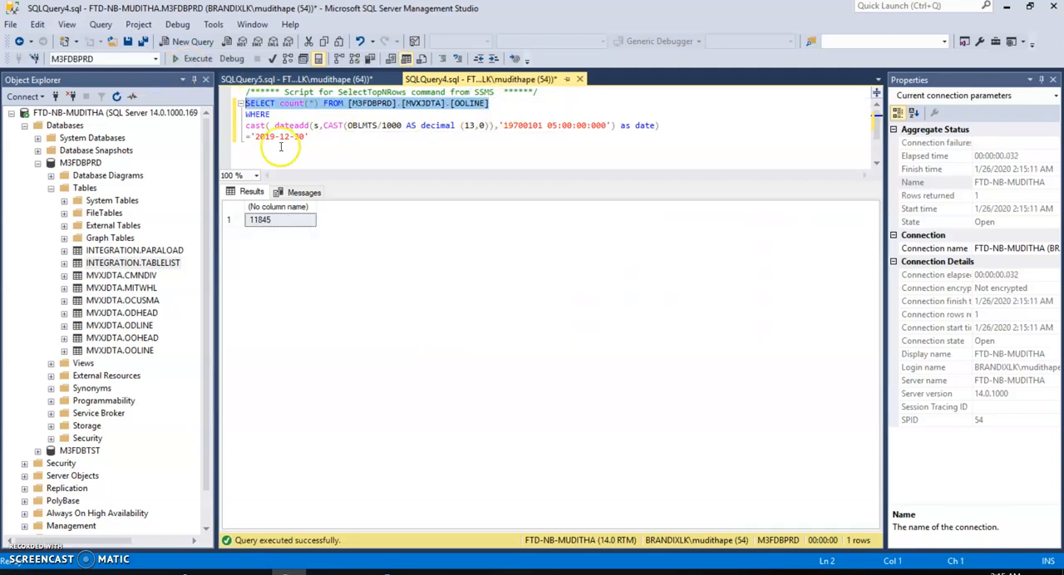
pyautogui.click(272, 229)
pyautogui.click(292, 124)
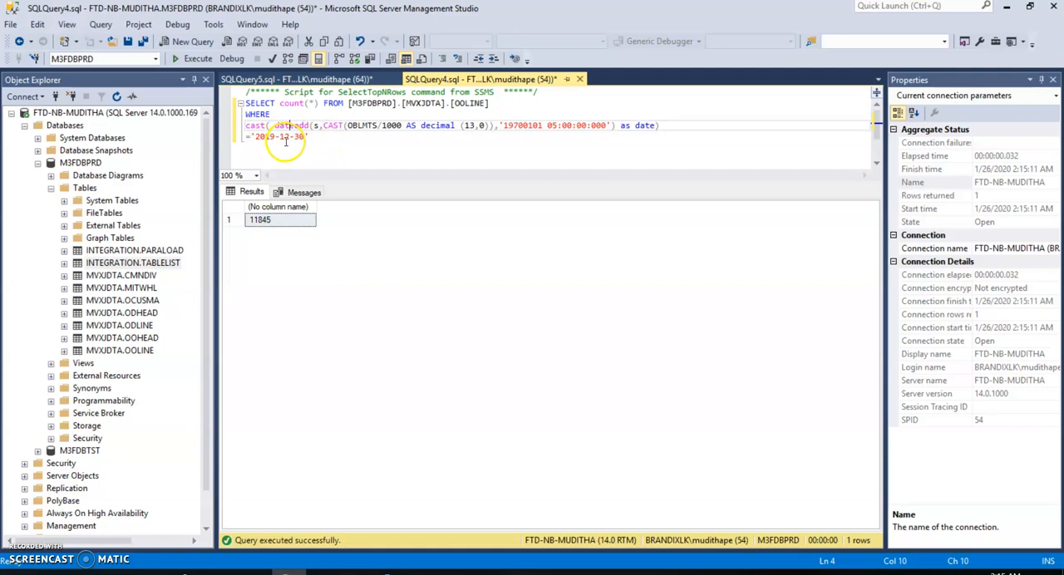
pyautogui.click(318, 103)
pyautogui.moveTo(319, 104); pyautogui.dragTo(282, 103)
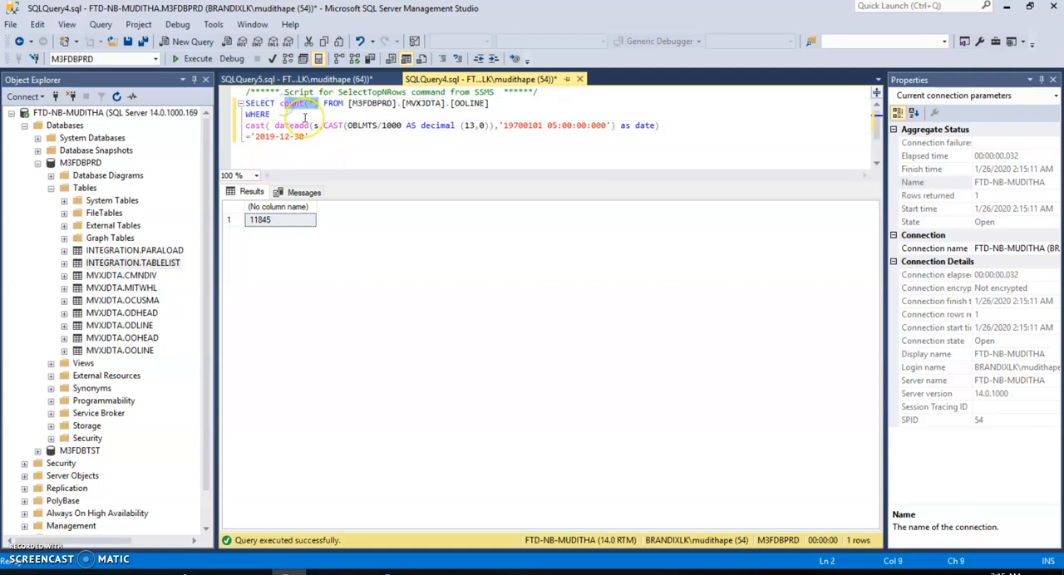
pyautogui.press('BackSpace')
pyautogui.press('BackSpace')
pyautogui.write('*')
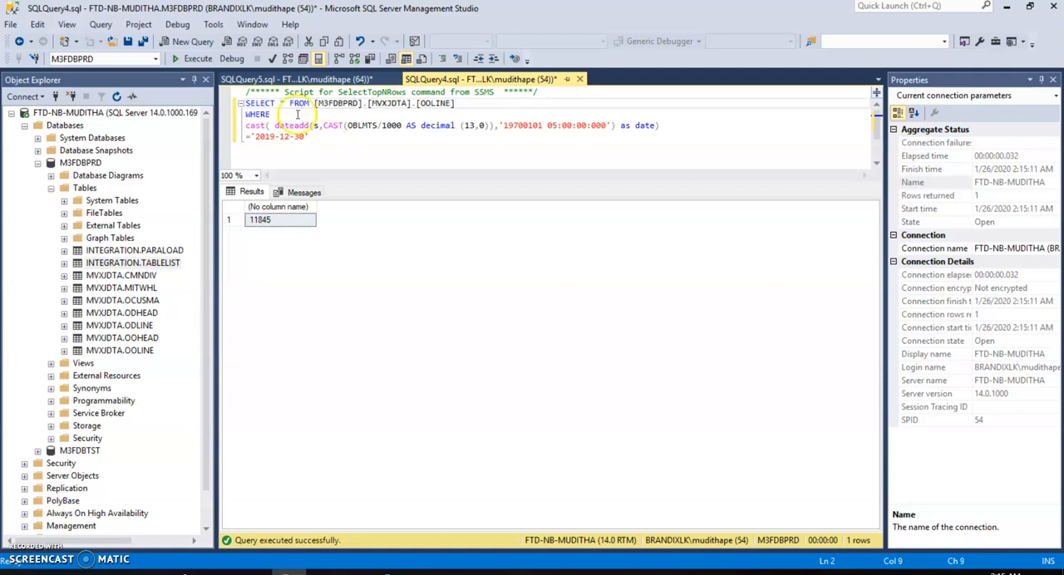
pyautogui.hotkey('ctrl', 'z')
pyautogui.hotkey('ctrl', 'z')
pyautogui.hotkey('ctrl', 'z')
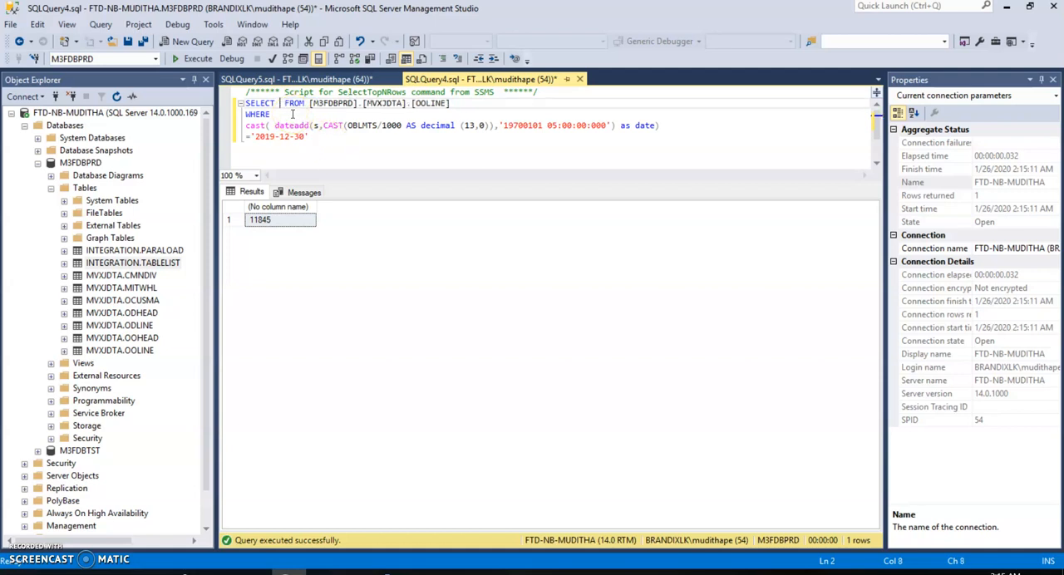
pyautogui.press('BackSpace')
# Run the whole OOLINE count query, including the WHERE filter on 2019-12-30
pyautogui.moveTo(309, 136); pyautogui.dragTo(218, 104)
pyautogui.click(193, 59)
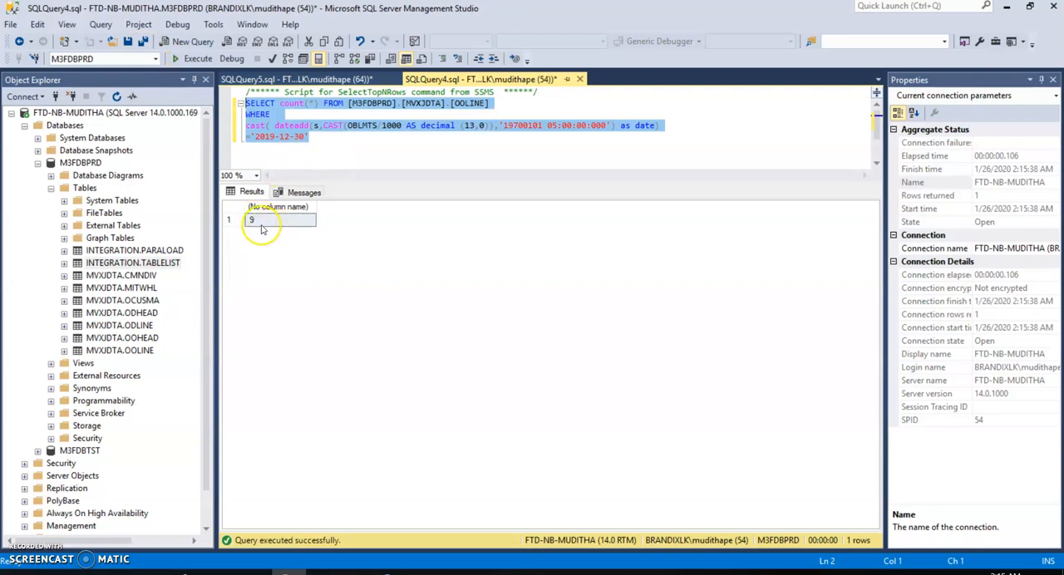
pyautogui.click(297, 123)
# Replace count(*) with * in the OOLINE query and copy the full statement with its WHERE clause
pyautogui.moveTo(318, 103); pyautogui.dragTo(286, 104)
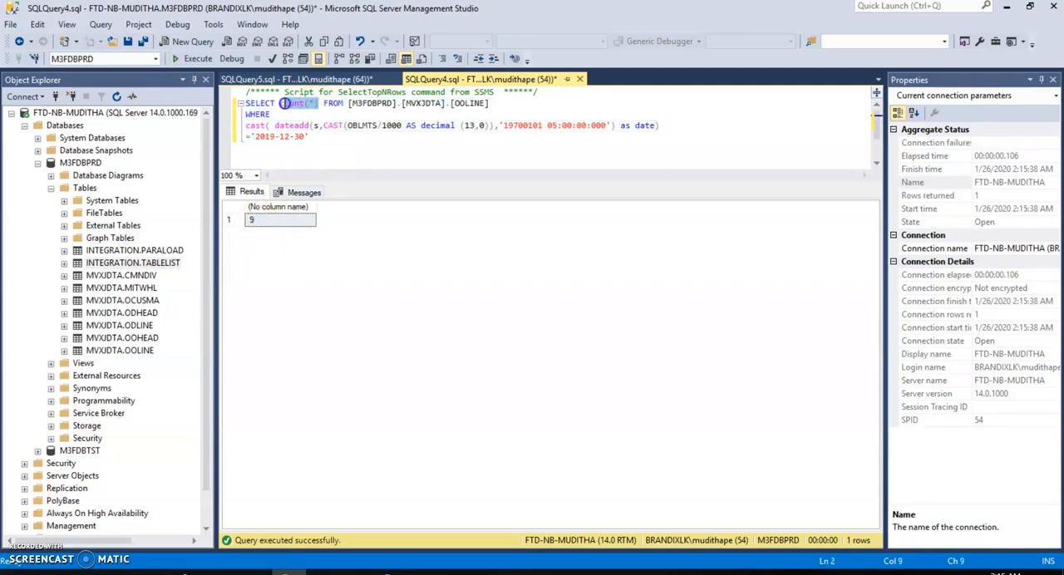
pyautogui.press('Delete')
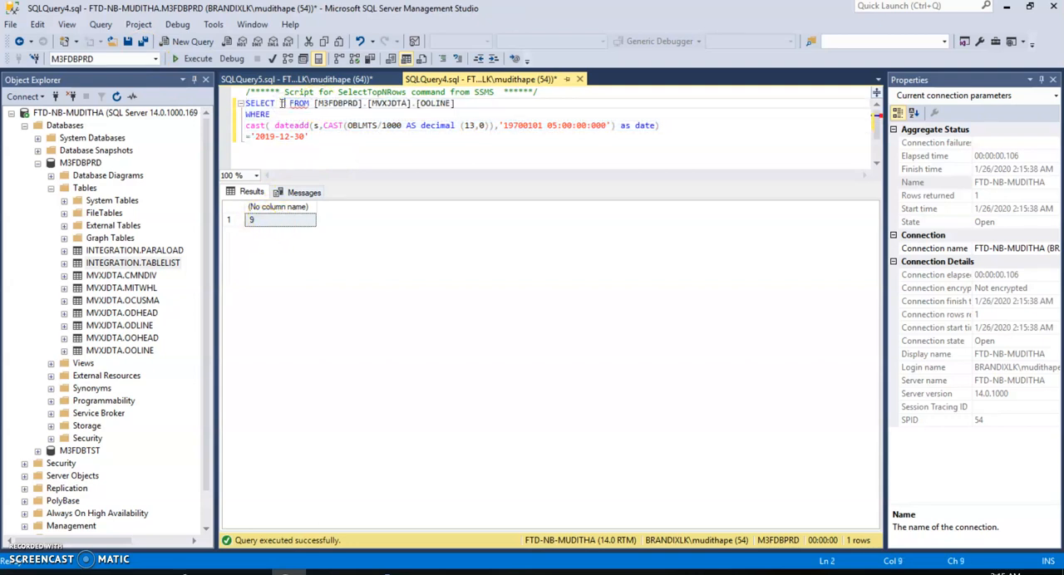
pyautogui.moveTo(338, 141); pyautogui.dragTo(216, 96)
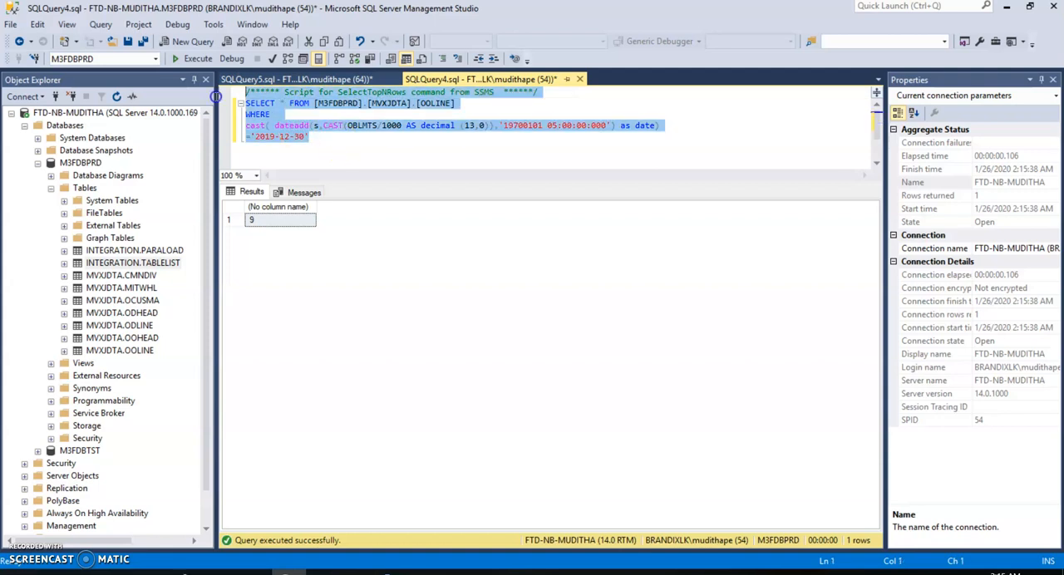
pyautogui.click(318, 137)
pyautogui.moveTo(318, 138); pyautogui.dragTo(245, 103)
pyautogui.rightClick(245, 102)
pyautogui.click(279, 123)
# Switch to Azure Data Factory and replace the Copy m3 tables source query with the copied OOLINE query filtered on 2019-12-30
pyautogui.click(357, 572)
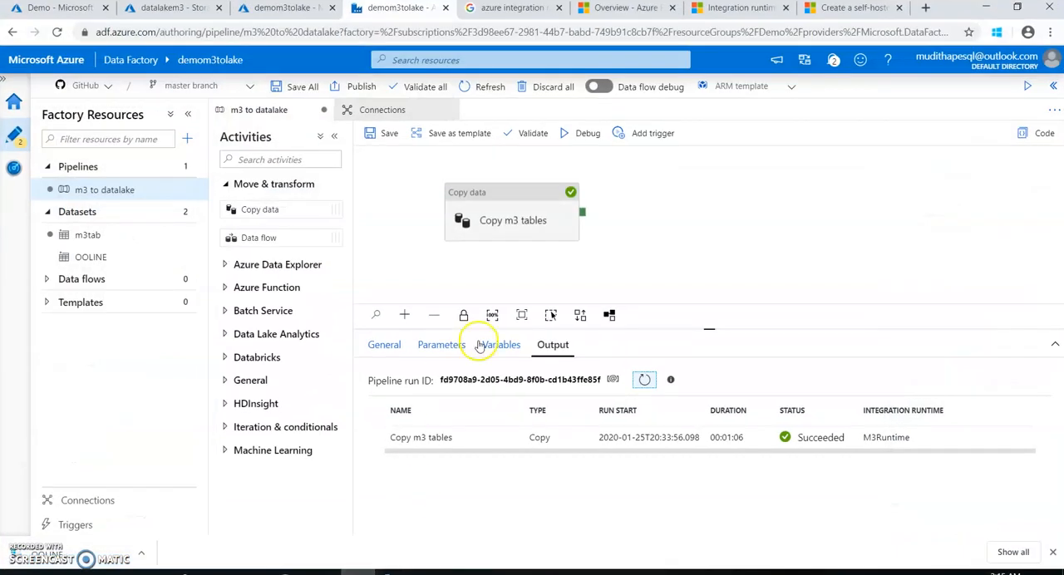
pyautogui.click(532, 233)
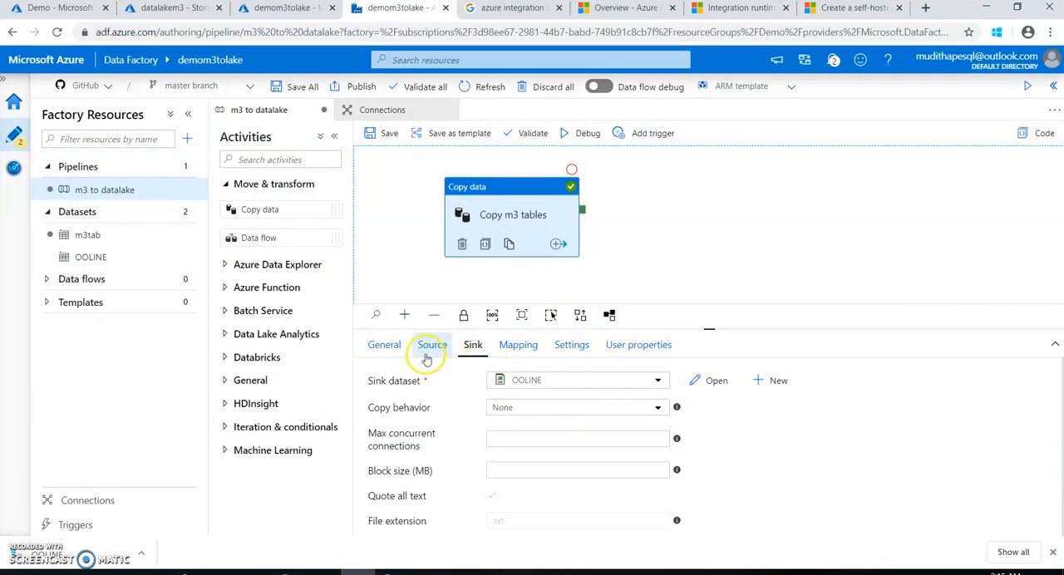
pyautogui.click(432, 346)
pyautogui.click(533, 447)
pyautogui.moveTo(883, 126); pyautogui.dragTo(634, 126)
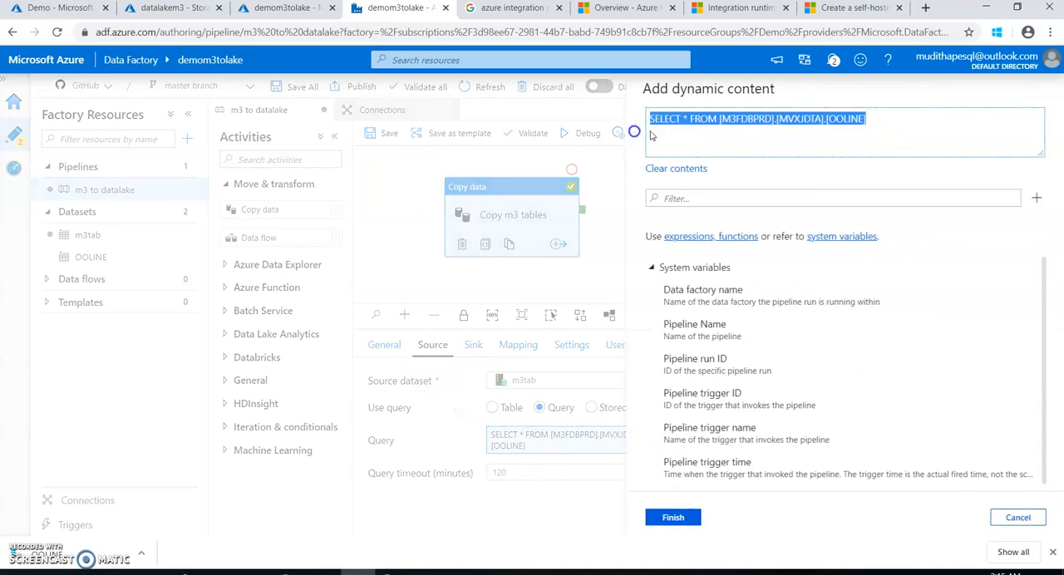
pyautogui.rightClick(763, 123)
pyautogui.click(791, 181)
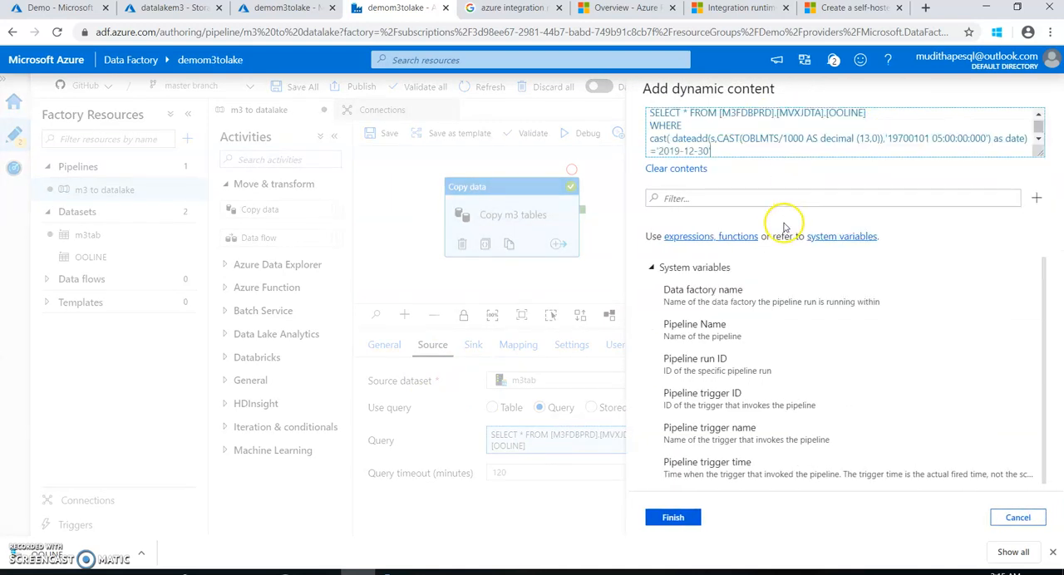
pyautogui.click(673, 516)
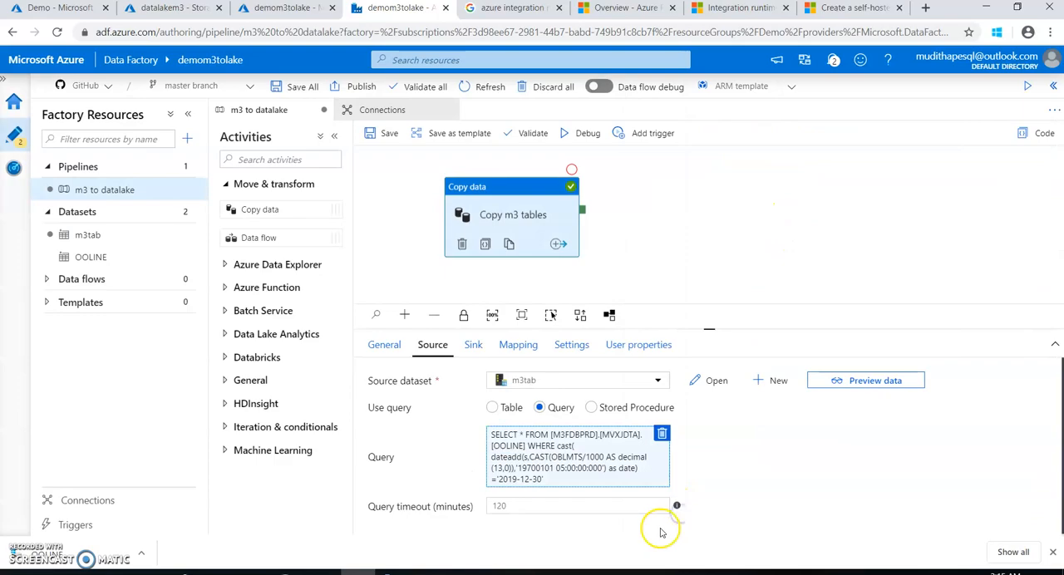
# Switch to Azure Storage Explorer, refresh the m3tables container and open its m3 folder to check the OOLINE file's size
pyautogui.click(387, 572)
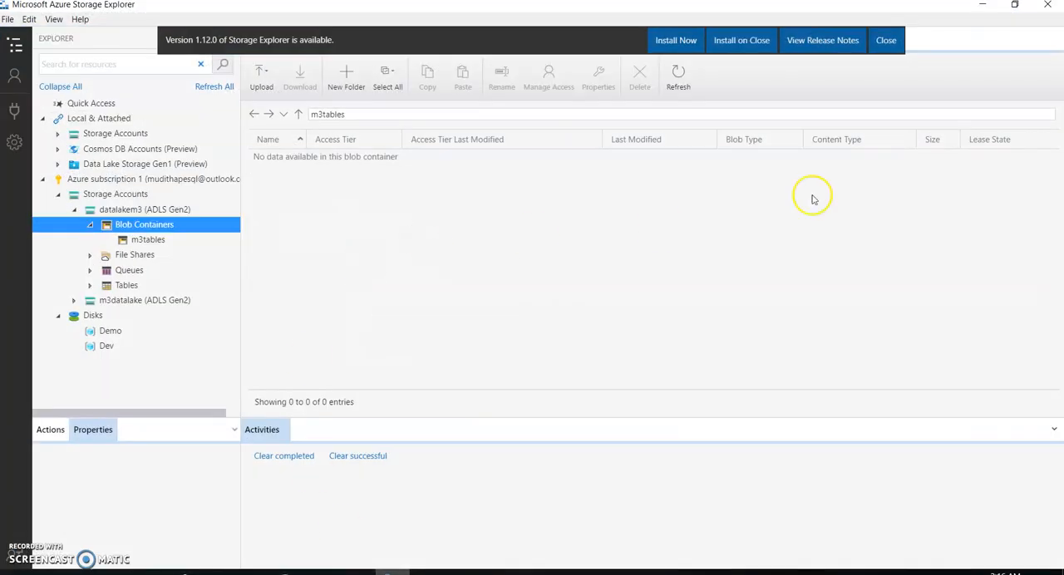
pyautogui.click(150, 241)
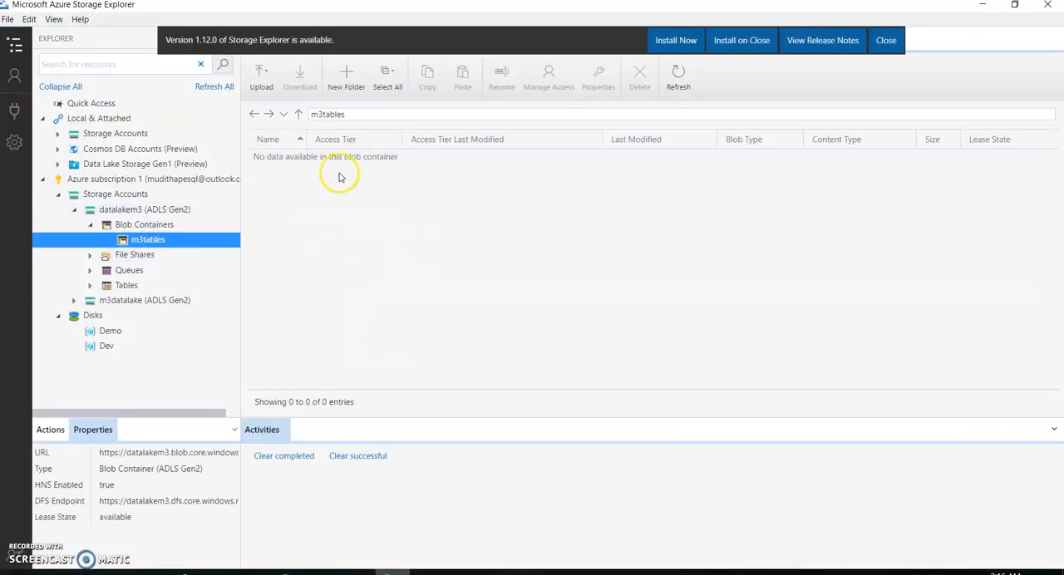
pyautogui.click(678, 74)
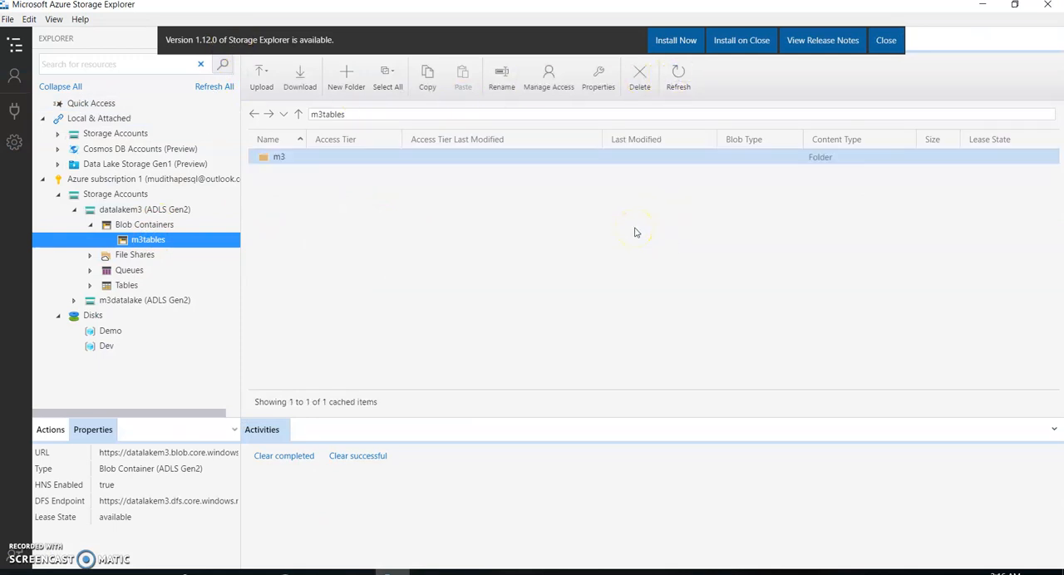
pyautogui.doubleClick(281, 158)
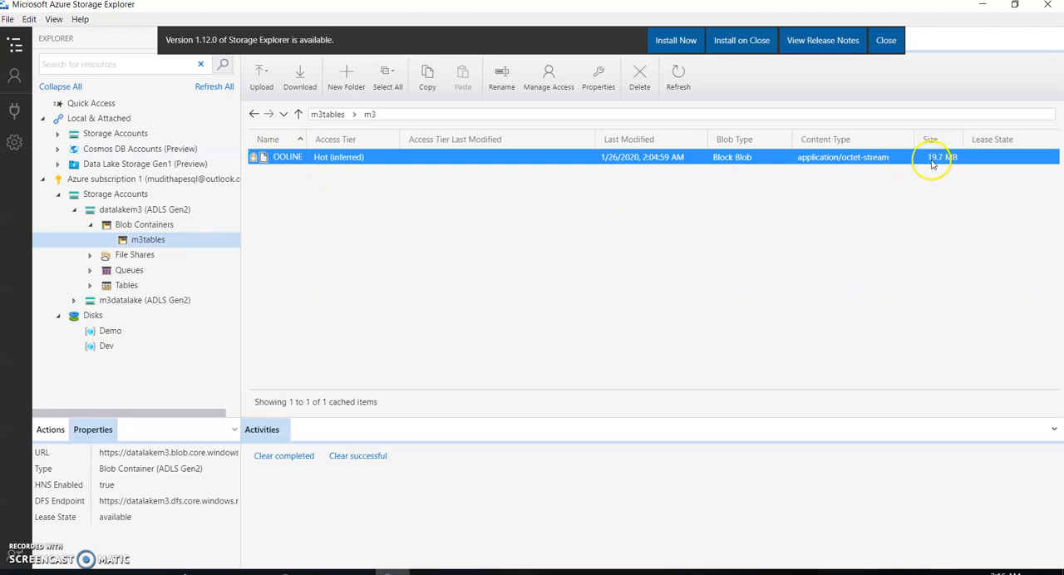
# Debug the m3 to datalake pipeline in Azure Data Factory, then refresh the m3 folder in Storage Explorer to check OOLINE
pyautogui.click(357, 572)
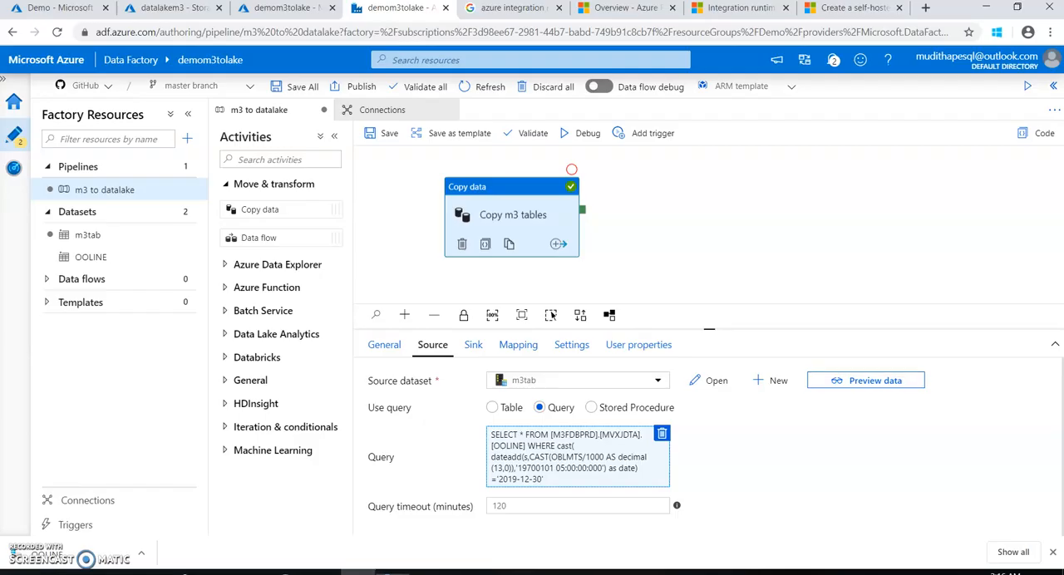
pyautogui.click(573, 141)
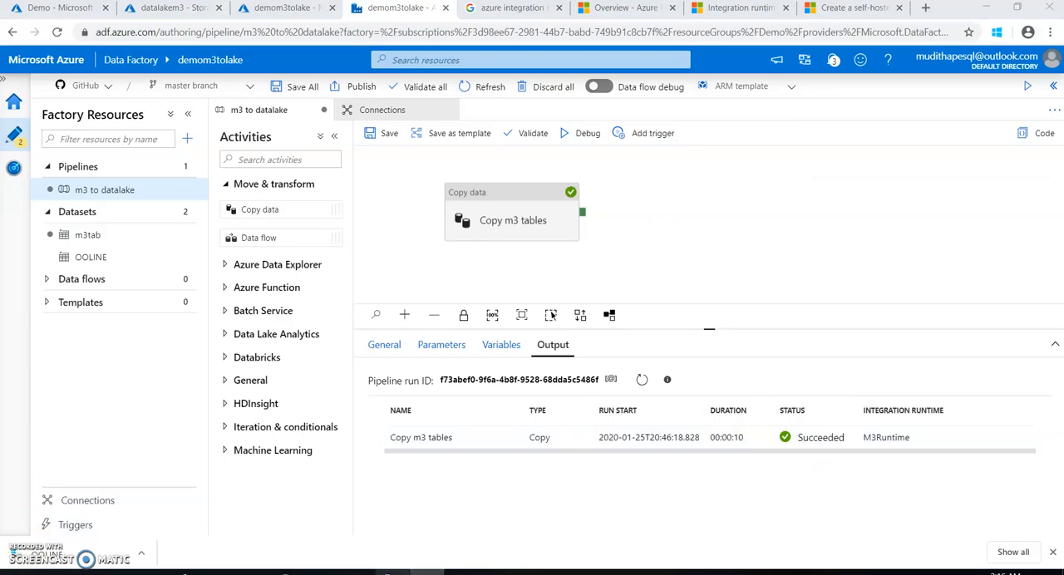
pyautogui.click(392, 572)
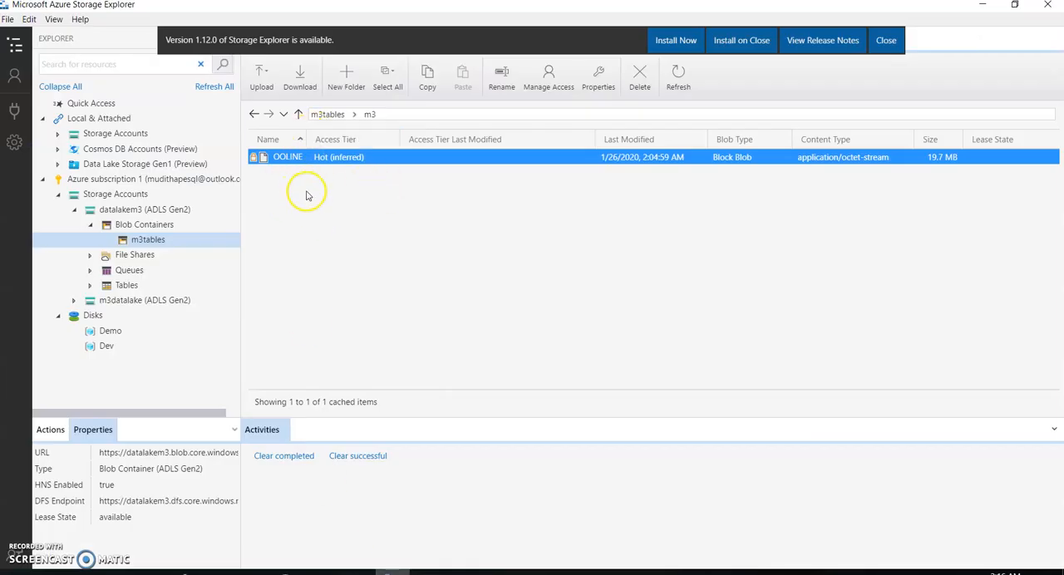
pyautogui.click(678, 73)
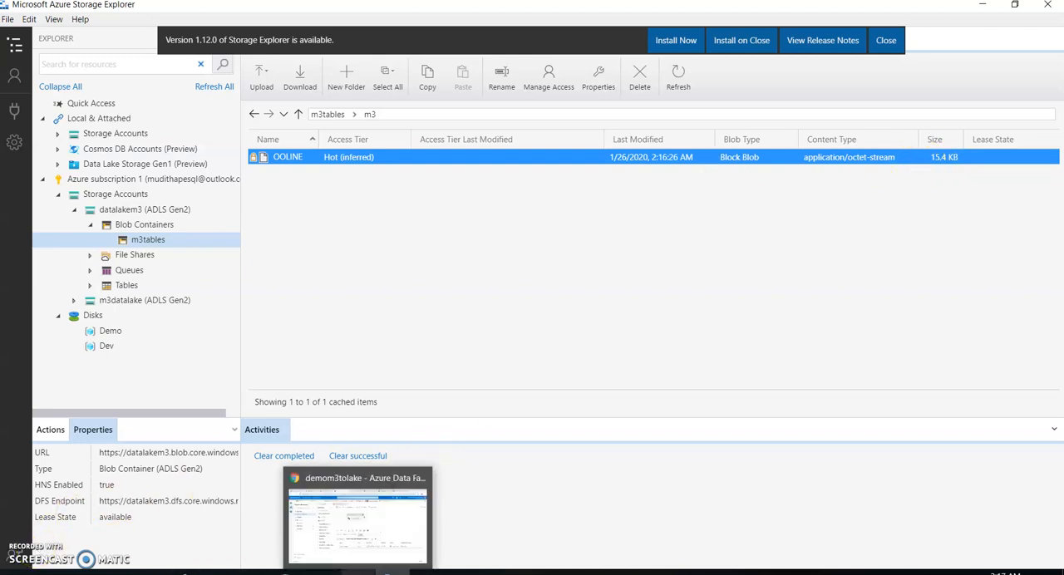
# Return to Azure Data Factory and review the date literal in the Copy m3 tables source query, leaving the query as it is
pyautogui.click(357, 572)
pyautogui.click(504, 235)
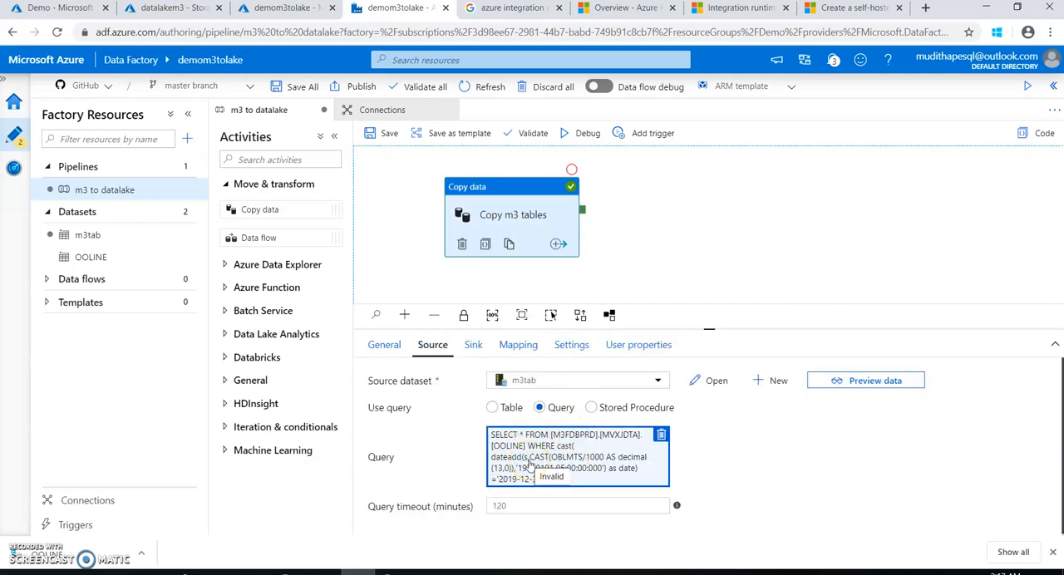
pyautogui.click(545, 475)
pyautogui.scroll(-1, 993, 126)
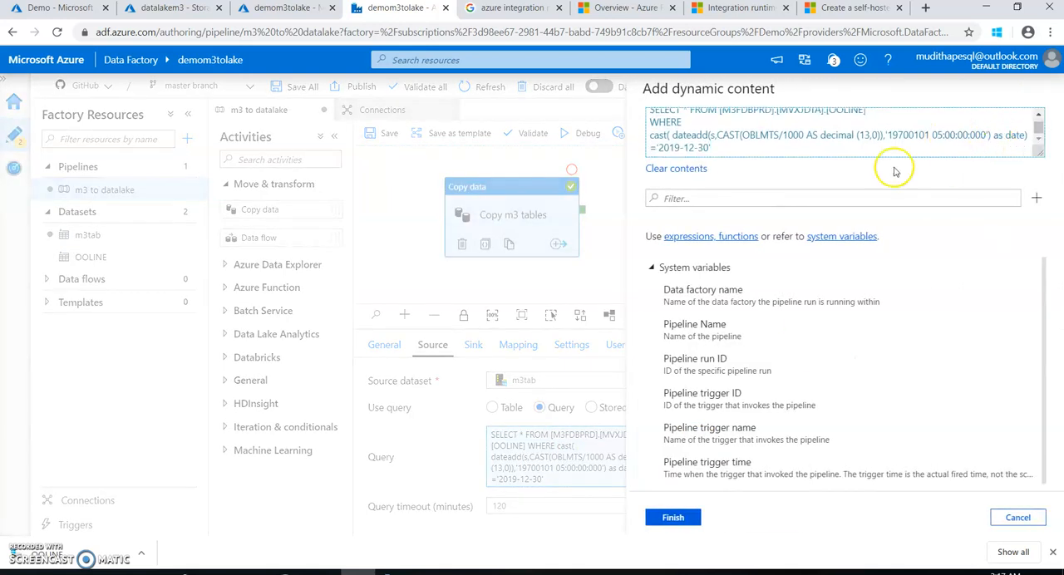
pyautogui.moveTo(713, 148); pyautogui.dragTo(656, 147)
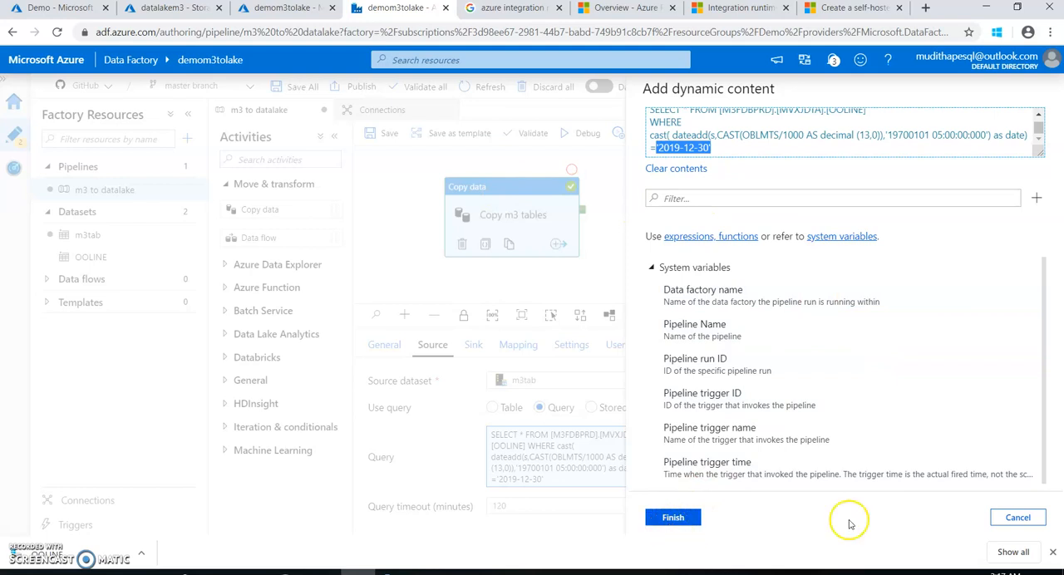
pyautogui.click(1017, 519)
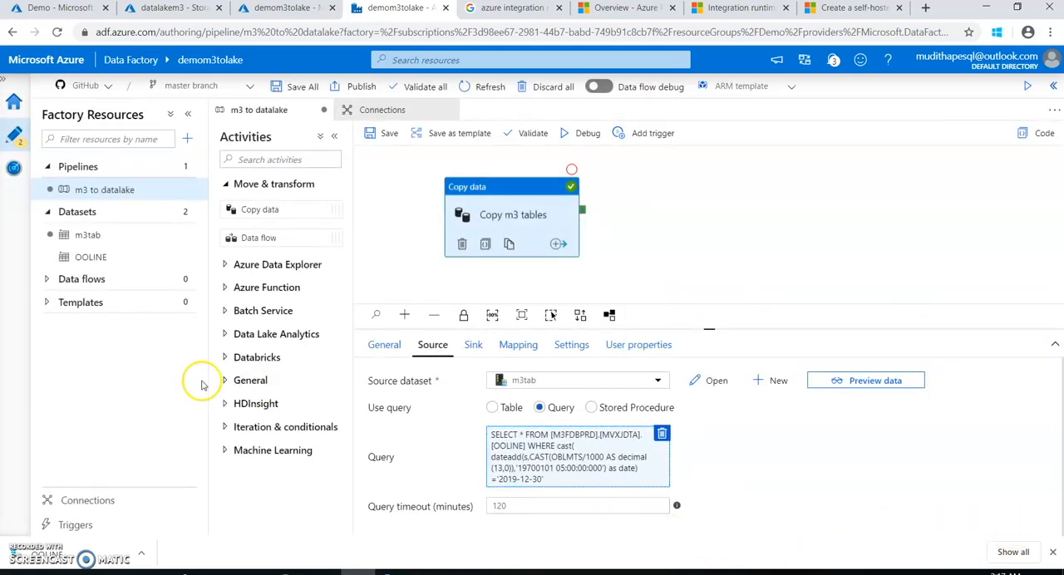
# Expand the Iteration & conditionals activities and look over the available options
pyautogui.click(226, 430)
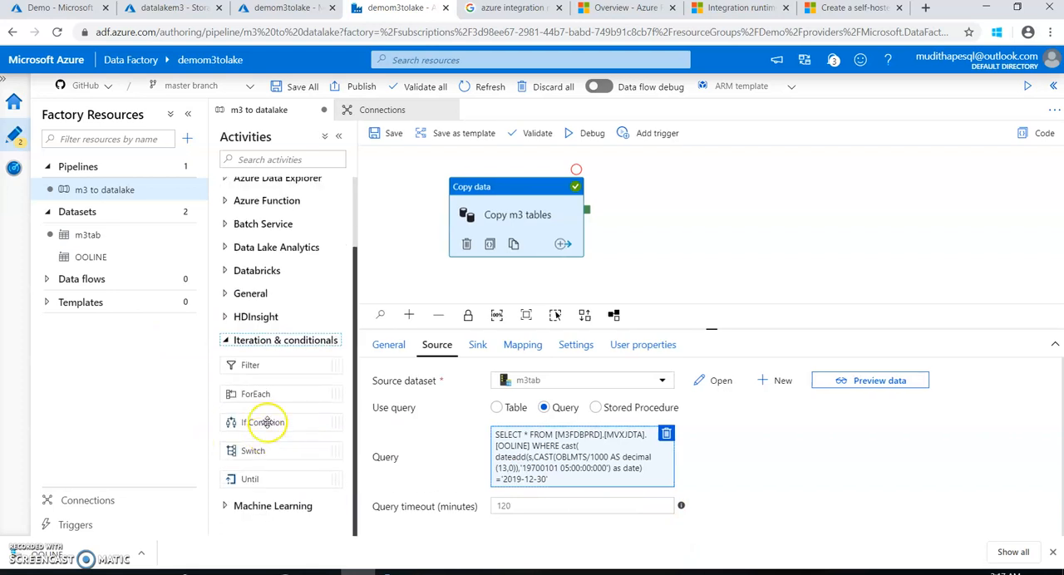
pyautogui.moveTo(290, 452); pyautogui.dragTo(240, 486)
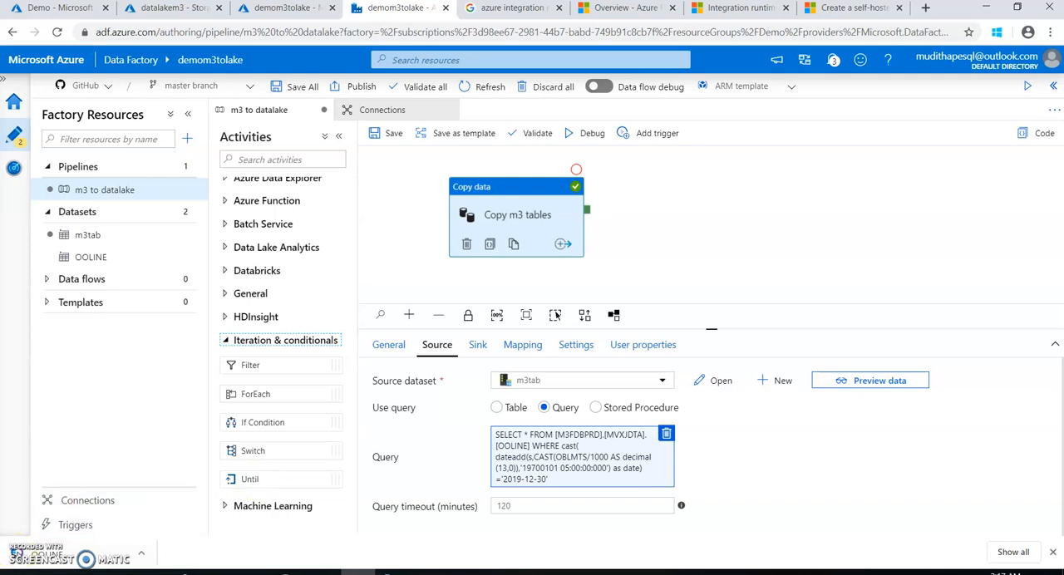
pyautogui.click(395, 320)
# Switch to the untitled Notepad note, add 2020-01-02 and 2020-01-03 below 2020-01-01, and go over the three dates one by one
pyautogui.moveTo(245, 565)
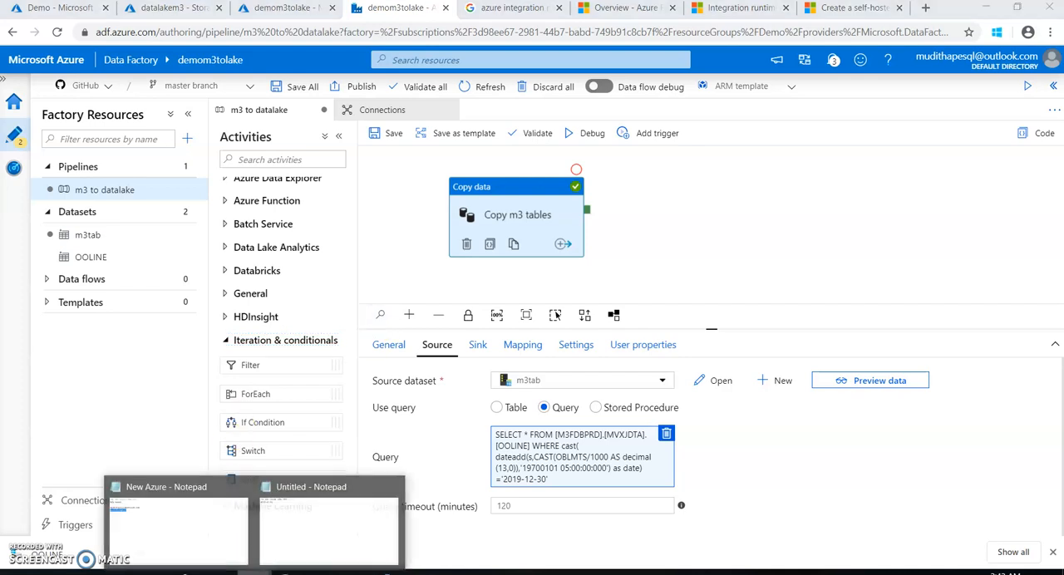
pyautogui.click(323, 554)
pyautogui.moveTo(367, 66); pyautogui.dragTo(301, 66)
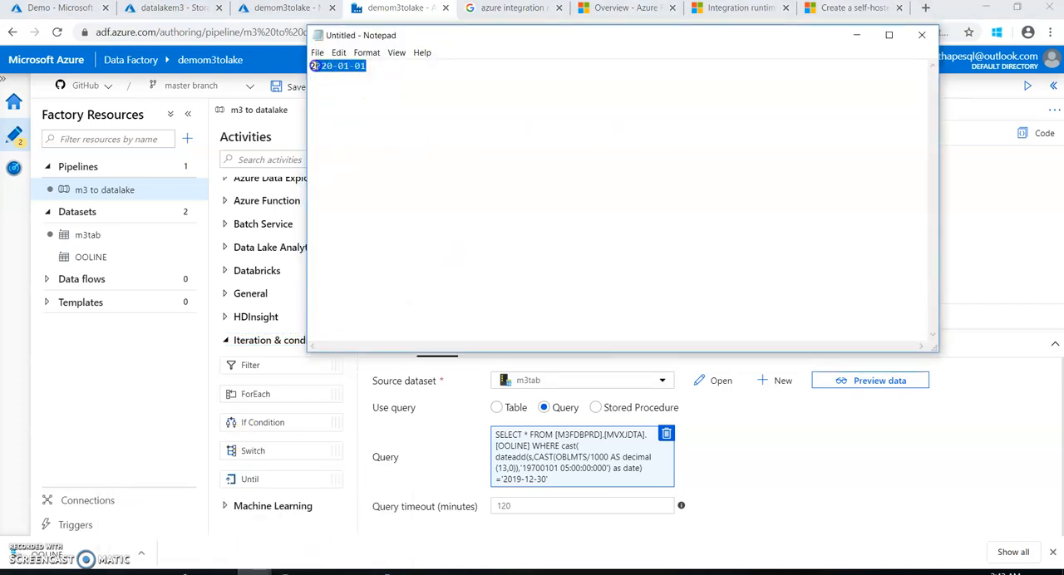
pyautogui.click(380, 76)
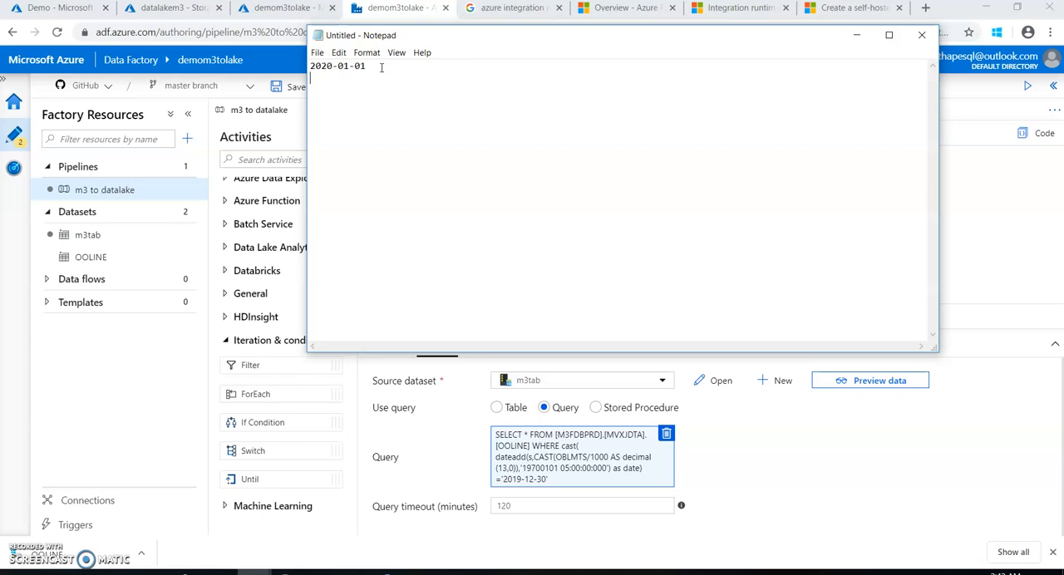
pyautogui.hotkey('ctrl', 'v')
pyautogui.moveTo(385, 69); pyautogui.dragTo(292, 66)
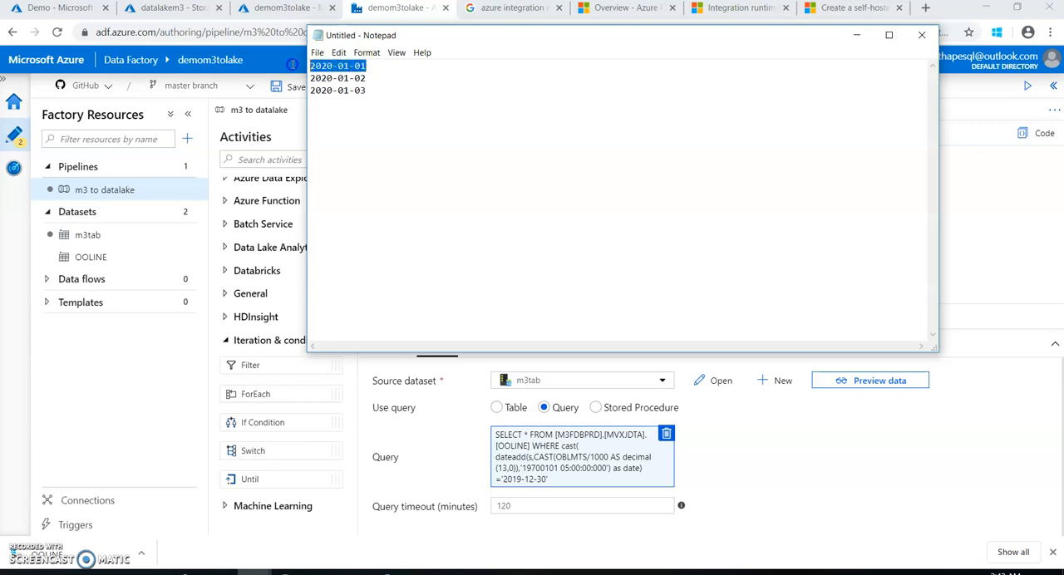
pyautogui.click(380, 66)
pyautogui.moveTo(419, 71); pyautogui.dragTo(312, 66)
pyautogui.moveTo(371, 78); pyautogui.dragTo(311, 82)
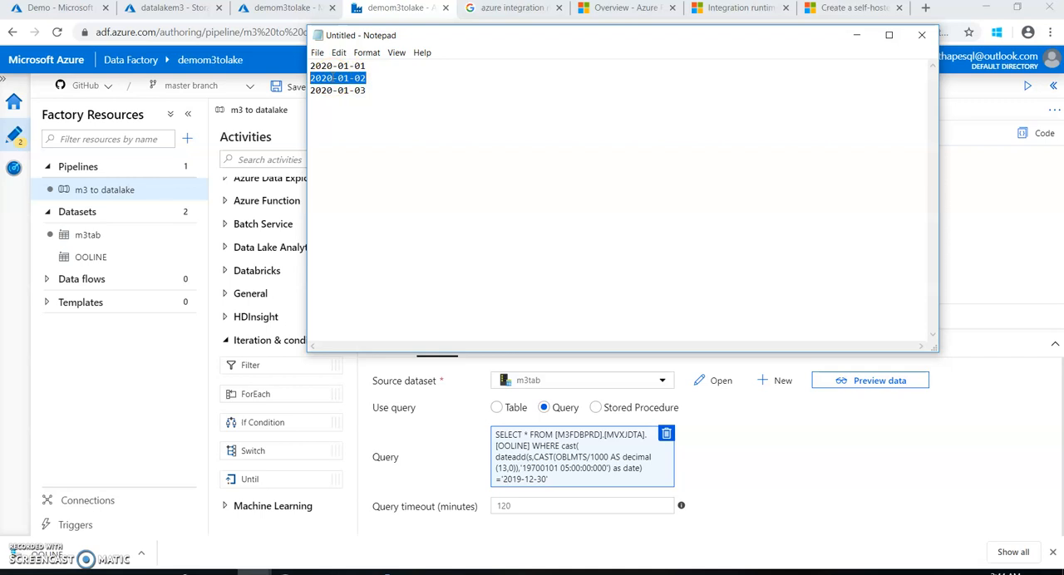
pyautogui.moveTo(368, 90); pyautogui.dragTo(309, 89)
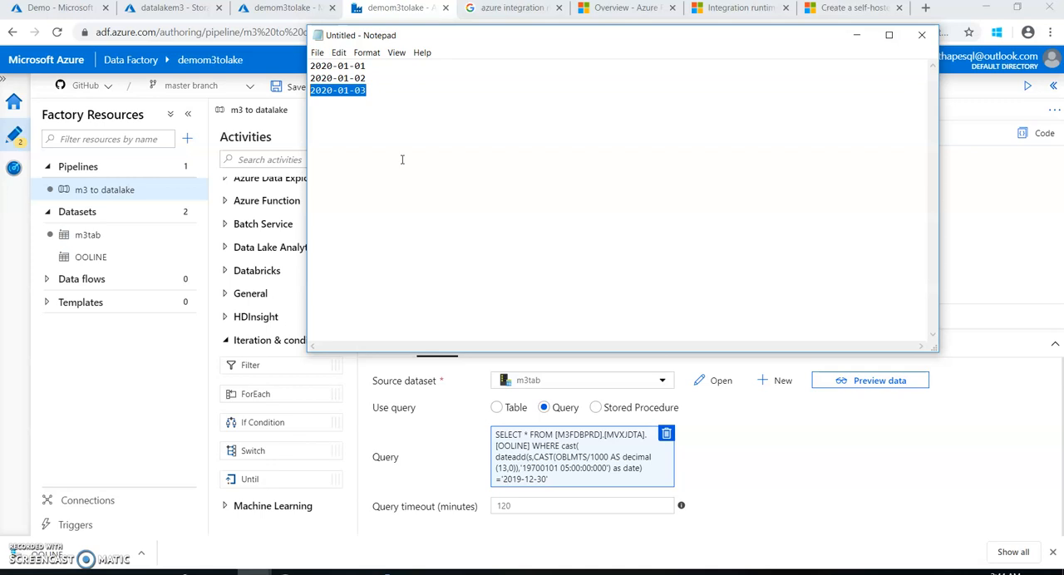
# Switch to SQL Server Management Studio and re-execute the INTEGRATION.Lastmodified table's query to check the LASTLOADDATE value
pyautogui.click(291, 570)
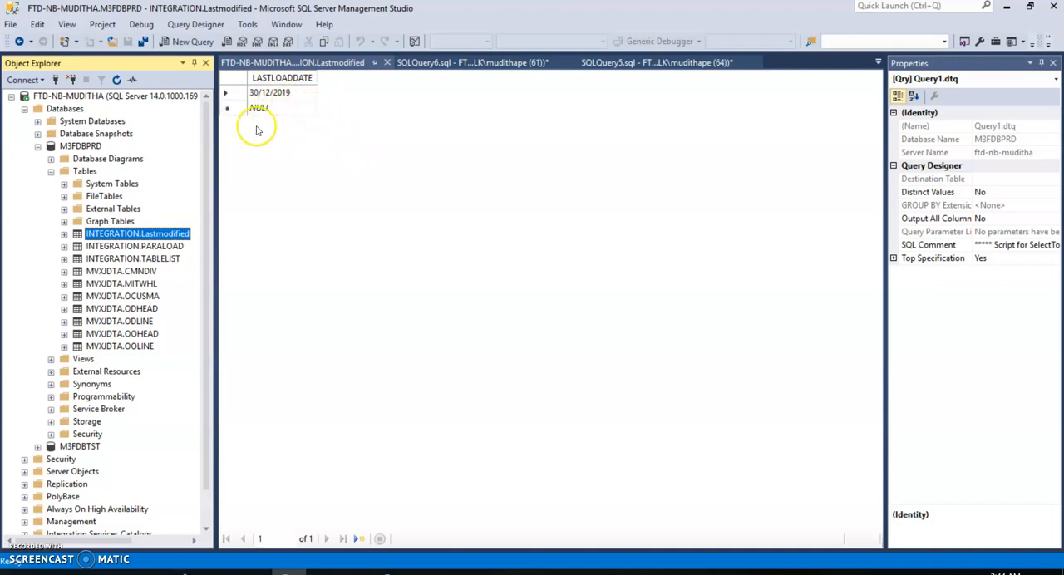
pyautogui.click(303, 94)
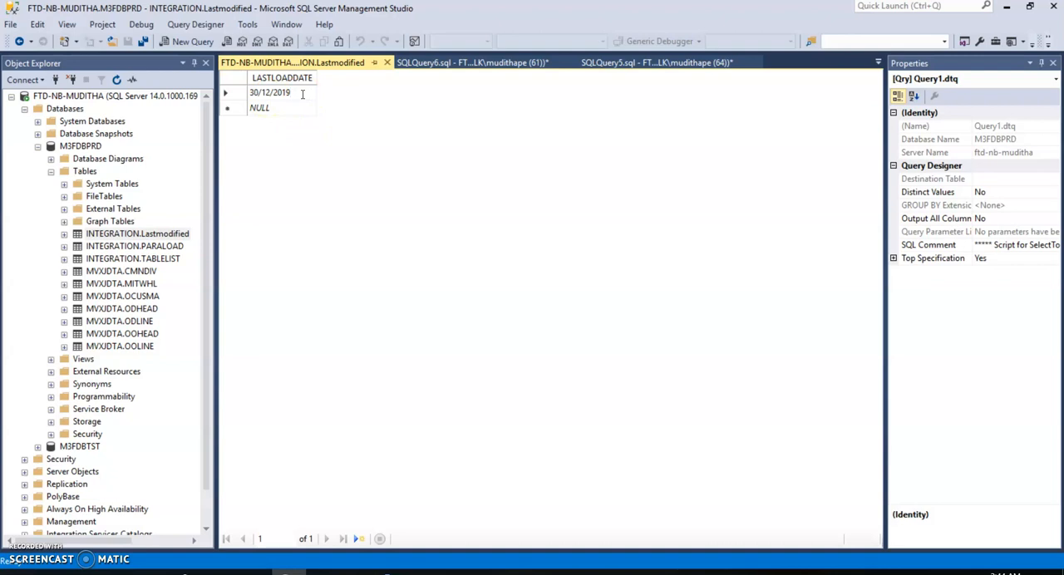
pyautogui.rightClick(384, 151)
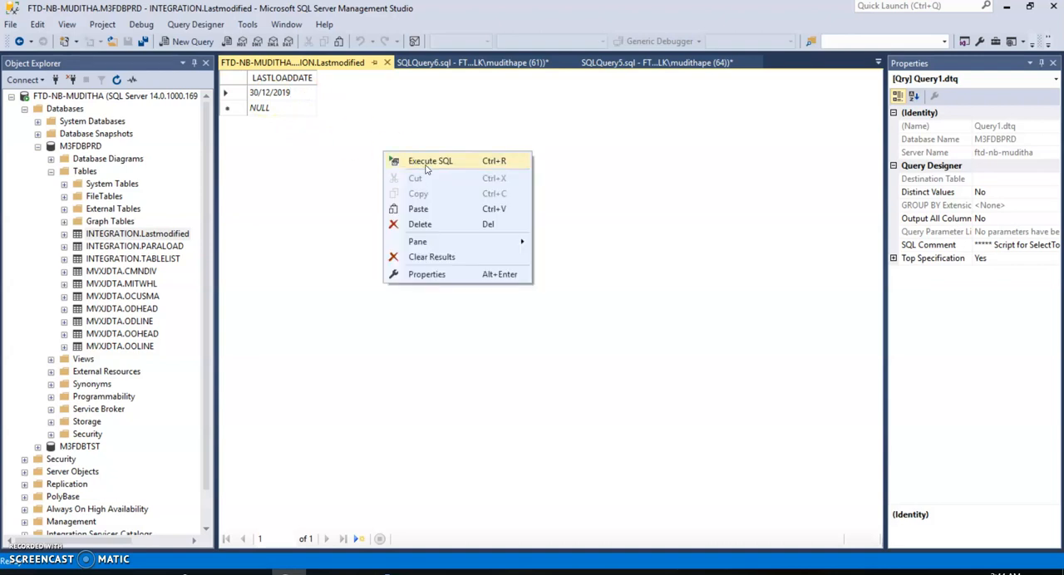
pyautogui.click(428, 164)
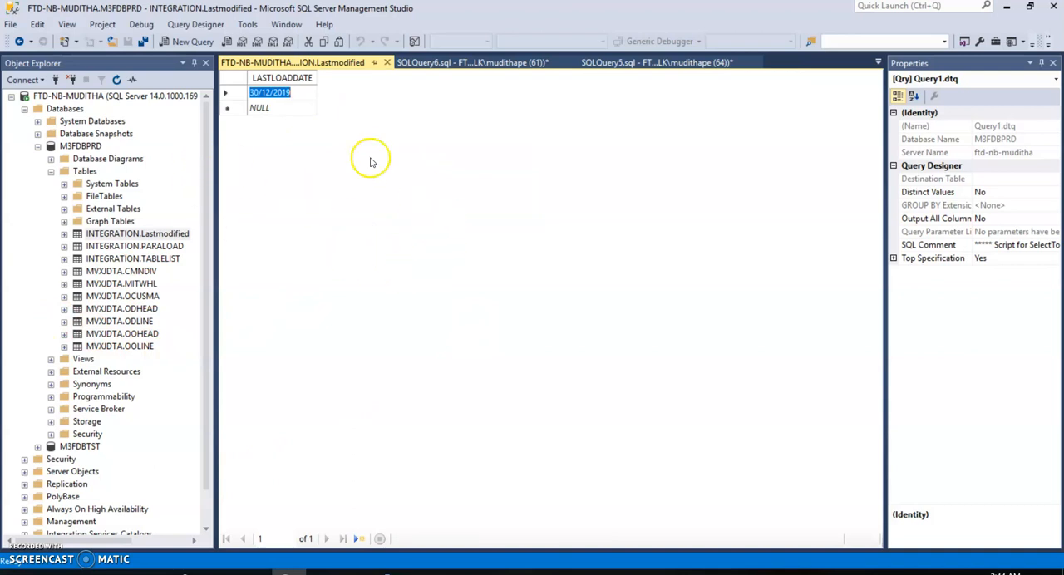
# Return to Azure Data Factory, collapse the Iteration & conditionals and Move & transform groups, and look over the General activities
pyautogui.click(321, 568)
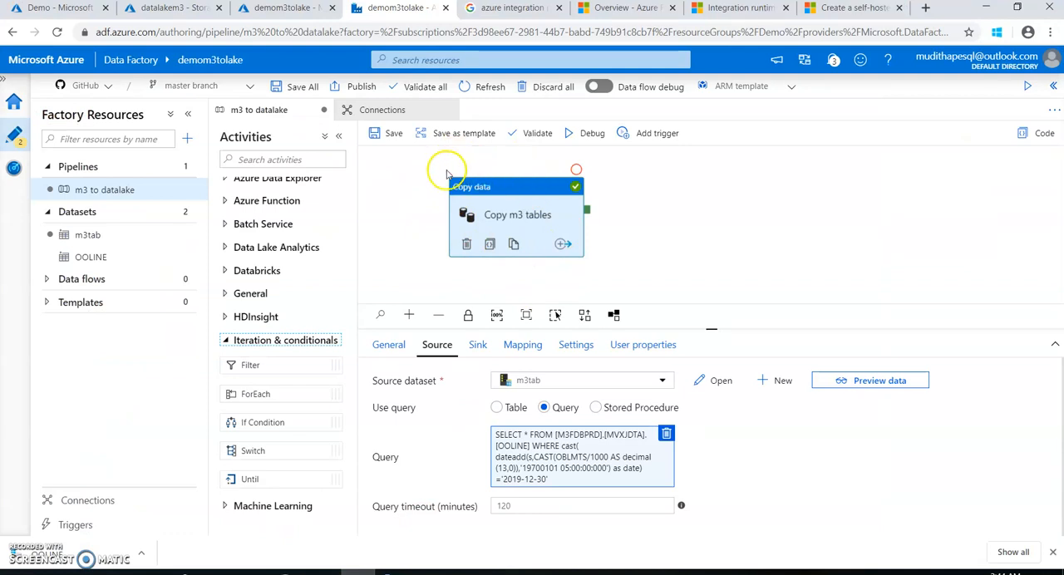
pyautogui.click(224, 339)
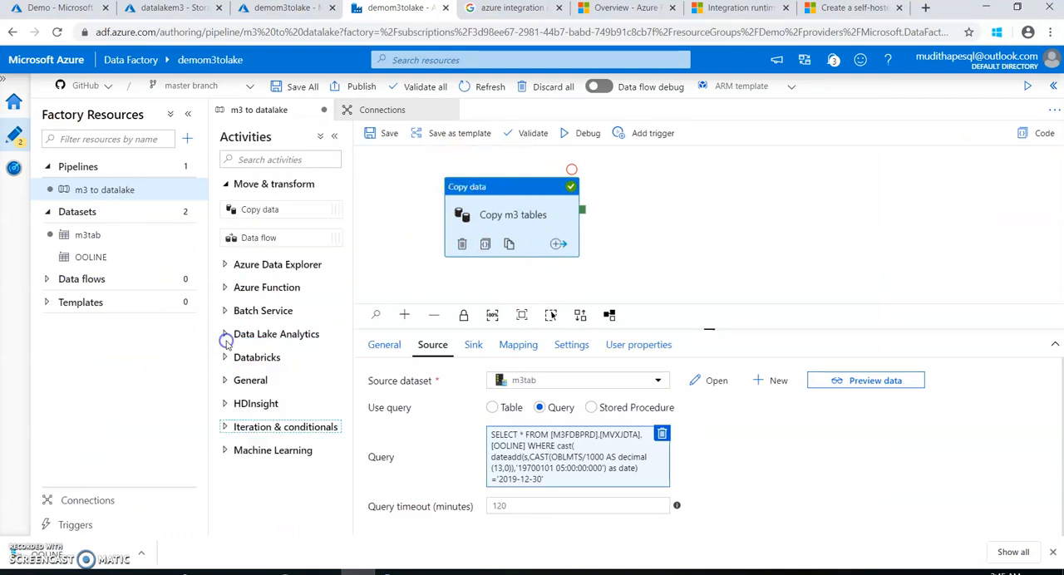
pyautogui.scroll(1, 385, 263)
pyautogui.scroll(-1, 385, 264)
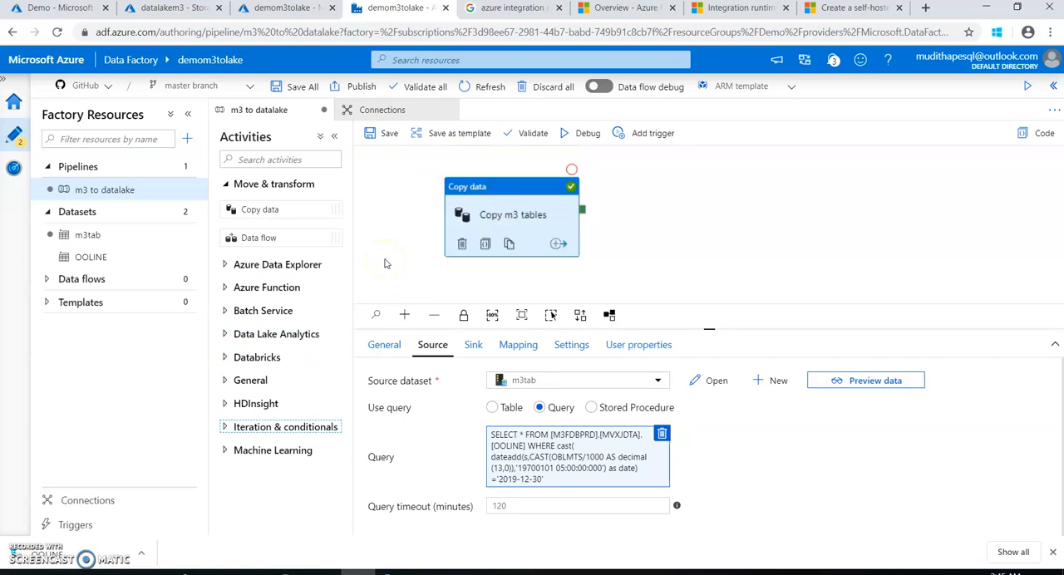
pyautogui.click(237, 186)
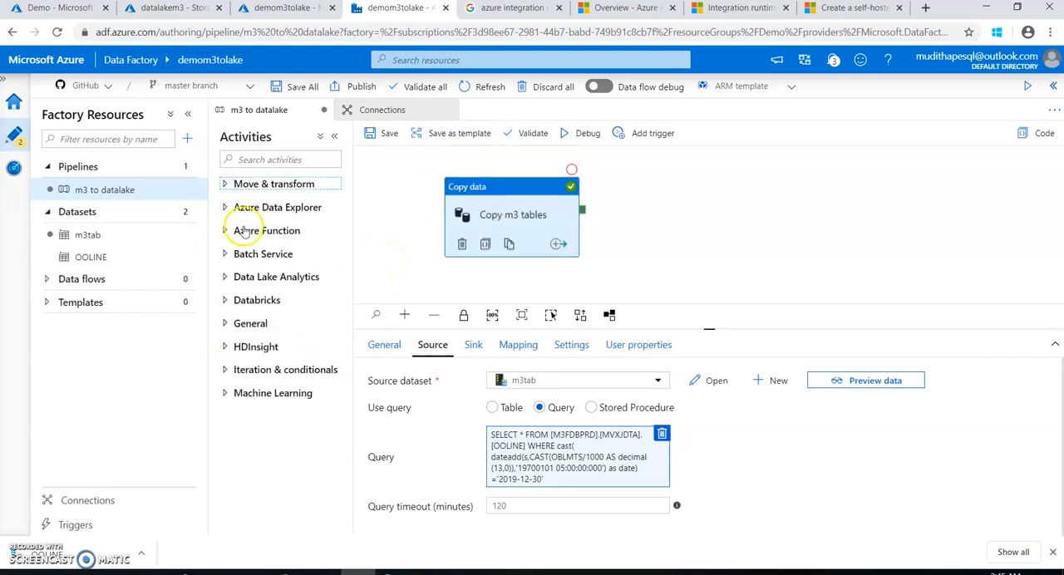
pyautogui.click(225, 324)
pyautogui.scroll(-4, 276, 354)
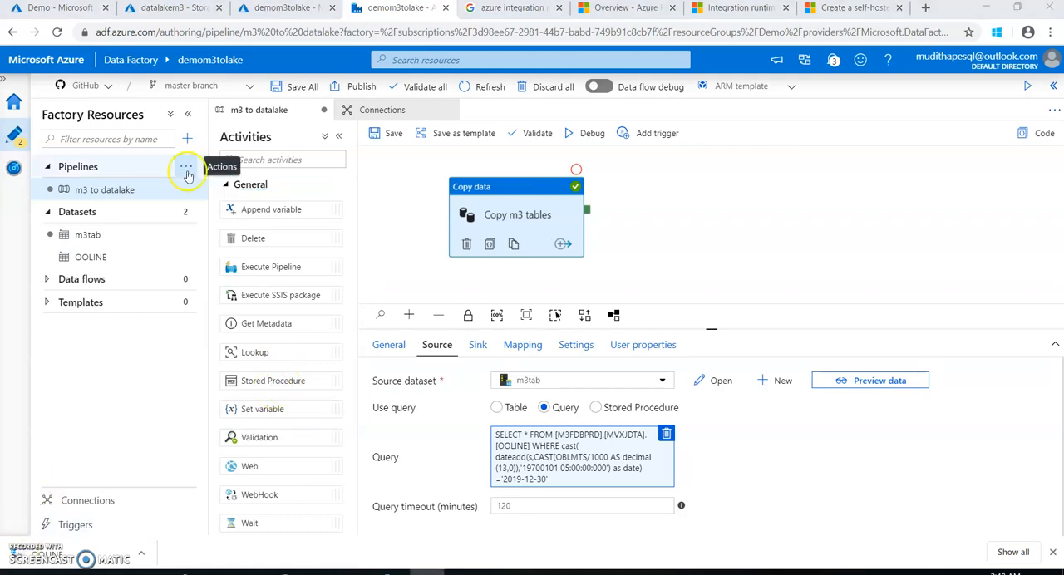
# Create a new pipeline in the factory alongside m3 to datalake
pyautogui.click(187, 169)
pyautogui.click(196, 189)
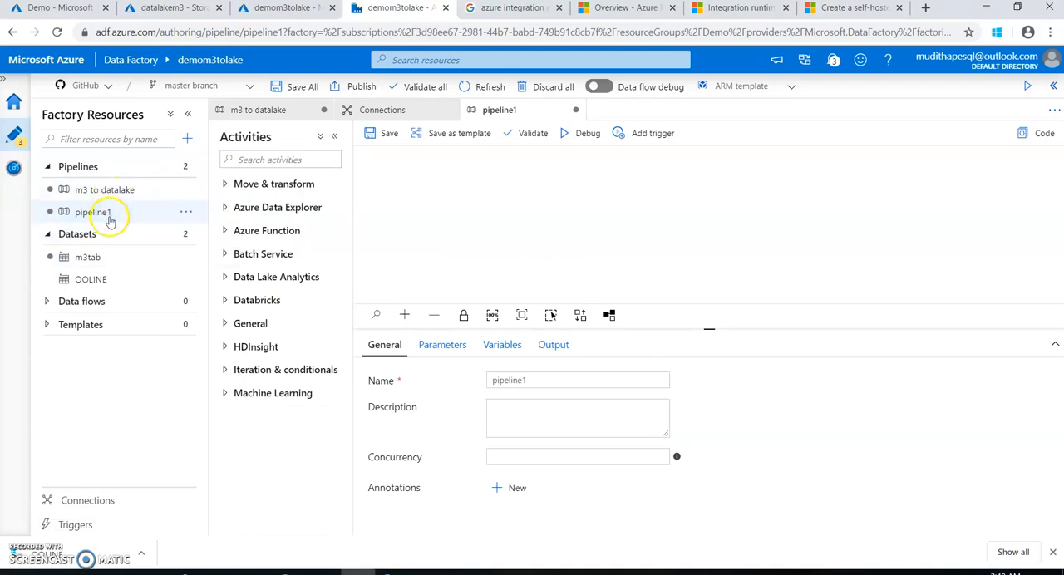
pyautogui.moveTo(526, 382); pyautogui.dragTo(475, 381)
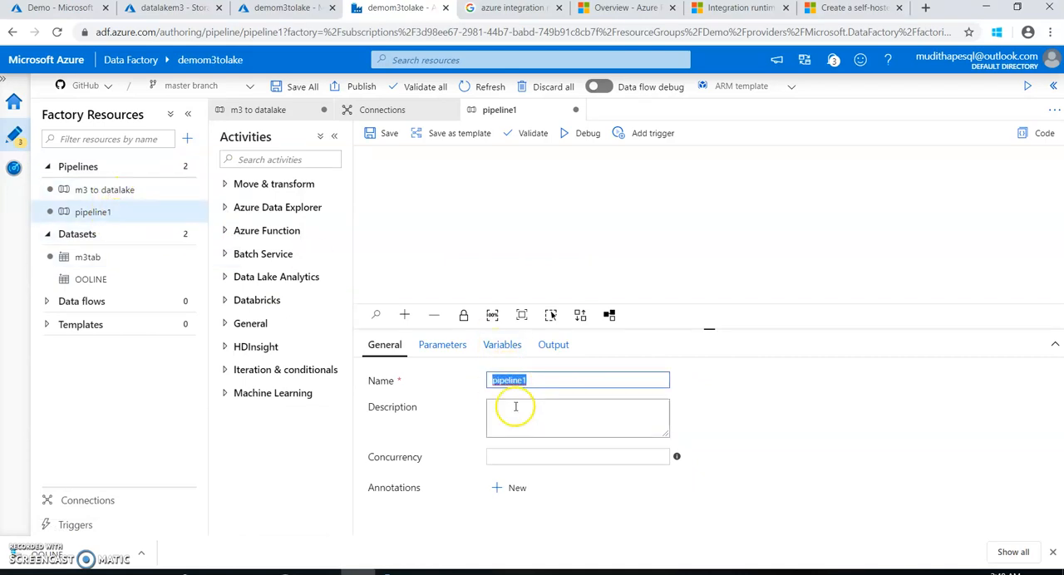
pyautogui.click(483, 237)
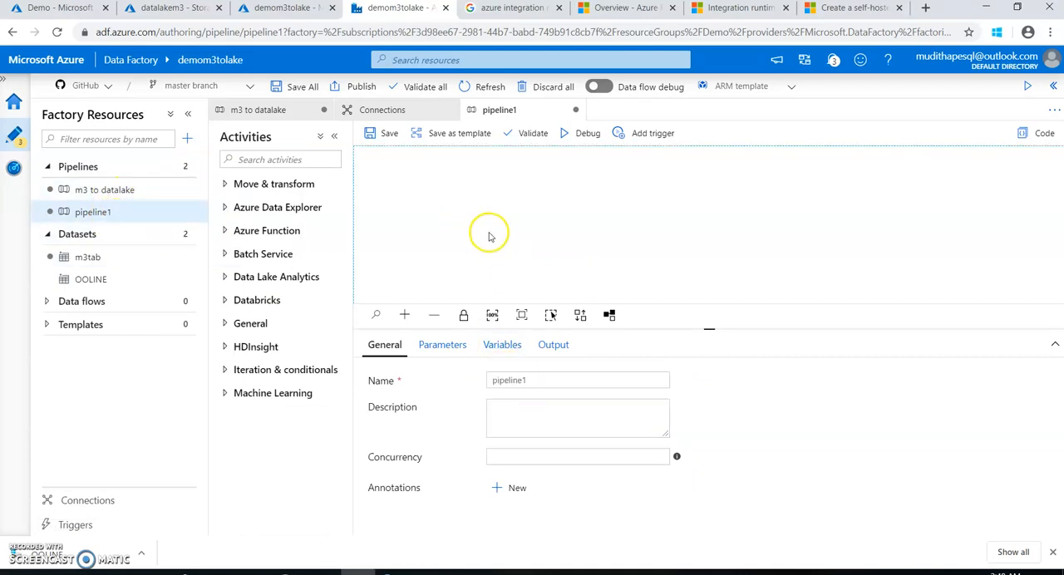
# Add a Stored Procedure activity to the new pipeline, and glance at the Lastmodified table in SQL Server Management Studio
pyautogui.click(226, 323)
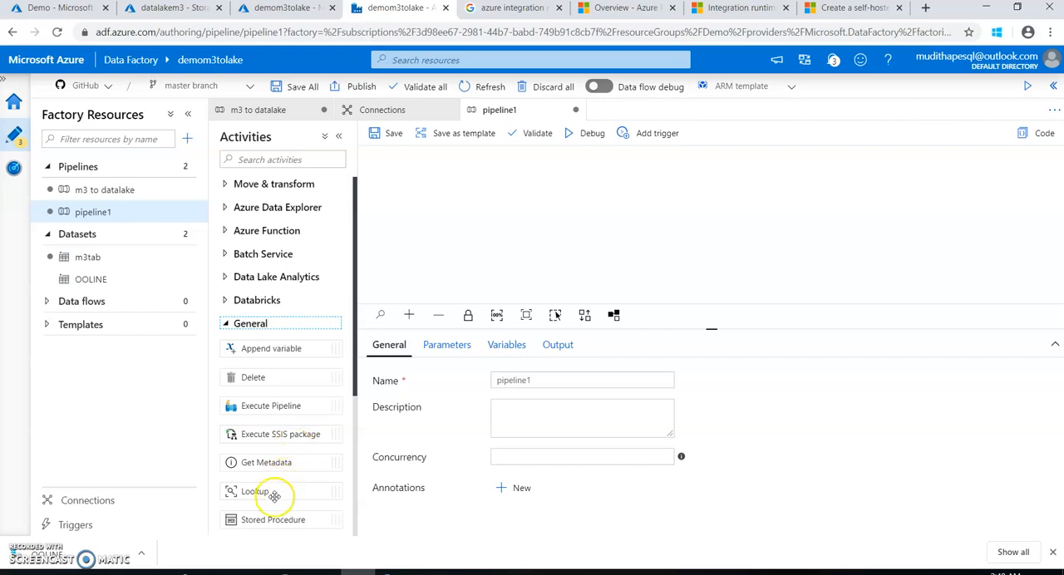
pyautogui.scroll(-2, 269, 487)
pyautogui.moveTo(279, 451); pyautogui.dragTo(478, 207)
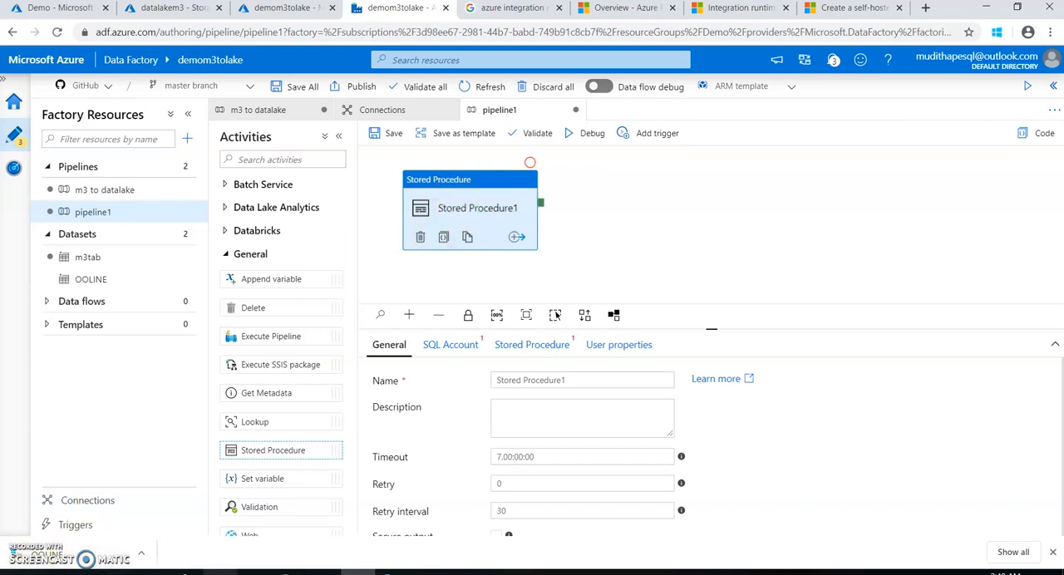
pyautogui.click(288, 573)
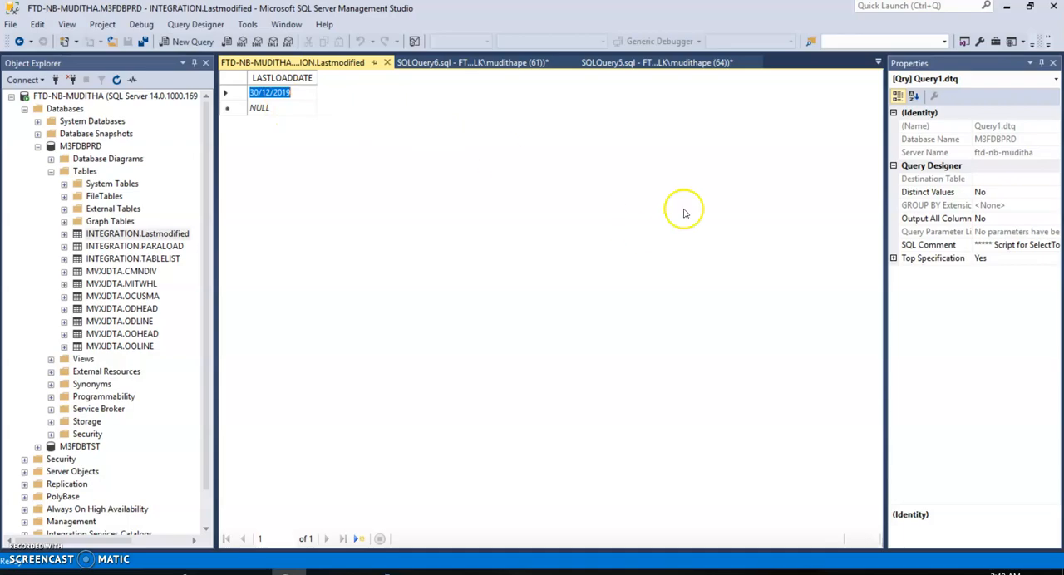
pyautogui.click(1006, 6)
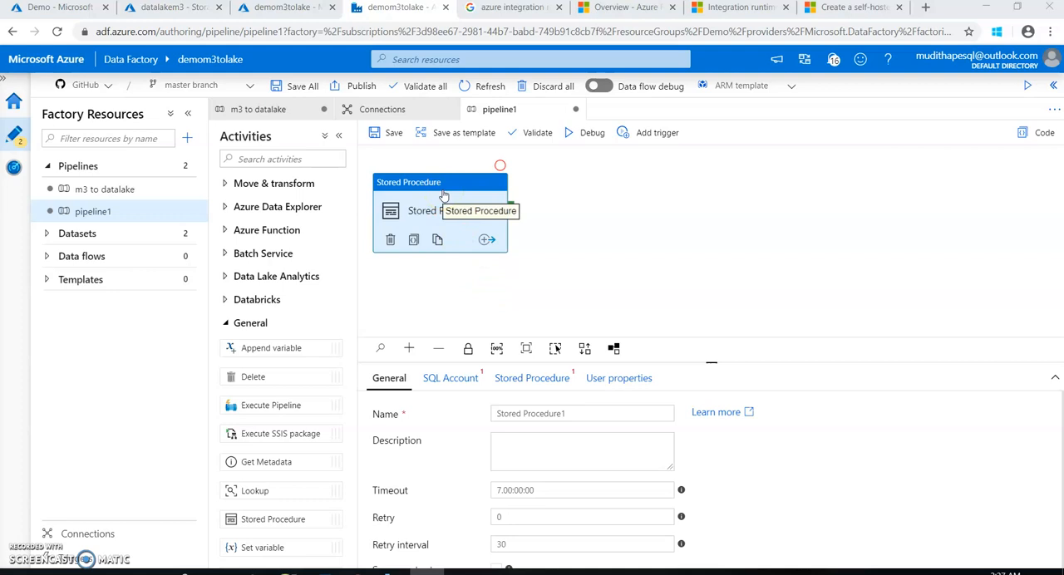
# Add a Lookup activity to the new pipeline and delete the Stored Procedure activity
pyautogui.moveTo(260, 490); pyautogui.dragTo(490, 278)
pyautogui.click(445, 177)
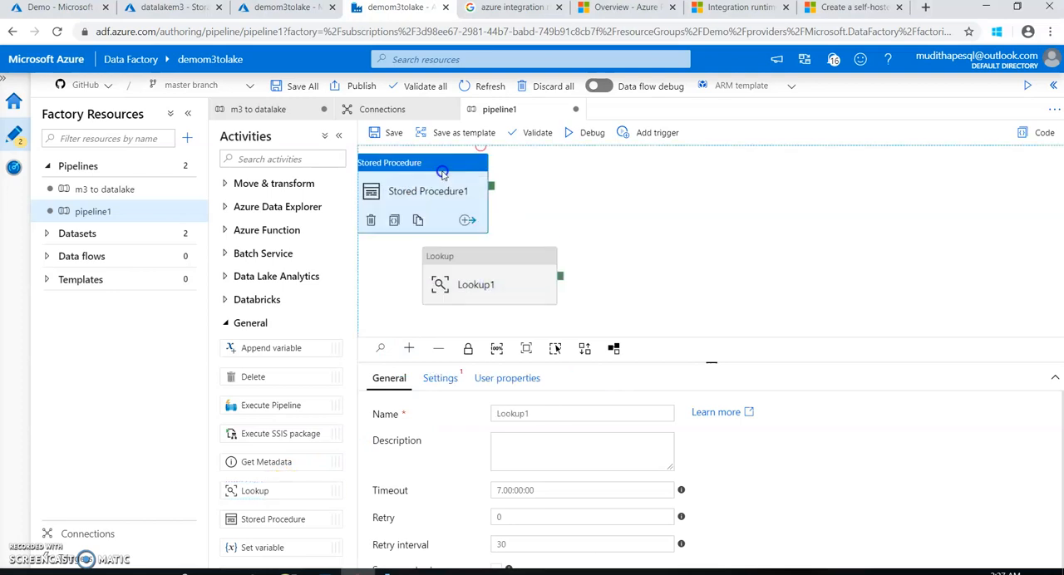
pyautogui.press('Delete')
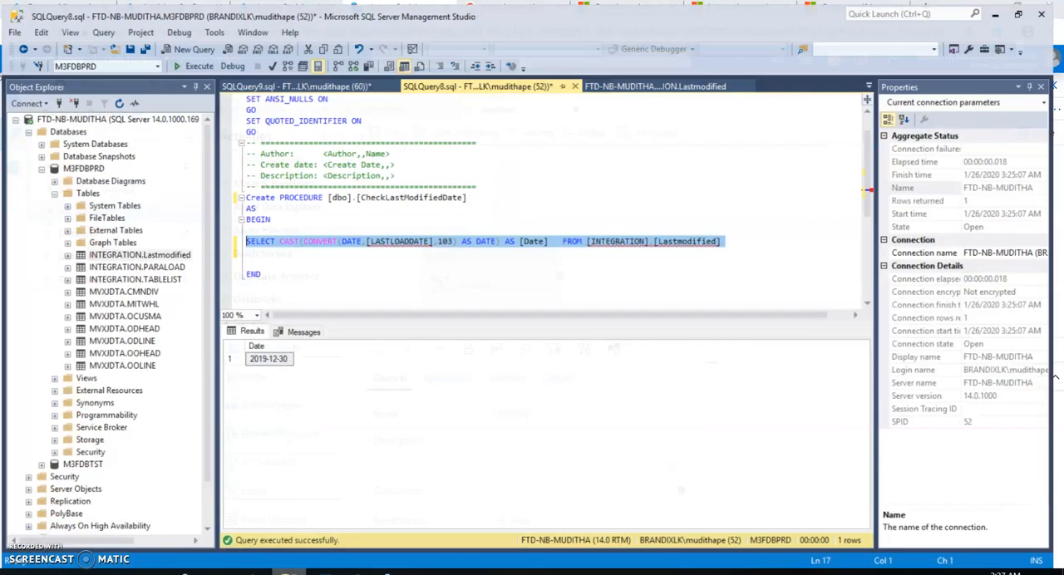
# Switch to SQL Server Management Studio and check LASTLOADDATE in the Lastmodified table before returning to Data Factory
pyautogui.click(289, 572)
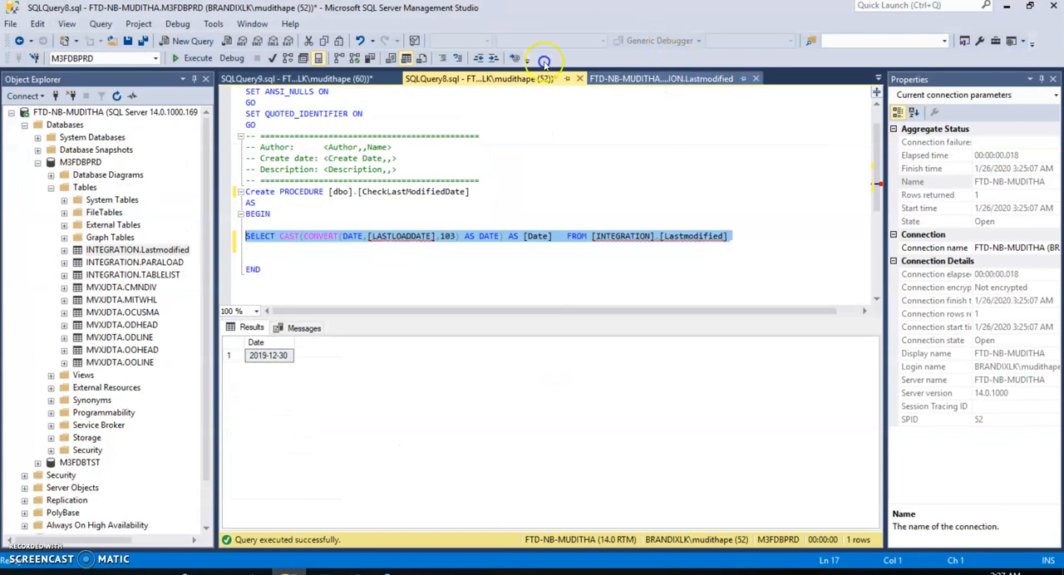
pyautogui.click(641, 78)
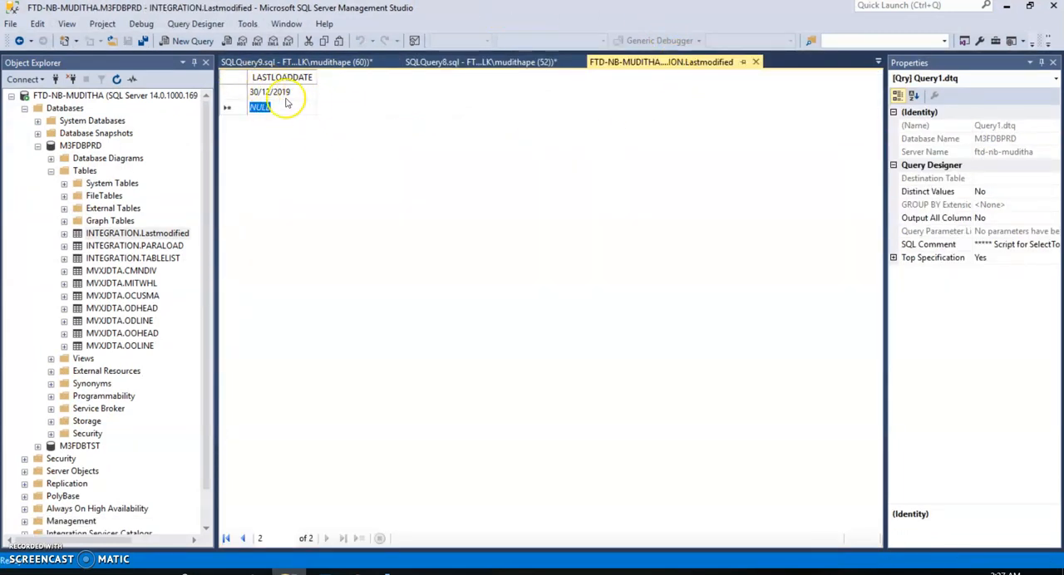
pyautogui.click(1006, 9)
# Move the Lookup activity up the canvas and set its source dataset to m3tab
pyautogui.moveTo(476, 272); pyautogui.dragTo(448, 210)
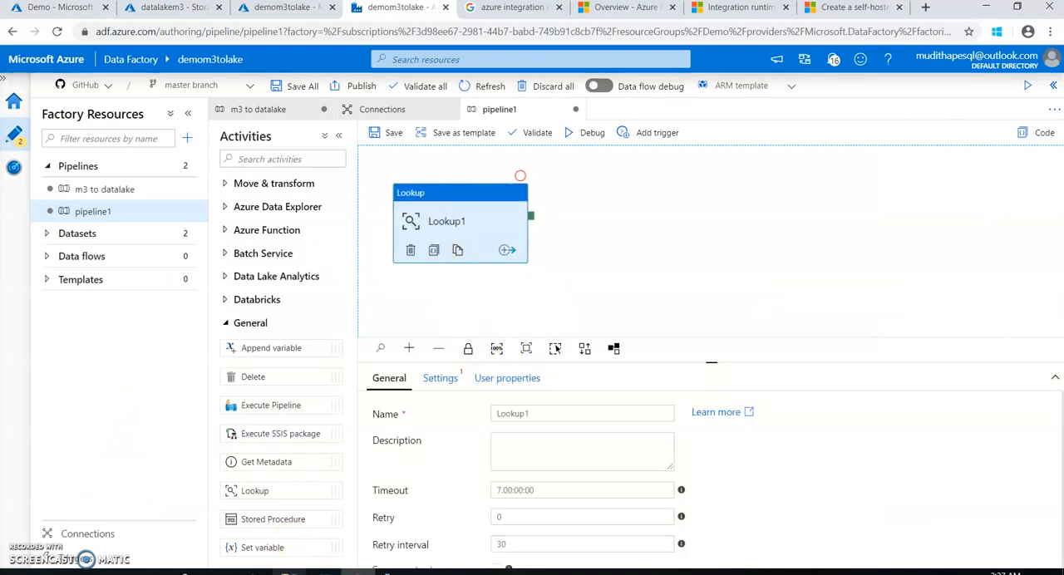
pyautogui.click(442, 381)
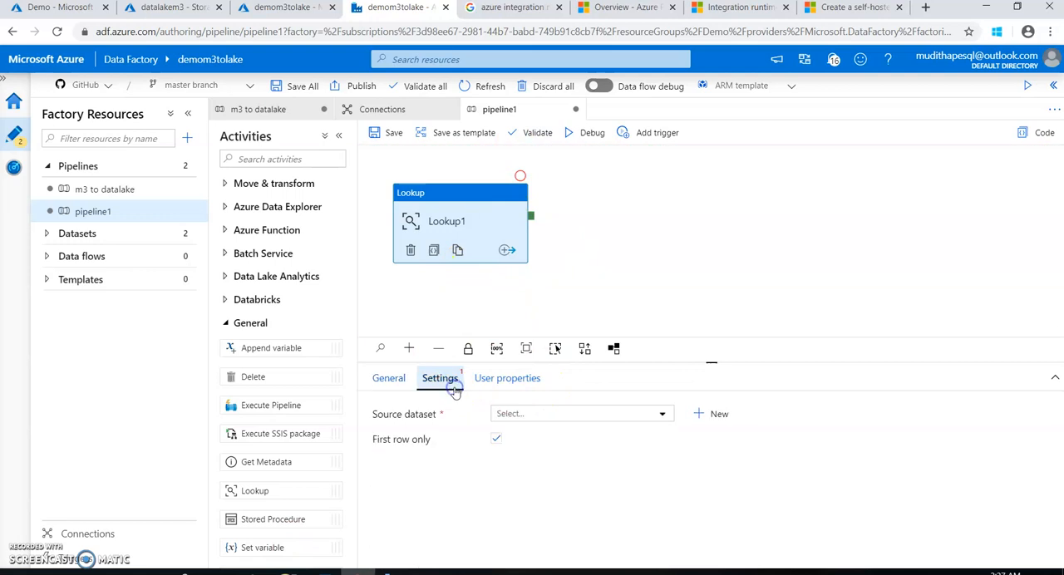
pyautogui.click(501, 415)
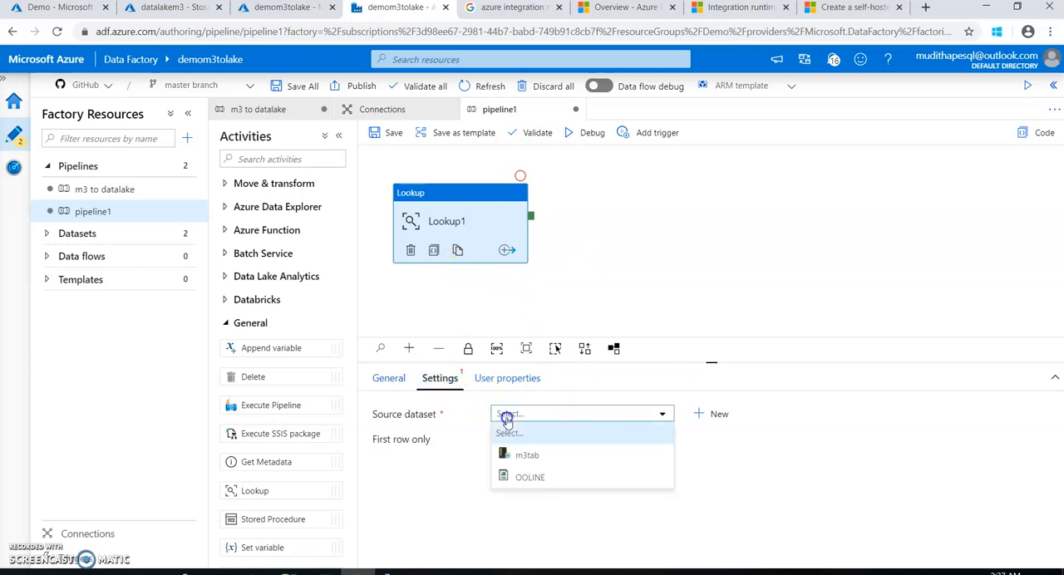
pyautogui.click(527, 457)
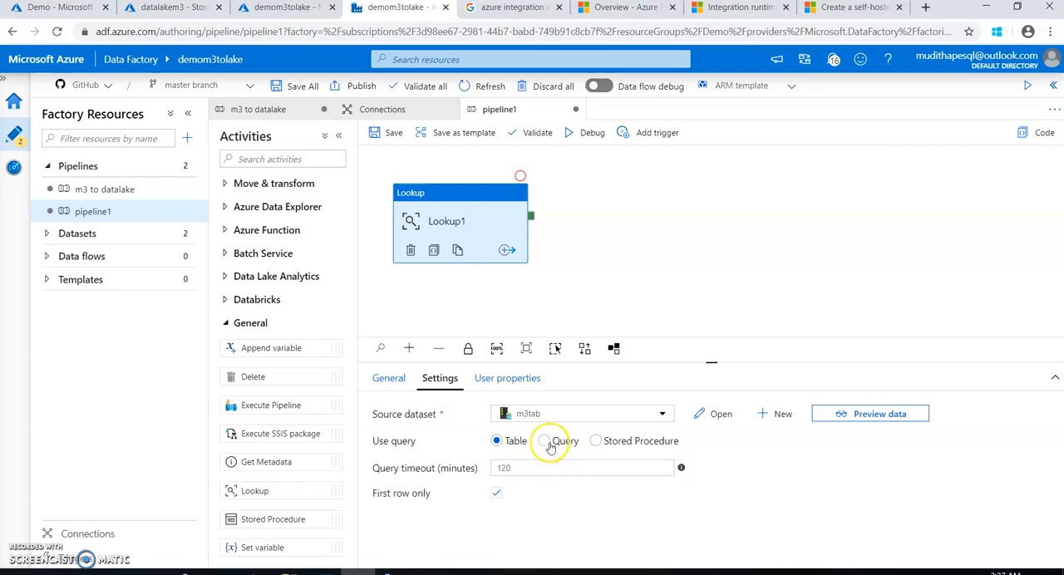
# Have the Lookup use the copied query SELECT CAST(CONVERT(DATE,[LASTLOADDATE],103) AS DATE) AS [Date] FROM [INTEGRATION].[Lastmodified] as dynamic content, without the leading blank line
pyautogui.click(548, 441)
pyautogui.click(526, 491)
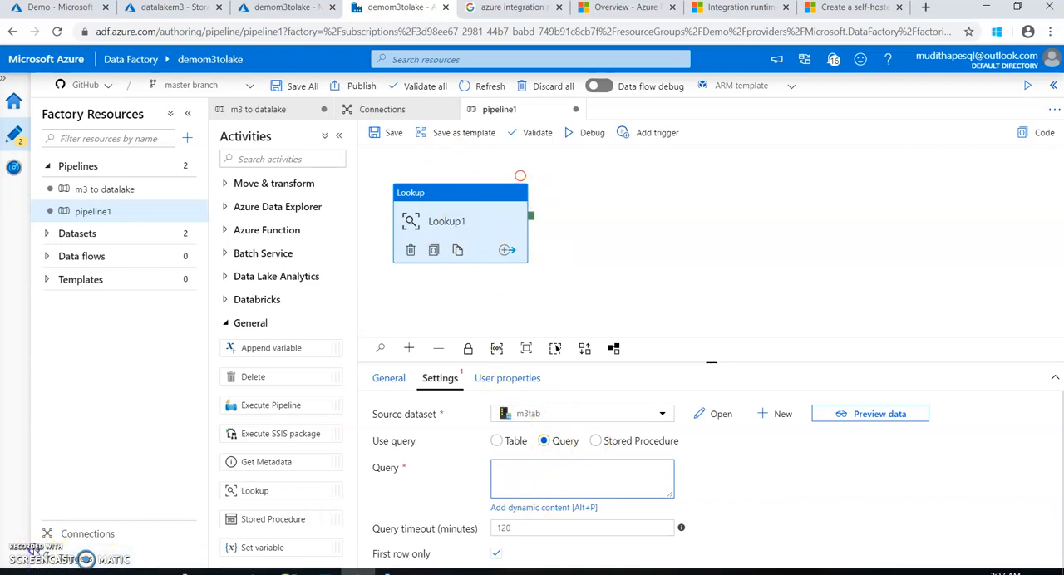
pyautogui.click(580, 505)
pyautogui.rightClick(743, 138)
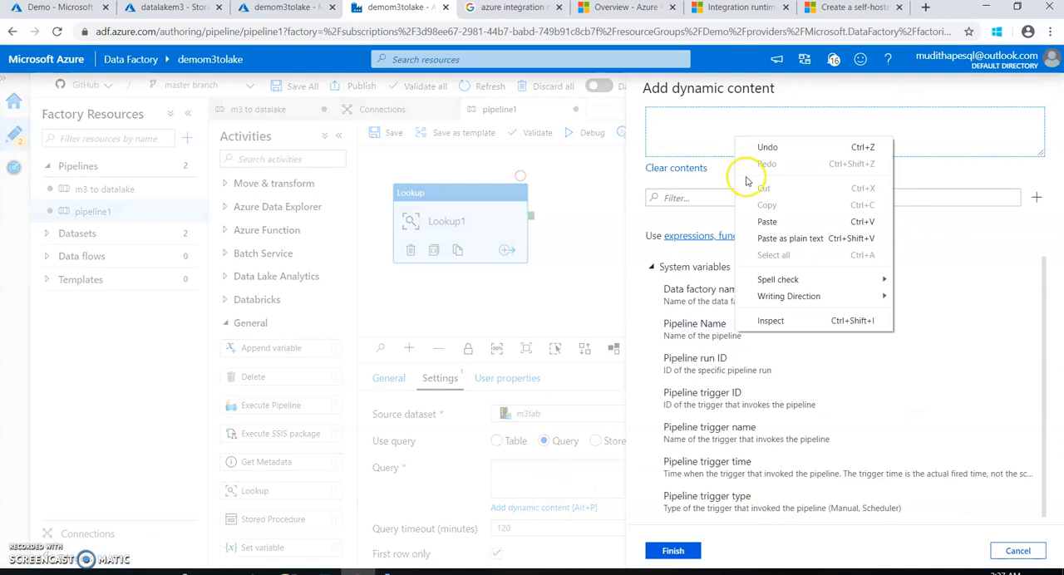
pyautogui.click(772, 219)
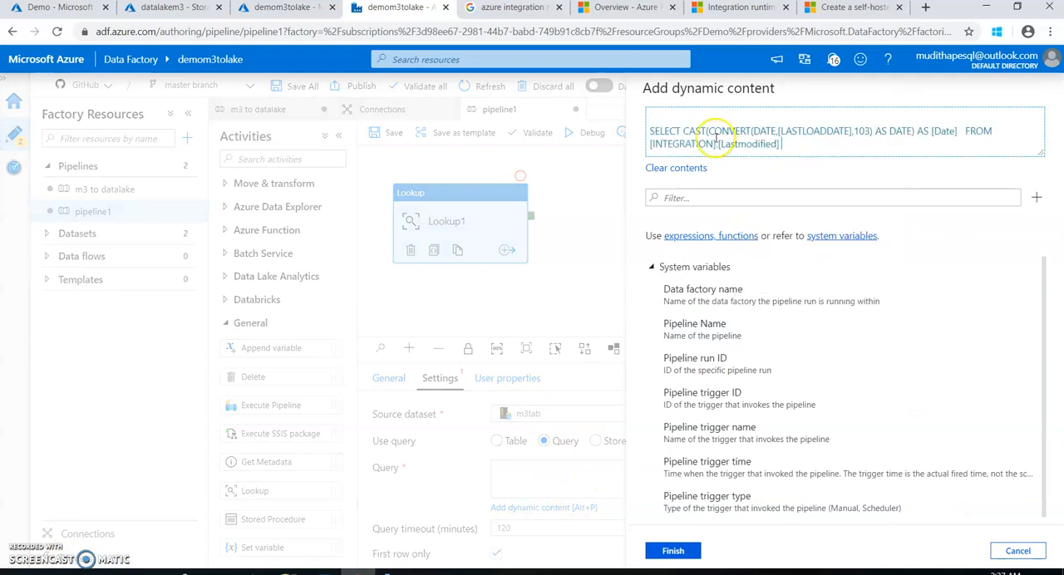
pyautogui.click(651, 132)
pyautogui.press('BackSpace')
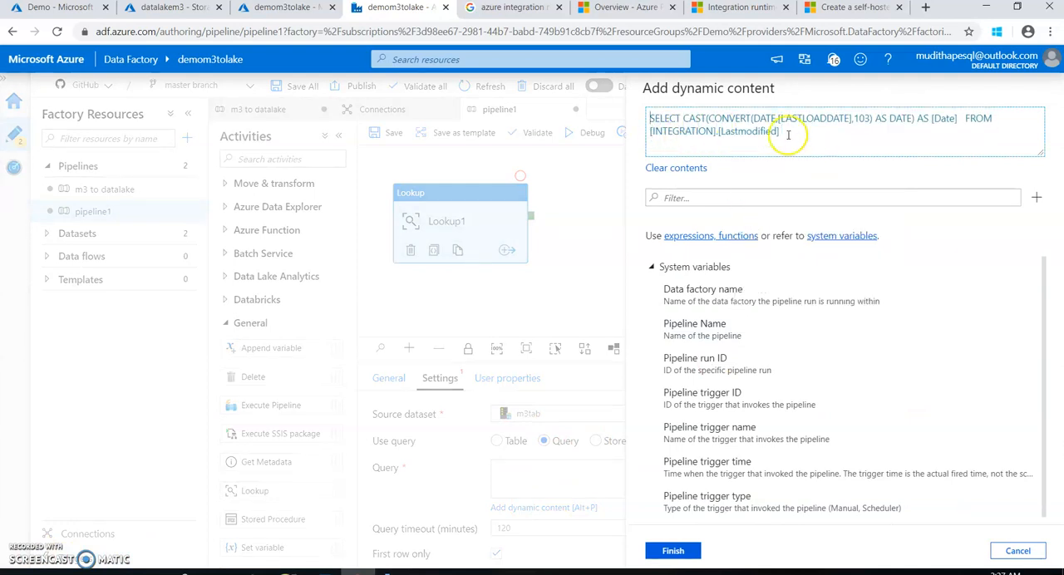
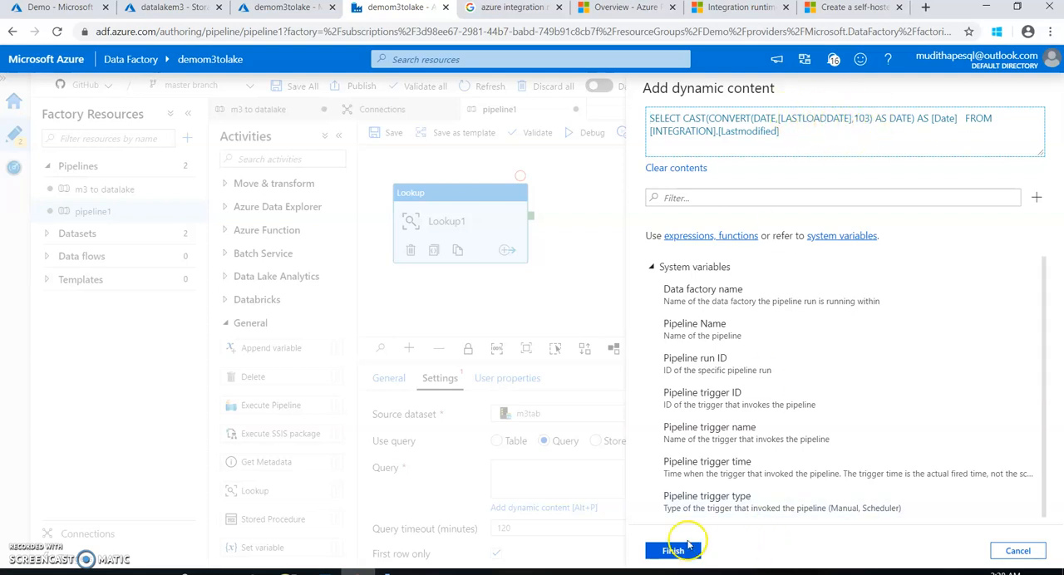
# Apply the Lookup activity's query and start a debug run of pipeline1
pyautogui.click(680, 553)
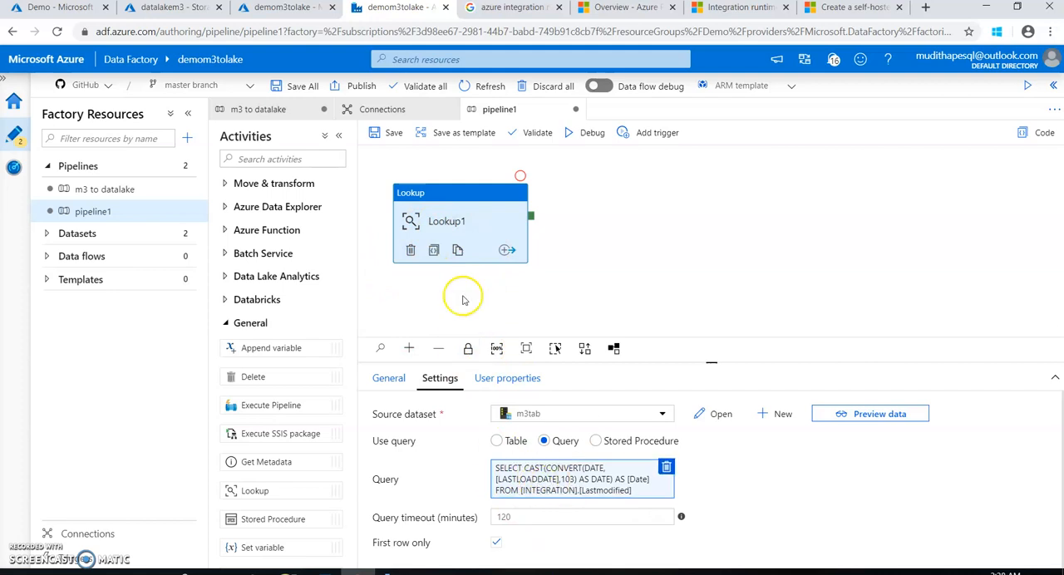
pyautogui.click(573, 142)
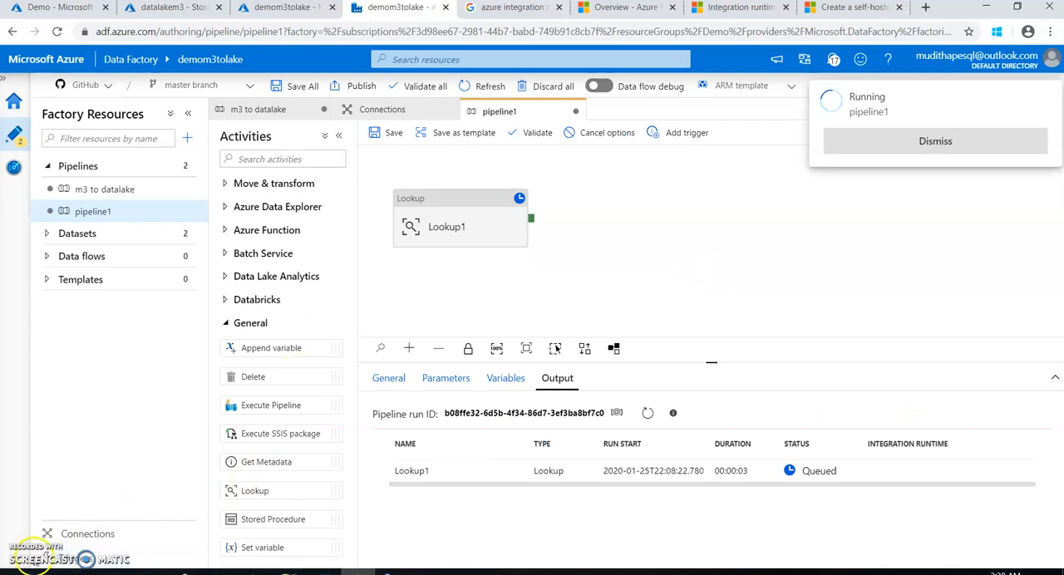
# Rename the Lookup activity as "Lookup LastLoaded Date" and save the pipeline
pyautogui.click(495, 205)
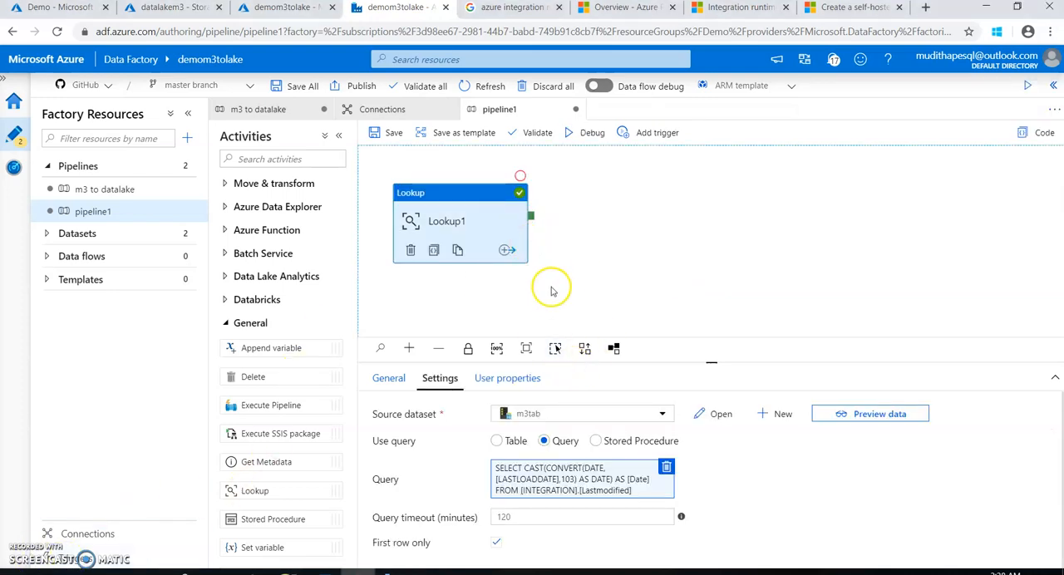
pyautogui.click(395, 380)
pyautogui.click(541, 413)
pyautogui.moveTo(541, 413); pyautogui.dragTo(451, 412)
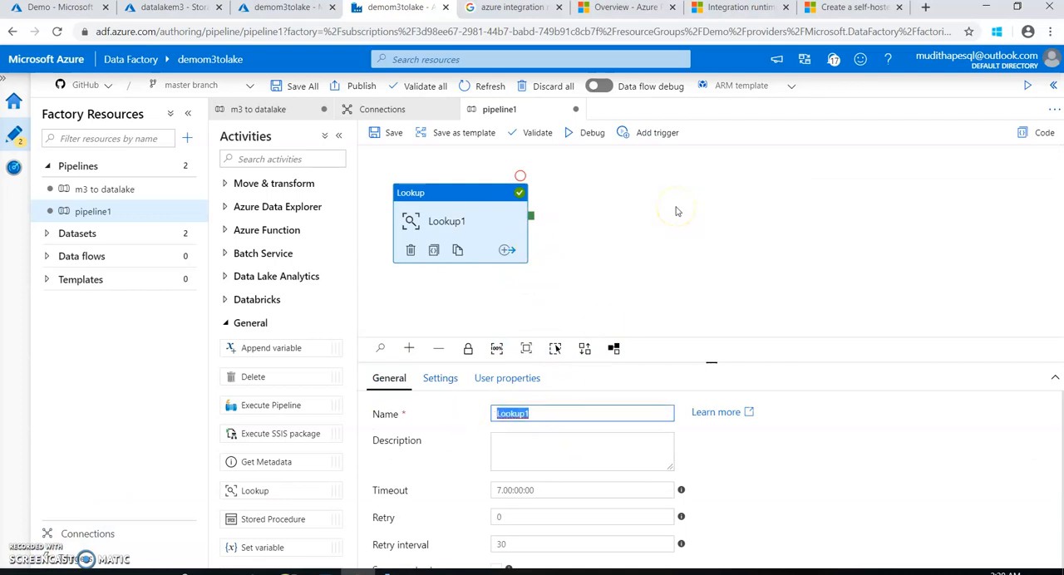
pyautogui.write('Lookup LastLoaded Date')
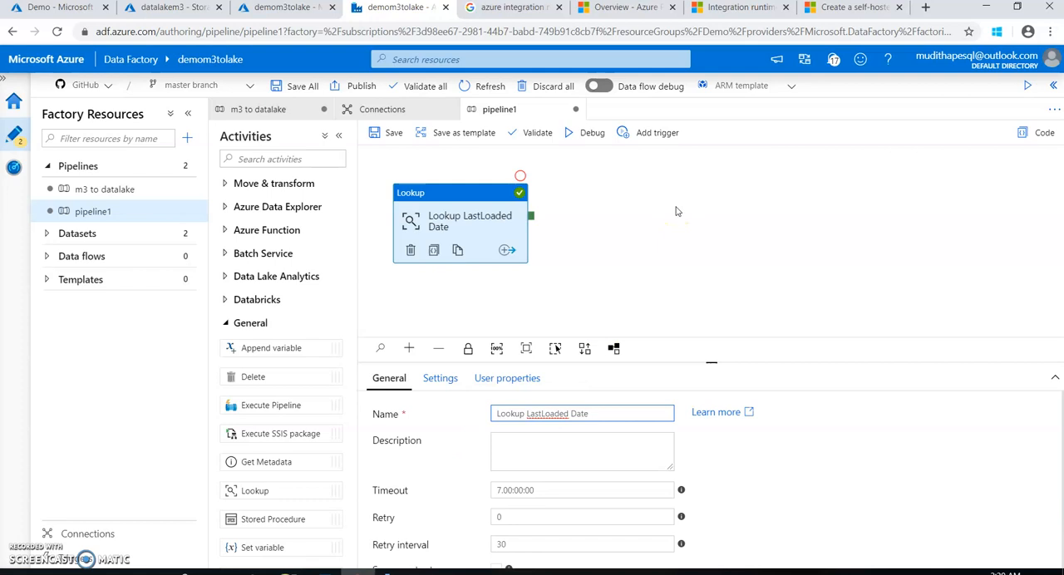
pyautogui.click(388, 133)
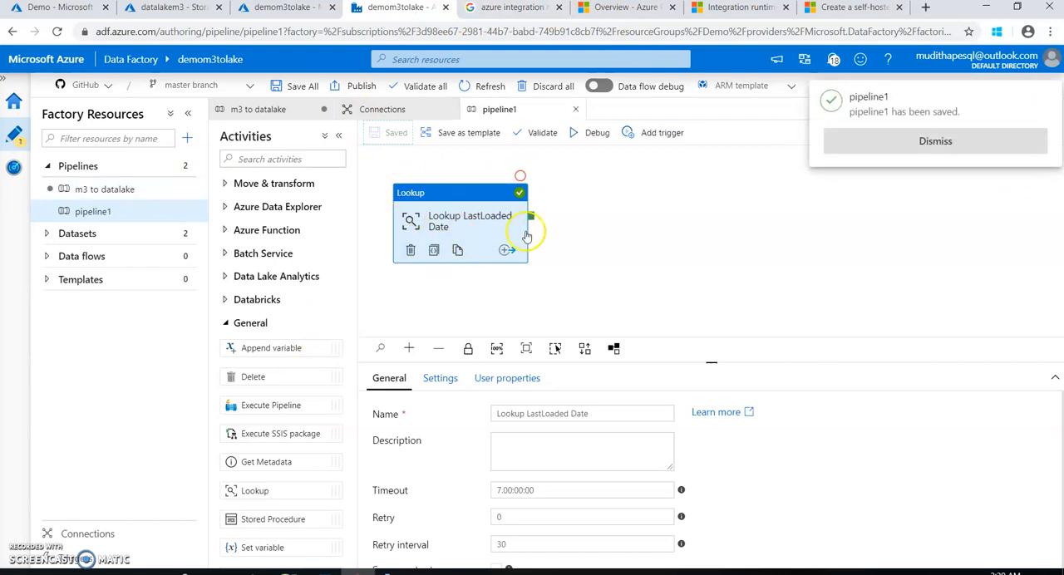
# Examine the date filter in the Copy m3 tables source query of the m3 to datalake pipeline, without editing it
pyautogui.click(279, 111)
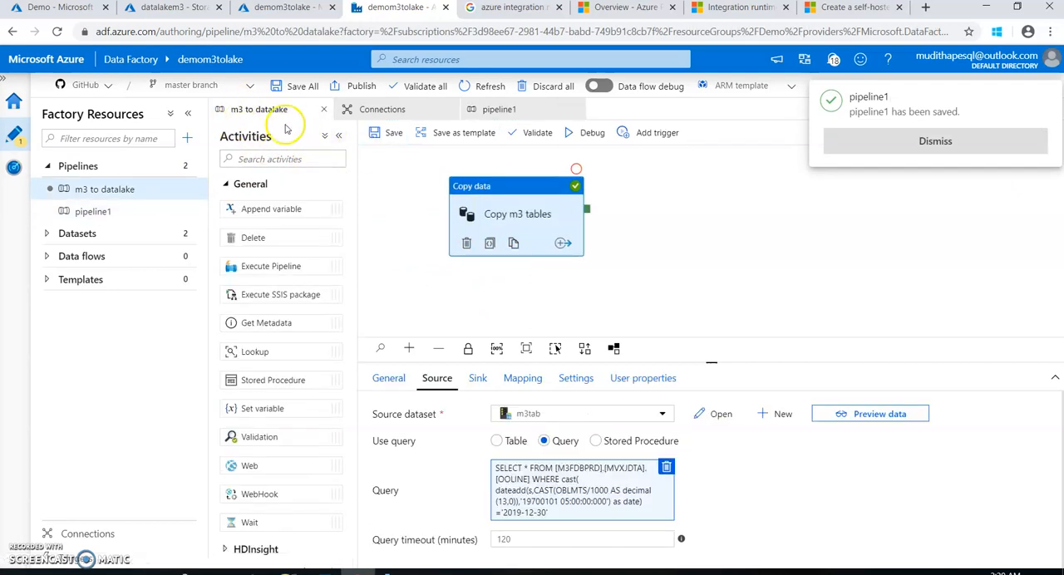
pyautogui.click(525, 503)
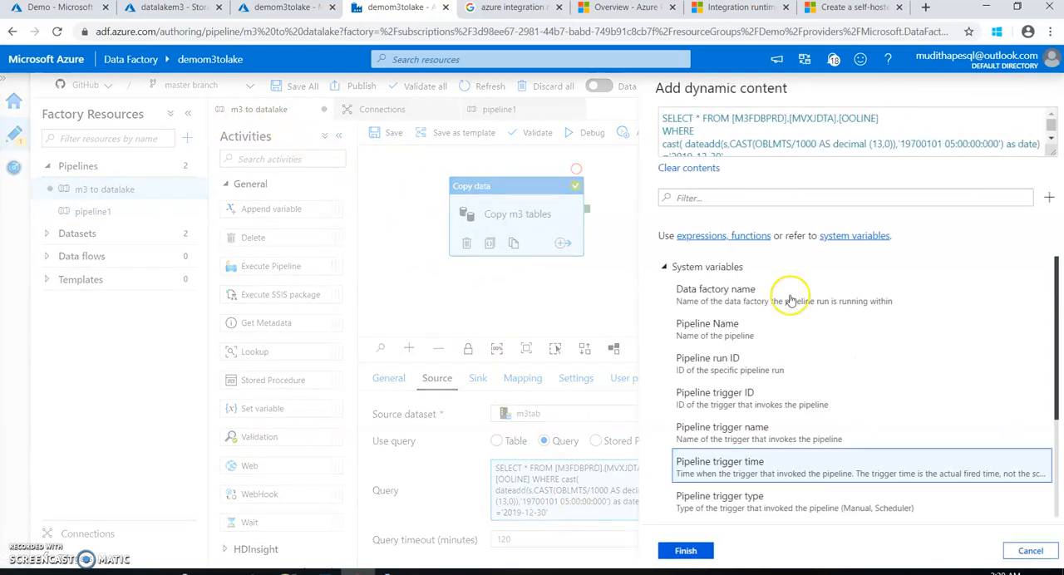
pyautogui.scroll(-1, 869, 124)
pyautogui.moveTo(713, 148); pyautogui.dragTo(684, 148)
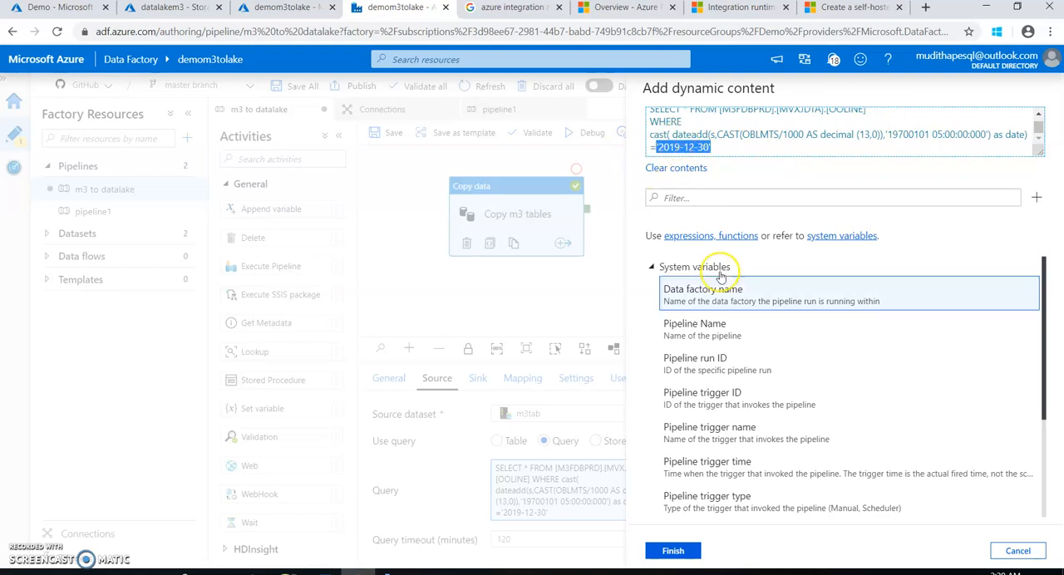
pyautogui.click(1018, 550)
# Rename pipeline1 as "incremental data load" and save it
pyautogui.click(501, 109)
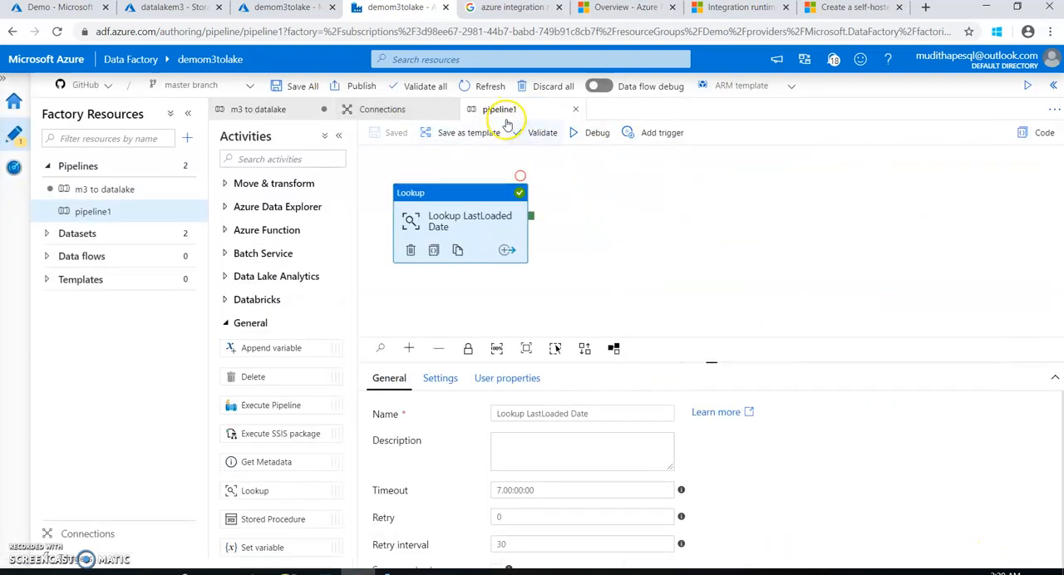
pyautogui.click(577, 323)
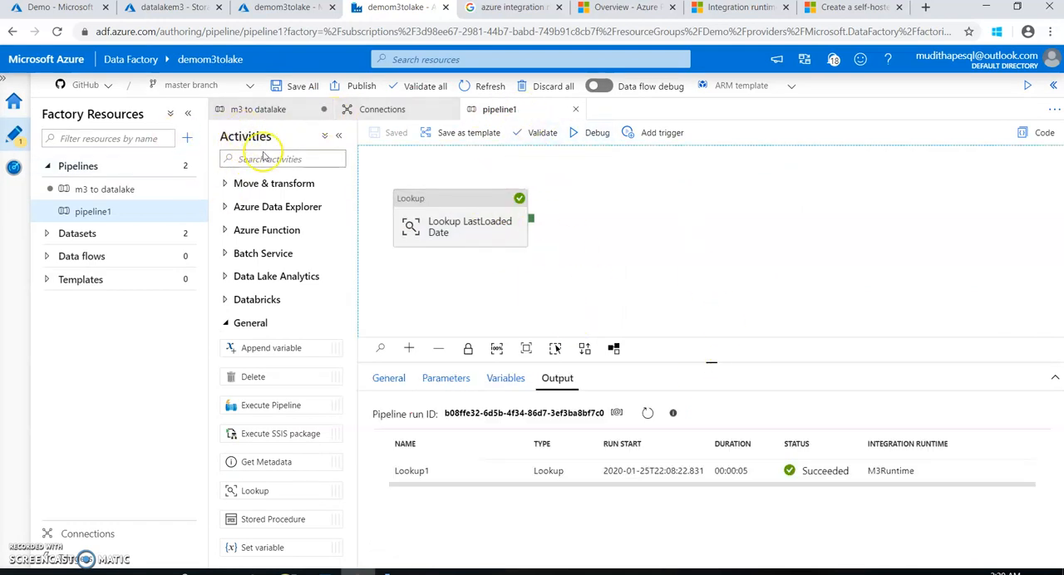
pyautogui.click(259, 110)
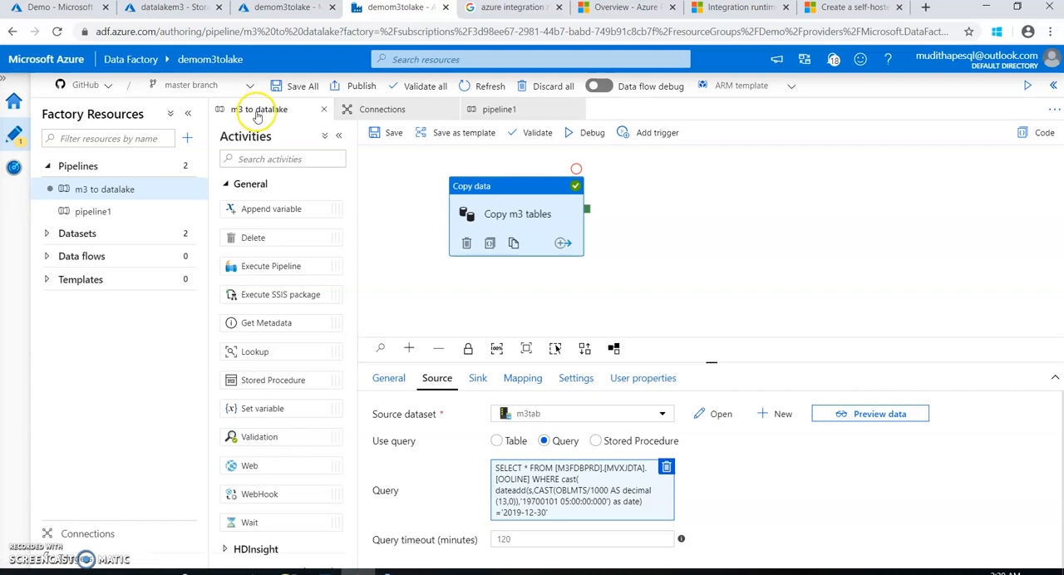
pyautogui.click(499, 109)
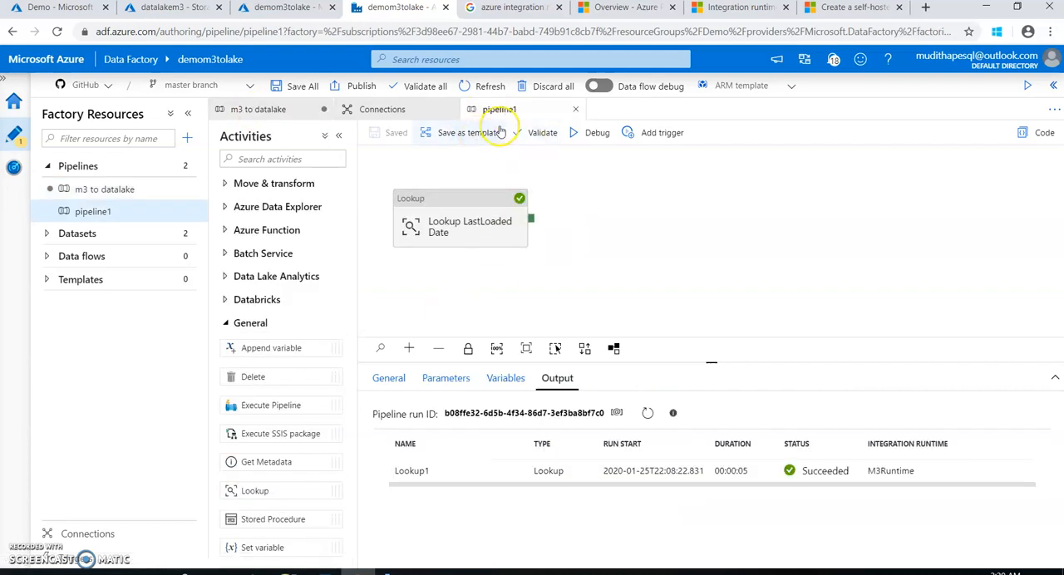
pyautogui.click(388, 378)
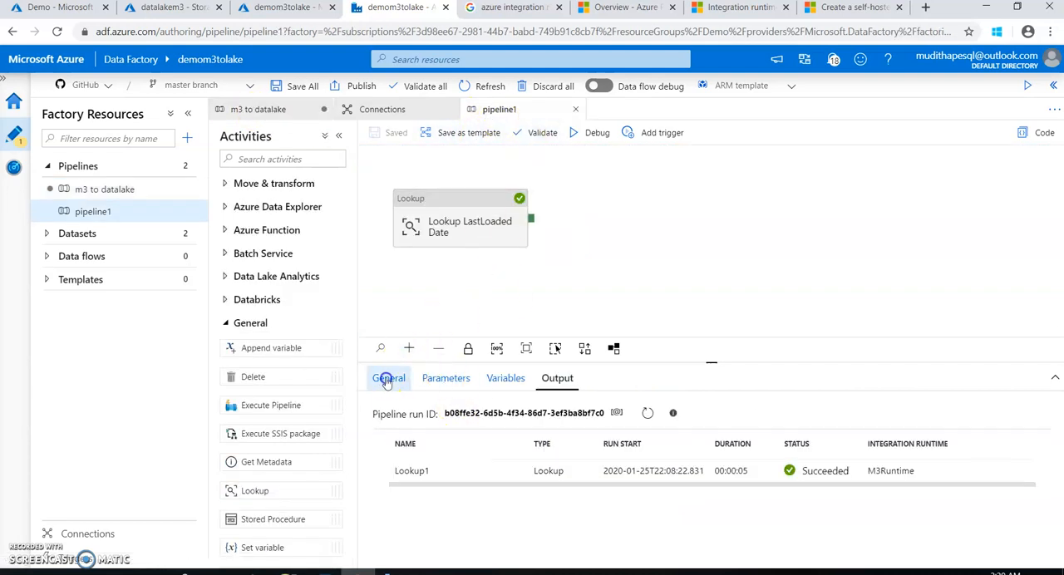
pyautogui.moveTo(536, 414); pyautogui.dragTo(449, 407)
pyautogui.write('increm')
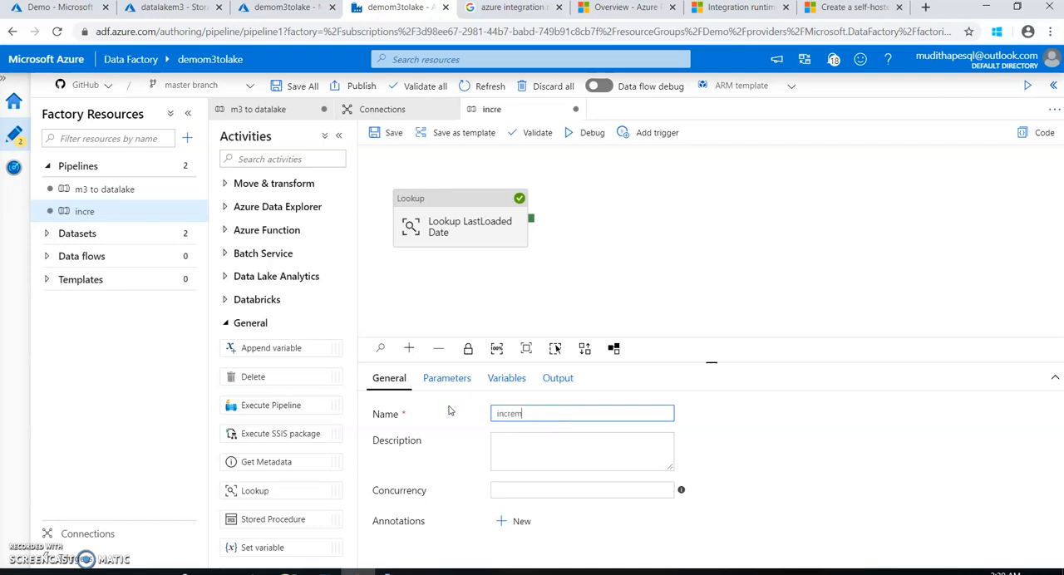
pyautogui.write('ental data ')
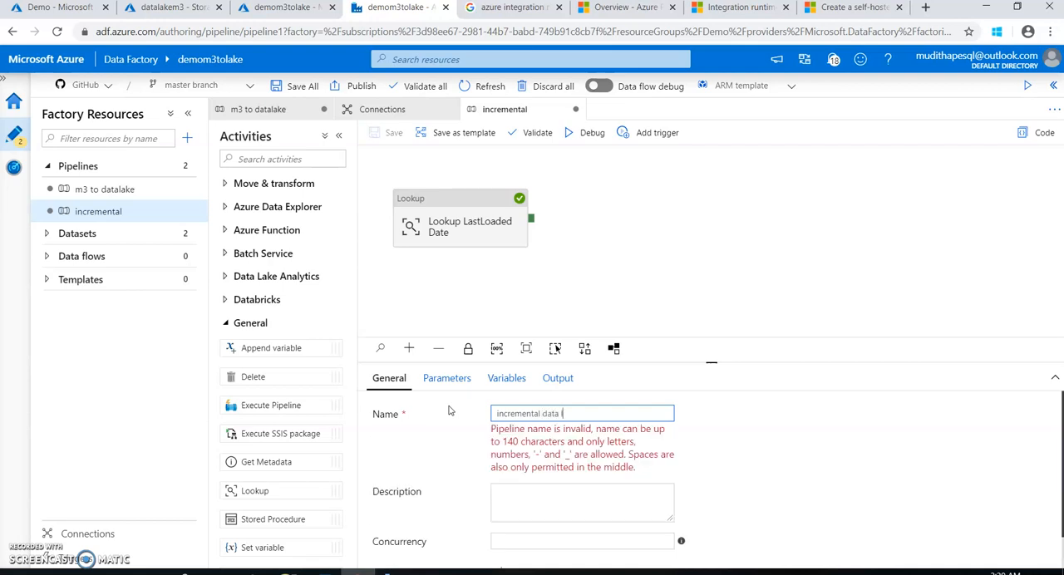
pyautogui.write('load')
pyautogui.click(388, 133)
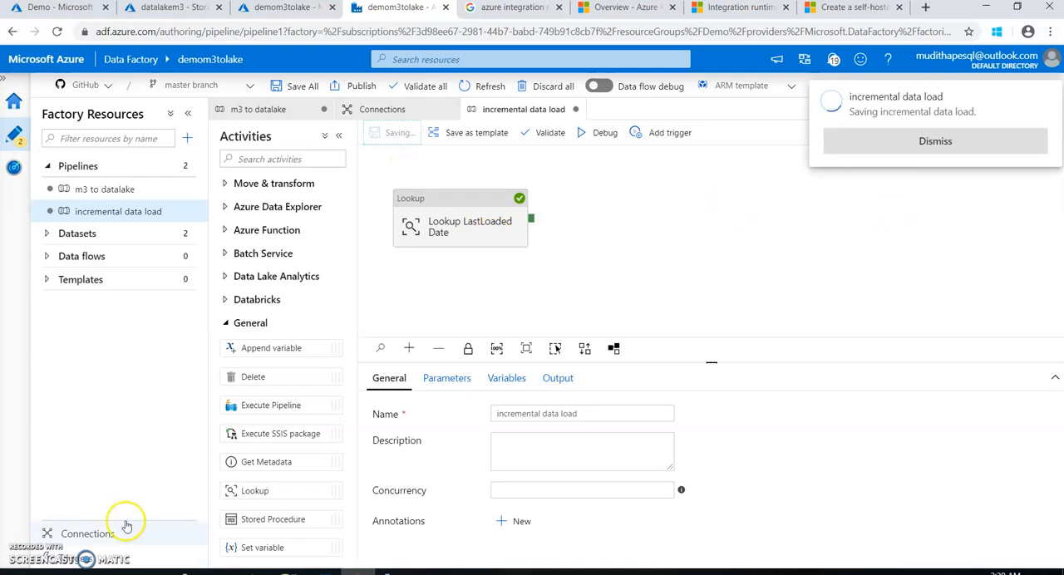
# Add a String parameter named LoadingDate to the m3 to datalake pipeline and save it
pyautogui.click(258, 109)
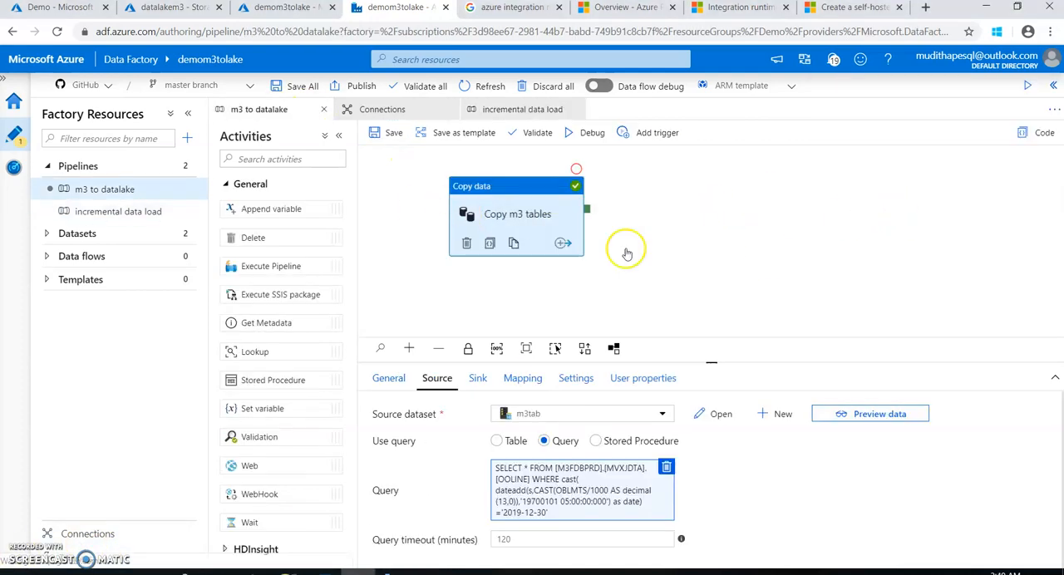
pyautogui.click(534, 226)
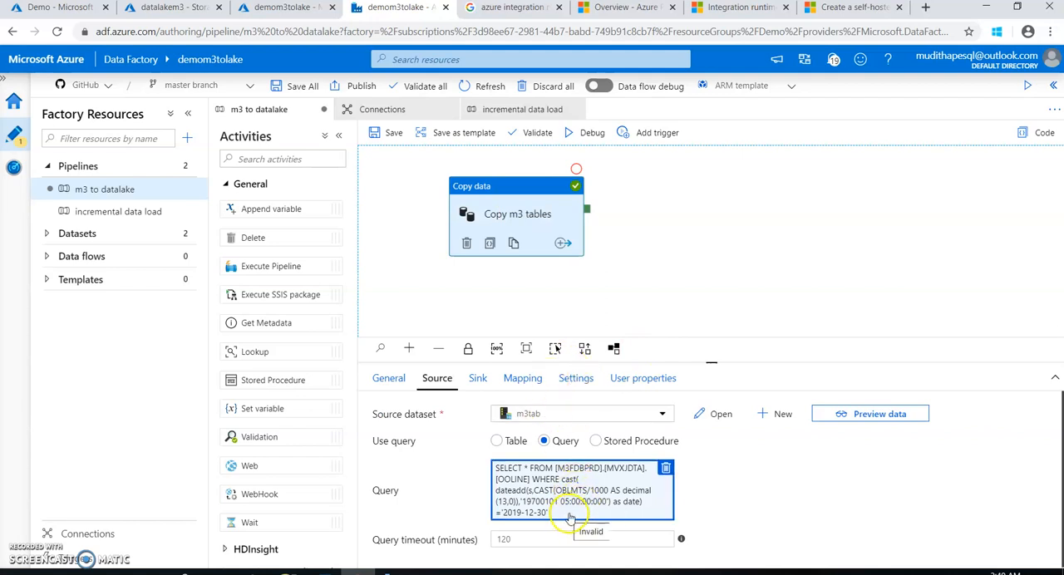
pyautogui.click(665, 320)
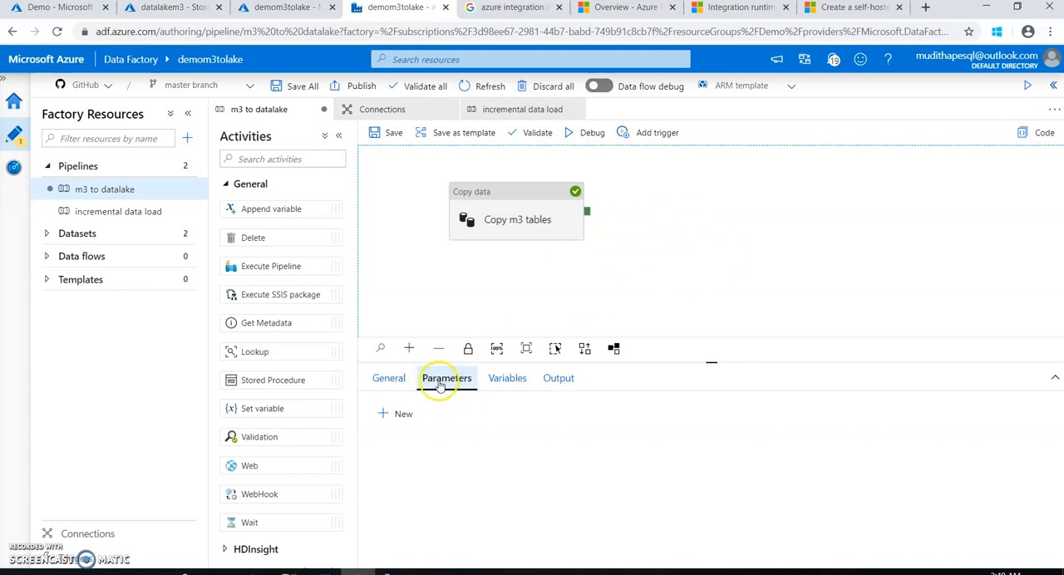
pyautogui.click(401, 414)
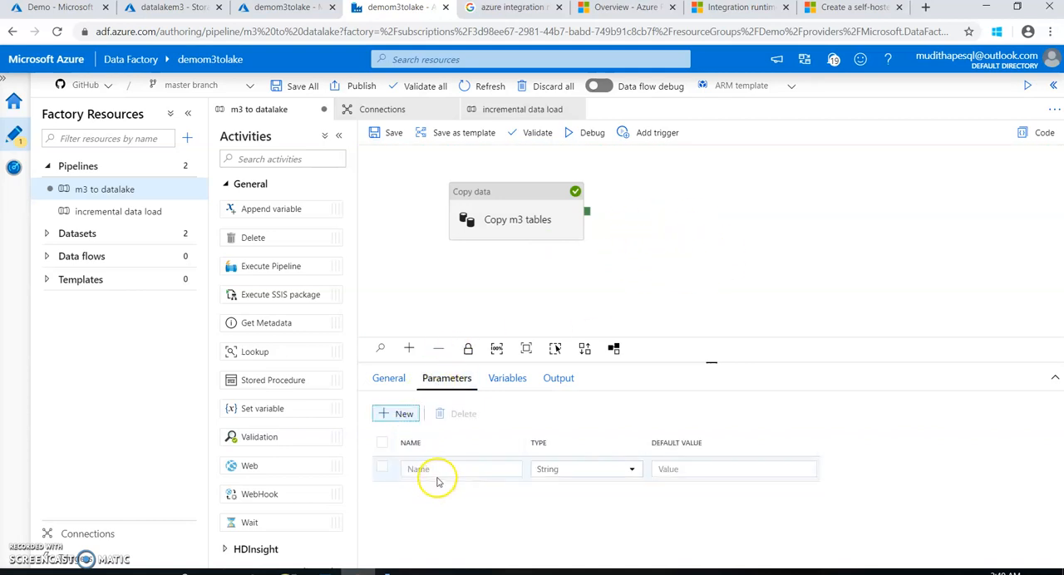
pyautogui.click(442, 470)
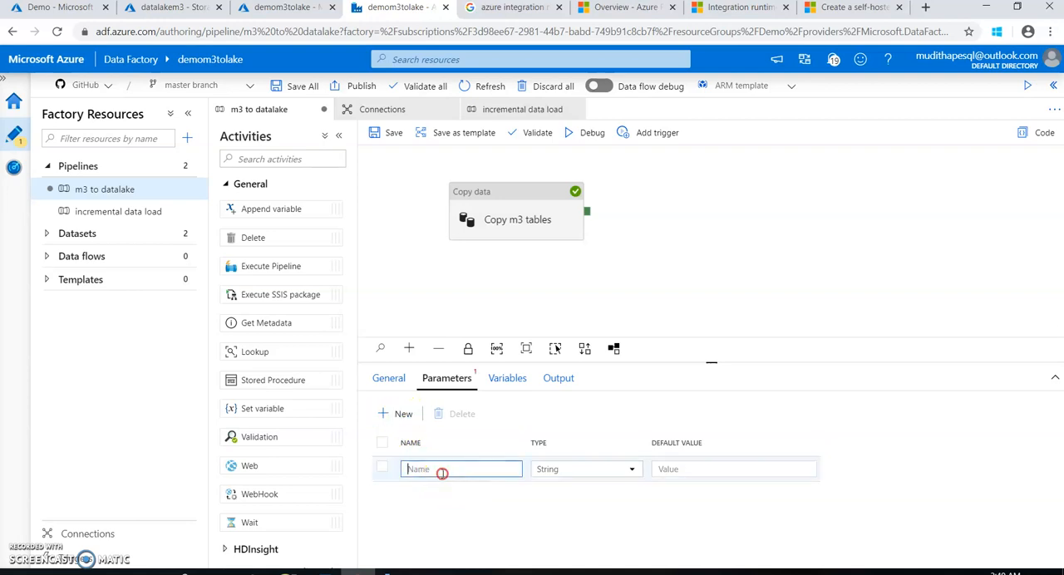
pyautogui.rightClick(442, 473)
pyautogui.click(485, 363)
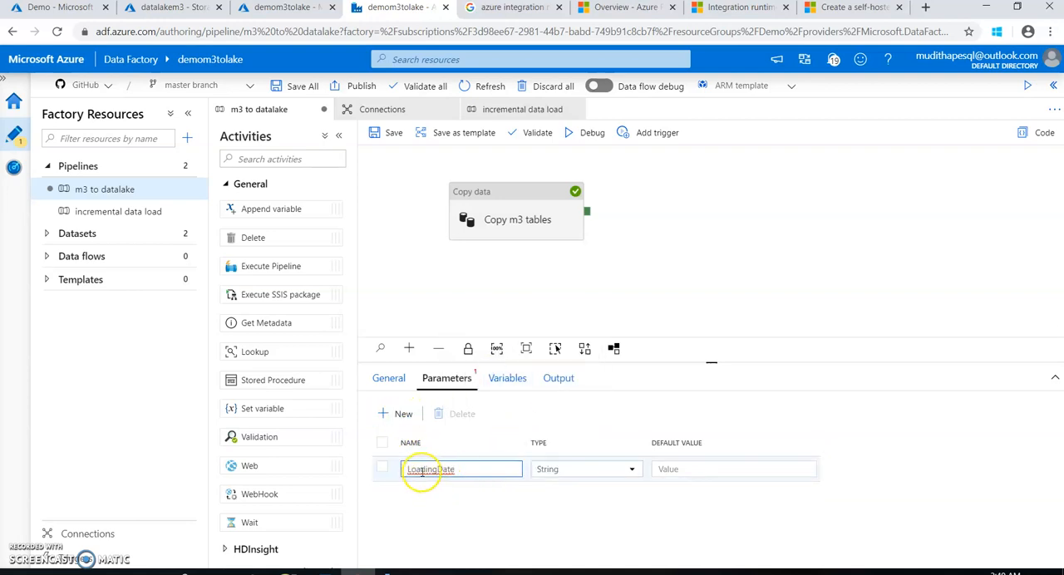
pyautogui.click(548, 515)
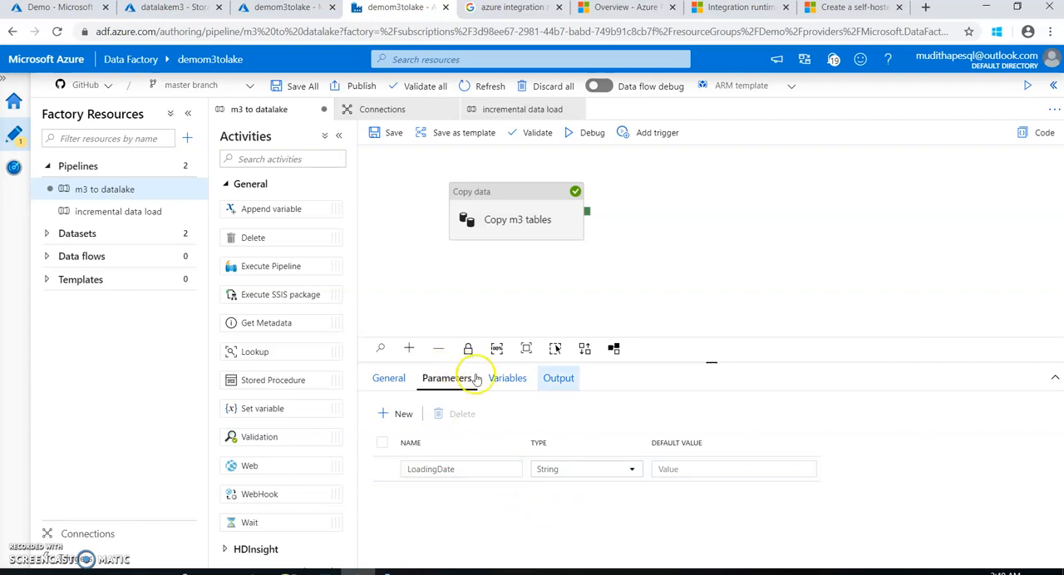
pyautogui.click(385, 134)
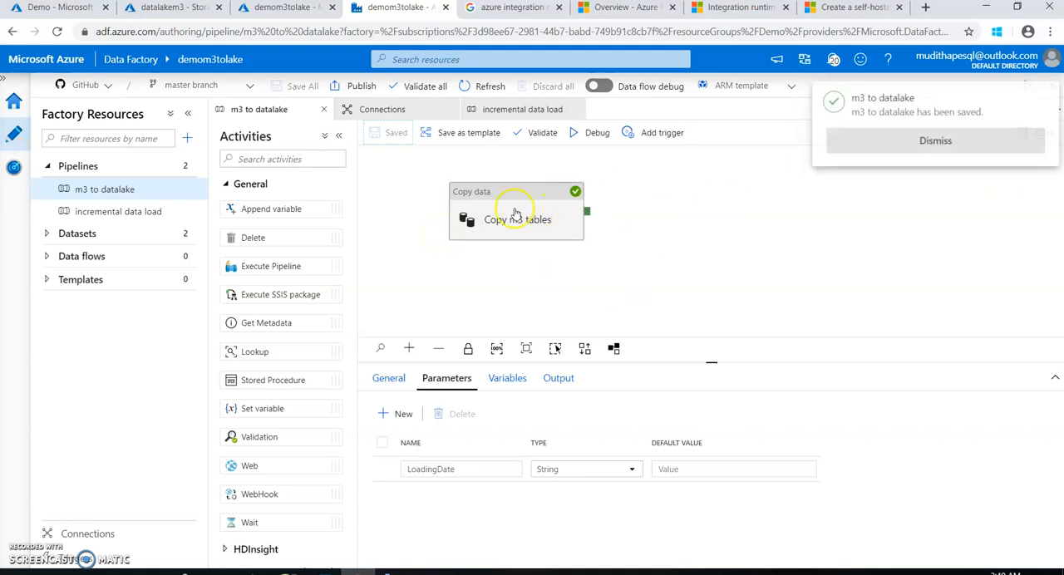
pyautogui.click(878, 142)
# Remove the hard-coded date from the WHERE condition in the Copy m3 tables source query
pyautogui.click(513, 210)
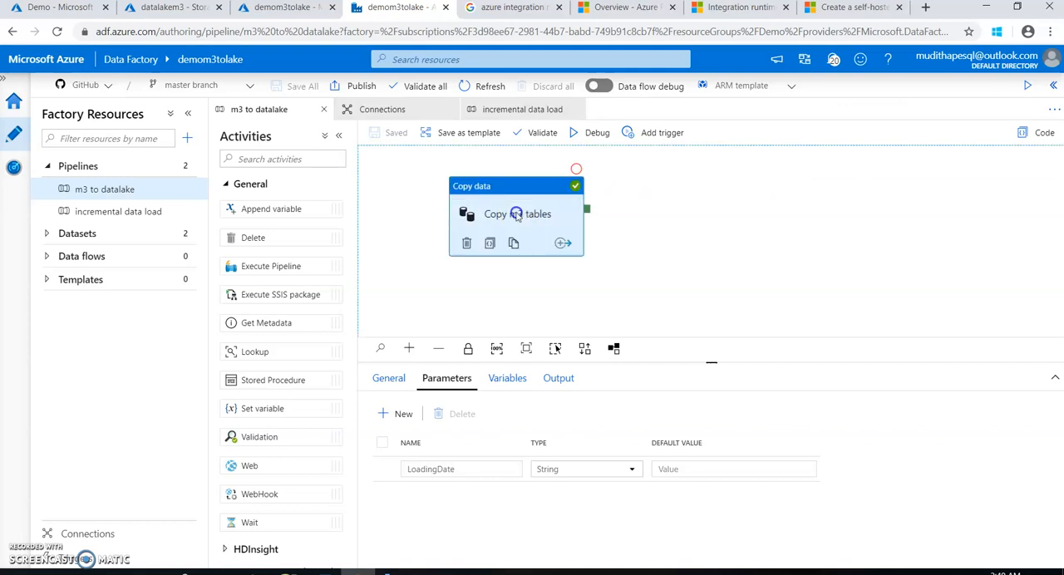
pyautogui.click(546, 486)
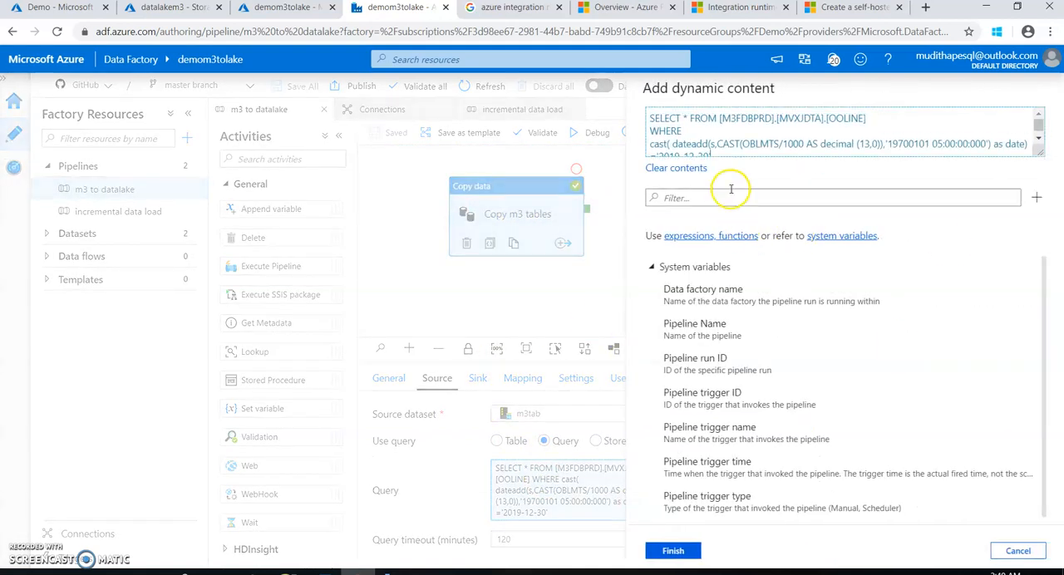
pyautogui.click(734, 150)
pyautogui.moveTo(723, 146); pyautogui.dragTo(670, 144)
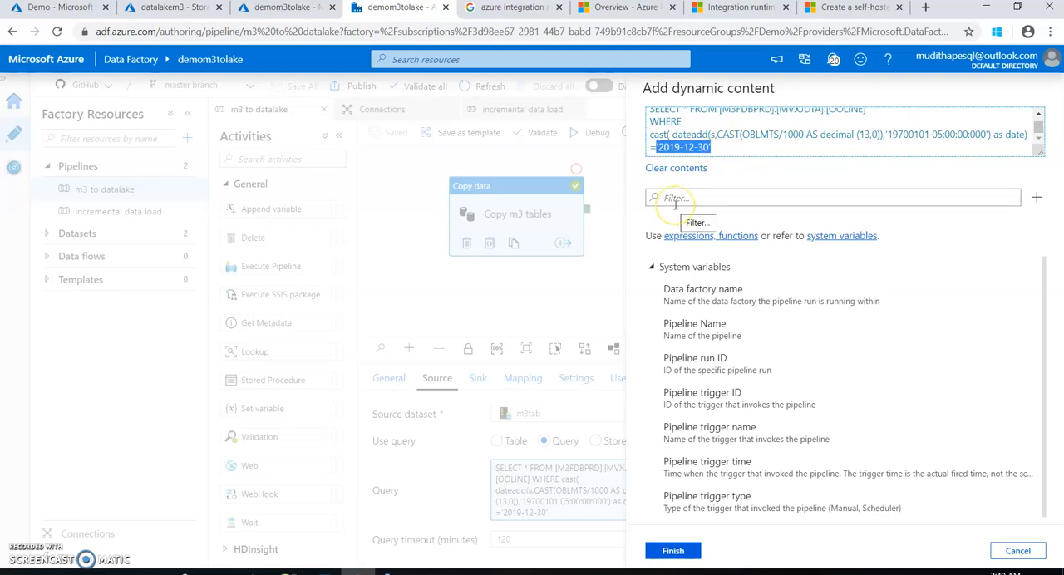
pyautogui.press('Delete')
# Insert the LoadingDate pipeline parameter once after the equals sign in the source query's WHERE condition
pyautogui.click(651, 267)
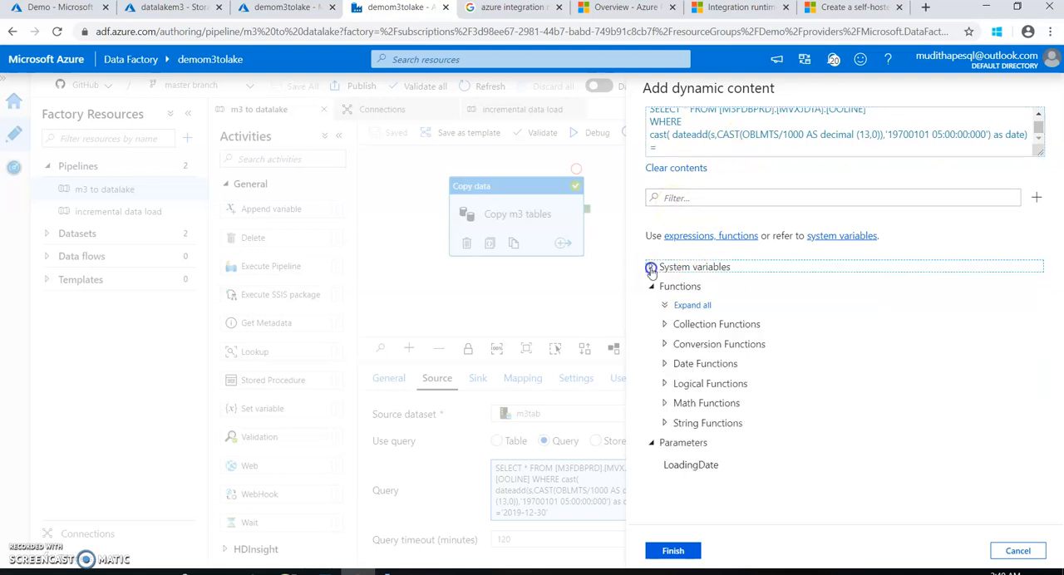
pyautogui.click(652, 288)
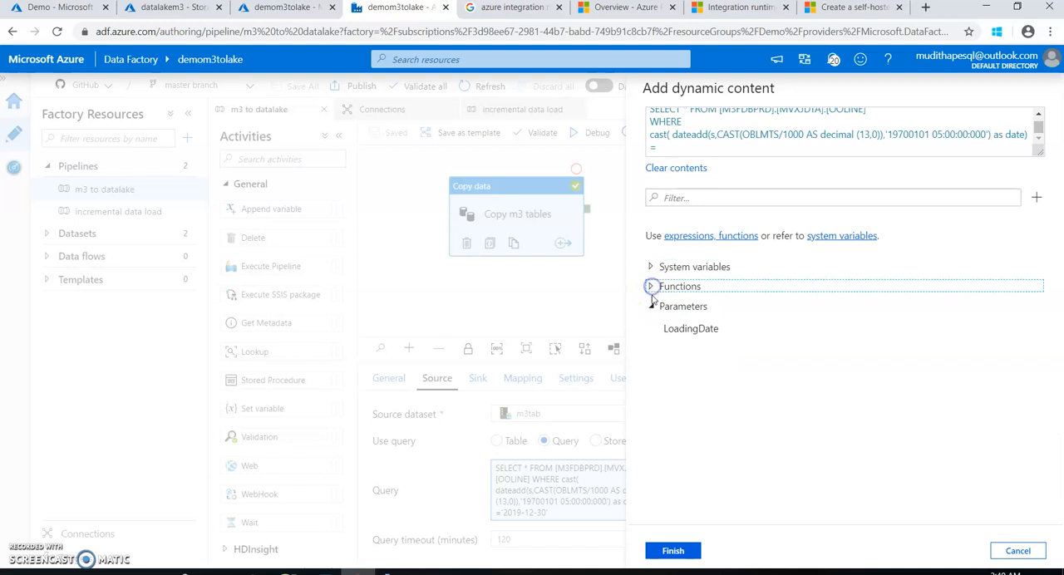
pyautogui.click(687, 146)
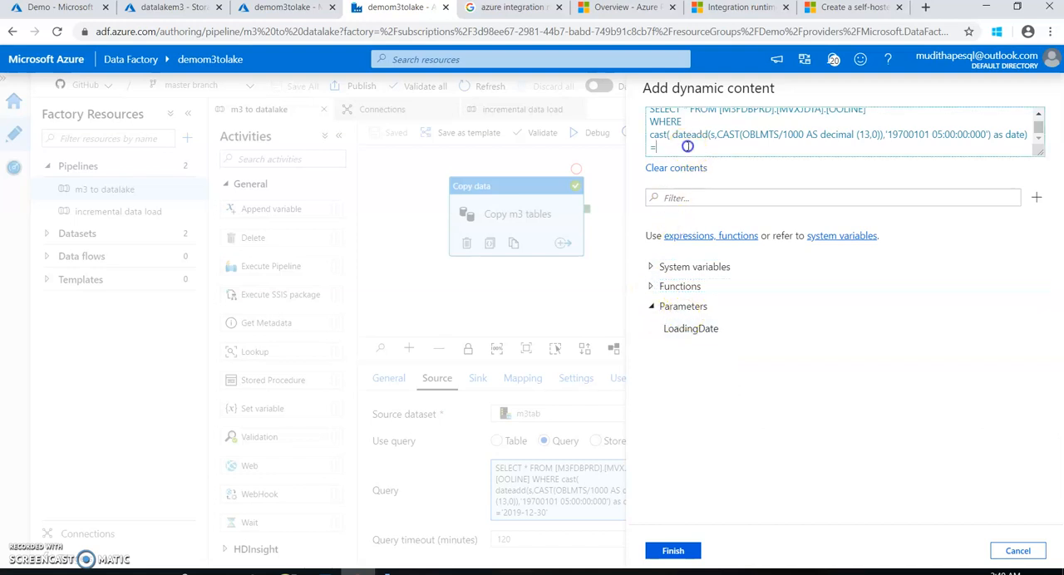
pyautogui.click(690, 329)
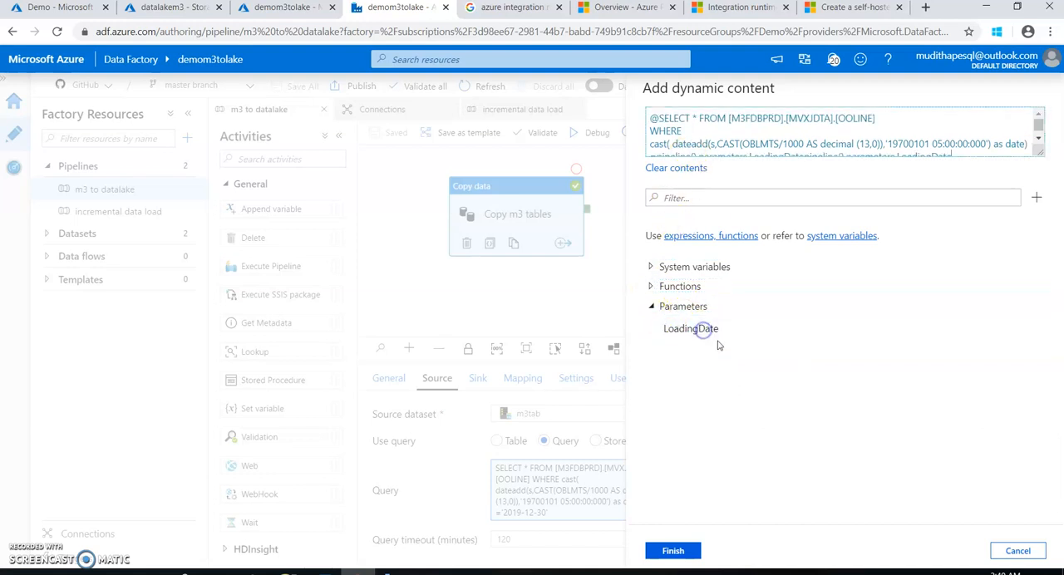
pyautogui.click(1039, 140)
pyautogui.moveTo(951, 152); pyautogui.dragTo(675, 147)
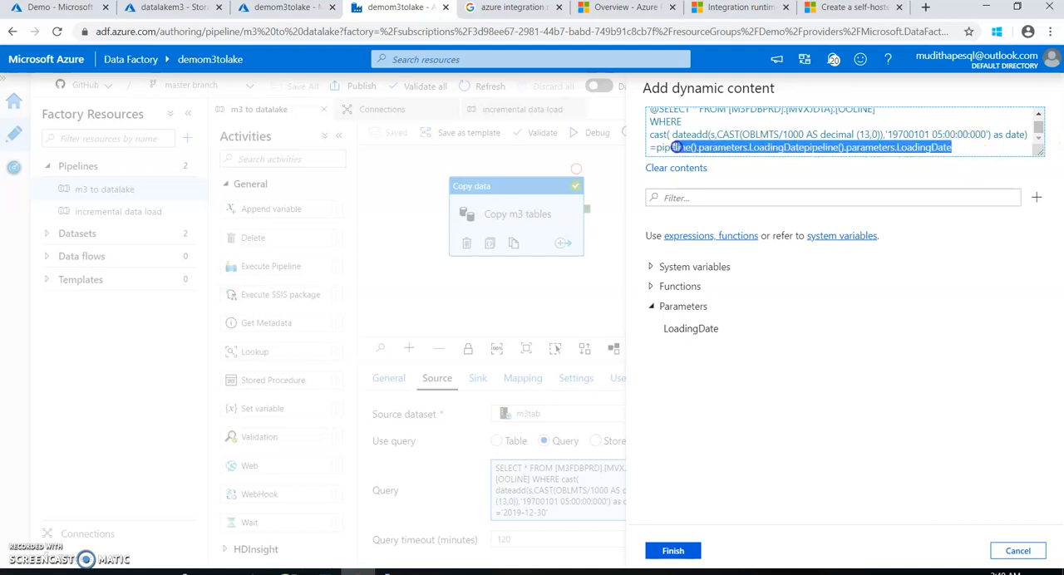
pyautogui.press('BackSpace')
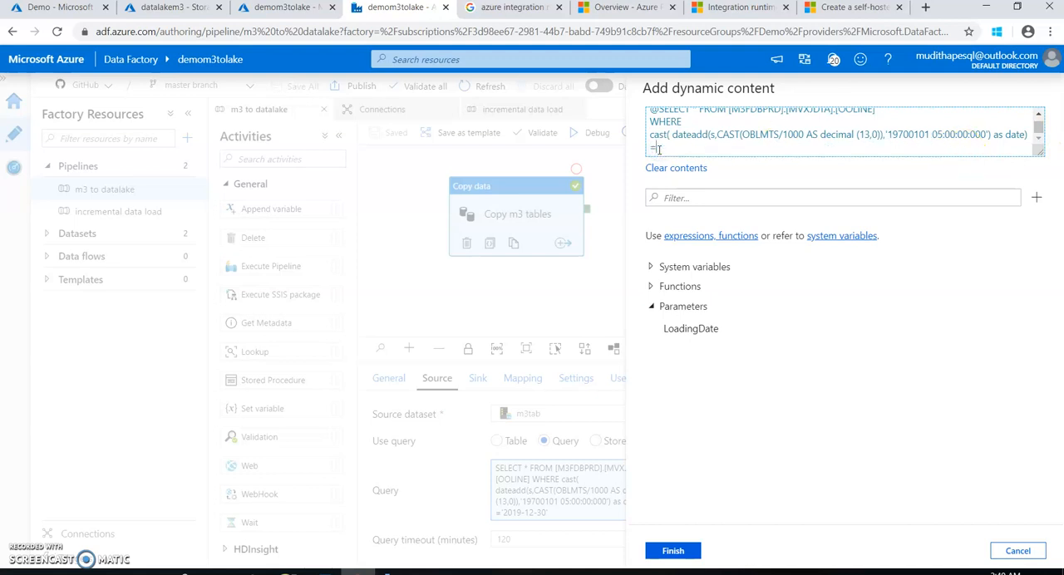
pyautogui.click(690, 329)
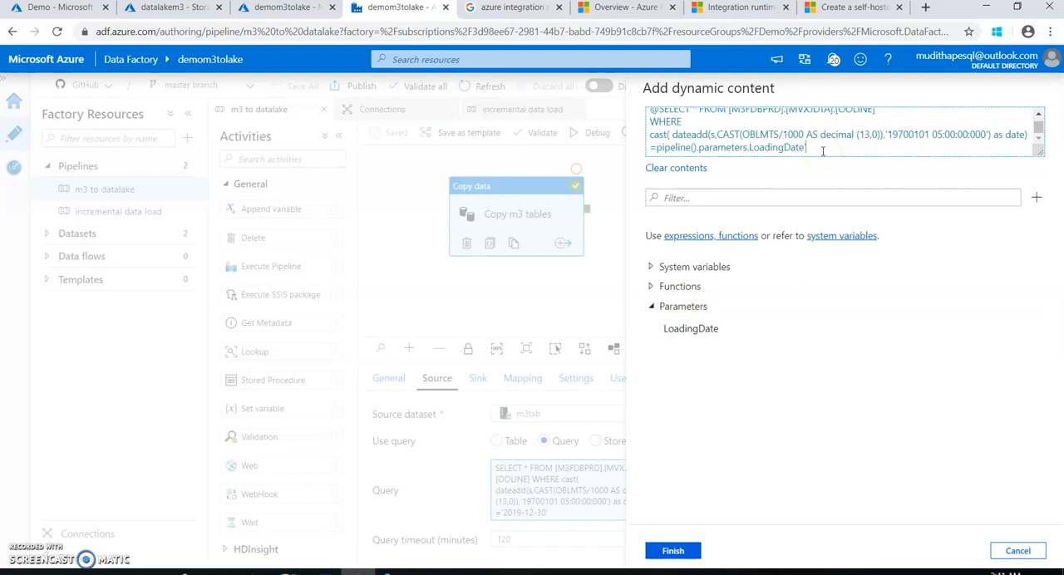
# Enclose pipeline().parameters.LoadingDate in single quotes, apply the query and save the m3 to datalake pipeline
pyautogui.click(655, 147)
pyautogui.write("'")
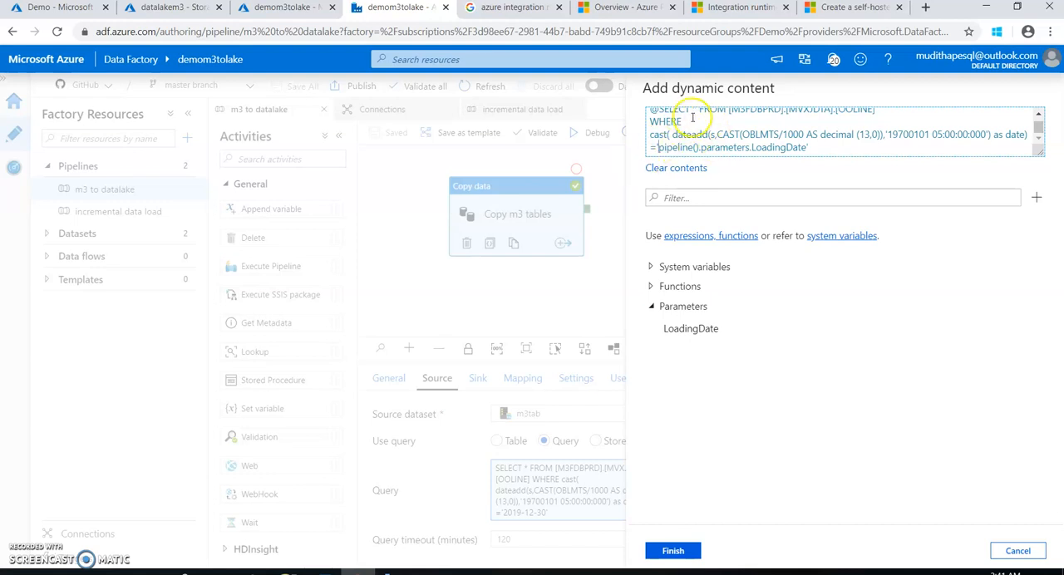
pyautogui.click(695, 552)
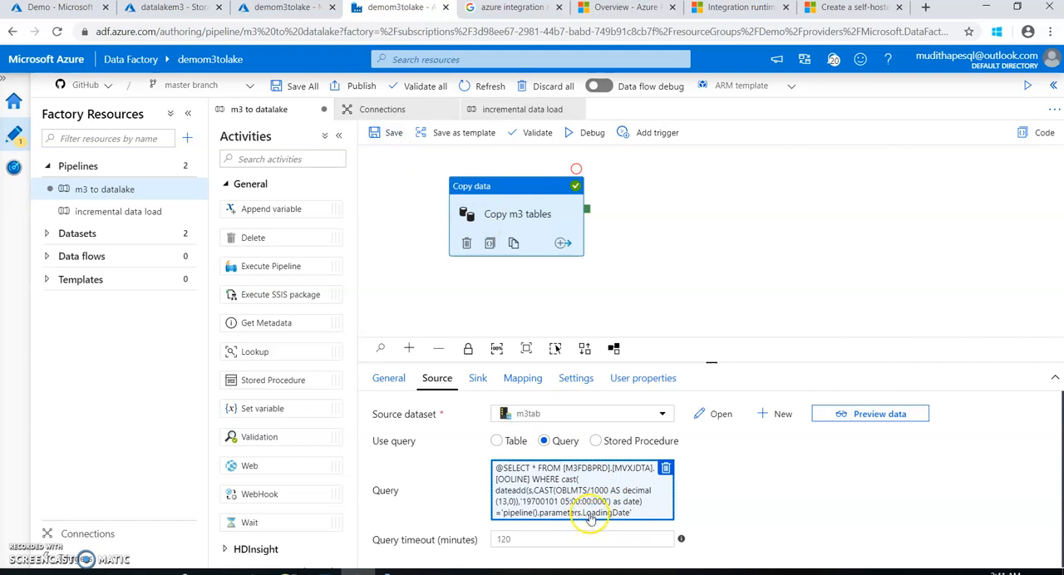
pyautogui.click(385, 133)
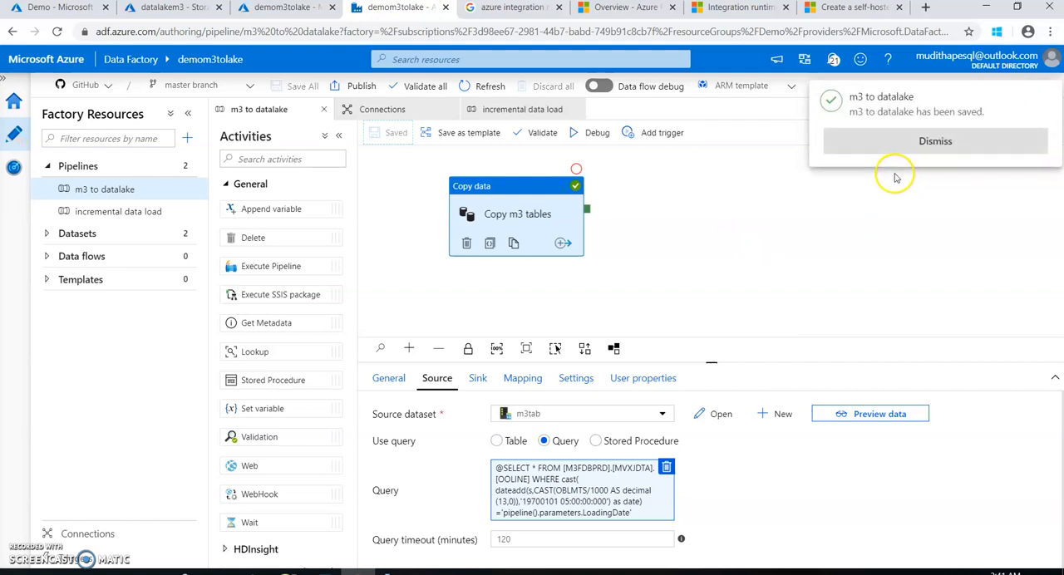
pyautogui.click(881, 148)
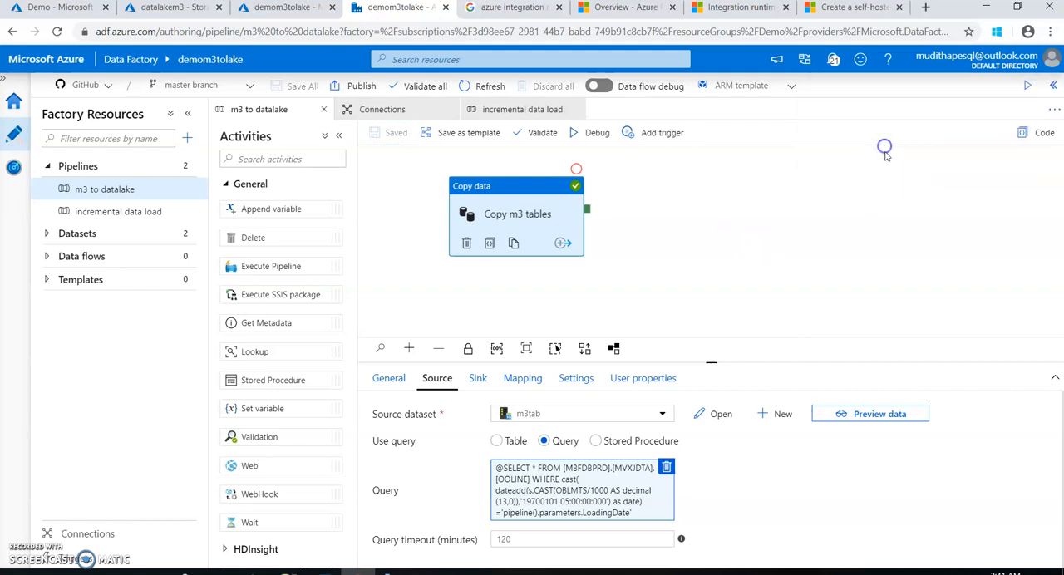
# Add an Execute Pipeline activity to the incremental data load pipeline and link the Lookup LastLoaded Date activity's success output to it
pyautogui.click(497, 114)
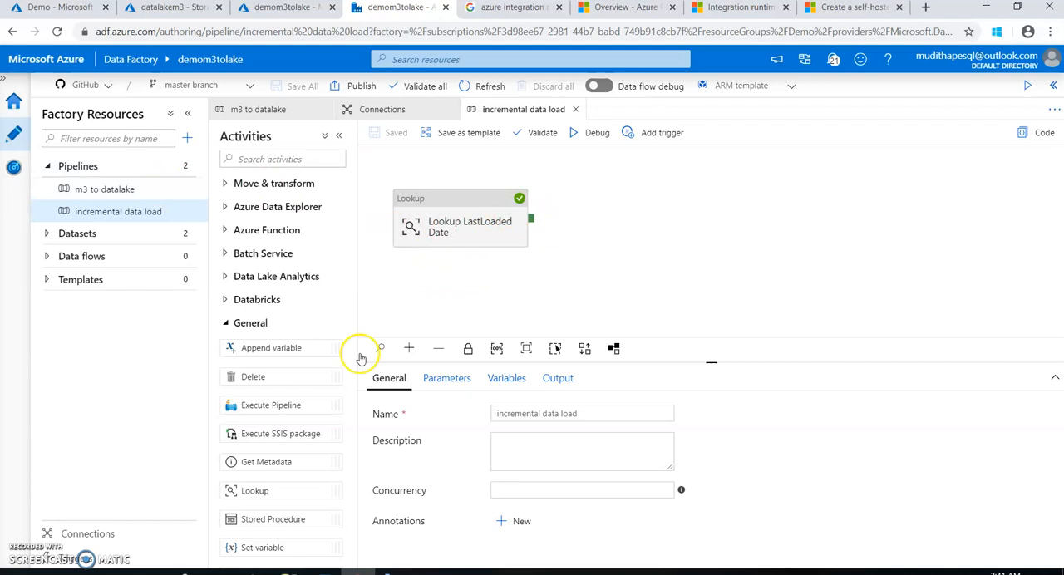
pyautogui.moveTo(265, 406); pyautogui.dragTo(635, 212)
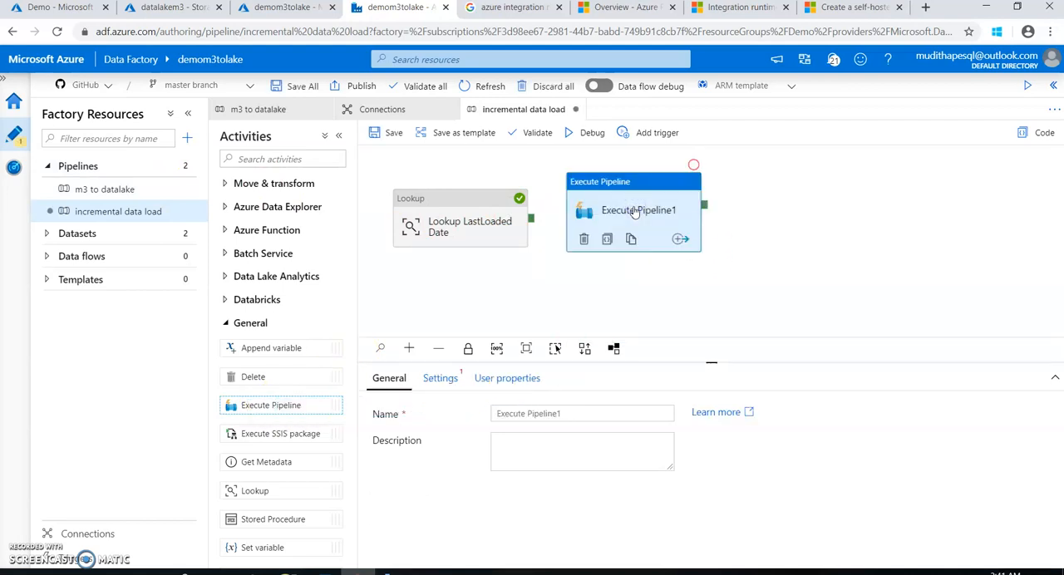
pyautogui.moveTo(530, 218); pyautogui.dragTo(583, 221)
pyautogui.click(614, 199)
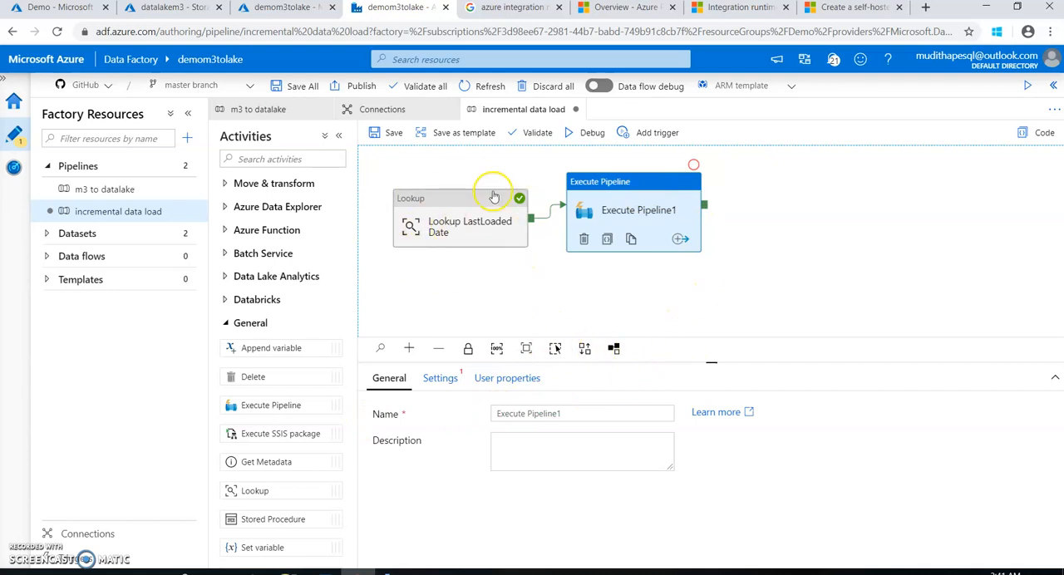
# Set the Execute Pipeline activity to invoke m3 to datalake and auto-fill that pipeline's parameters
pyautogui.click(440, 379)
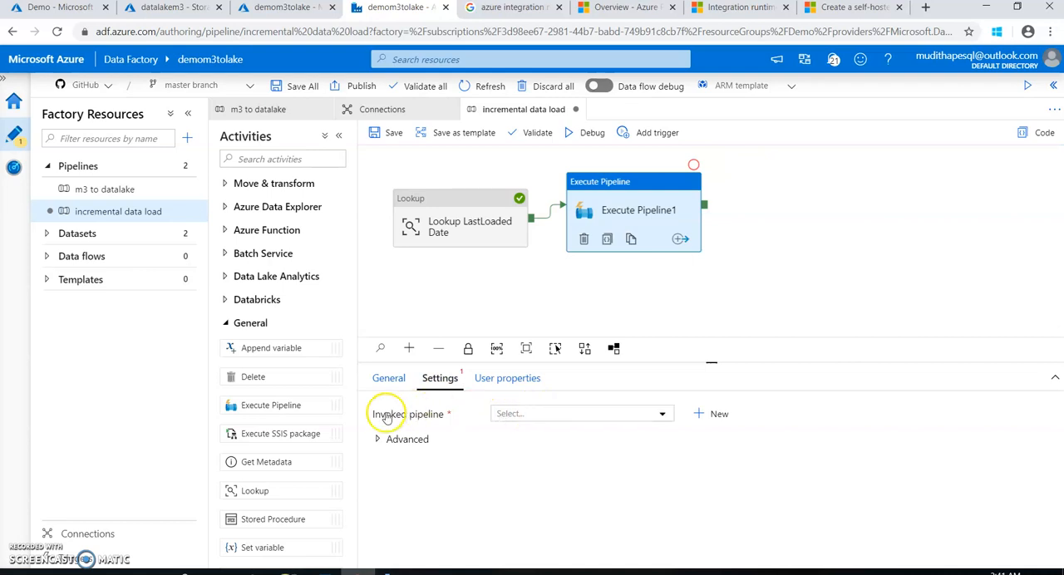
pyautogui.click(510, 420)
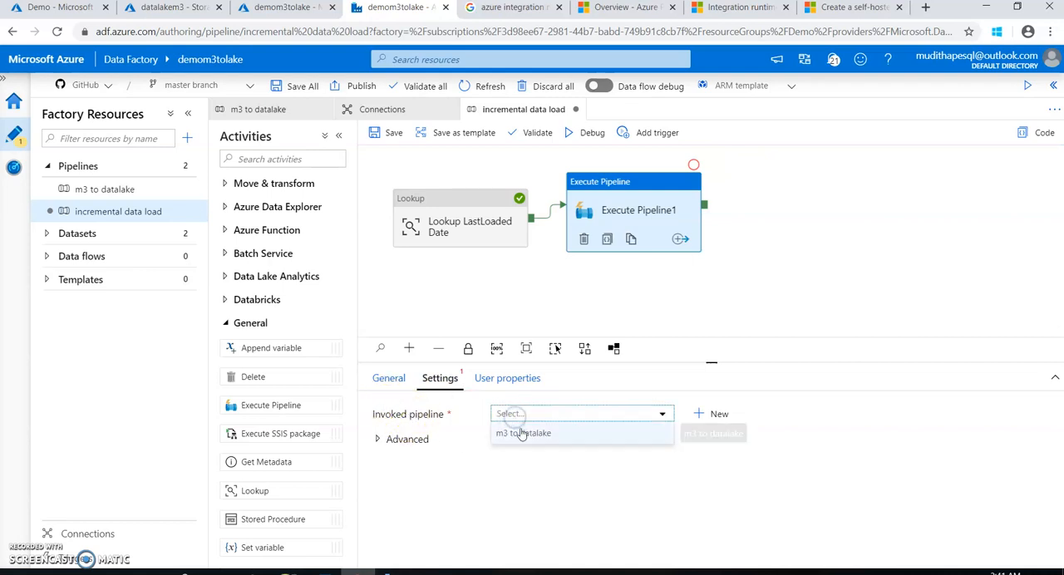
pyautogui.click(513, 432)
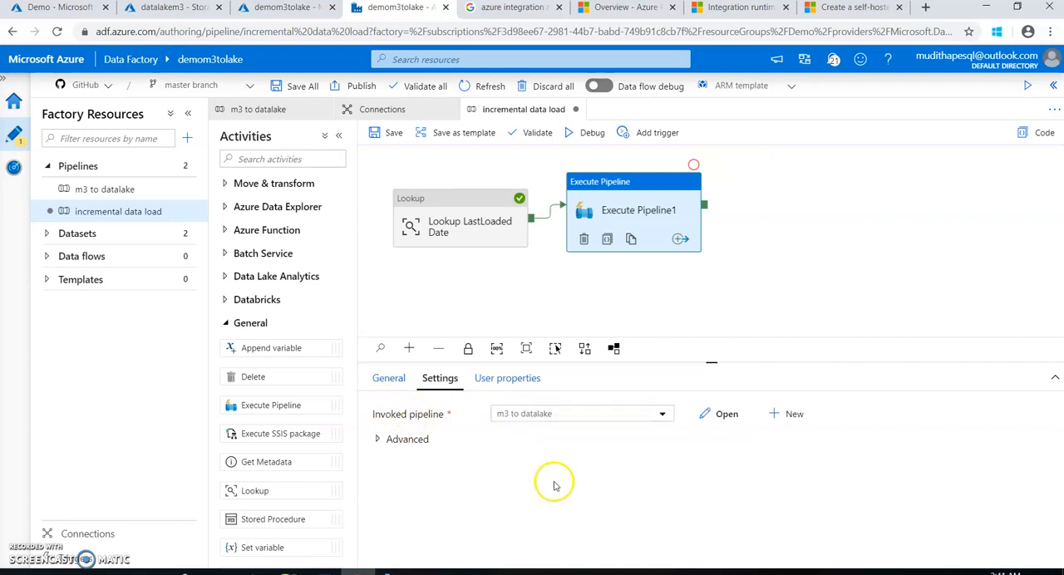
pyautogui.click(405, 441)
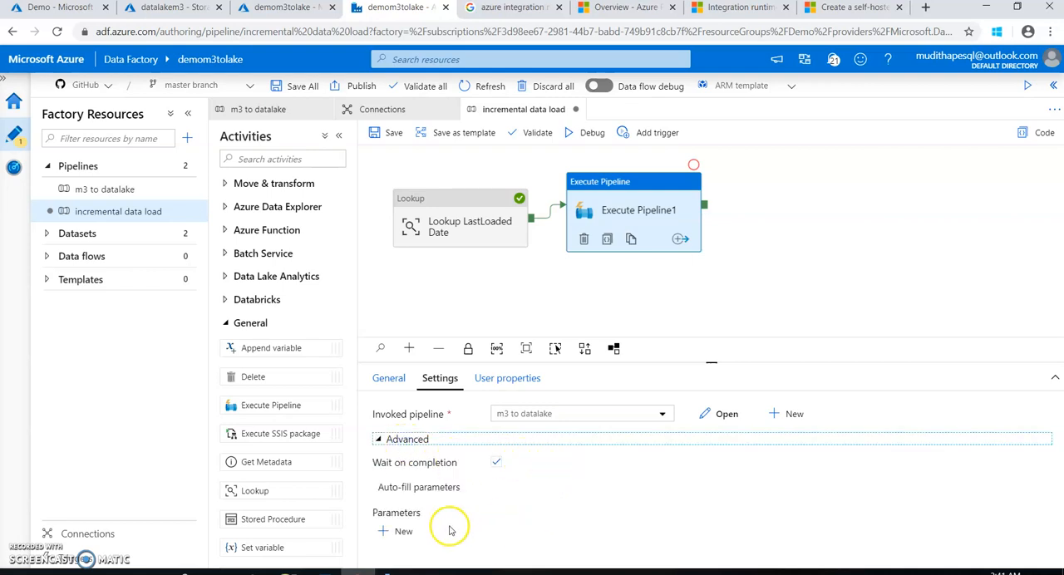
pyautogui.click(434, 495)
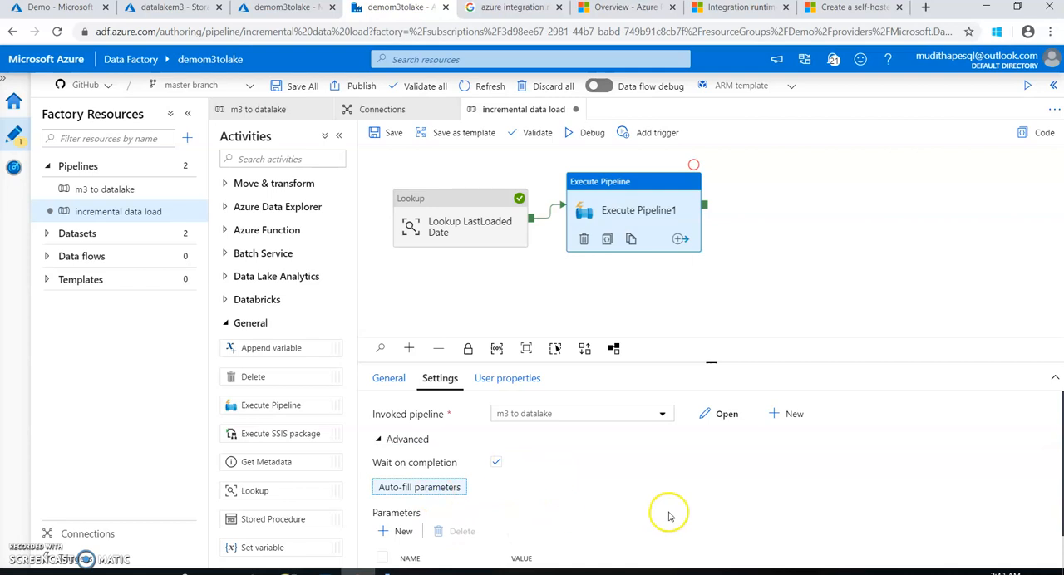
pyautogui.scroll(-1, 661, 490)
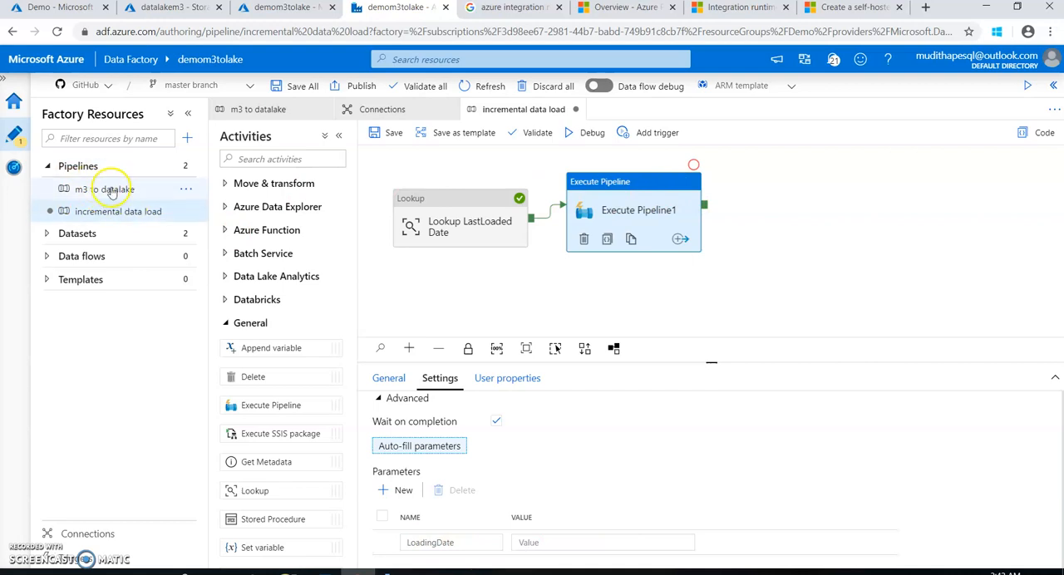
pyautogui.click(244, 115)
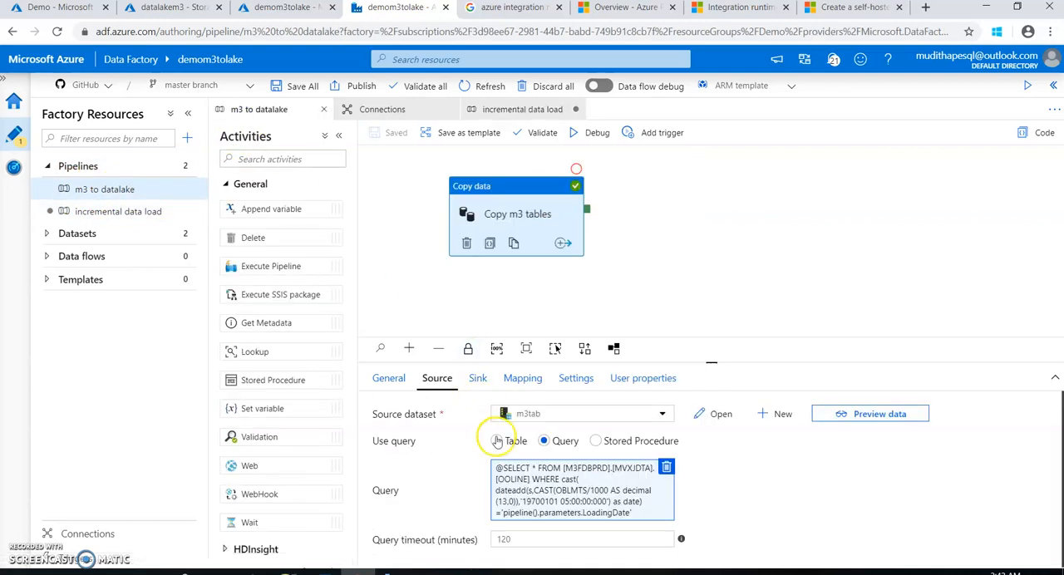
pyautogui.click(746, 353)
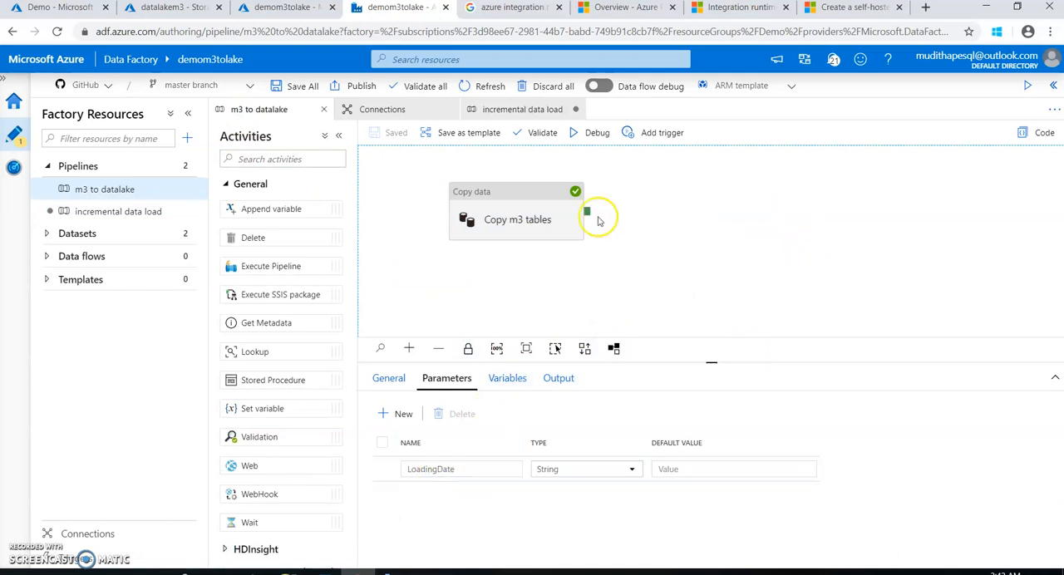
pyautogui.click(493, 109)
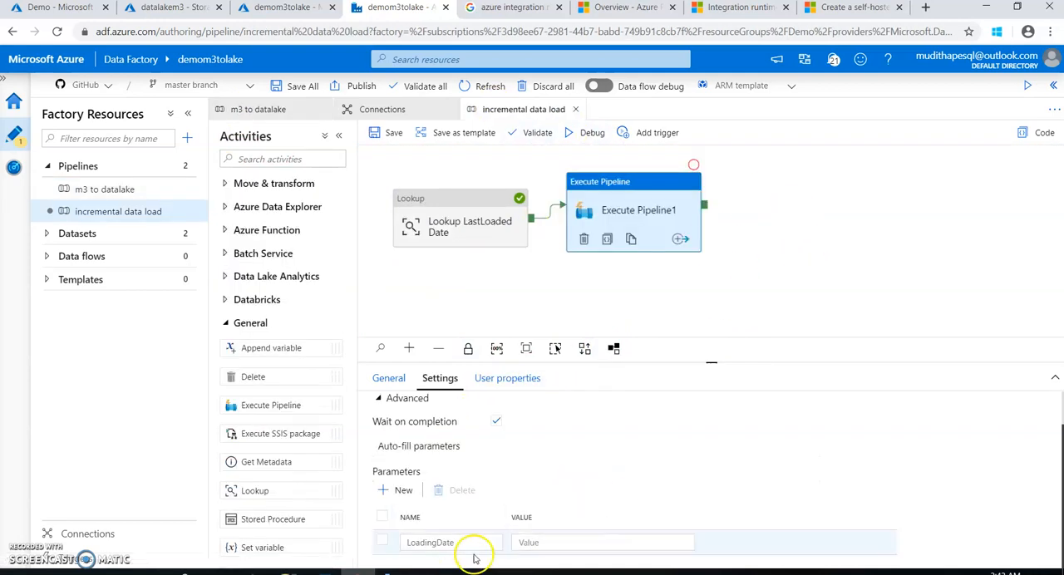
pyautogui.click(532, 541)
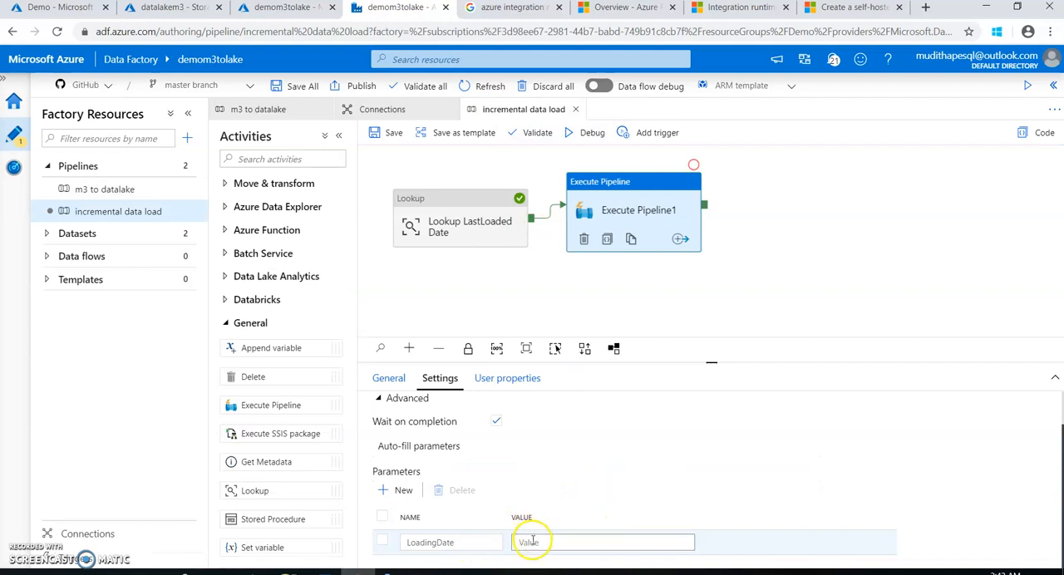
pyautogui.scroll(-1, 545, 537)
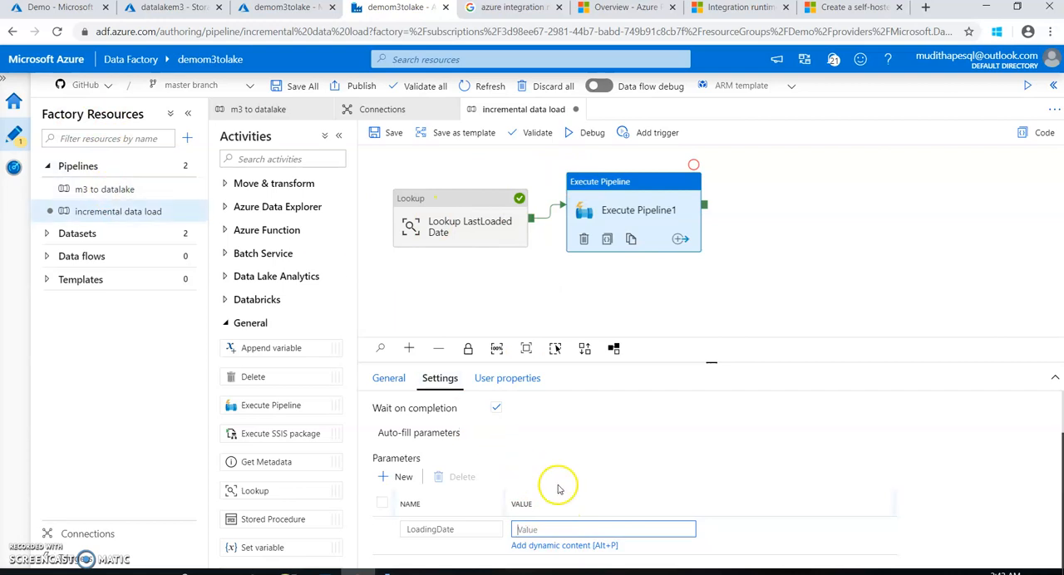
pyautogui.click(565, 545)
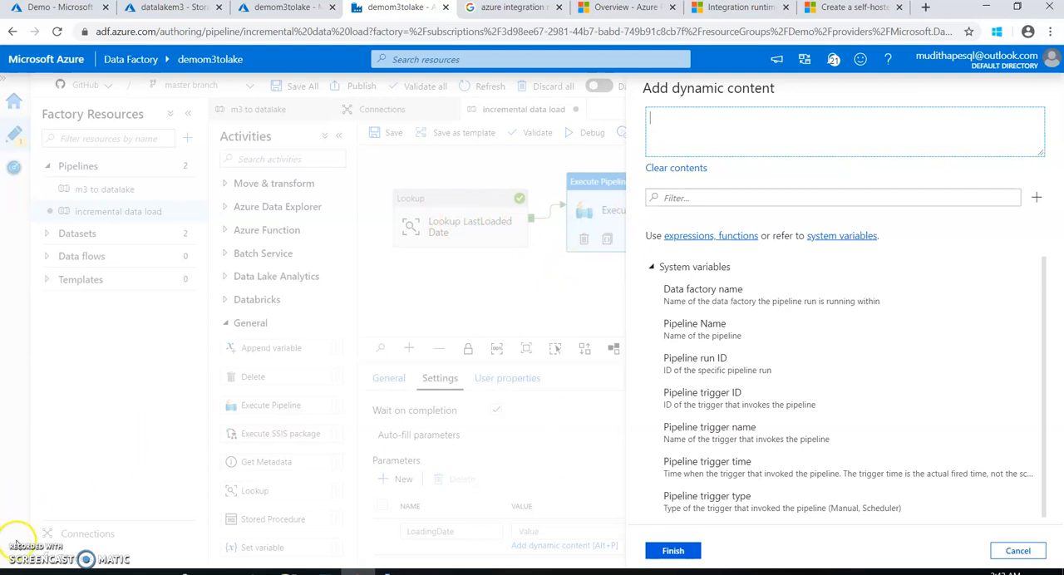
pyautogui.rightClick(677, 124)
pyautogui.click(708, 206)
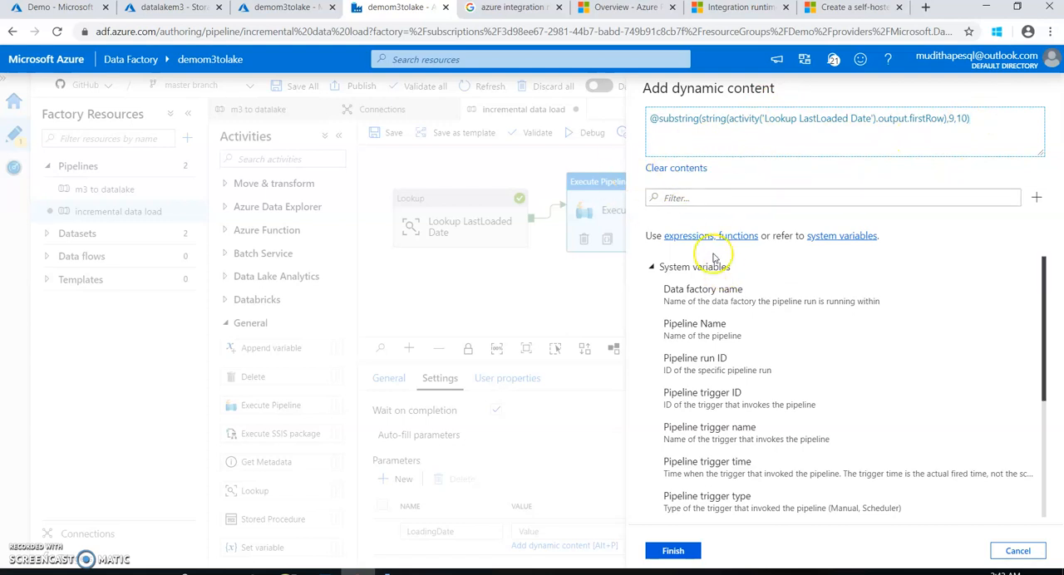
pyautogui.click(669, 551)
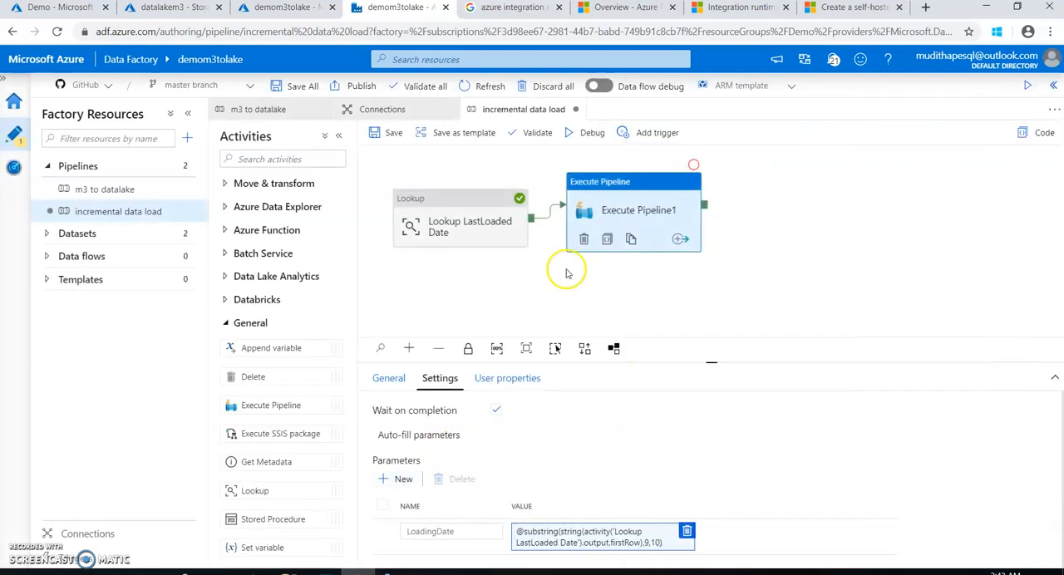
# Examine the Lookup LastLoaded Date query and the Execute Pipeline activity's LoadingDate expression without editing them
pyautogui.click(470, 223)
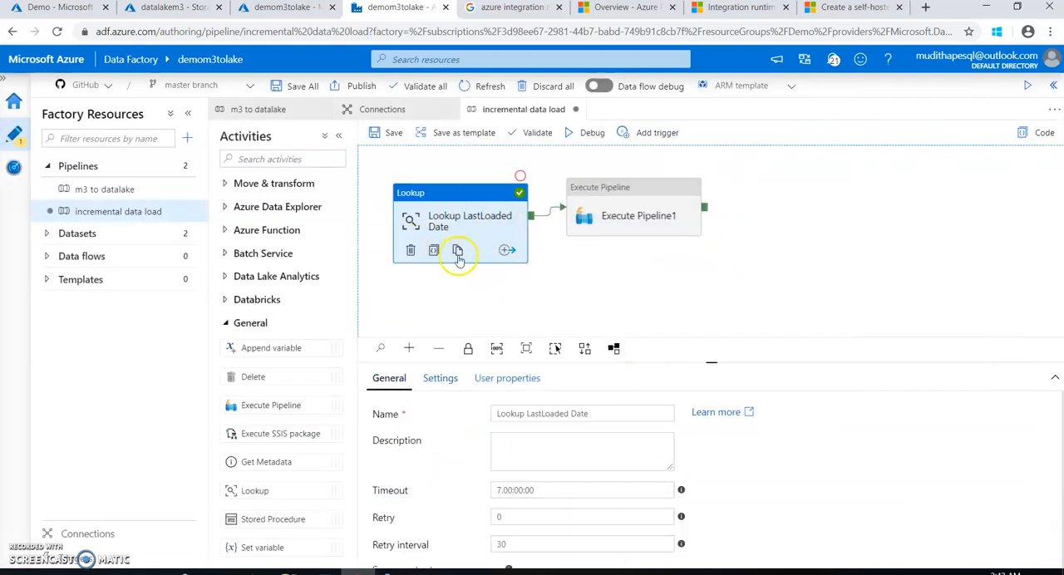
pyautogui.click(438, 378)
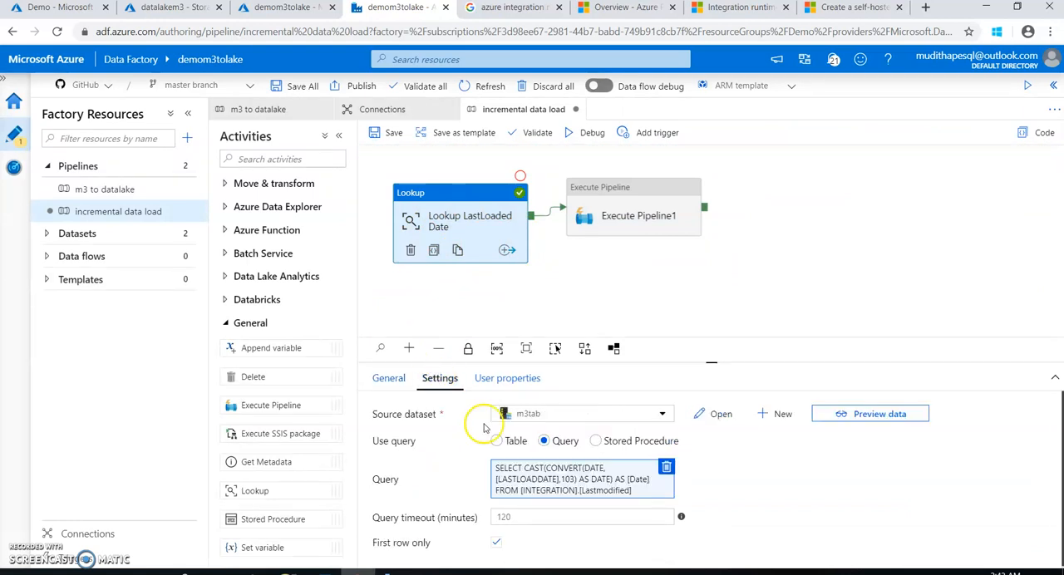
pyautogui.click(555, 501)
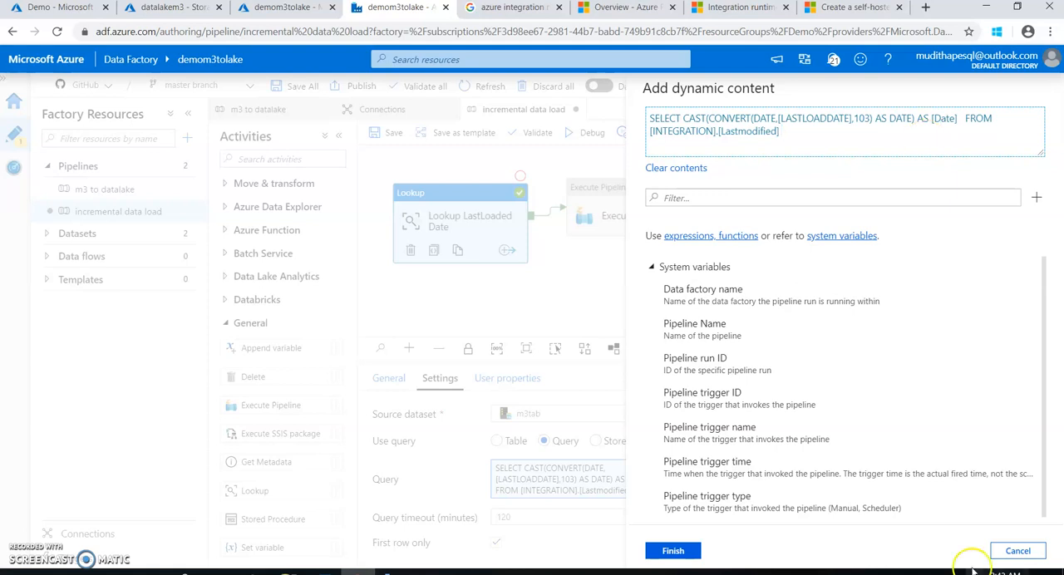
pyautogui.click(1017, 550)
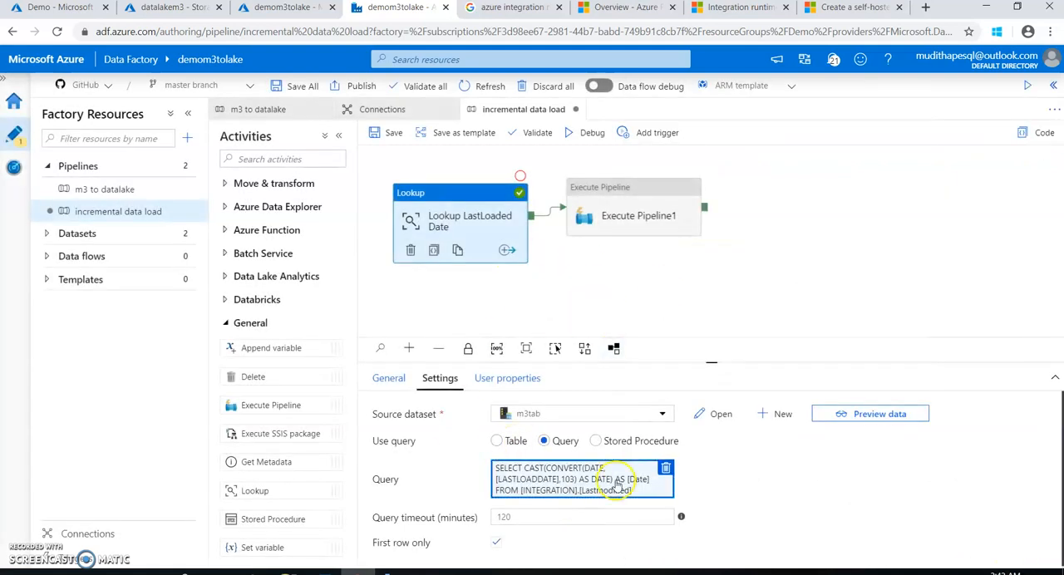
pyautogui.click(611, 215)
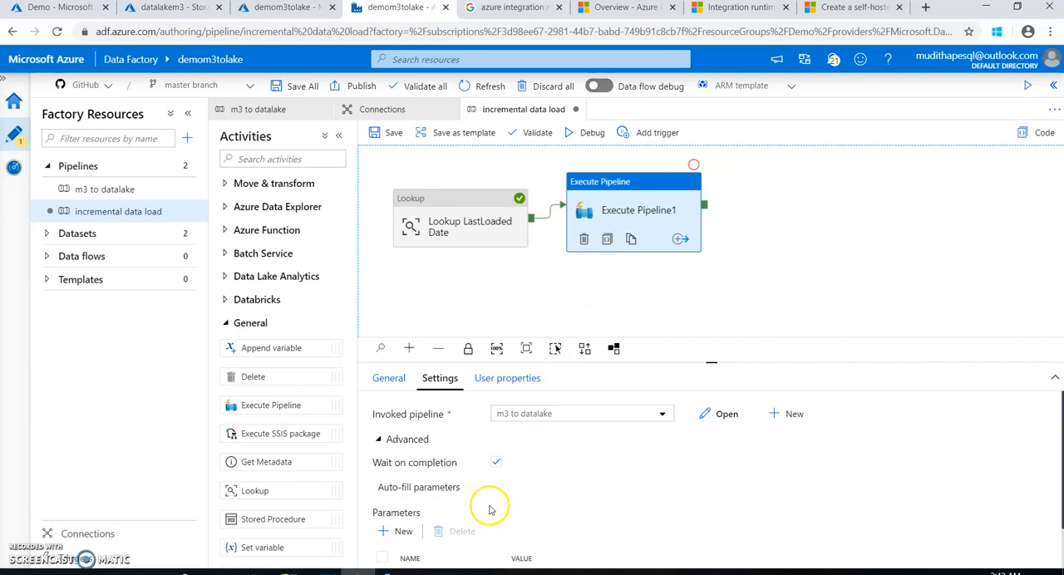
pyautogui.scroll(-3, 487, 504)
pyautogui.click(565, 539)
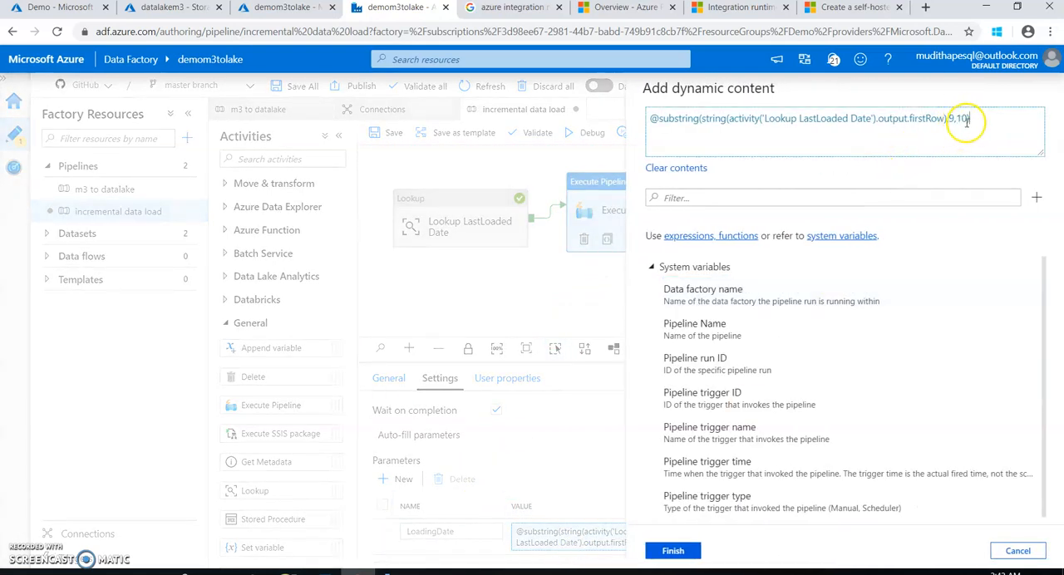
pyautogui.click(674, 550)
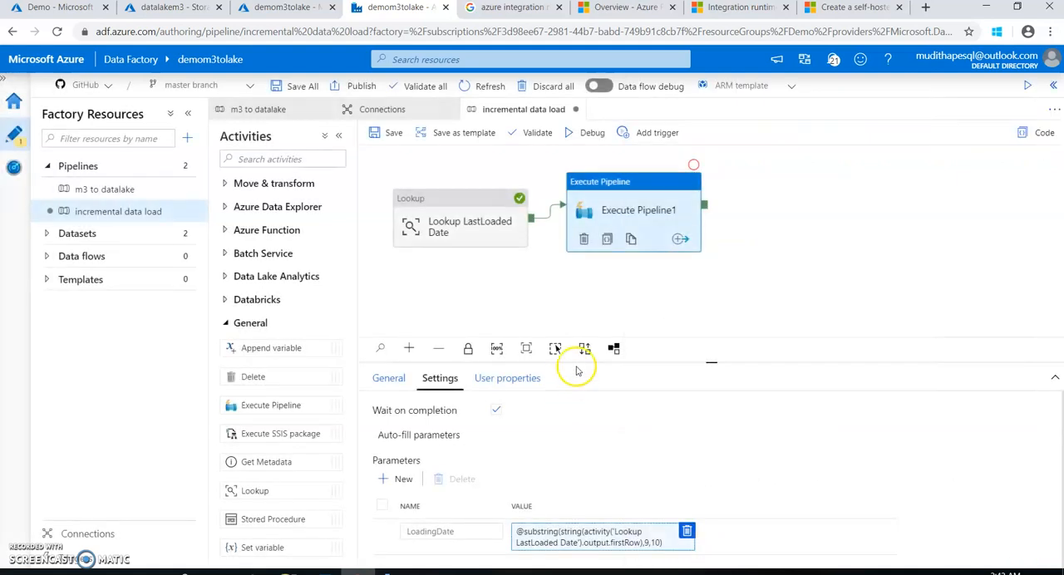
# Save the incremental data load pipeline
pyautogui.click(384, 133)
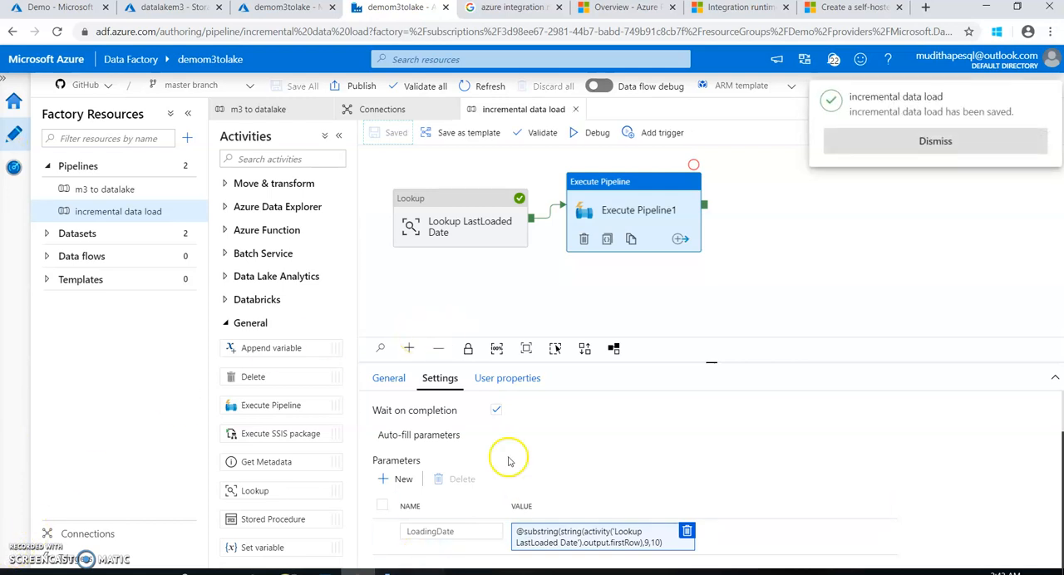
pyautogui.click(870, 145)
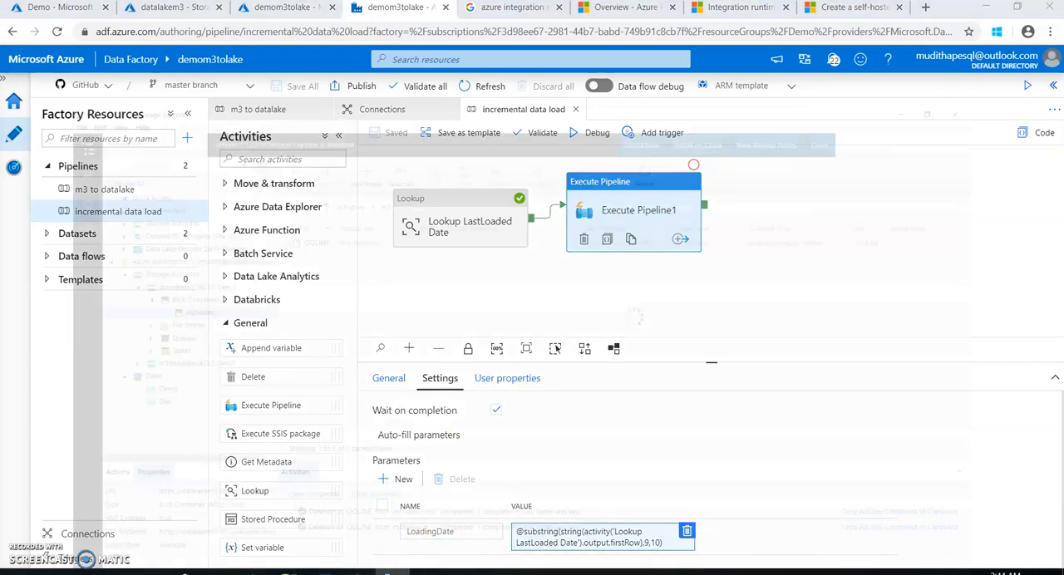
# Switch to Azure Storage Explorer and check the m3 folder in datalakem3's m3tables container for existing files
pyautogui.click(391, 572)
pyautogui.doubleClick(138, 226)
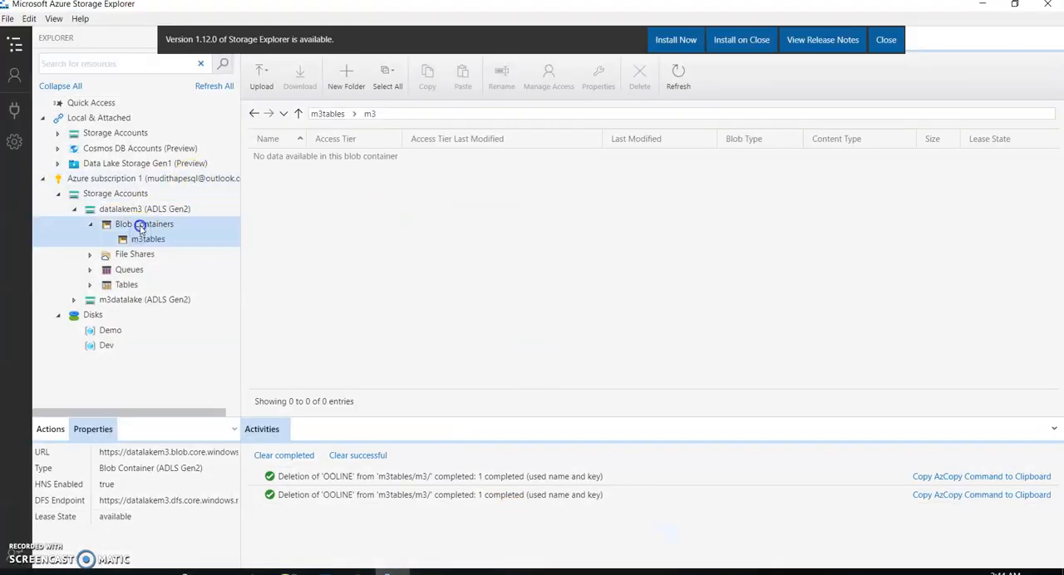
pyautogui.doubleClick(138, 227)
pyautogui.click(142, 238)
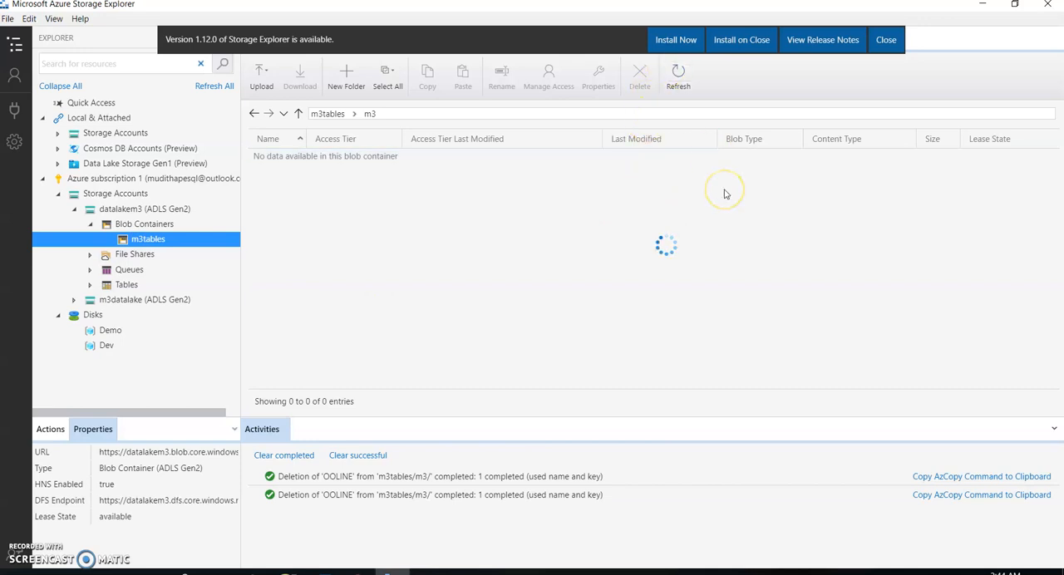
pyautogui.click(462, 218)
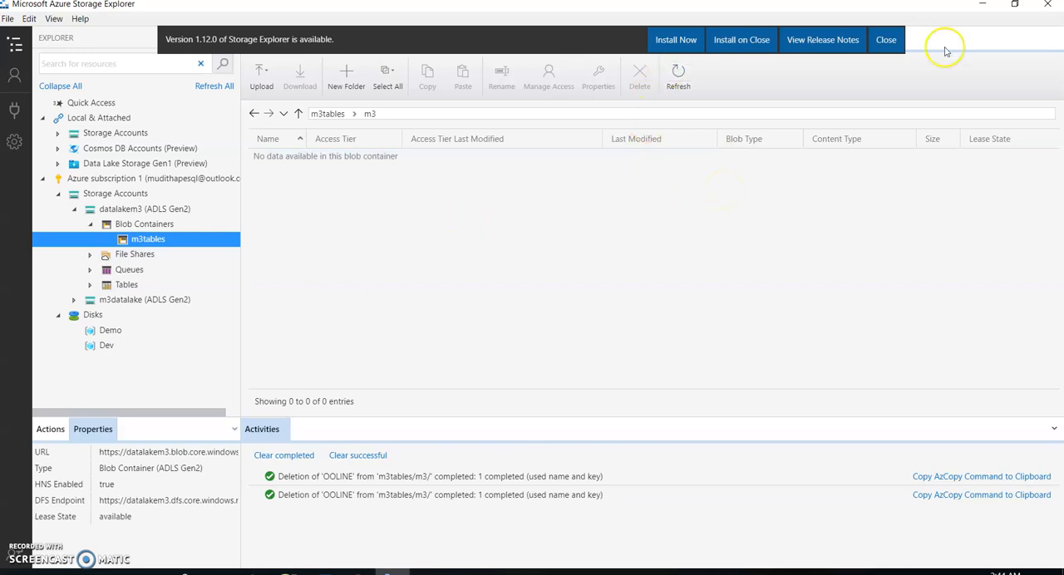
pyautogui.click(988, 11)
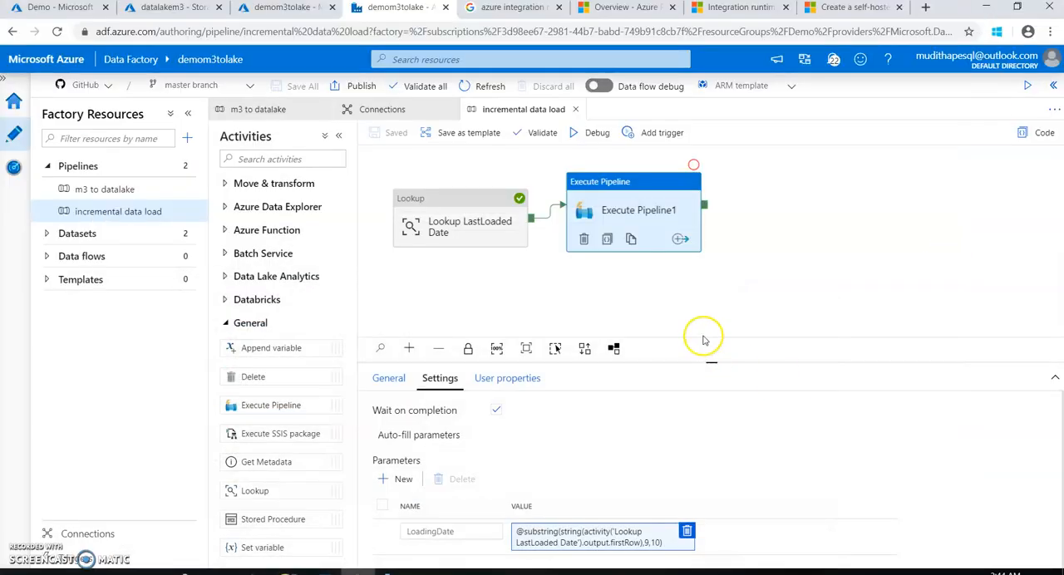
# Return to the incremental data load pipeline in Data Factory, start a debug run, and dismiss its notification
pyautogui.click(726, 290)
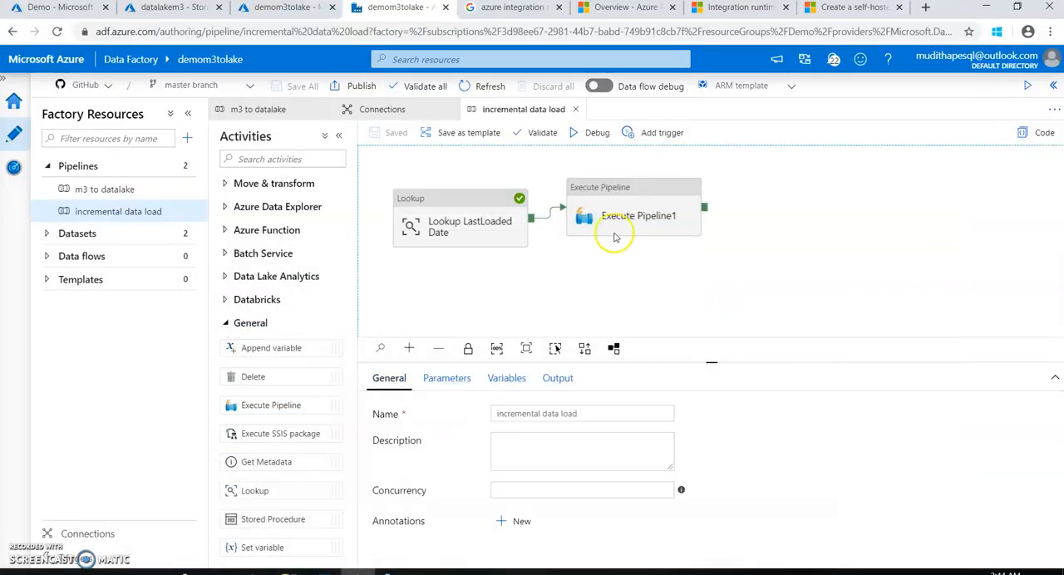
pyautogui.click(599, 134)
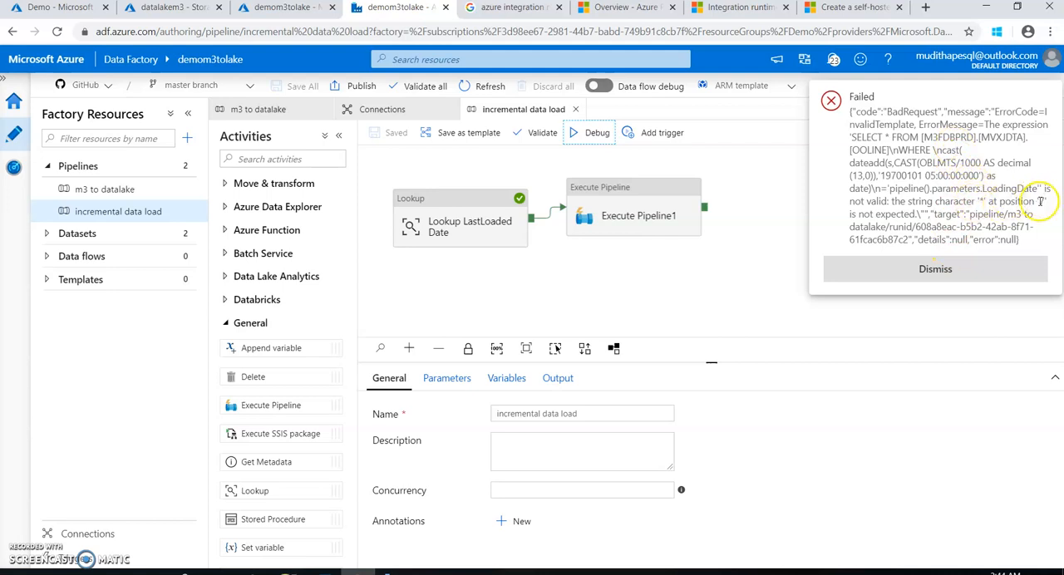
pyautogui.click(918, 275)
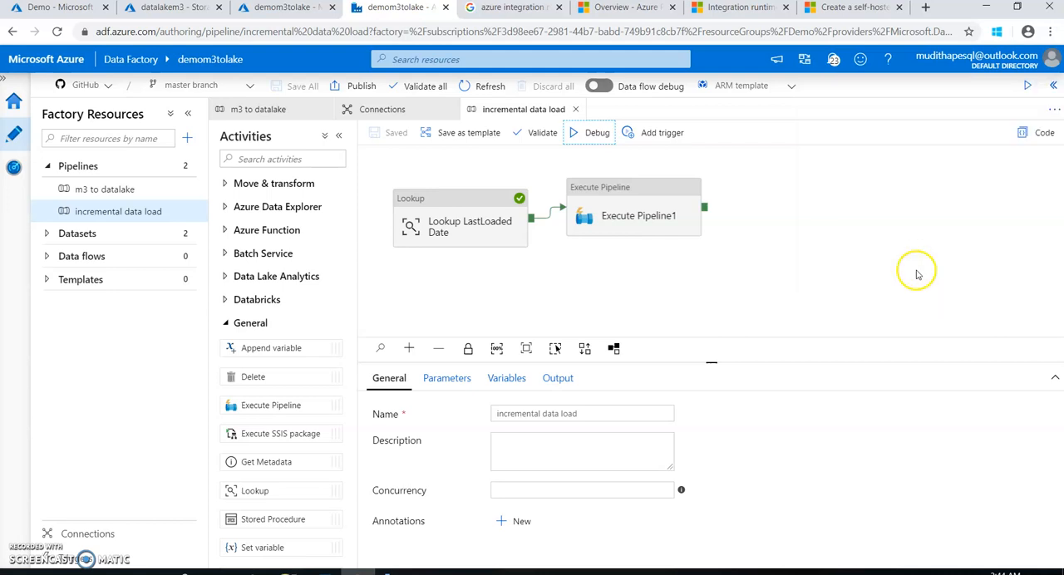
# In m3 to datalake, change the Copy m3 tables source query's comparison value to '@{pipeline().parameters.LoadingDate}' and save the pipeline
pyautogui.click(639, 199)
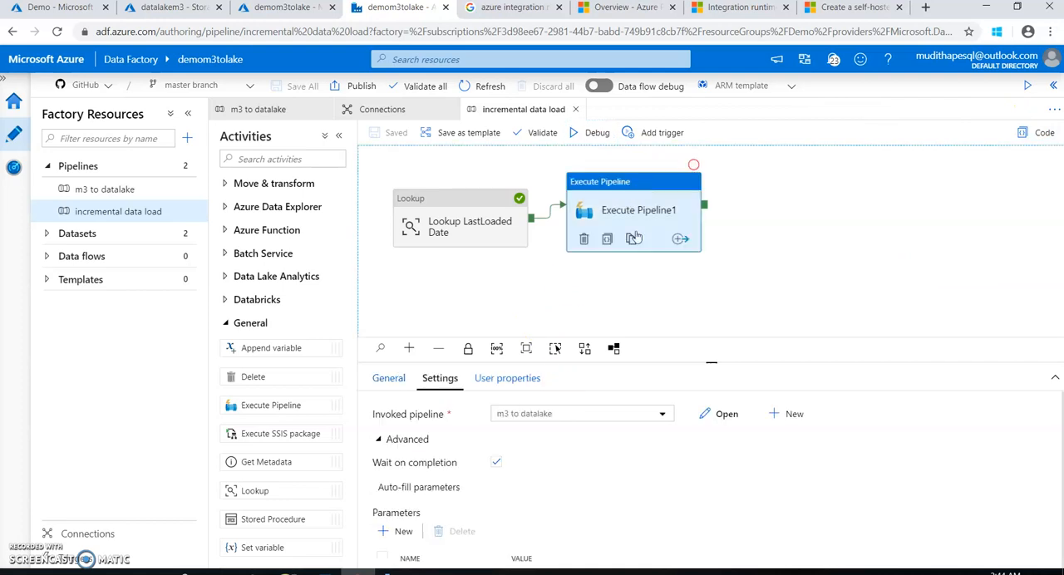
pyautogui.click(100, 191)
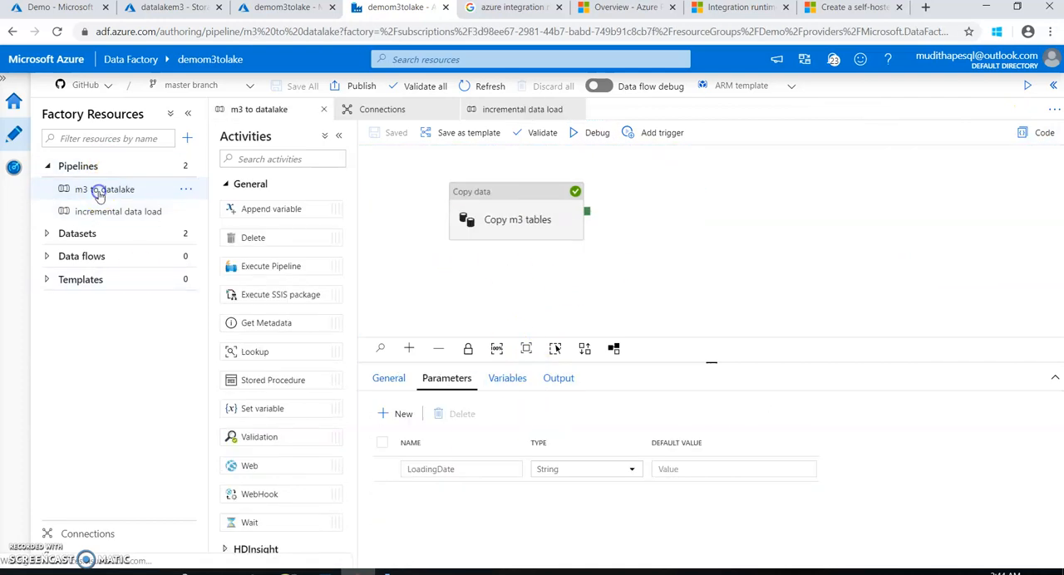
pyautogui.click(489, 214)
pyautogui.click(498, 499)
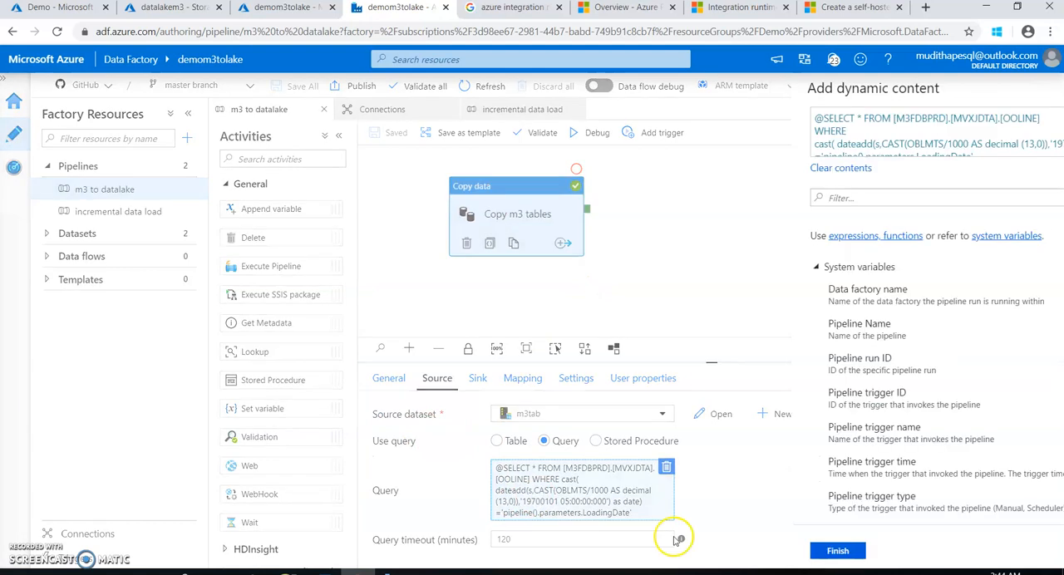
pyautogui.click(819, 154)
pyautogui.moveTo(819, 154); pyautogui.dragTo(656, 148)
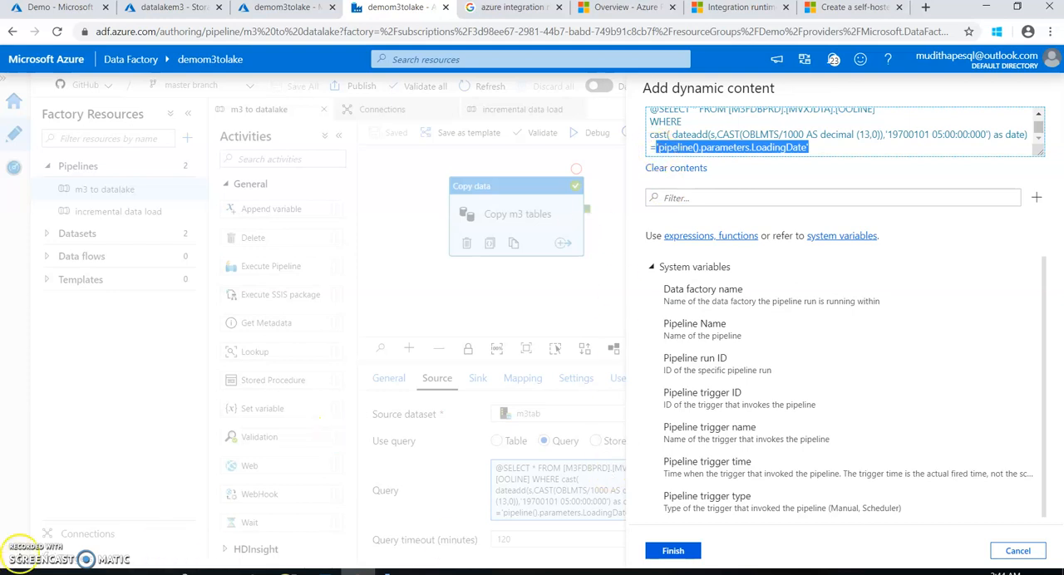
pyautogui.moveTo(816, 148); pyautogui.dragTo(655, 147)
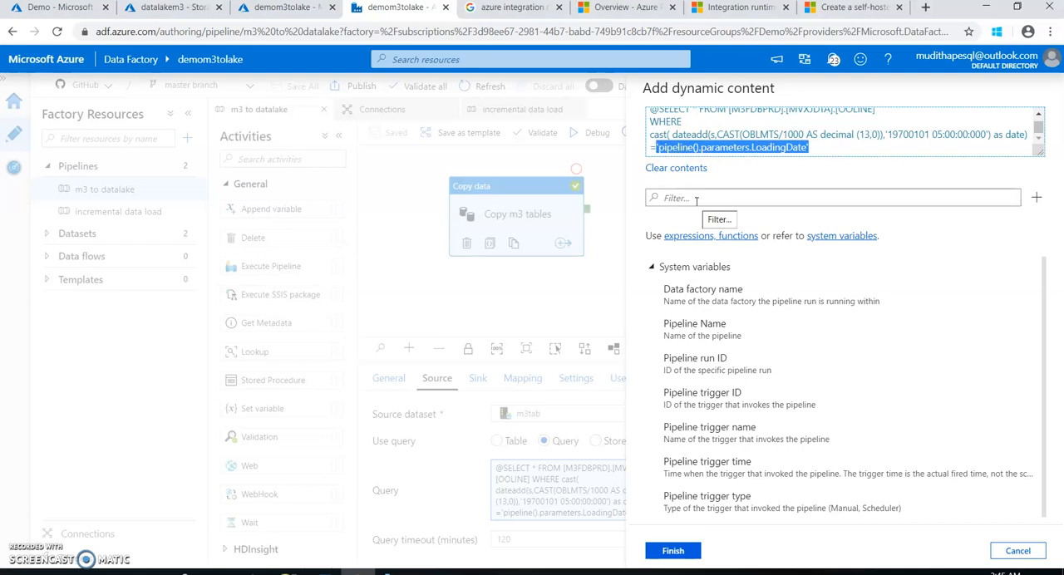
pyautogui.press('BackSpace')
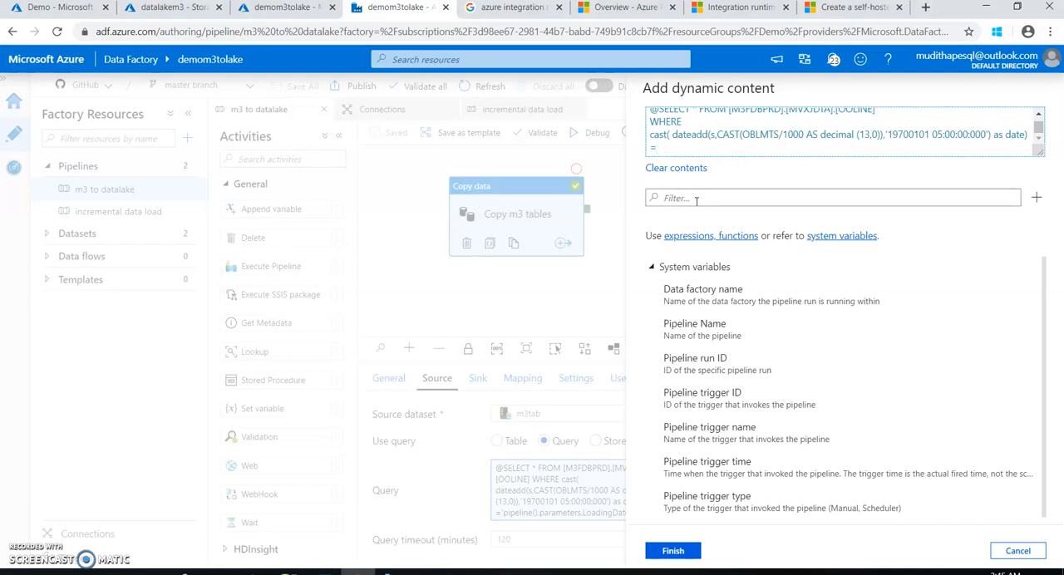
pyautogui.write("'@{pipeline().parameters.LoadingDate}")
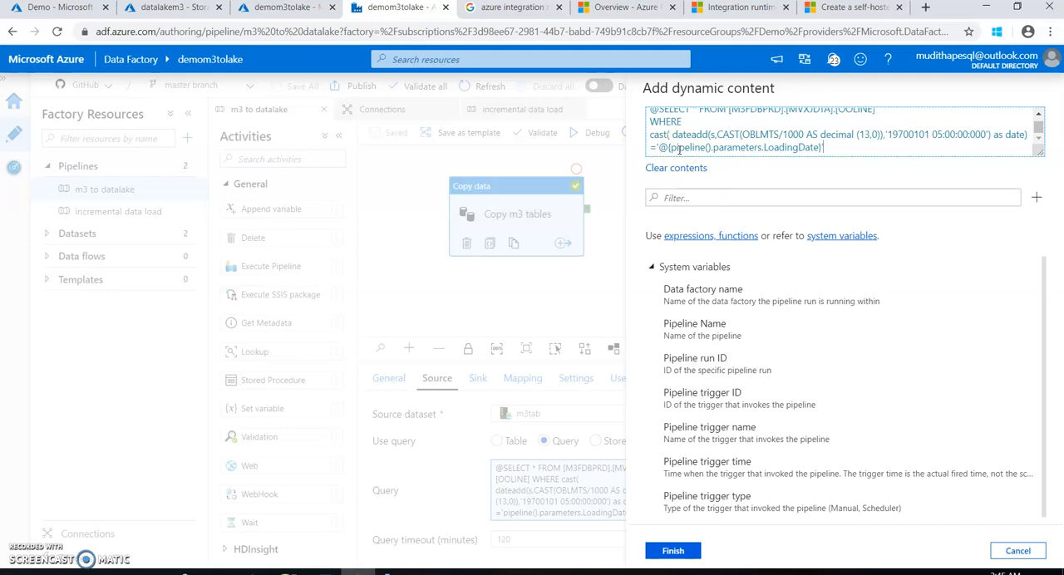
pyautogui.click(675, 551)
pyautogui.click(384, 134)
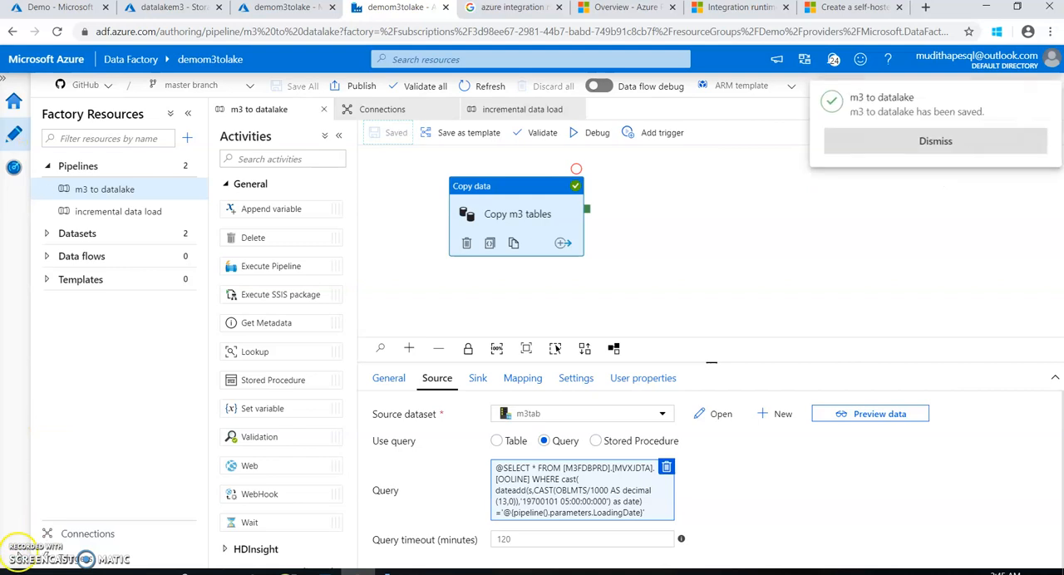
pyautogui.click(885, 149)
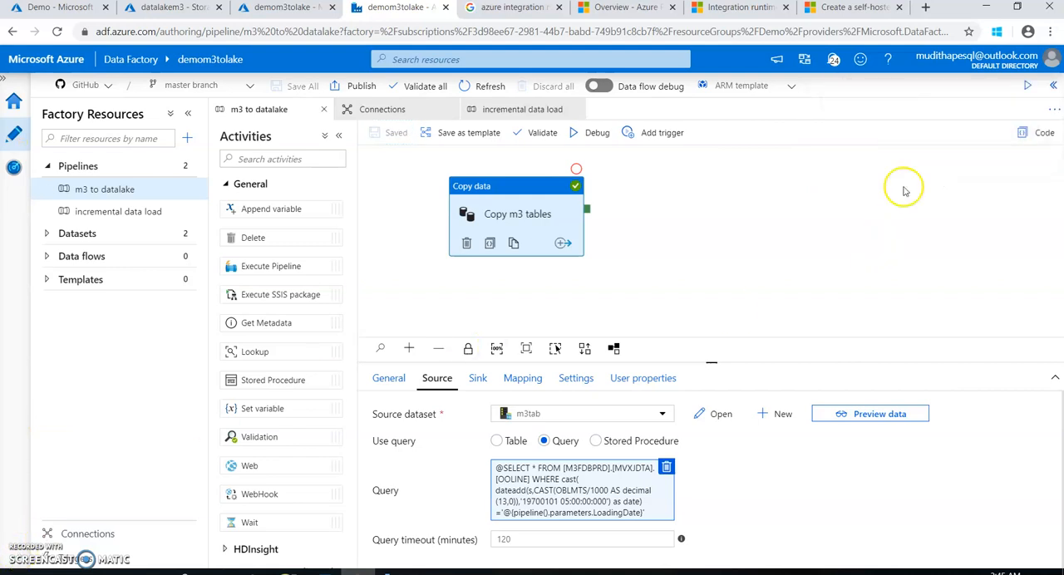
# Go back to the incremental data load pipeline and debug it with the updated copy query
pyautogui.click(384, 110)
pyautogui.click(503, 110)
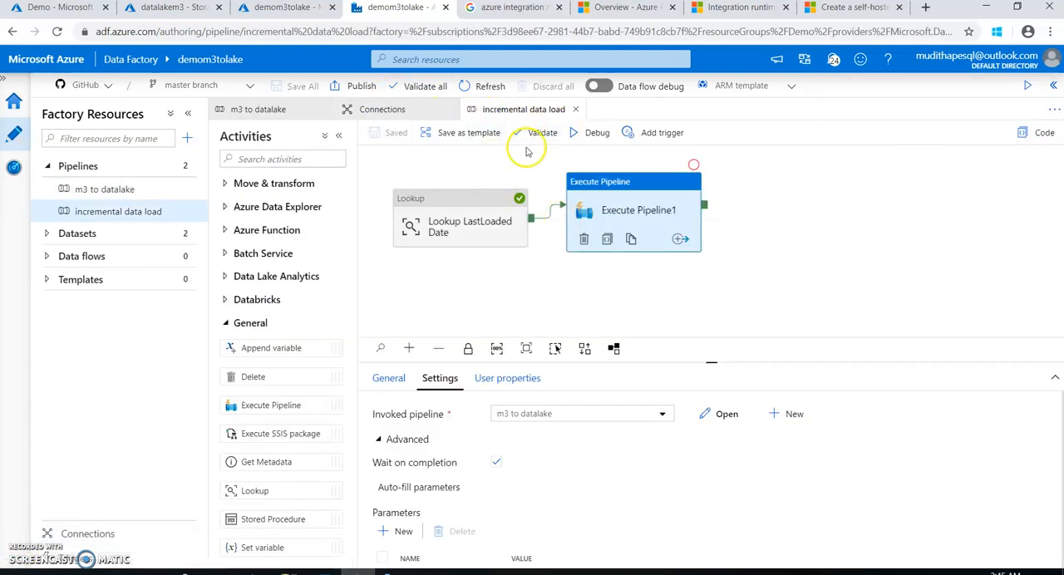
pyautogui.click(594, 133)
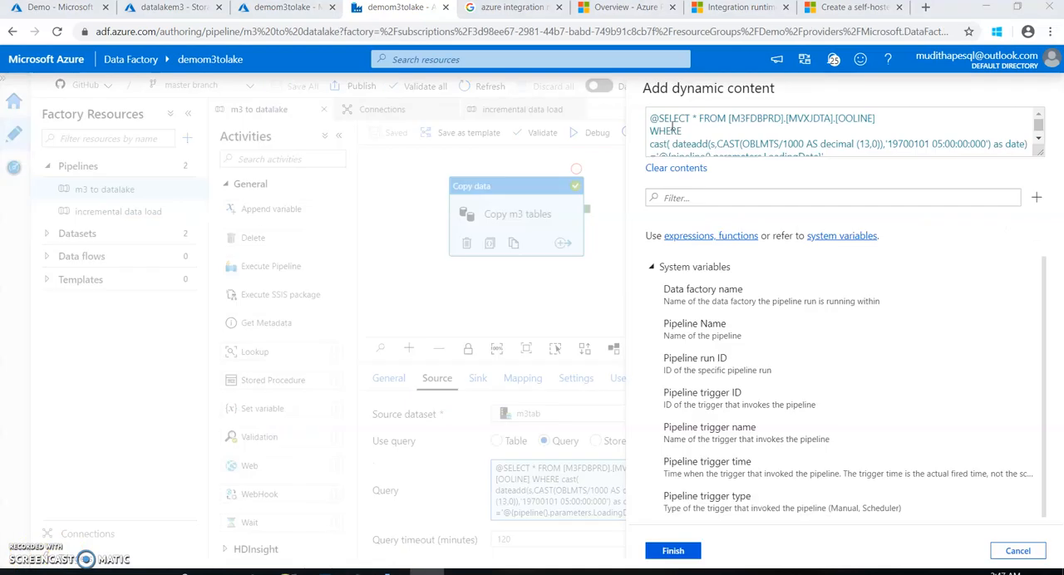
# Remove the leading @ before SELECT in the Copy m3 tables source query and save the m3 to datalake pipeline
pyautogui.scroll(-1, 663, 120)
pyautogui.scroll(1, 663, 121)
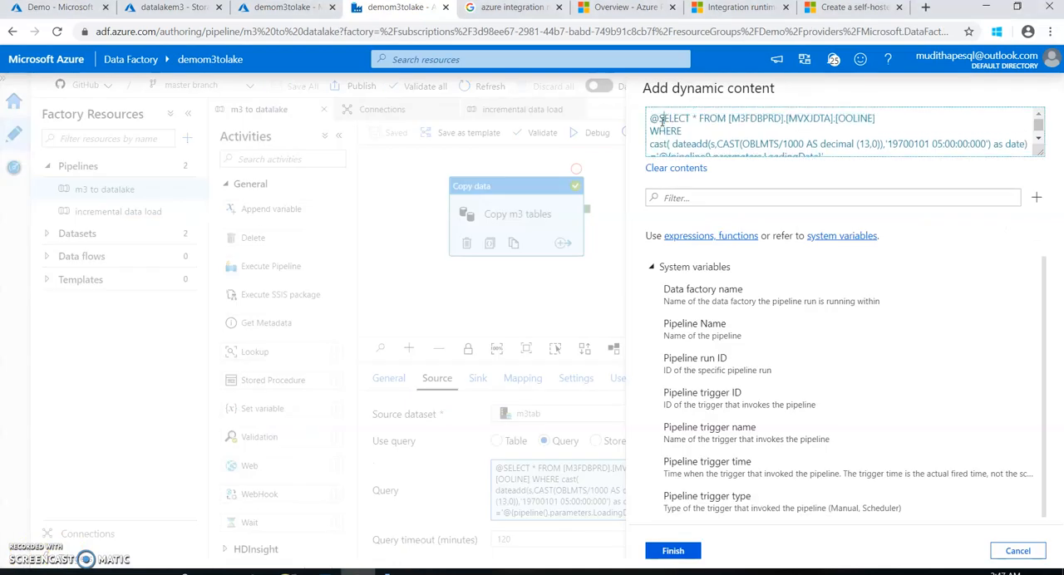
pyautogui.press('Delete')
pyautogui.scroll(-1, 678, 131)
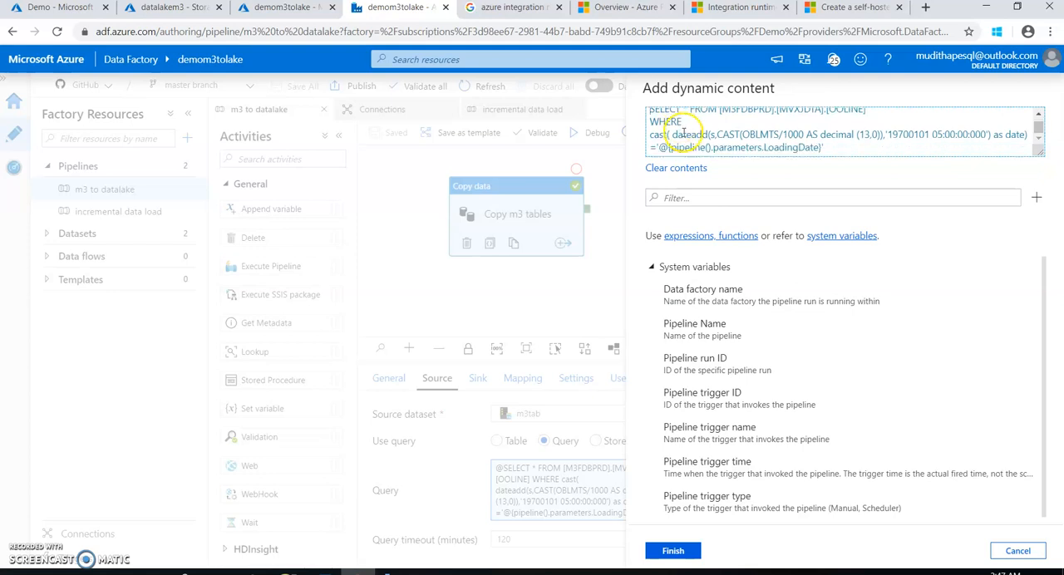
pyautogui.click(683, 550)
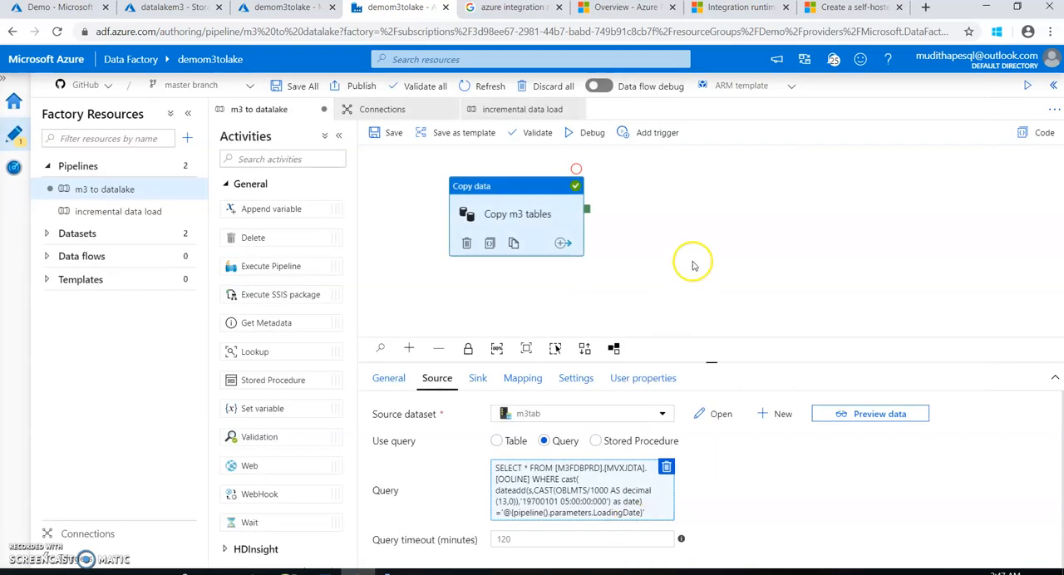
pyautogui.click(387, 132)
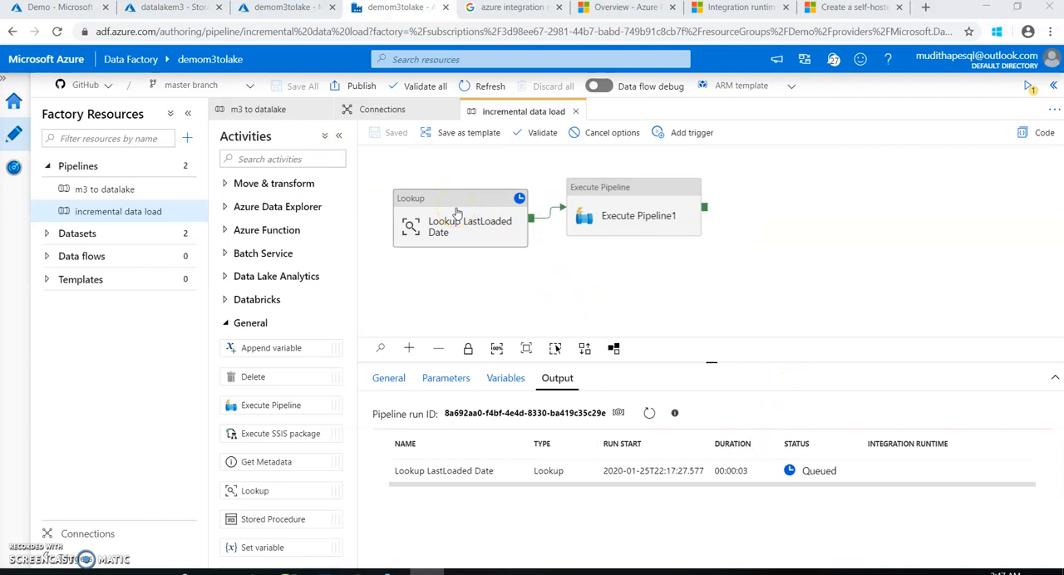
# Check the active debug runs and refresh the incremental data load run's output to follow its activity statuses
pyautogui.click(1027, 86)
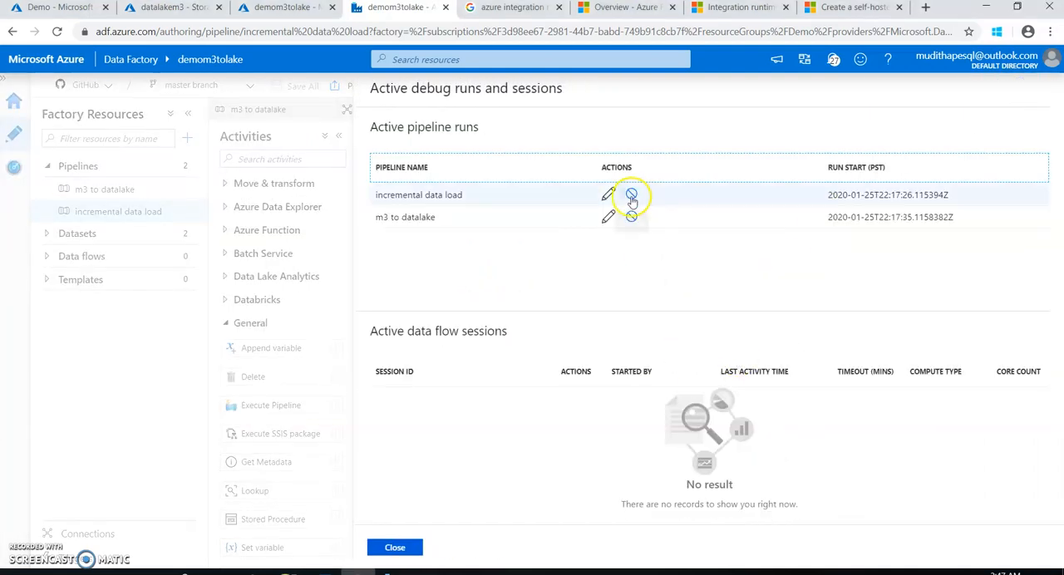
pyautogui.click(416, 548)
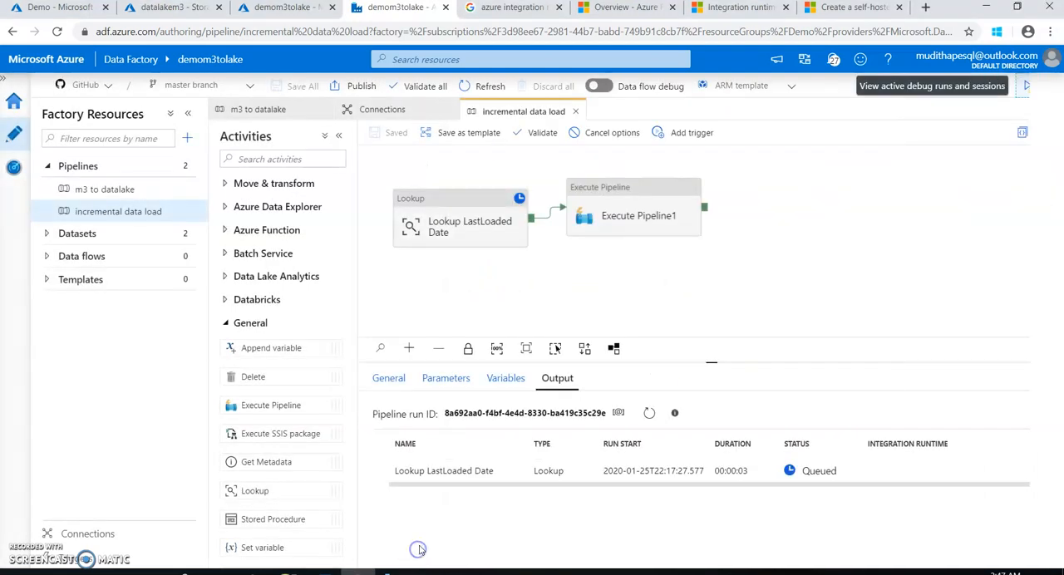
pyautogui.click(647, 415)
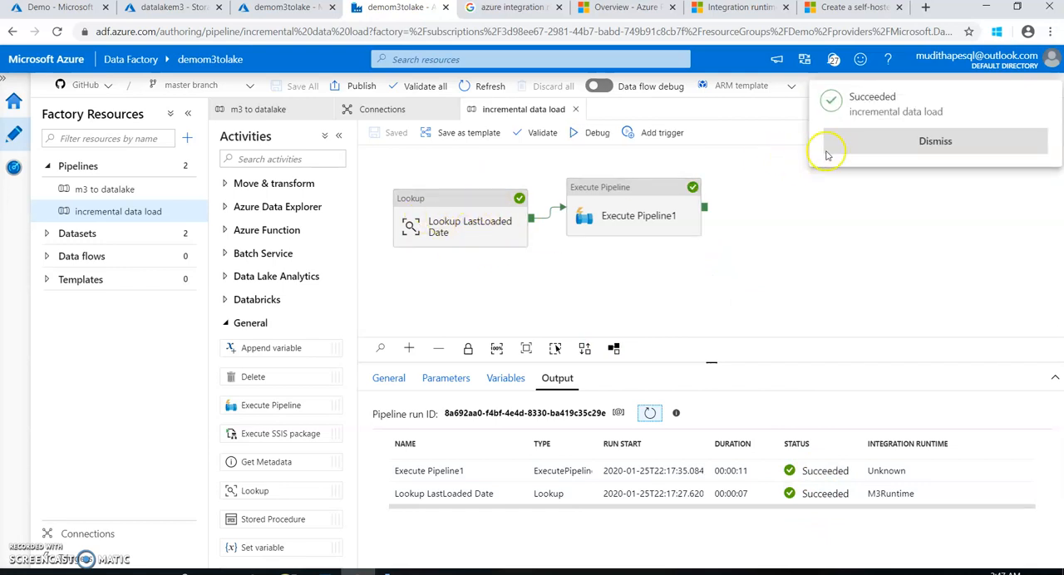
pyautogui.click(848, 138)
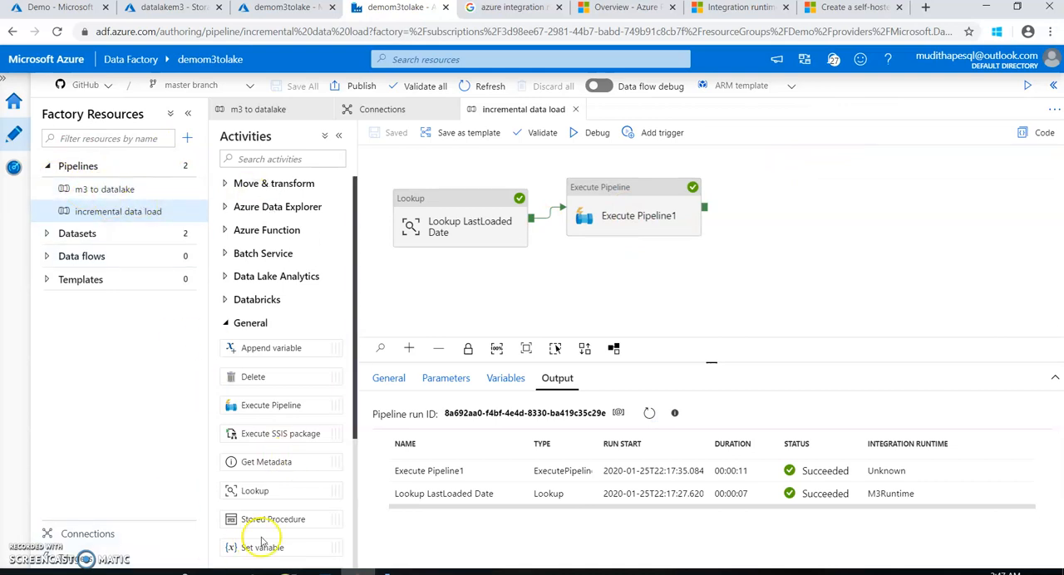
# Refresh the m3tables/m3 folder in Storage Explorer, check INTEGRATION.Lastmodified's last load date in SQL Server Management Studio, and return to Data Factory
pyautogui.click(391, 573)
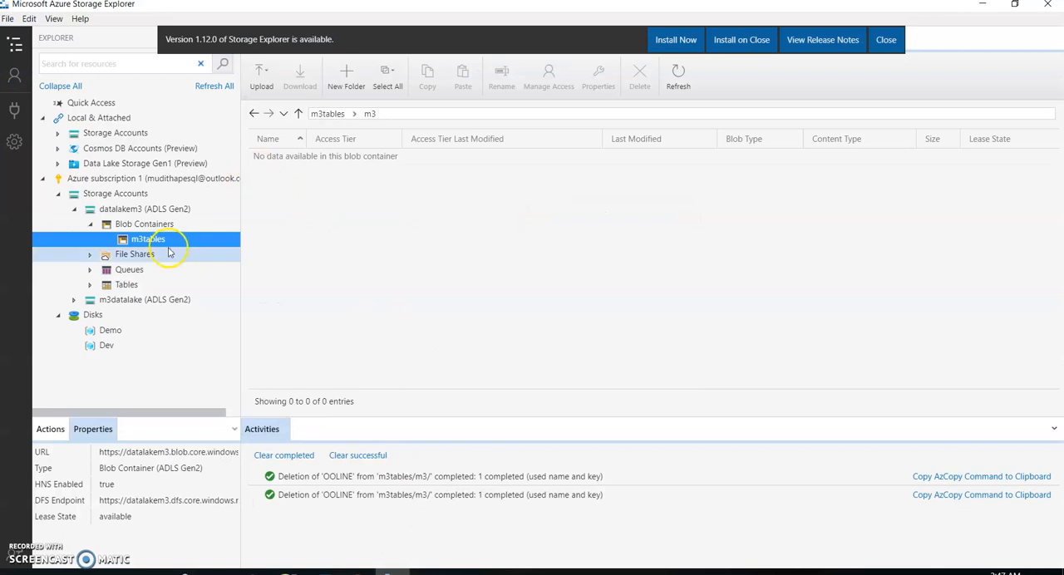
pyautogui.click(676, 75)
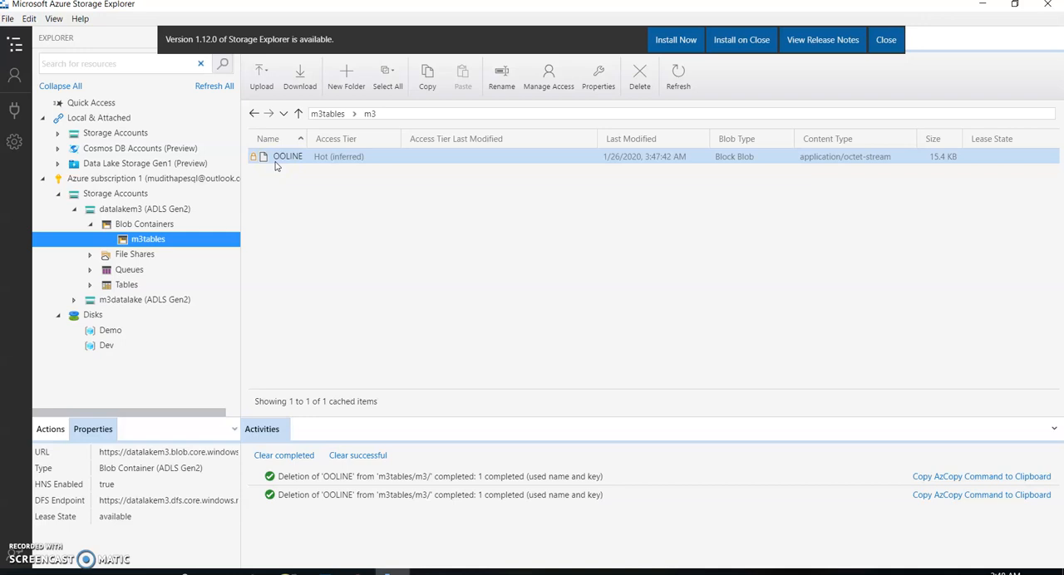
pyautogui.click(289, 572)
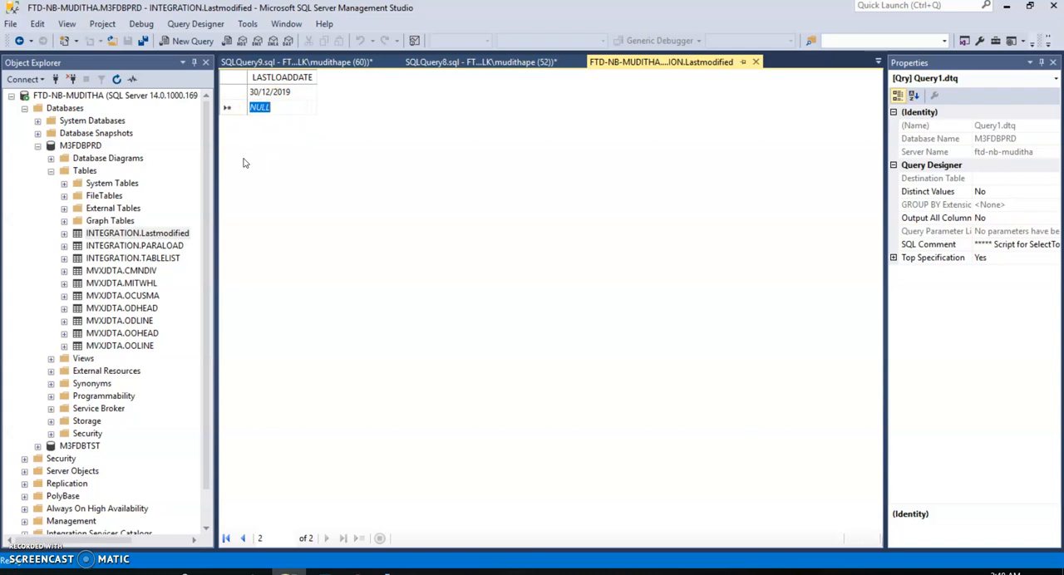
pyautogui.click(1007, 7)
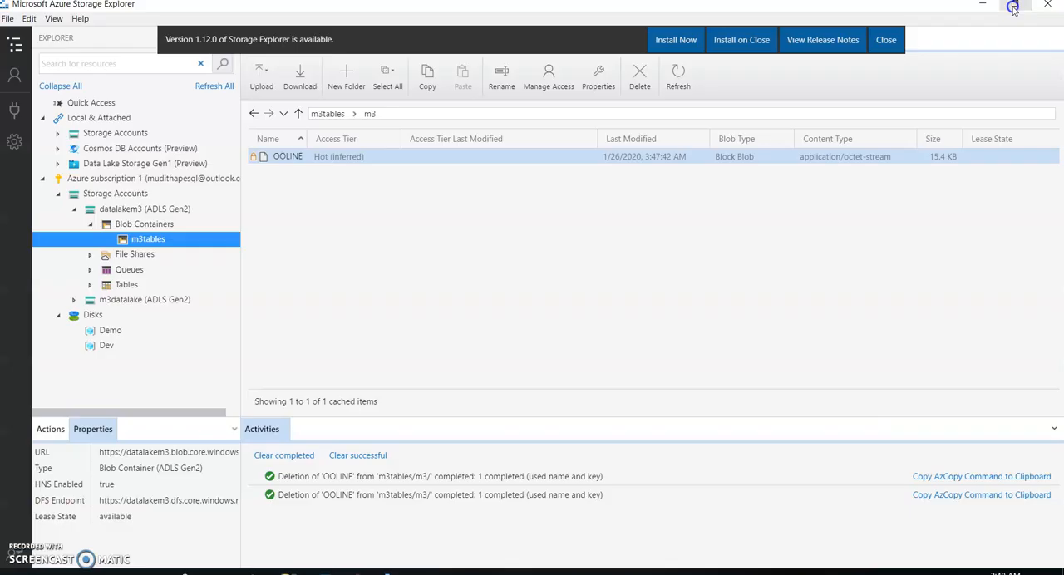
pyautogui.moveTo(358, 572)
pyautogui.click(358, 525)
pyautogui.click(678, 253)
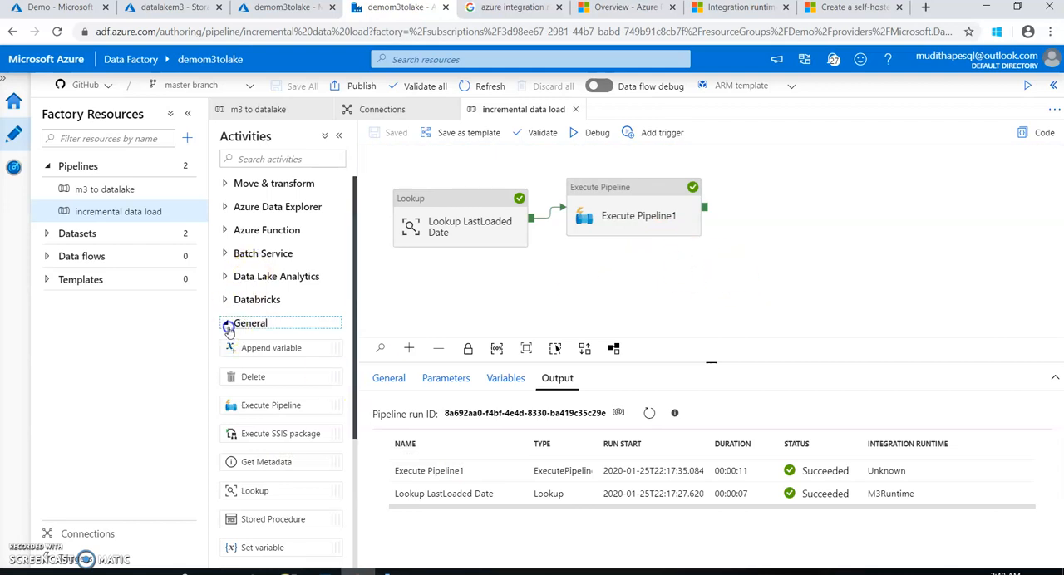
pyautogui.click(227, 323)
pyautogui.click(235, 371)
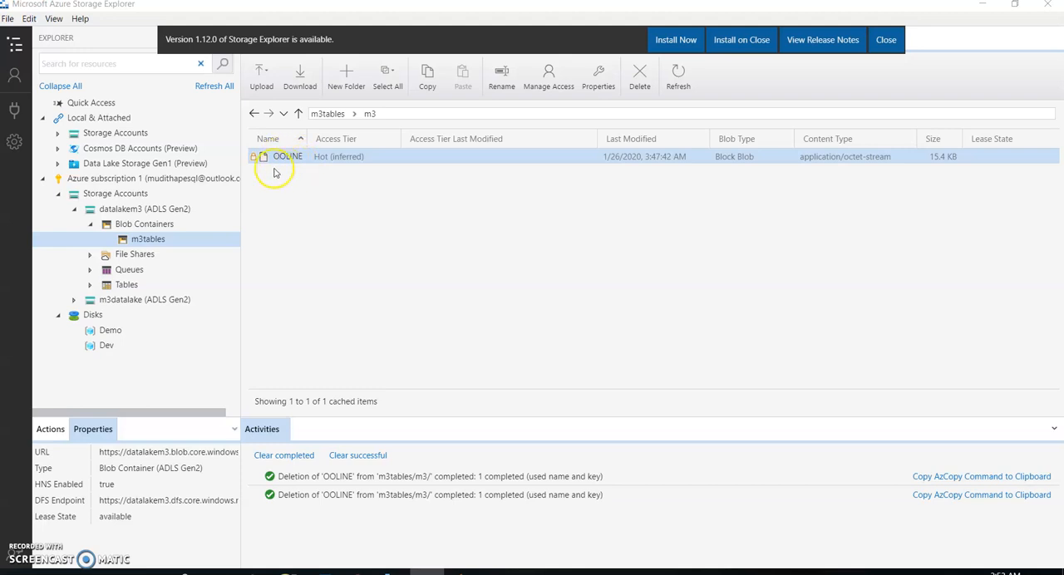
pyautogui.click(358, 573)
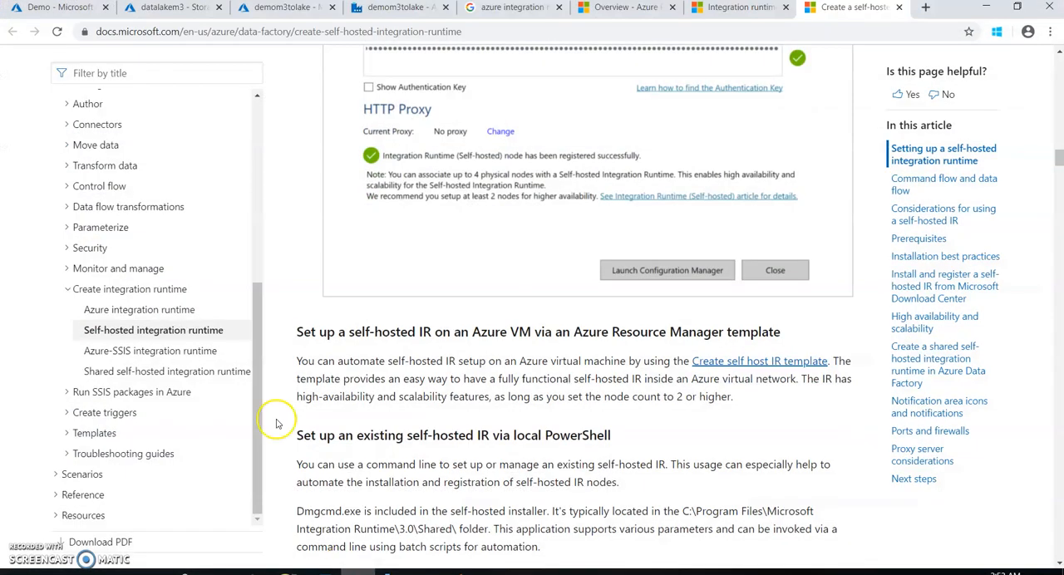
# Return to Data Factory and examine the file path of the Copy m3 tables activity's OOLINE sink dataset in the m3 to datalake pipeline
pyautogui.click(262, 16)
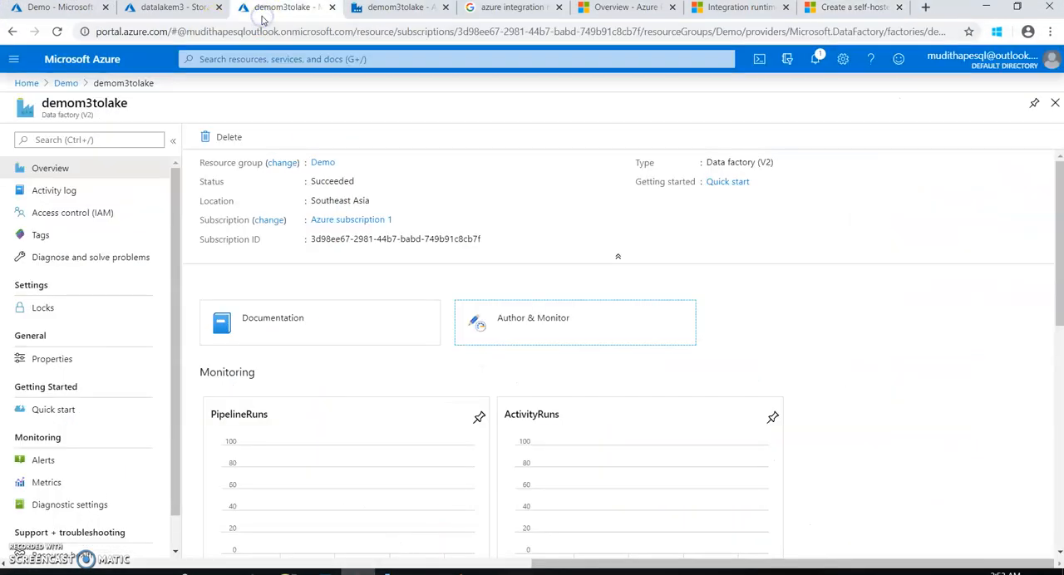
pyautogui.click(366, 10)
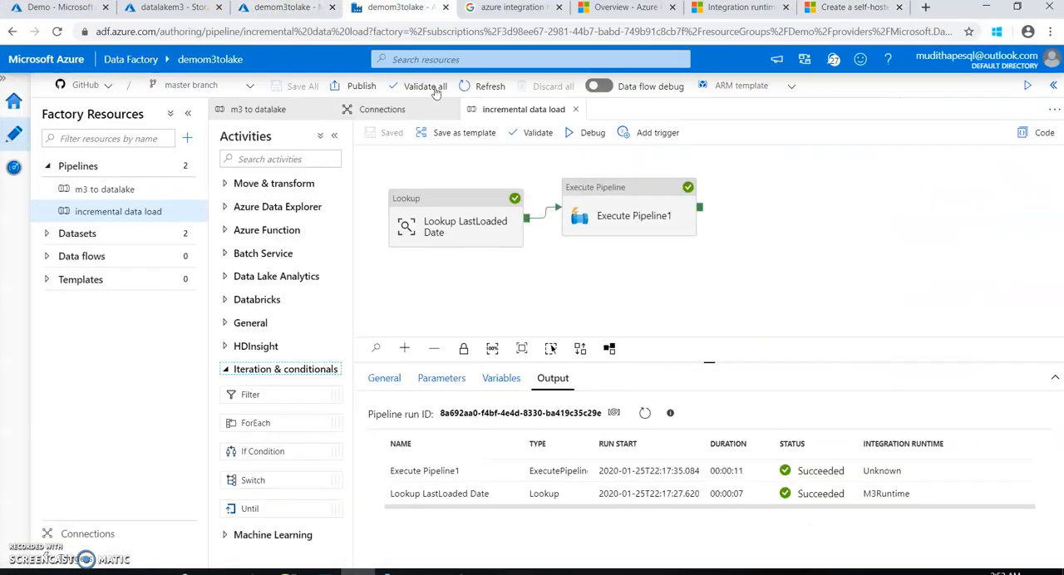
pyautogui.click(612, 206)
pyautogui.click(149, 189)
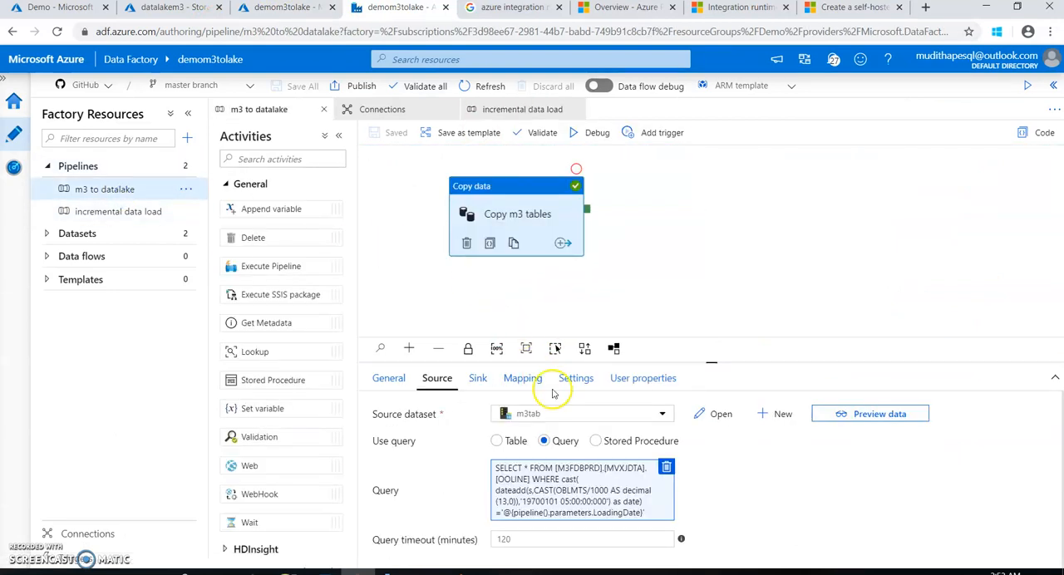
pyautogui.click(478, 383)
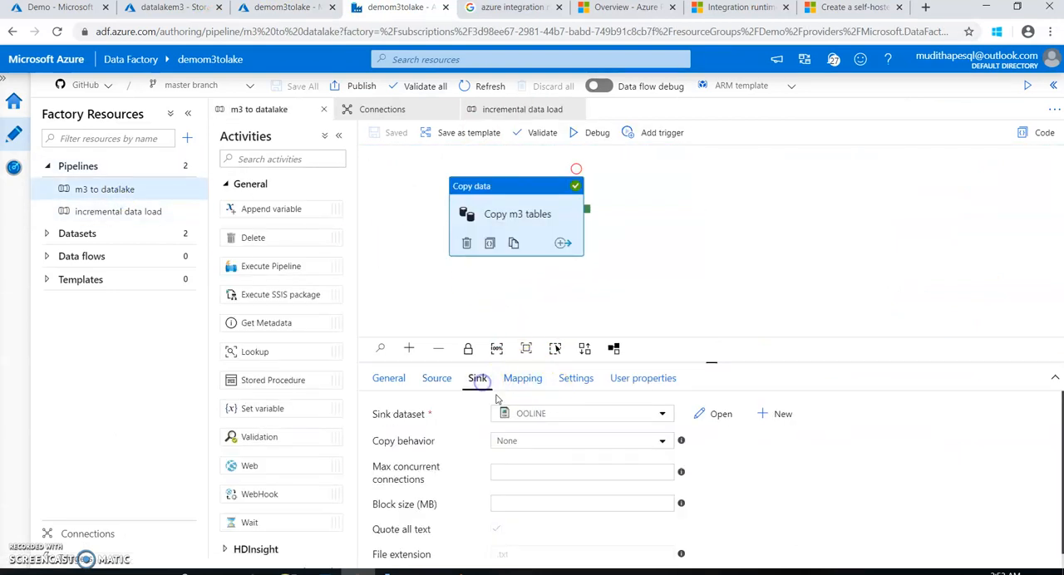
pyautogui.click(714, 416)
pyautogui.click(301, 310)
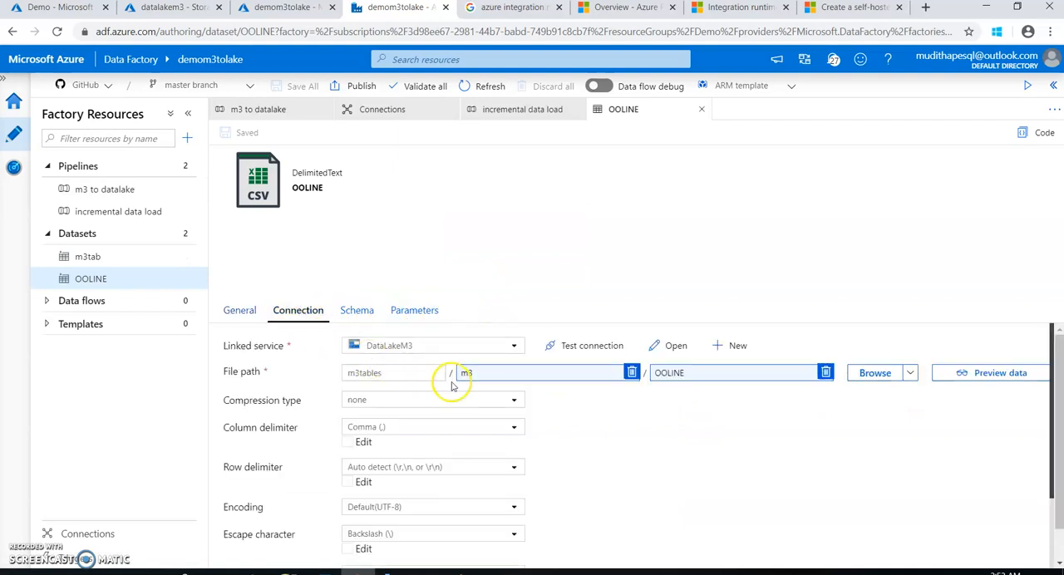
pyautogui.click(719, 378)
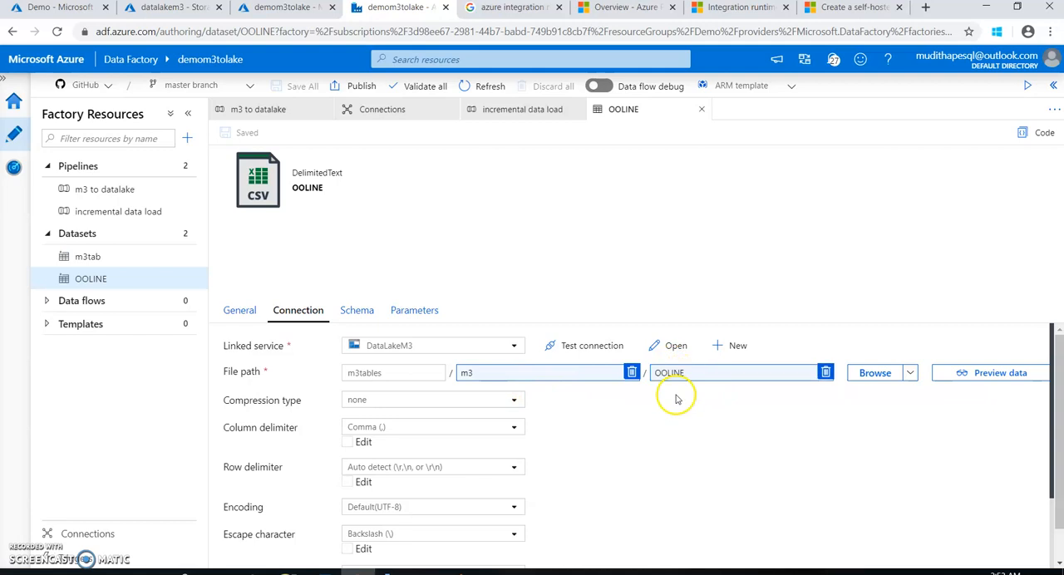
pyautogui.click(660, 383)
pyautogui.click(675, 374)
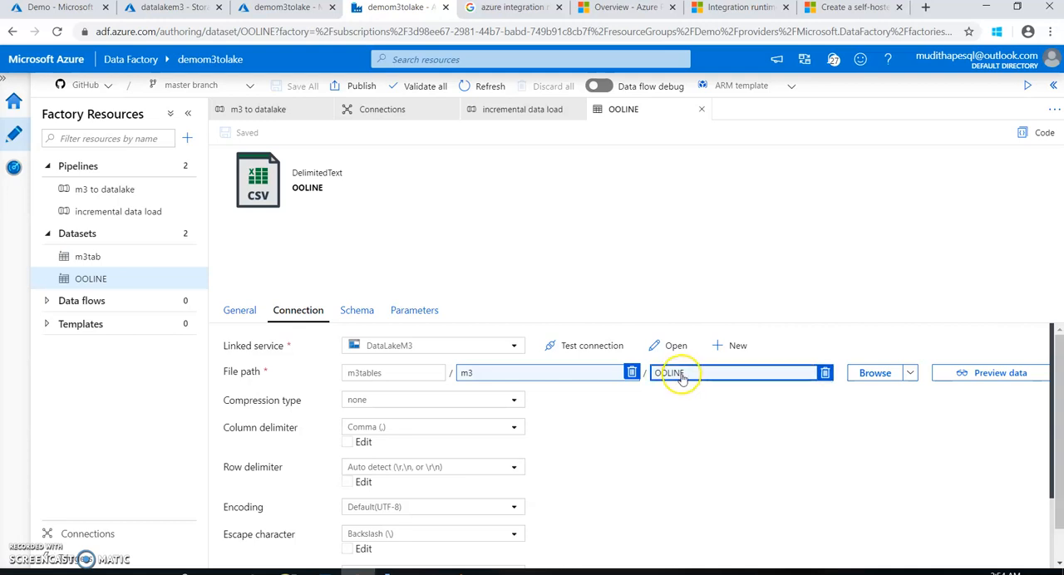
pyautogui.click(690, 379)
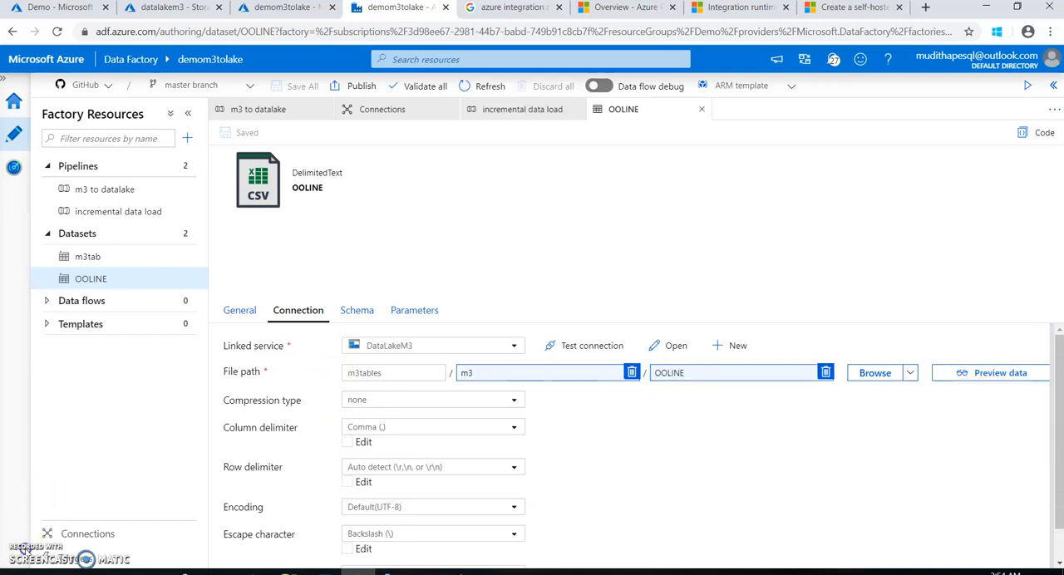
pyautogui.click(701, 108)
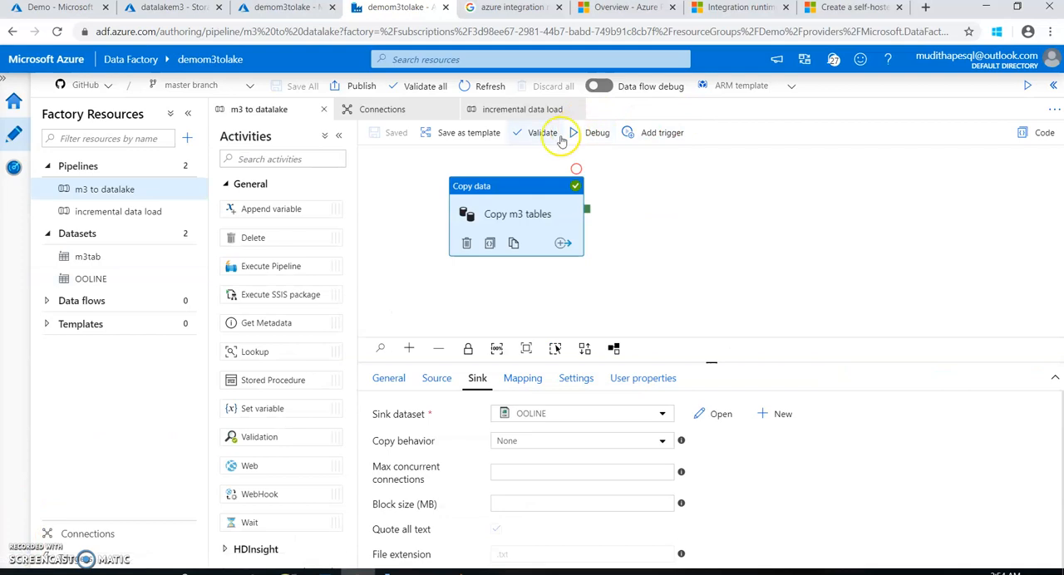
# Review the Copy m3 tables source query along with the OOLINE sink dataset's file path and parameters
pyautogui.click(437, 378)
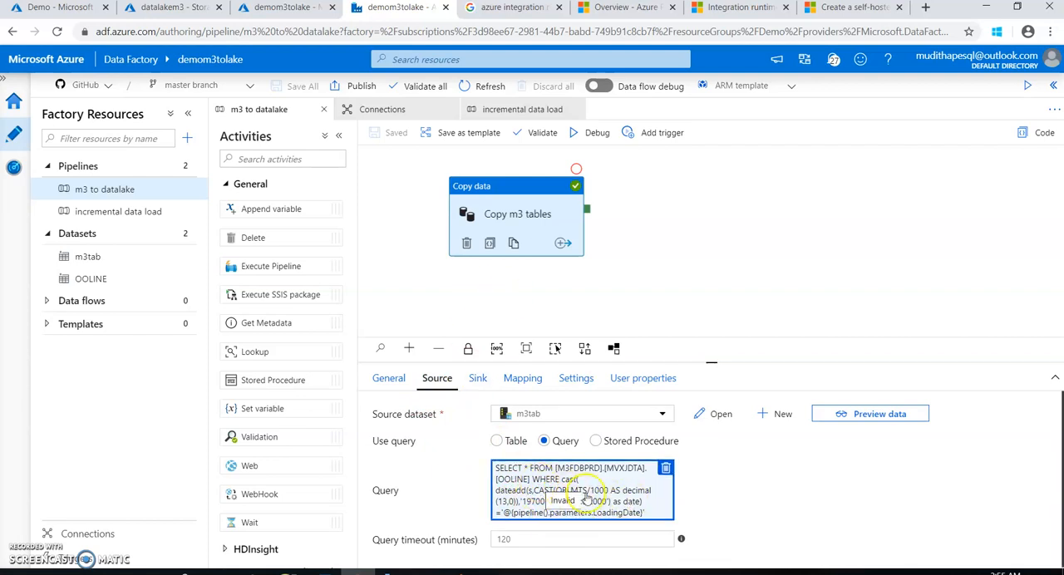
pyautogui.click(487, 384)
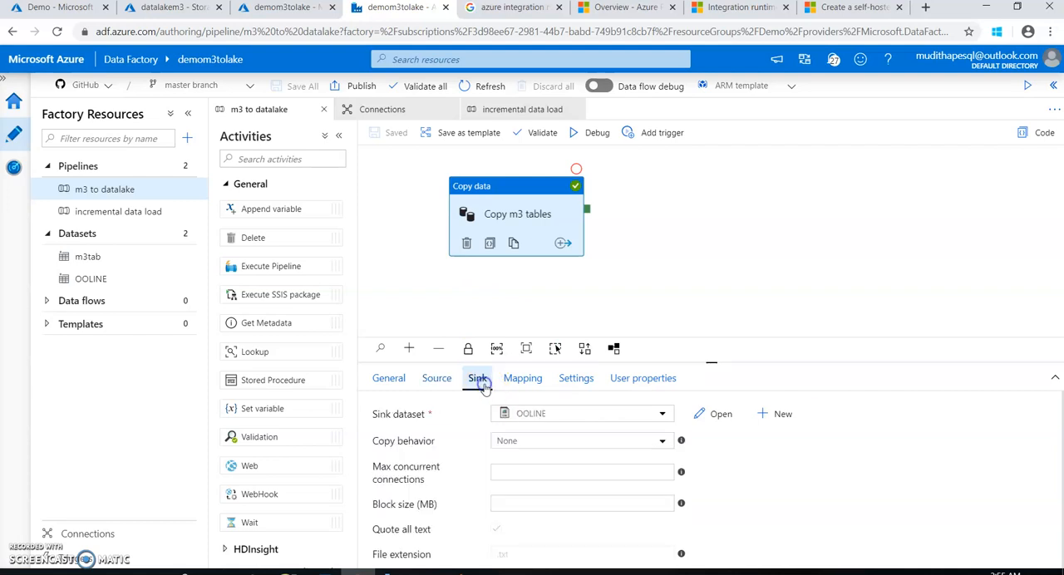
pyautogui.click(706, 419)
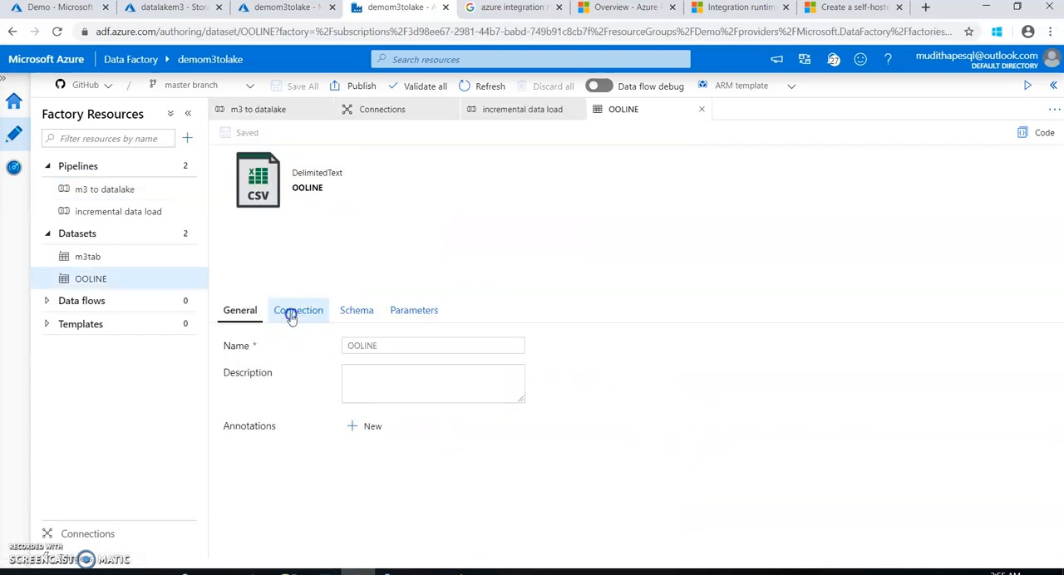
pyautogui.click(291, 311)
pyautogui.click(701, 374)
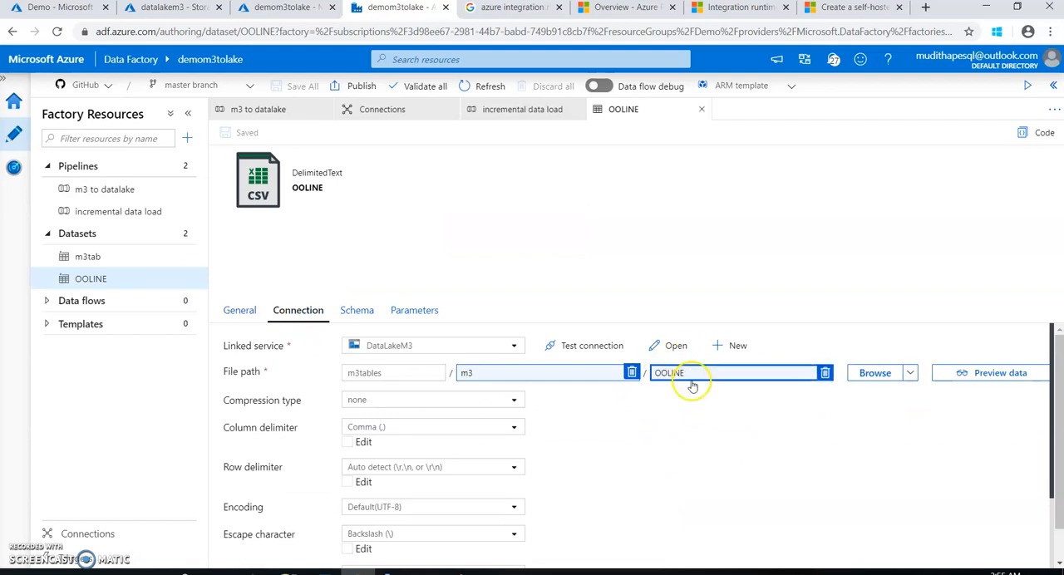
pyautogui.click(653, 440)
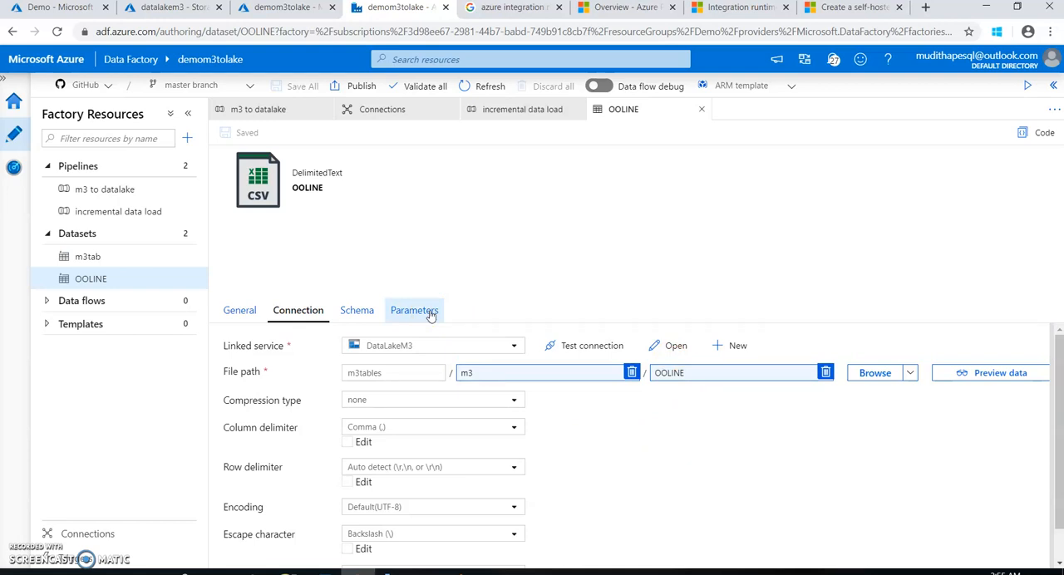
pyautogui.click(431, 314)
pyautogui.click(275, 109)
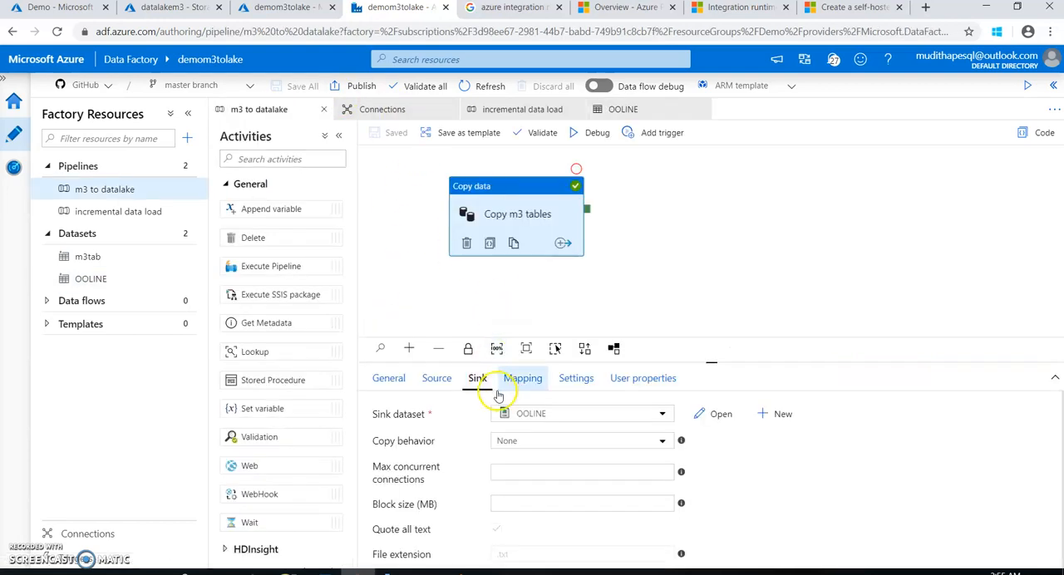
pyautogui.click(436, 376)
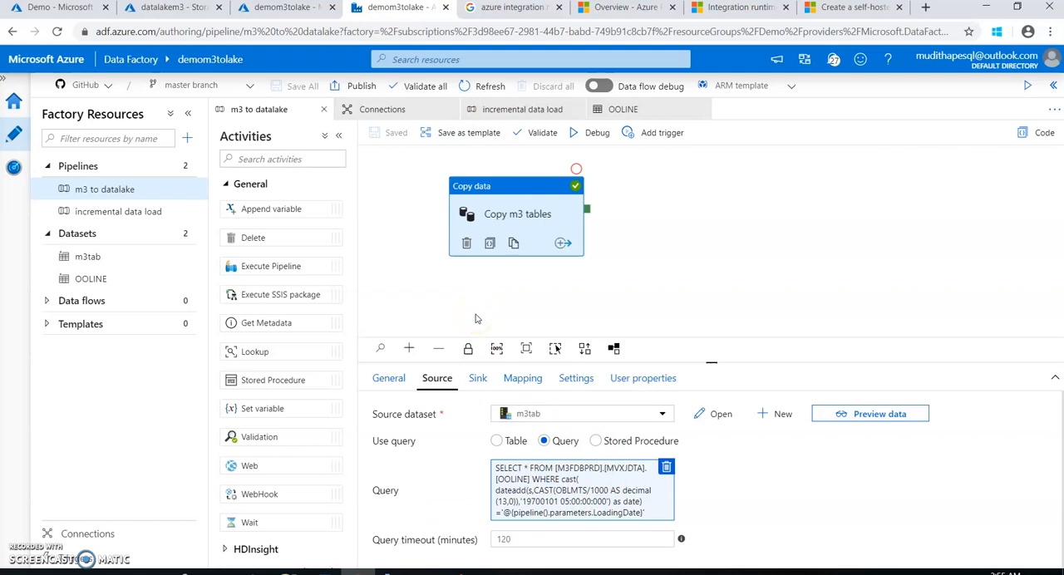
pyautogui.click(478, 378)
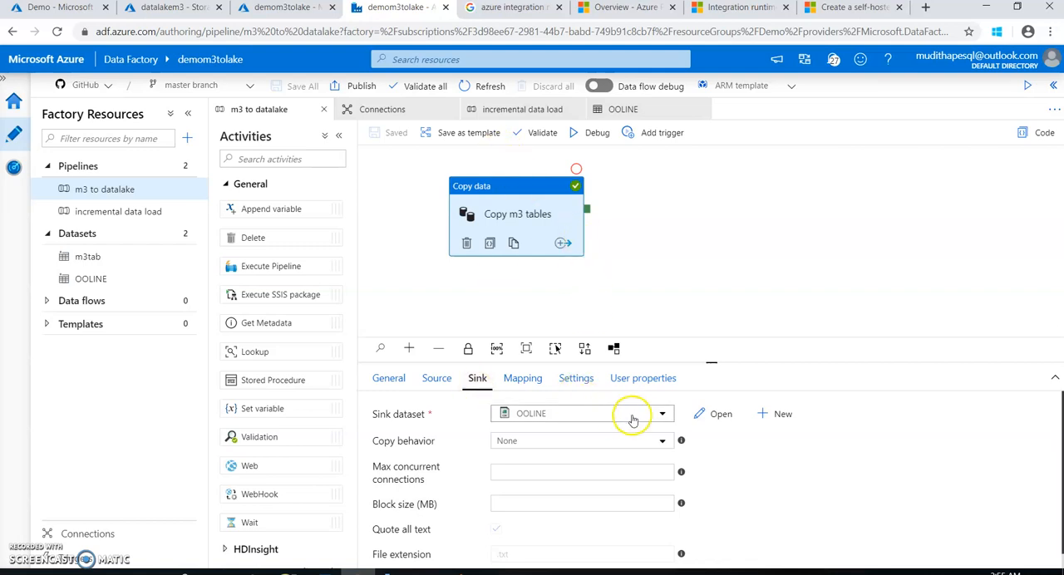
# Add a String parameter named LoadingDate to the OOLINE sink dataset
pyautogui.click(705, 413)
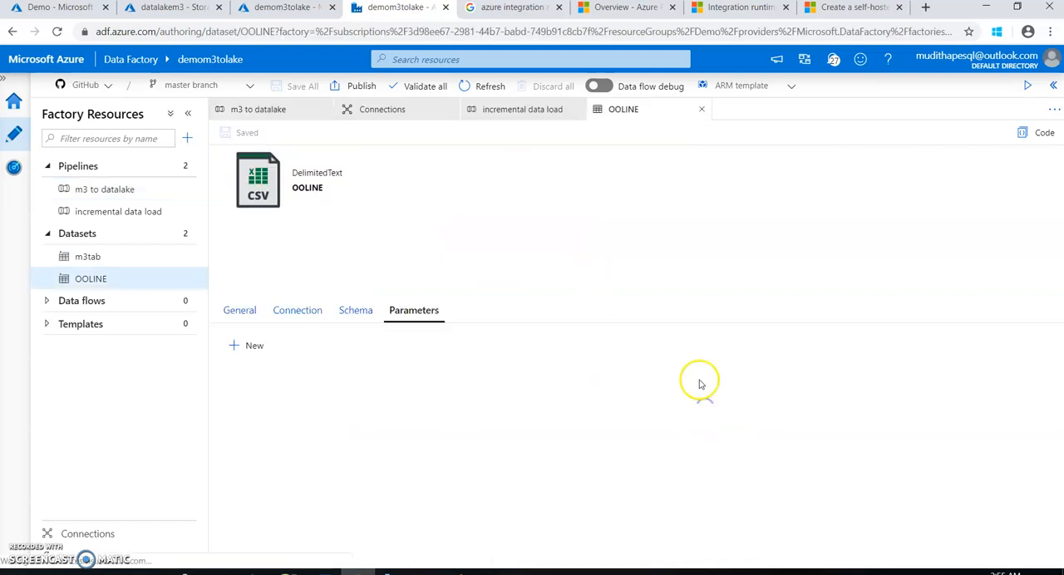
pyautogui.click(313, 312)
pyautogui.click(420, 311)
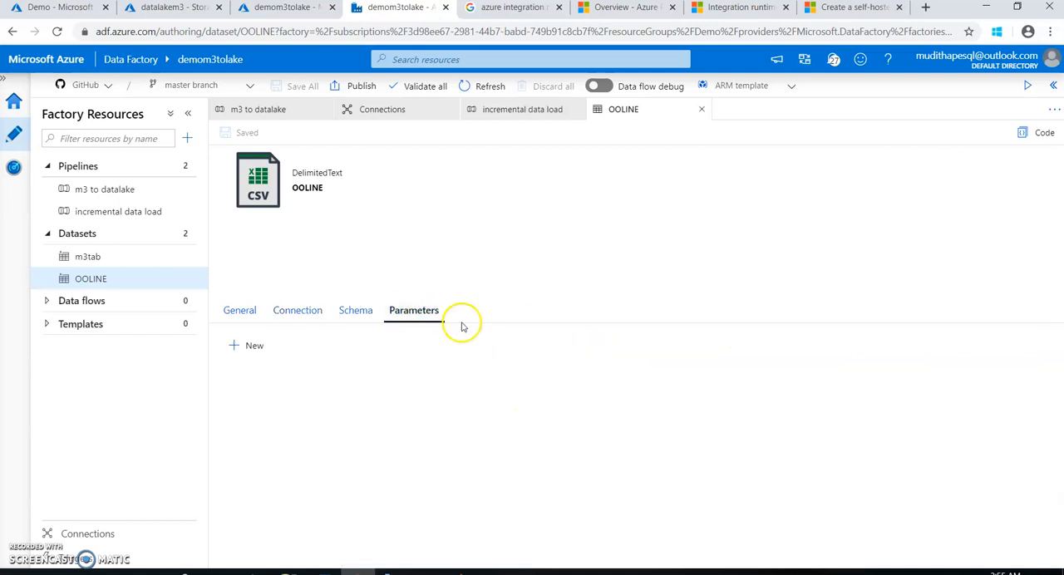
pyautogui.click(275, 349)
pyautogui.click(309, 402)
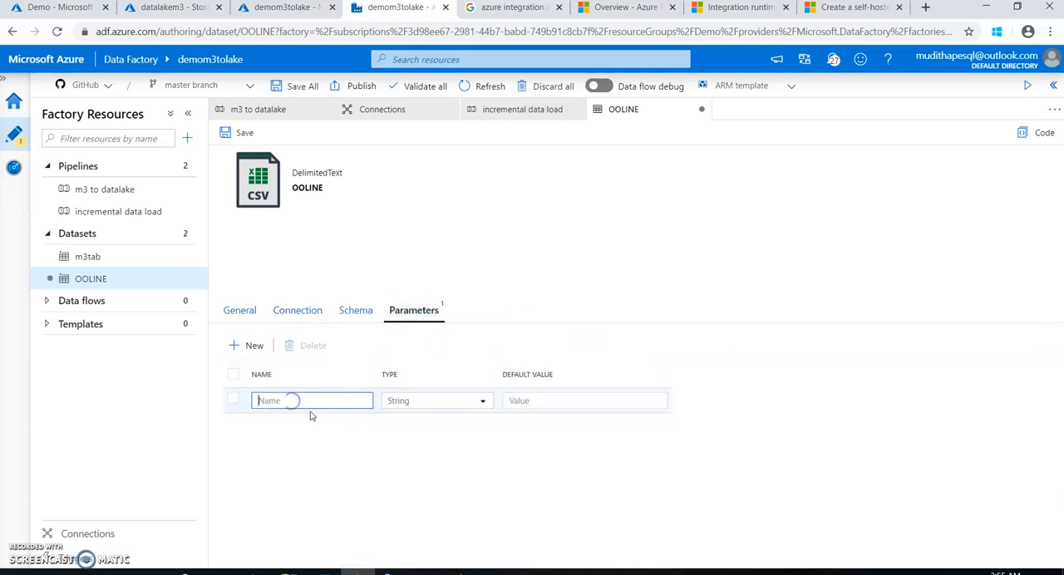
pyautogui.rightClick(307, 405)
pyautogui.click(316, 309)
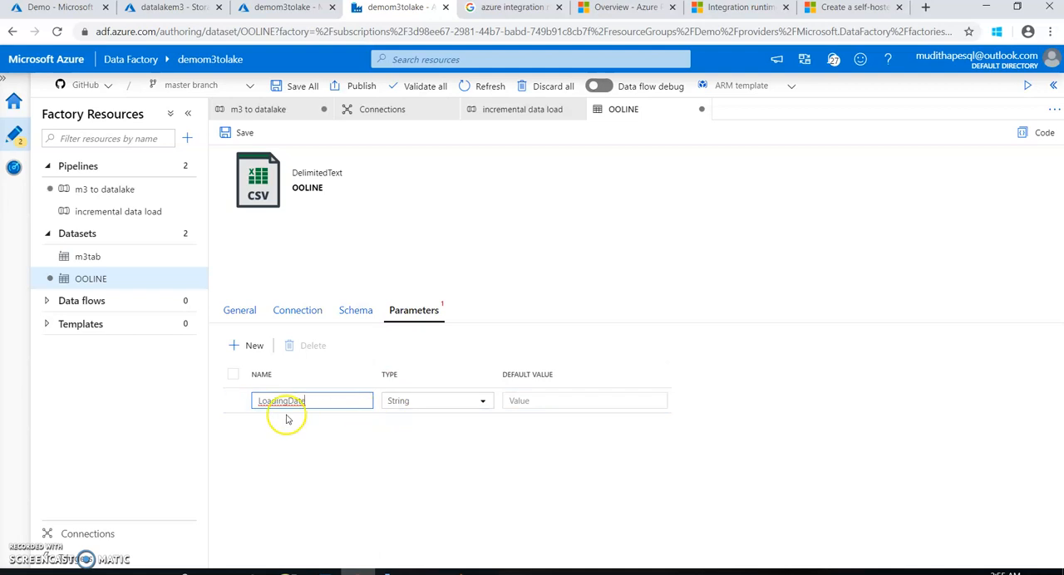
# Check the dataset properties in the Copy m3 tables sink, and save the OOLINE dataset with its new parameter
pyautogui.click(261, 117)
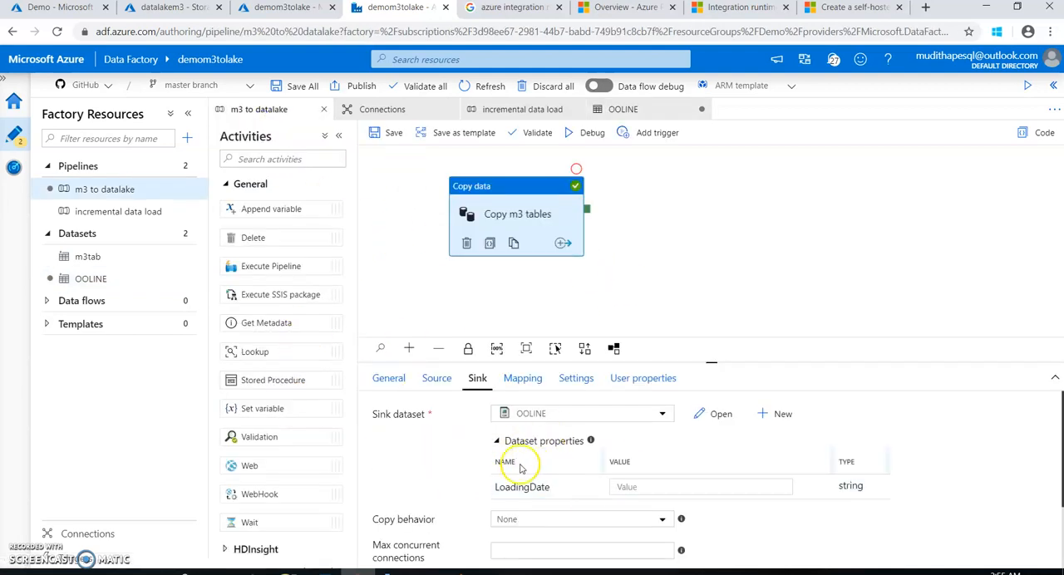
pyautogui.click(628, 111)
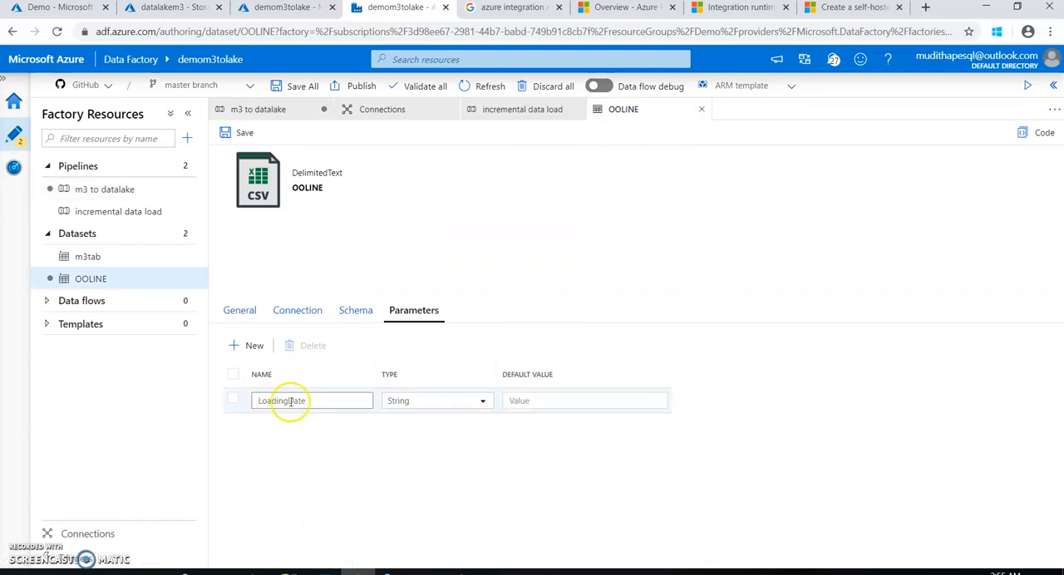
pyautogui.click(245, 134)
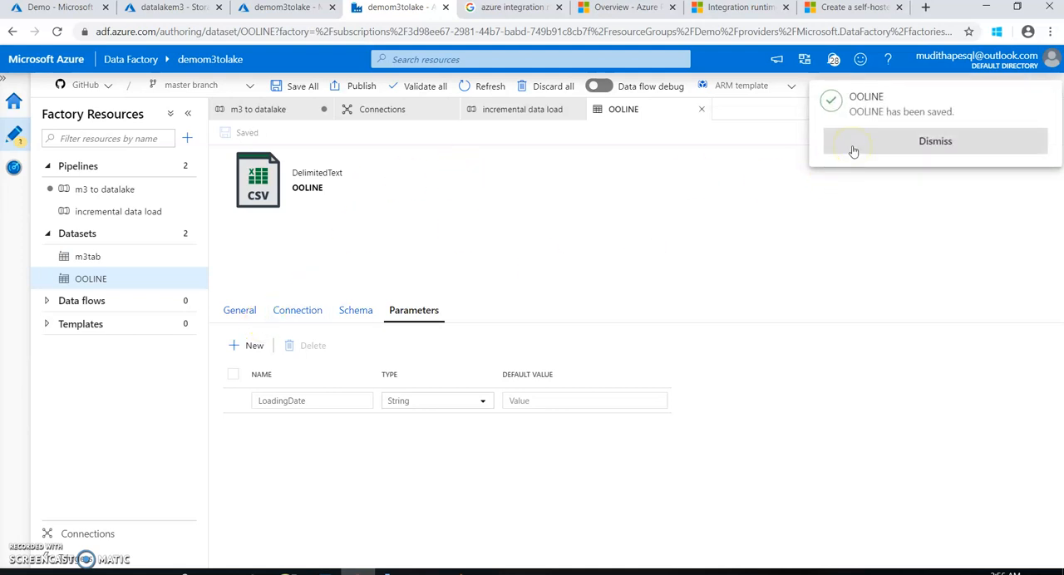
pyautogui.click(853, 151)
pyautogui.click(297, 311)
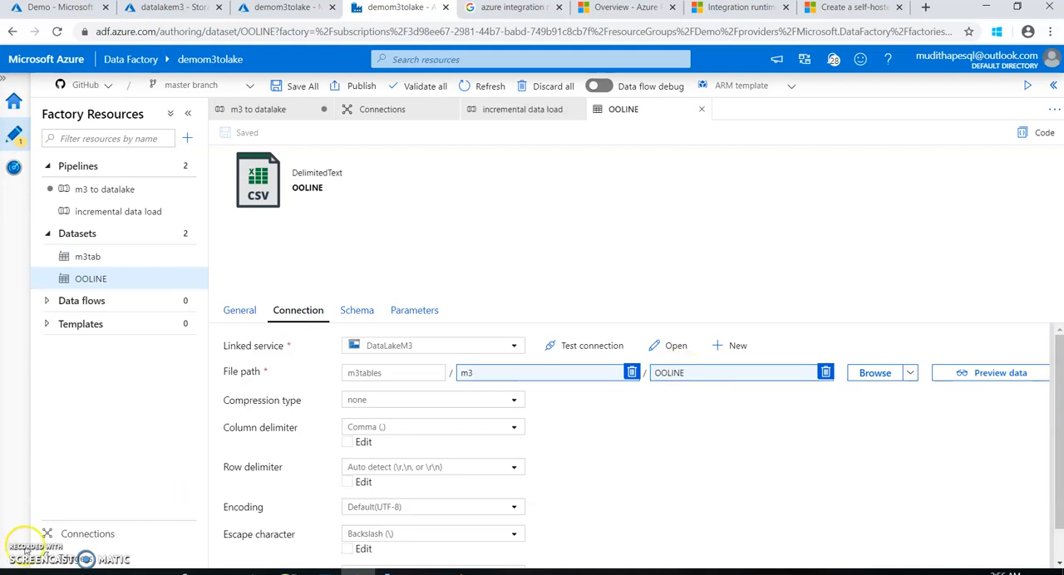
pyautogui.click(693, 376)
pyautogui.click(707, 124)
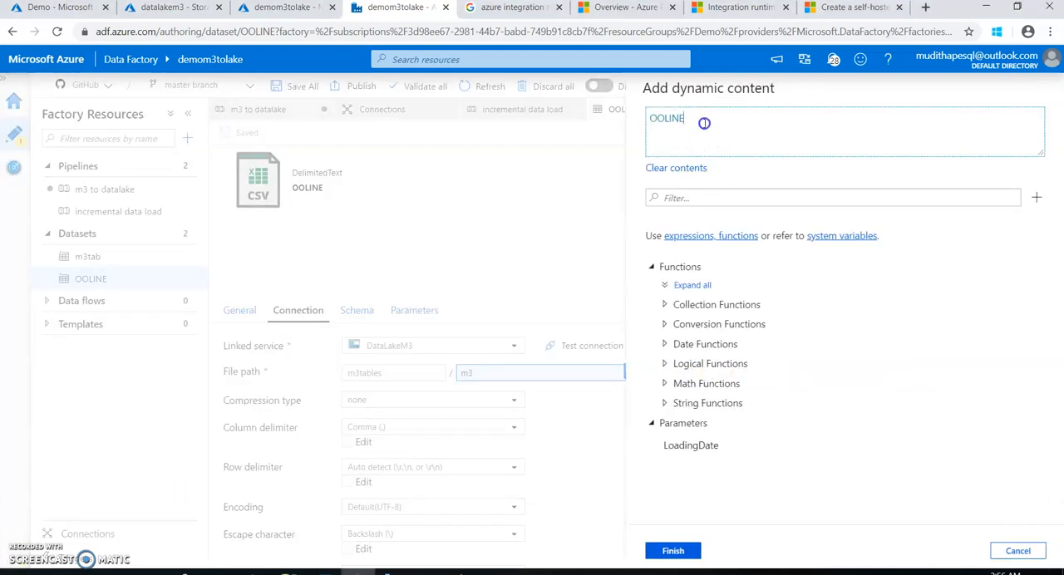
pyautogui.moveTo(704, 124); pyautogui.dragTo(622, 113)
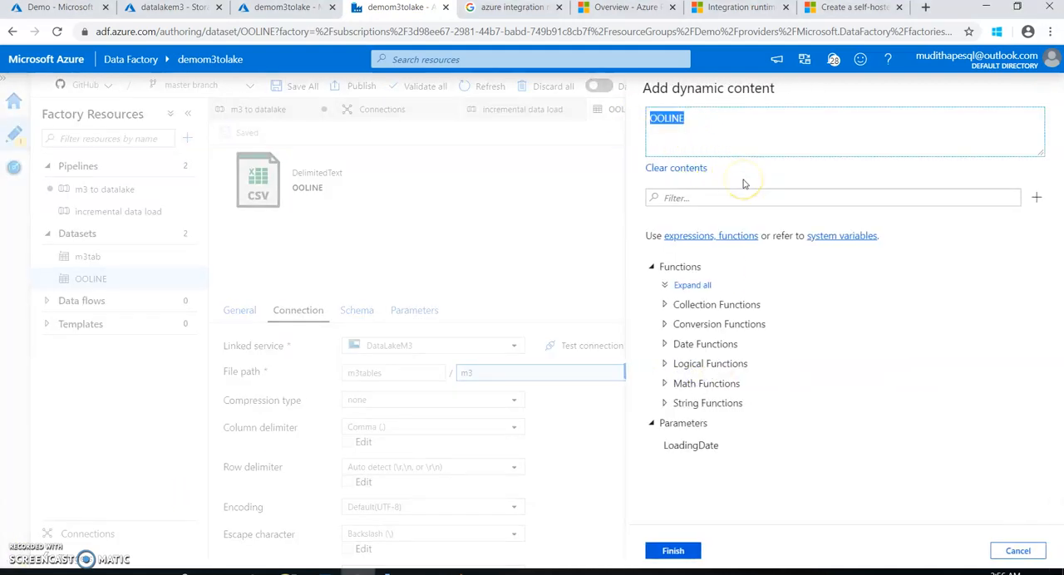
pyautogui.write('@dataset().LoadingDate')
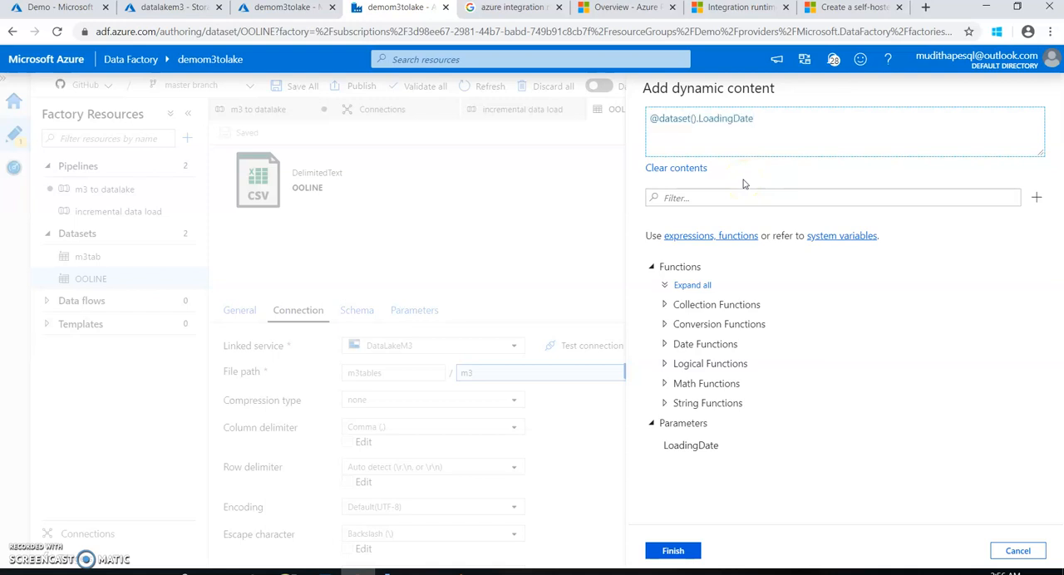
pyautogui.click(672, 551)
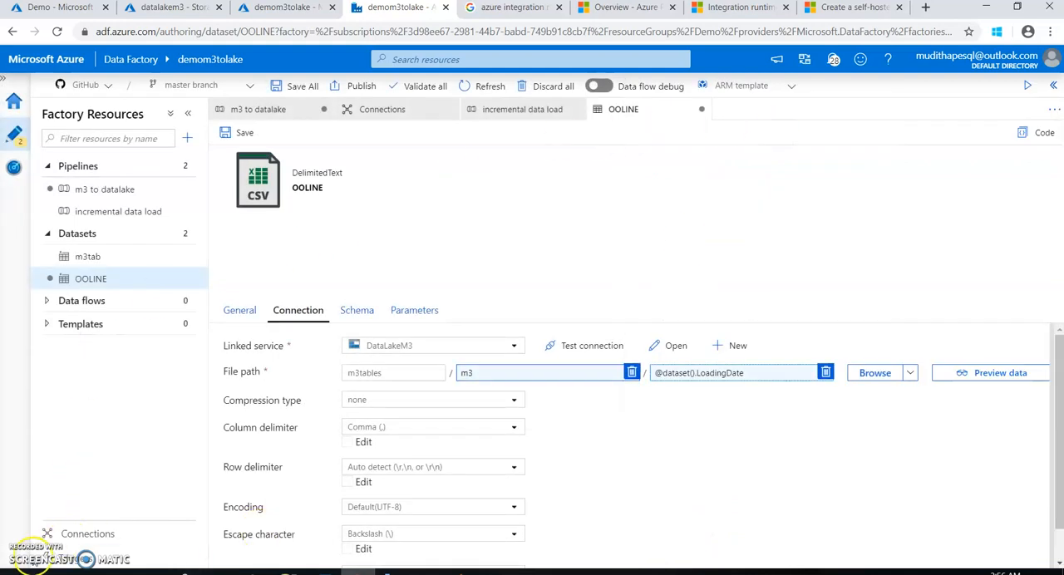
# Set the directory in the OOLINE dataset's file path to OOLINE/@{formatDateTime(dataset().LoadingDate,'yyyy')}/@{formatDateTime(dataset().LoadingDate,'MM')}
pyautogui.click(577, 374)
pyautogui.moveTo(690, 130); pyautogui.dragTo(629, 124)
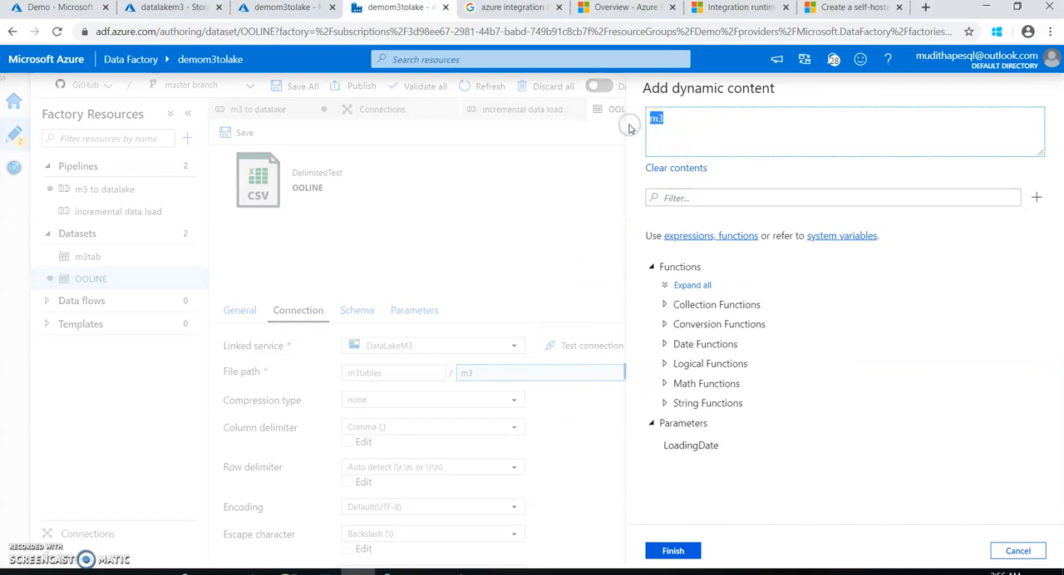
pyautogui.write("OOLINE/@{formatDateTime(dataset().LoadingDate,'yyyy')}/@{formatDateTime(dataset().LoadingDate,'MM')}")
pyautogui.click(686, 118)
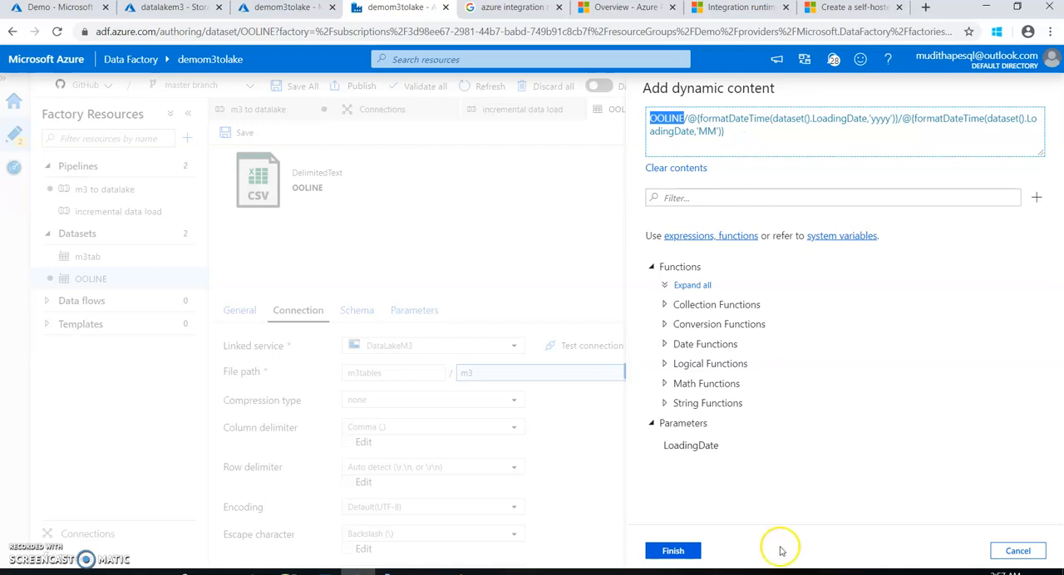
pyautogui.click(683, 551)
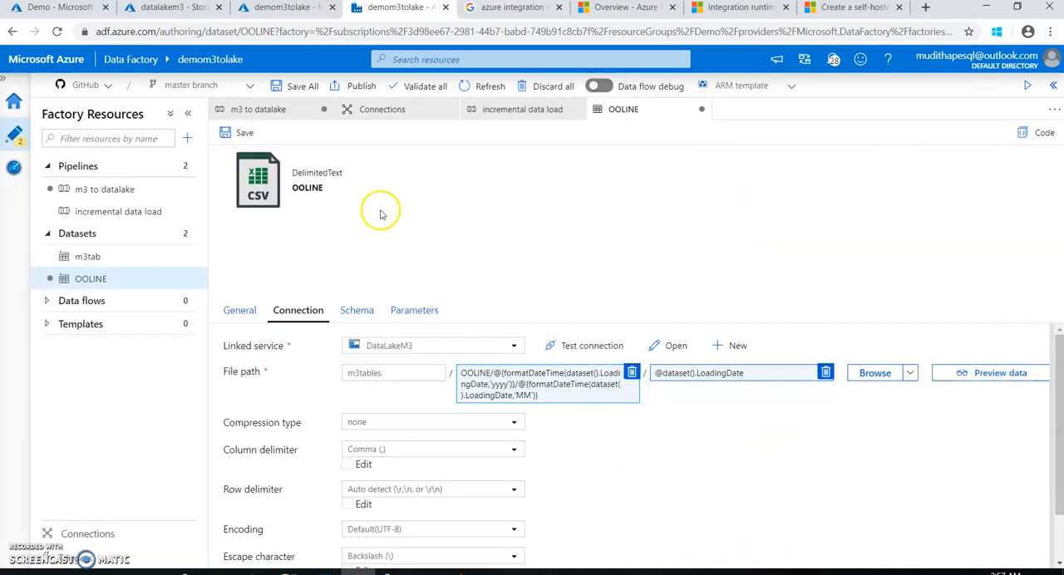
# Save the OOLINE dataset with the dynamic file path and close it to return to the m3 to datalake pipeline
pyautogui.click(247, 135)
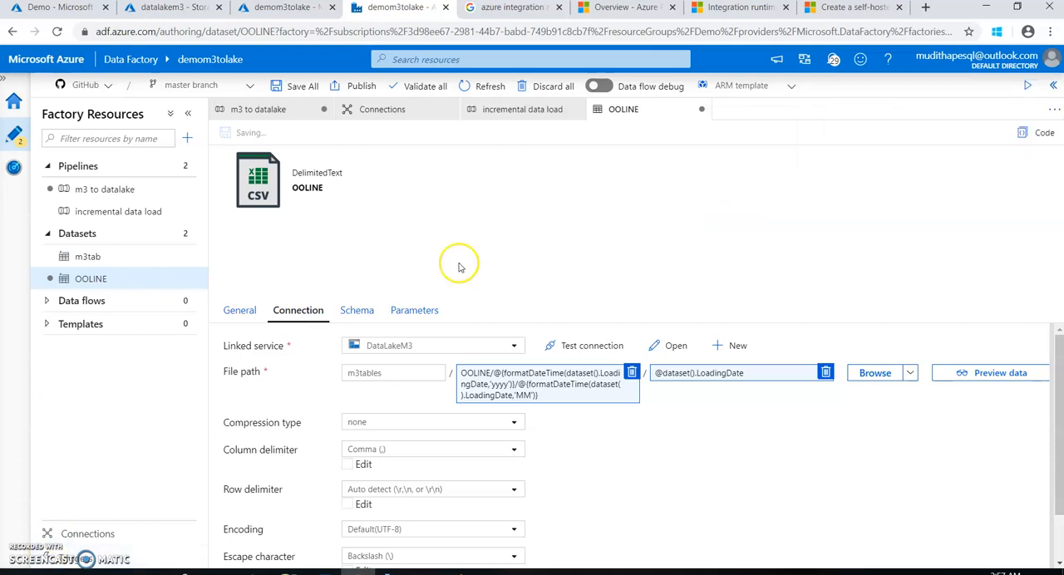
pyautogui.click(877, 145)
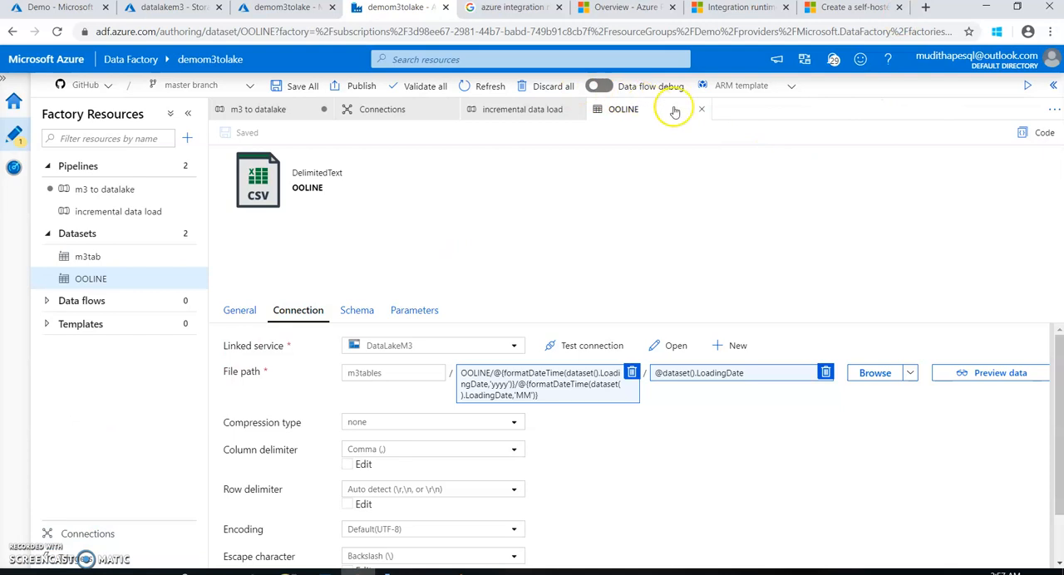
pyautogui.click(703, 109)
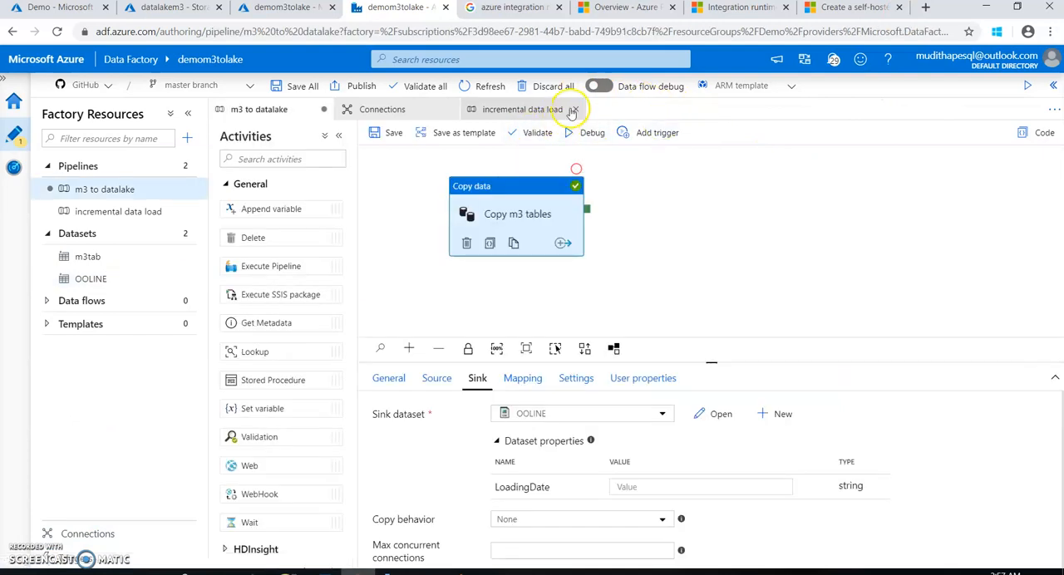
# Switch to Azure Storage Explorer and delete the OOLINE file from the m3 folder of the m3tables container
pyautogui.click(522, 113)
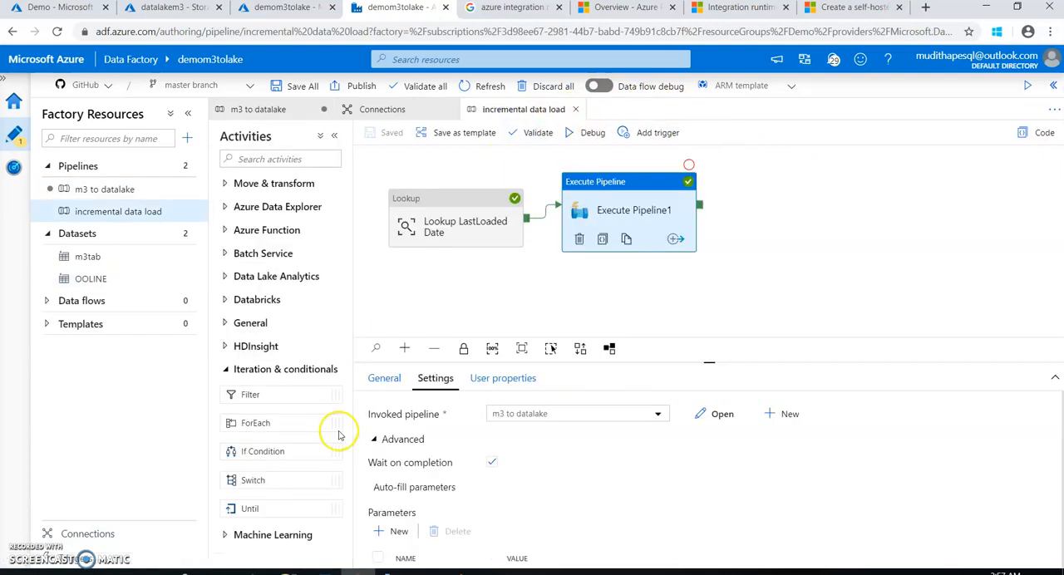
pyautogui.click(359, 572)
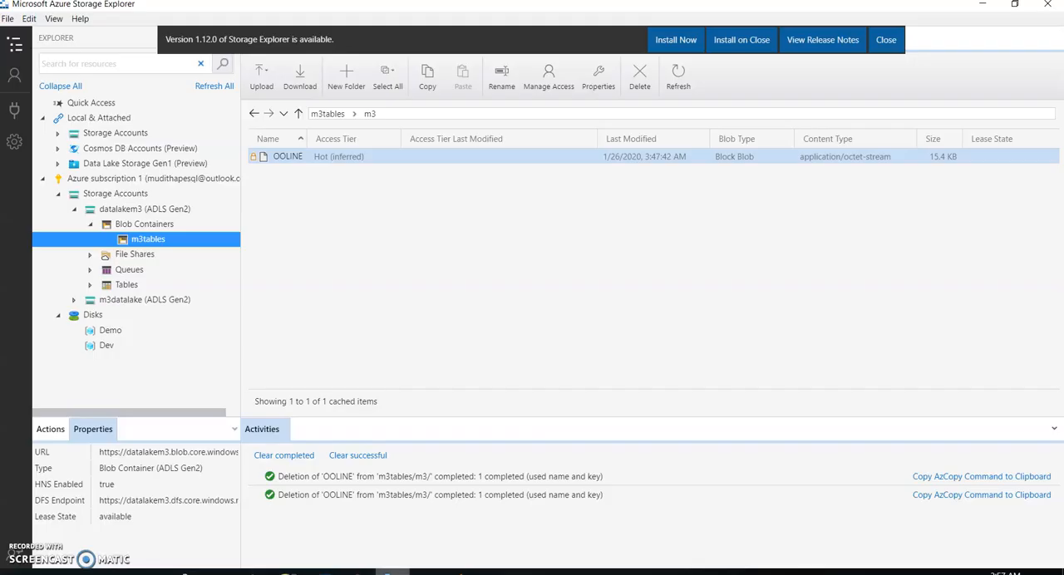
pyautogui.rightClick(338, 159)
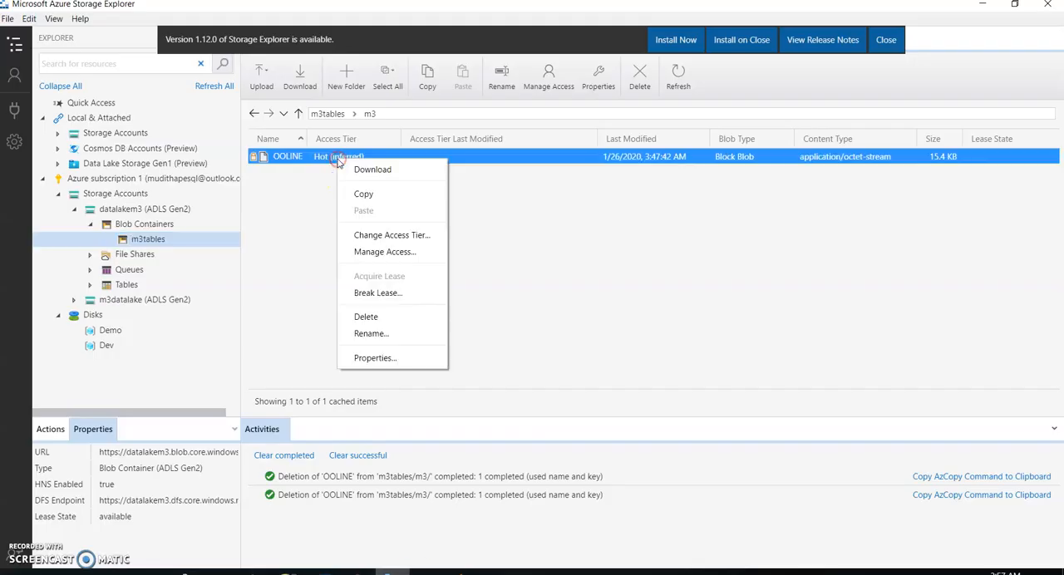
pyautogui.click(374, 319)
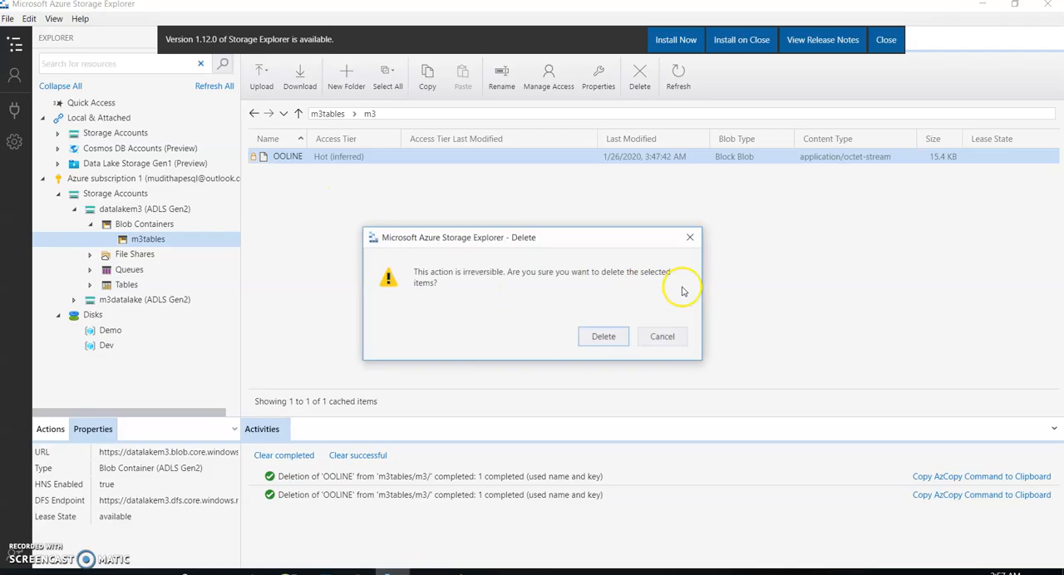
pyautogui.click(604, 336)
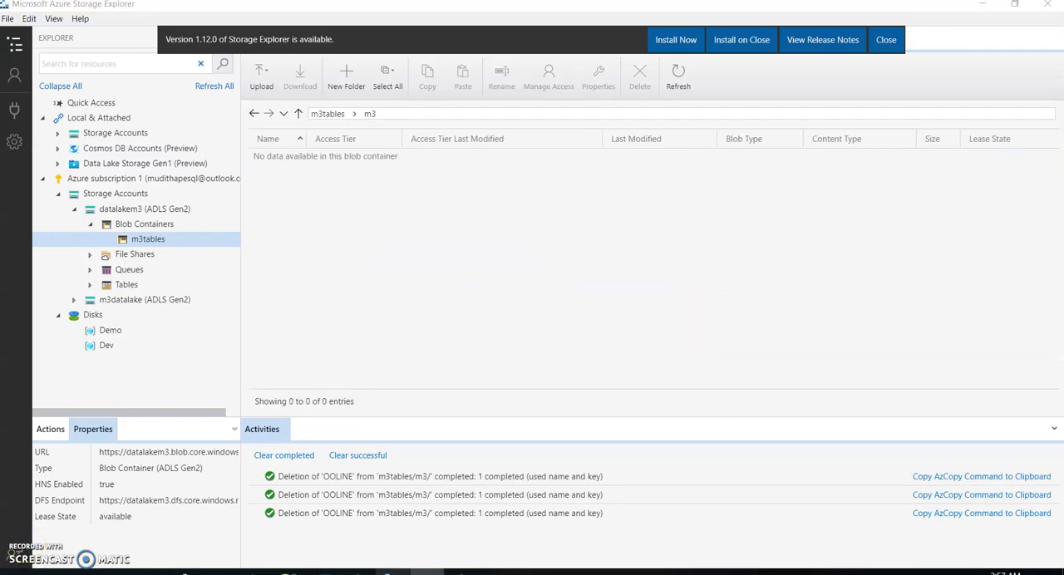
# Switch back to Azure Data Factory, try a debug run of the incremental data load pipeline, and dismiss the validation output
pyautogui.click(358, 572)
pyautogui.click(652, 296)
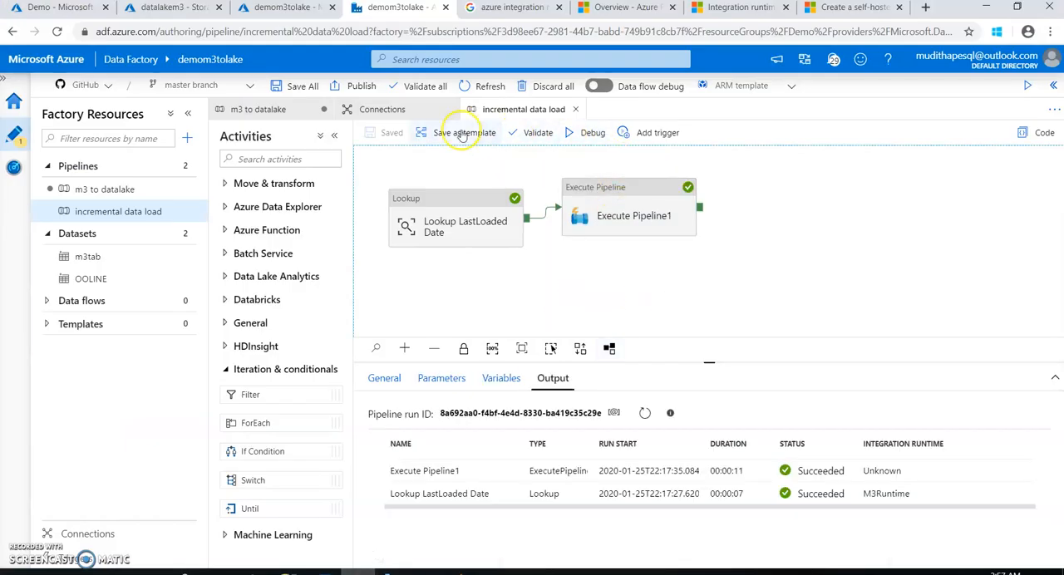
pyautogui.click(587, 134)
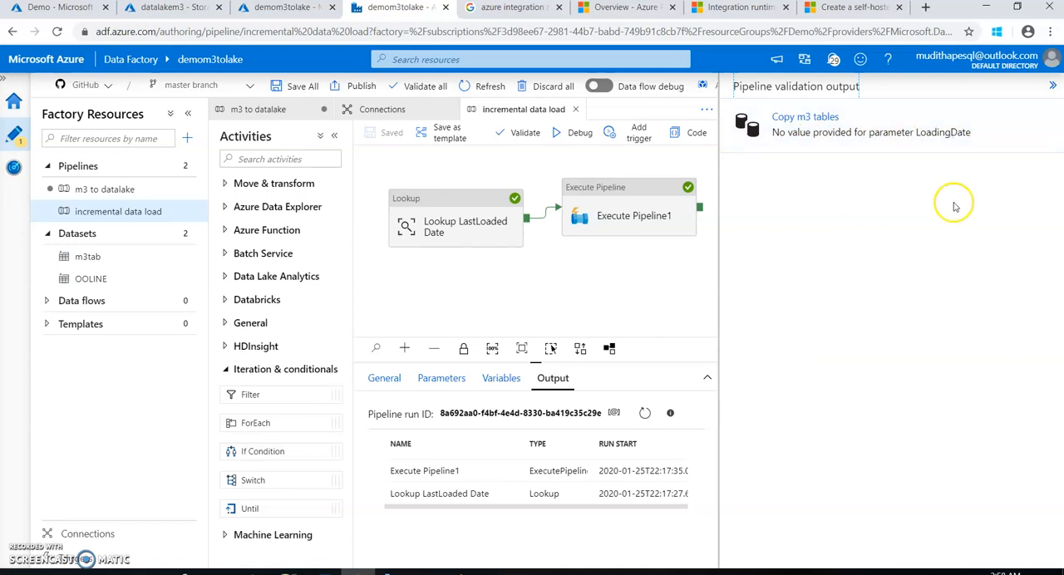
pyautogui.click(675, 276)
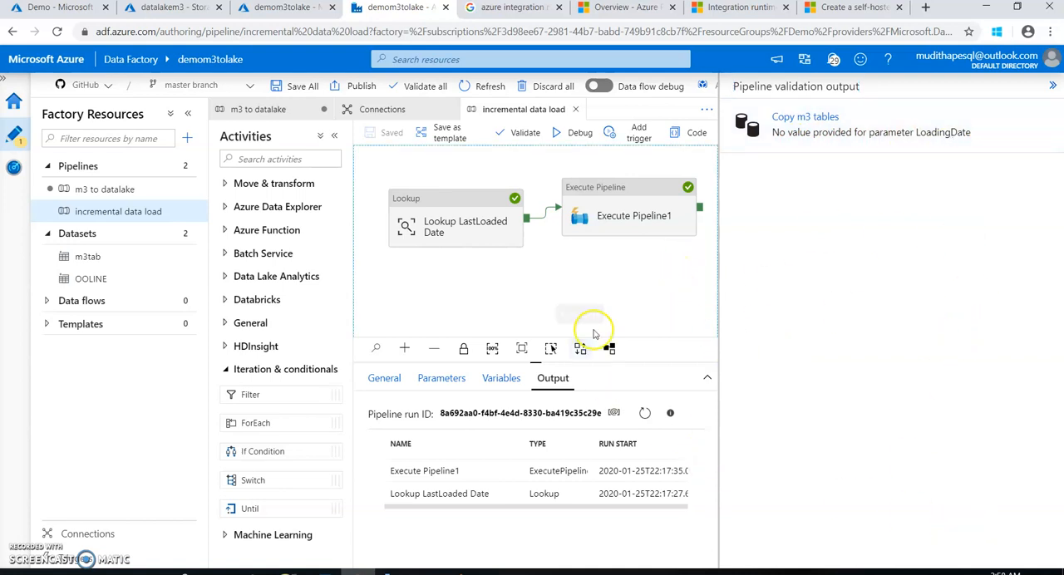
pyautogui.click(1053, 87)
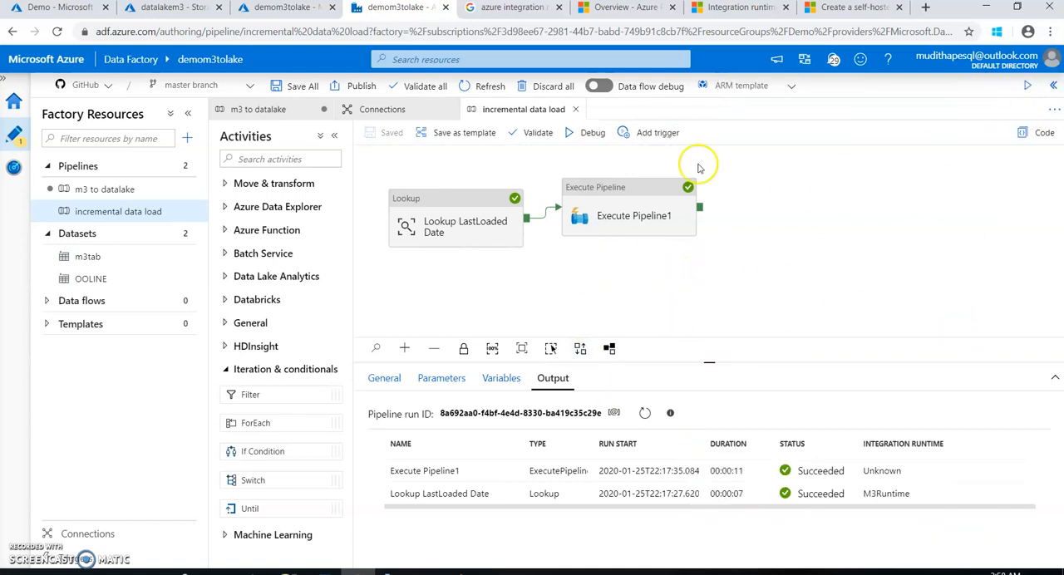
pyautogui.click(606, 206)
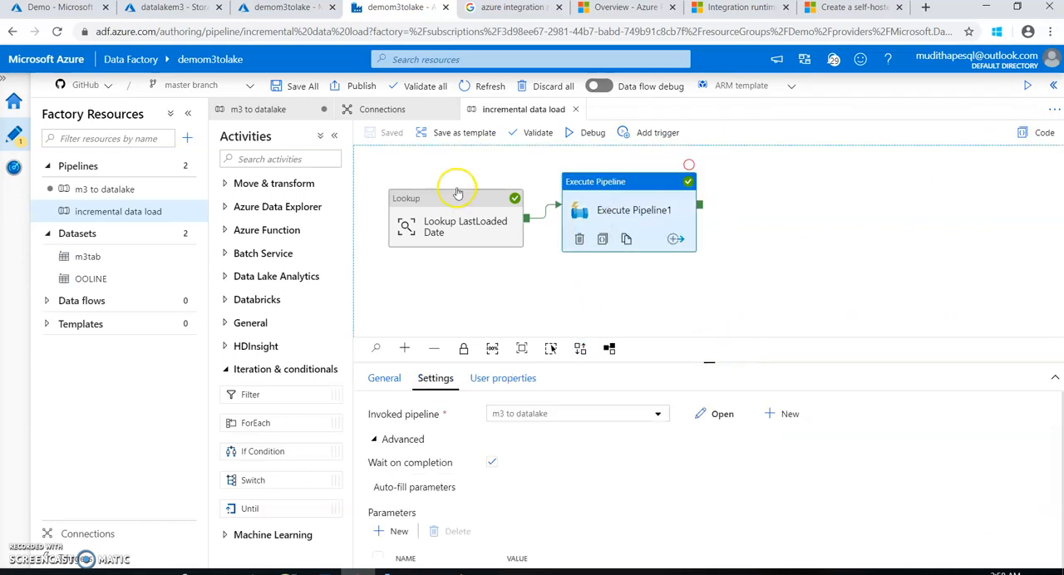
pyautogui.click(97, 187)
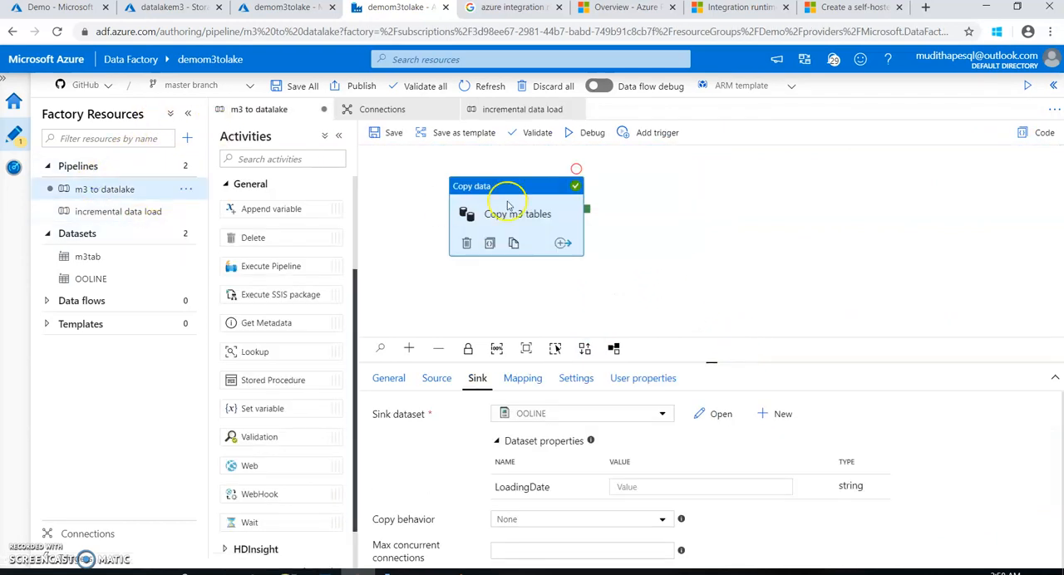
pyautogui.click(502, 218)
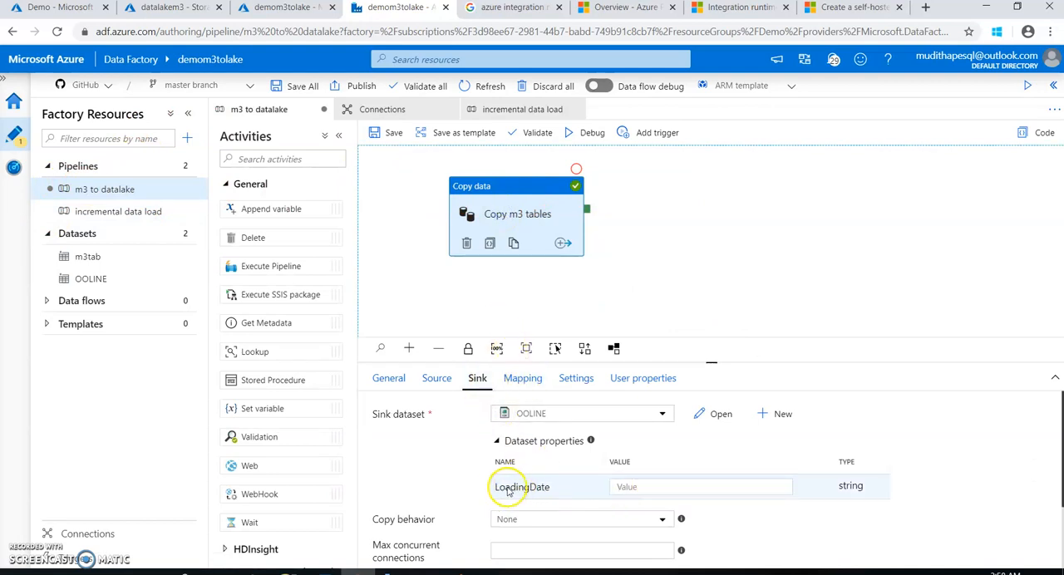
pyautogui.click(661, 491)
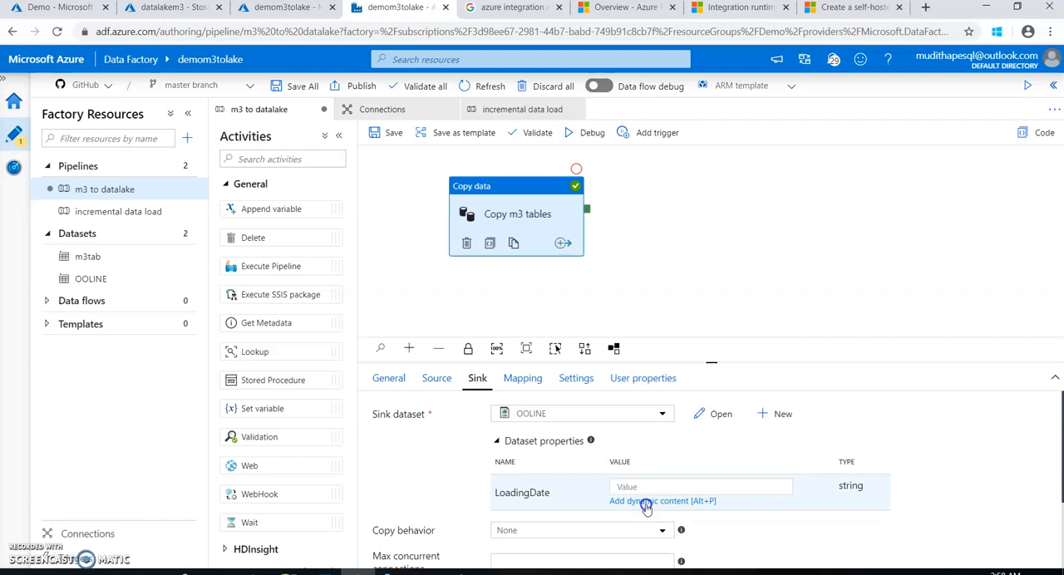
pyautogui.click(649, 505)
pyautogui.click(651, 266)
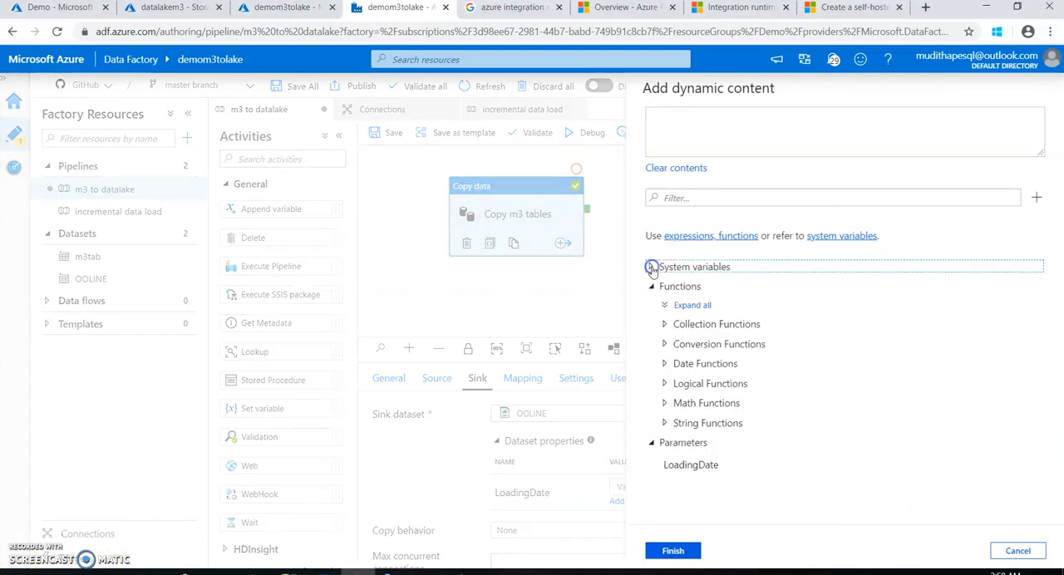
pyautogui.click(651, 286)
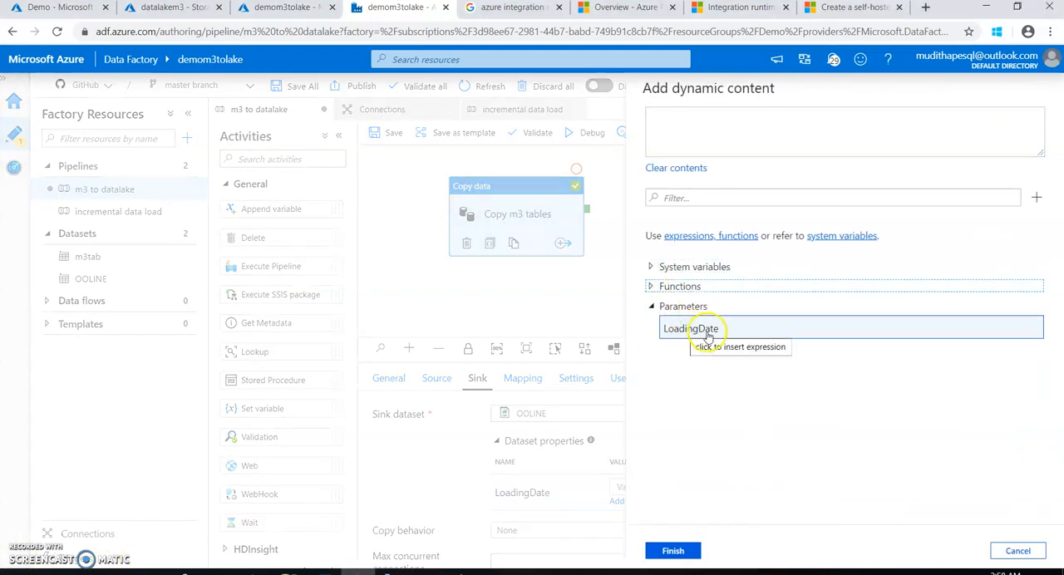
pyautogui.click(686, 125)
pyautogui.click(700, 328)
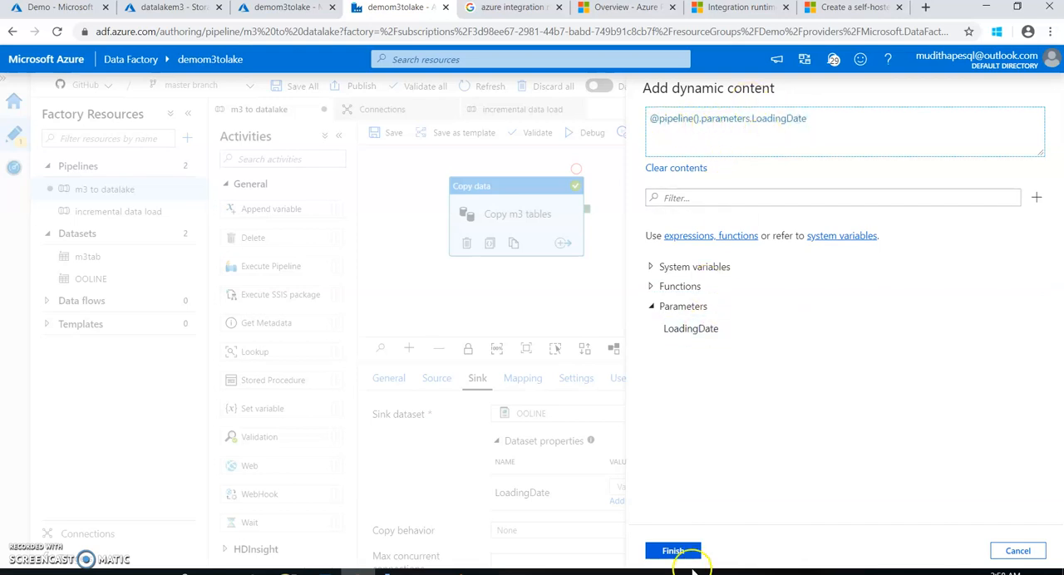
pyautogui.click(680, 551)
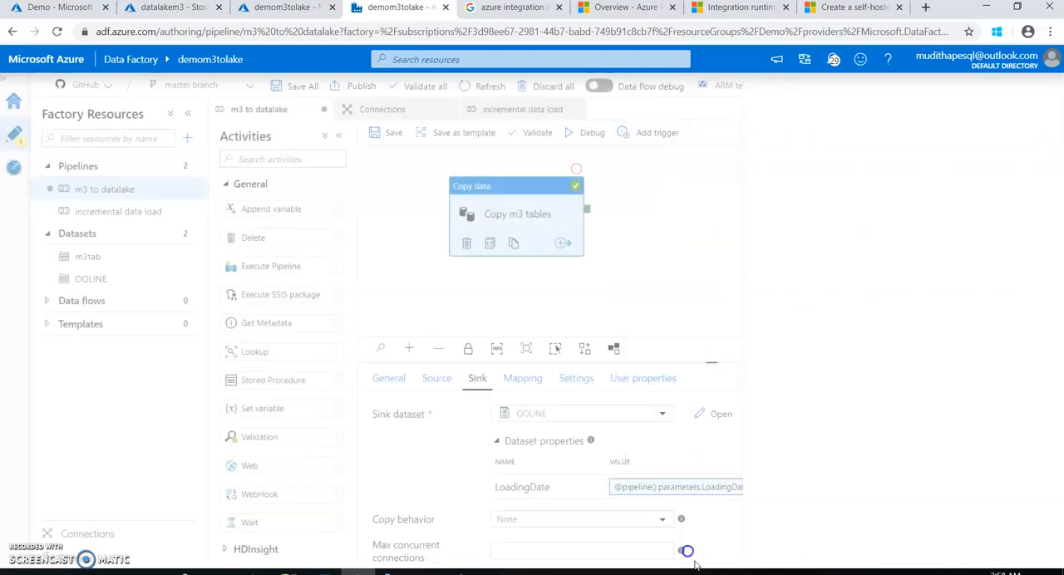
# Save the m3 to datalake pipeline and start a debug run of the incremental data load pipeline
pyautogui.click(388, 133)
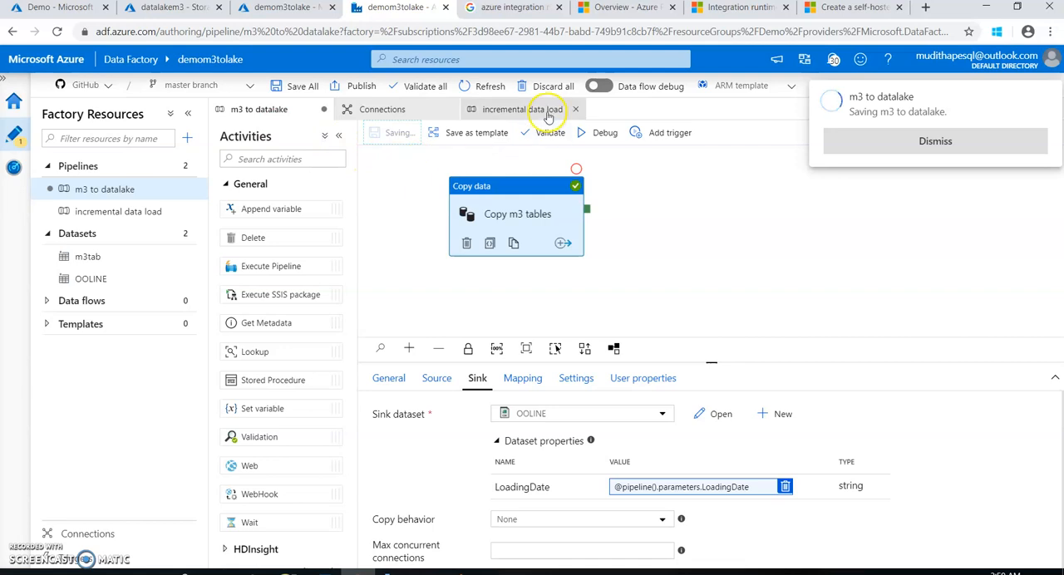
pyautogui.click(515, 114)
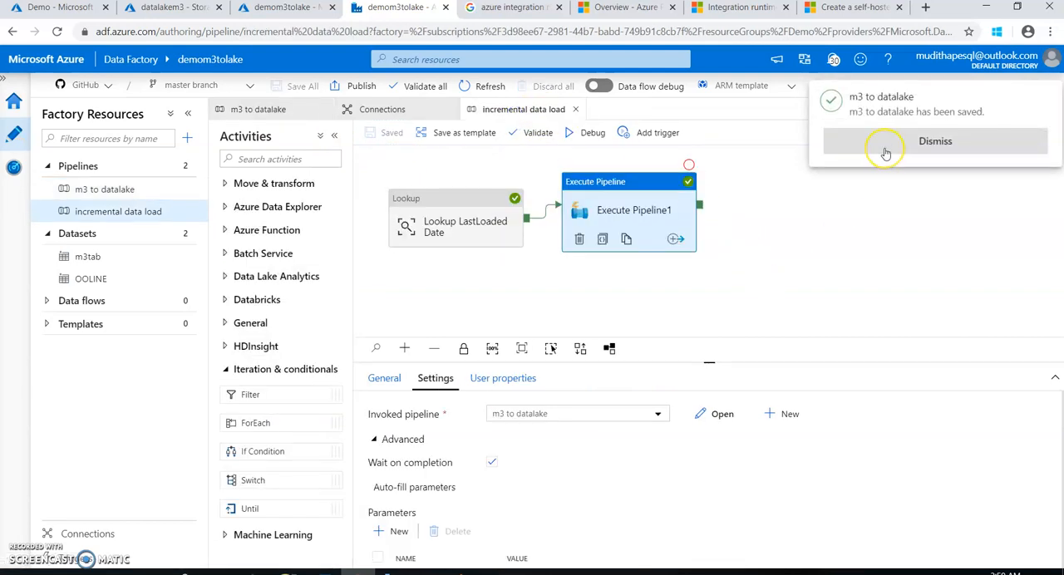
pyautogui.click(886, 149)
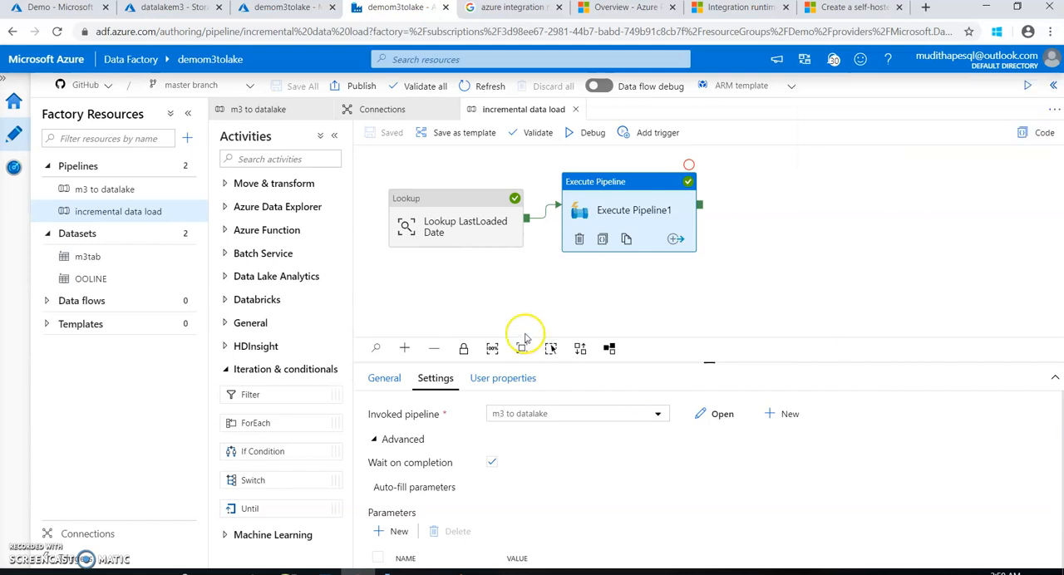
pyautogui.click(588, 134)
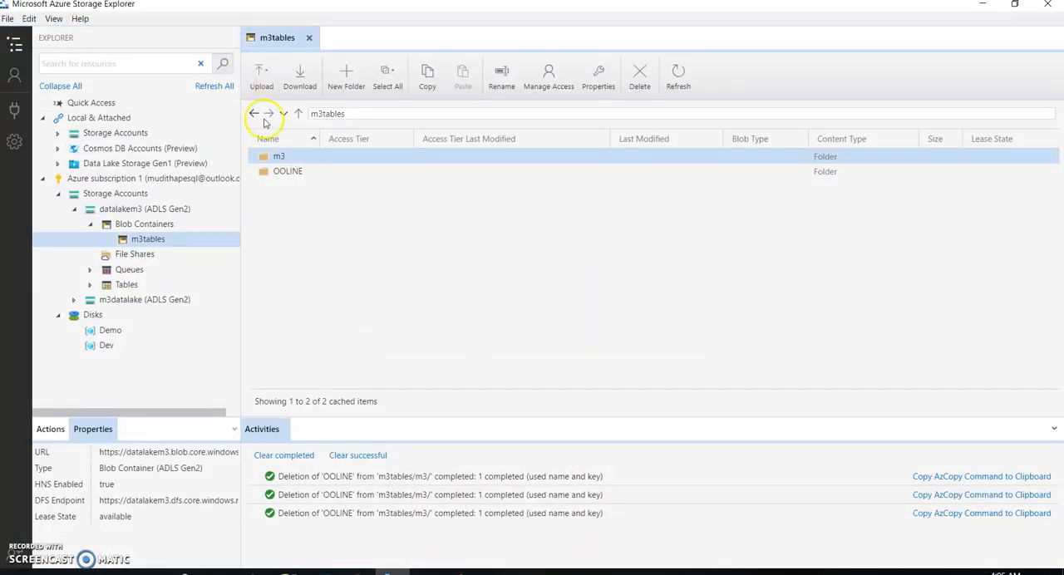
# Inspect the contents of the OOLINE/2019/12 folder in the m3tables container in Azure Storage Explorer
pyautogui.click(288, 173)
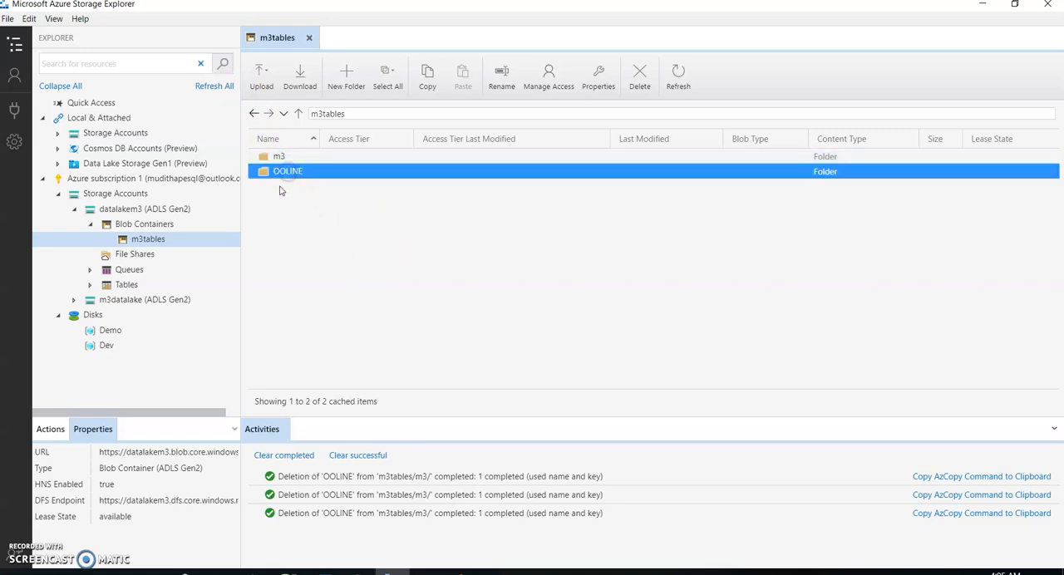
pyautogui.doubleClick(287, 173)
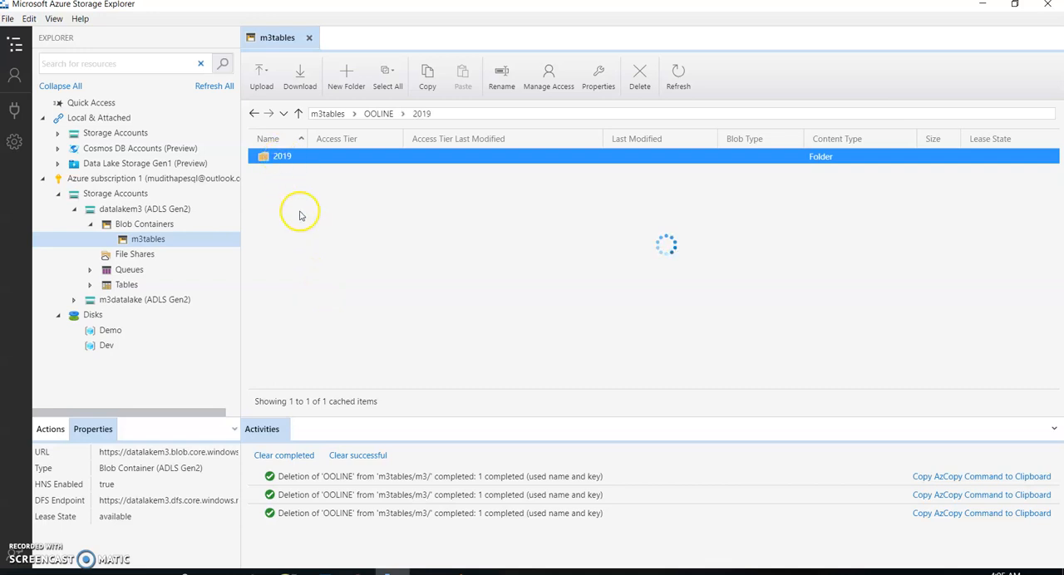
pyautogui.doubleClick(277, 159)
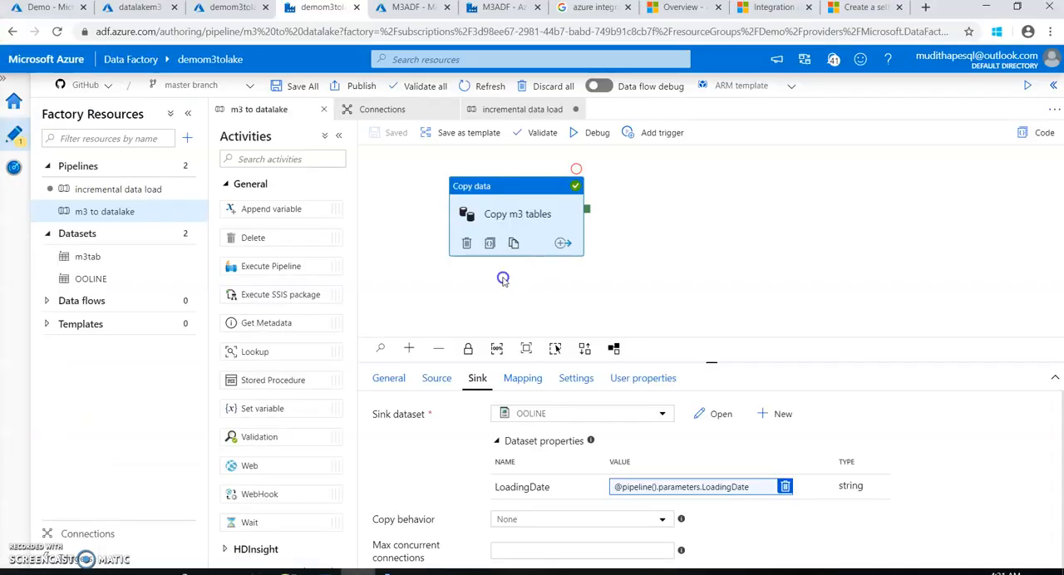
# Create a new pipeline in Azure Data Factory and name it Until Current Date
pyautogui.click(503, 279)
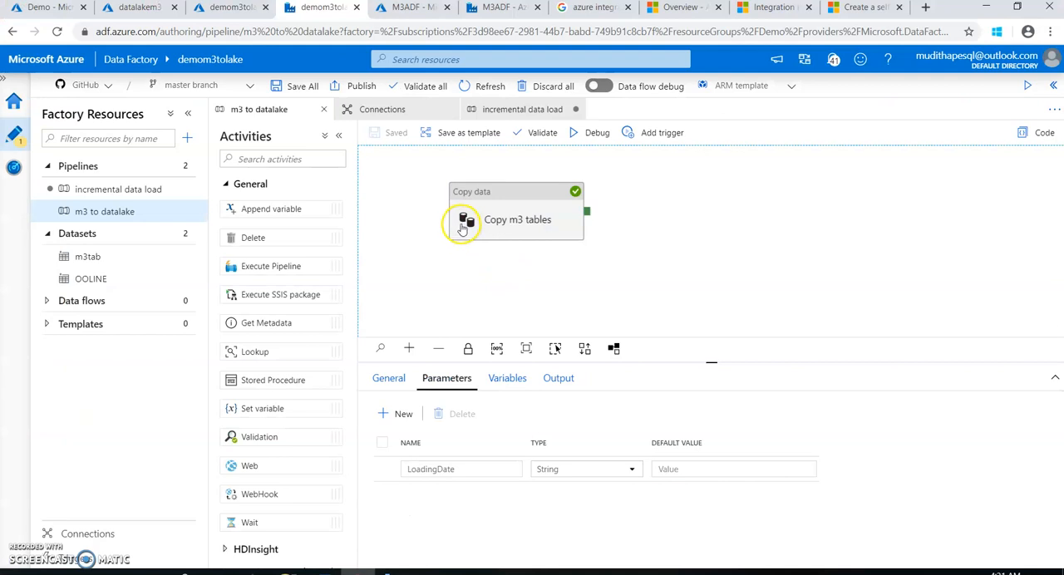
pyautogui.click(489, 110)
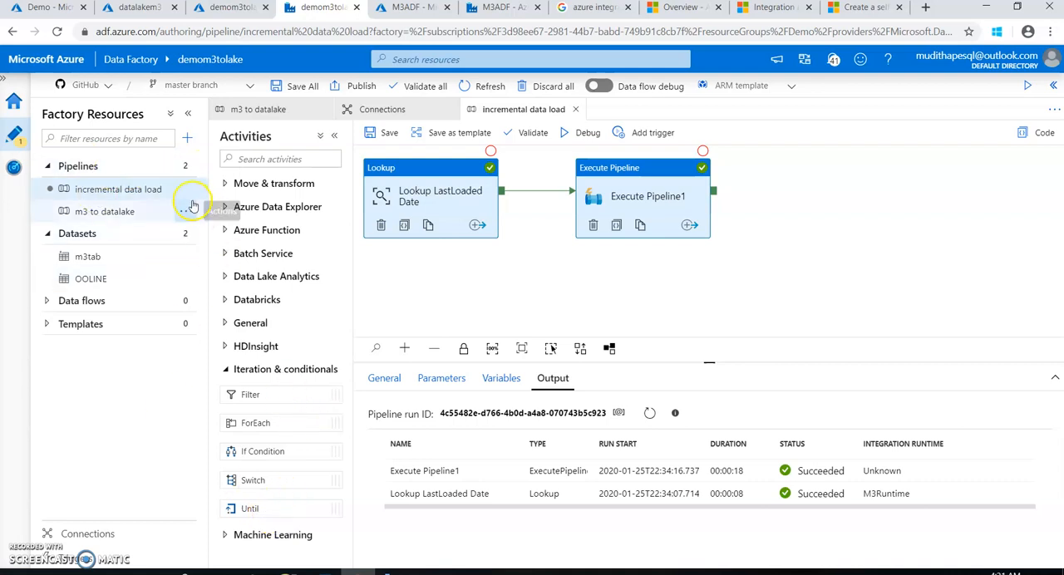
pyautogui.click(189, 168)
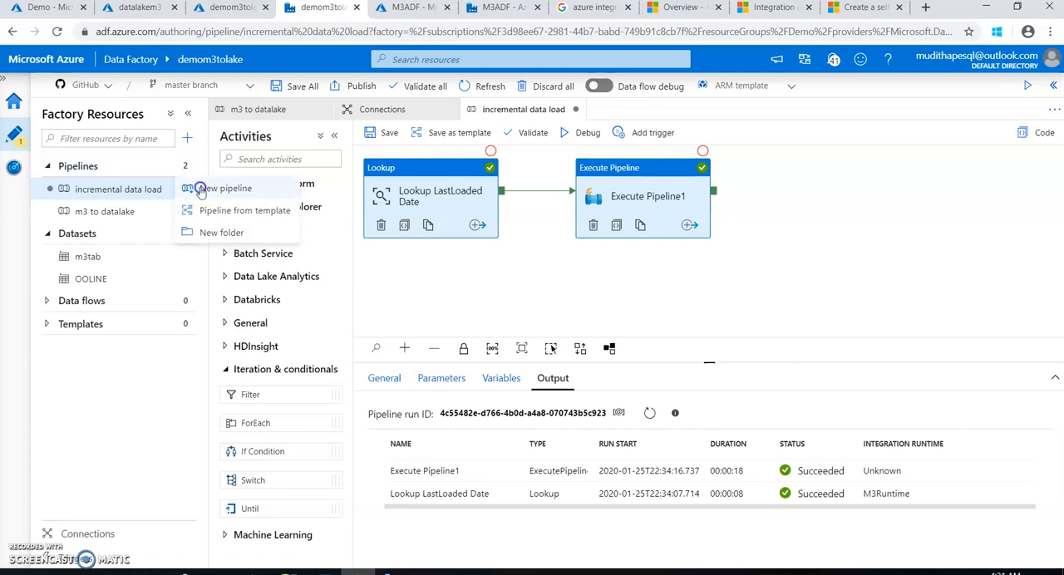
pyautogui.click(249, 188)
pyautogui.moveTo(533, 417); pyautogui.dragTo(486, 415)
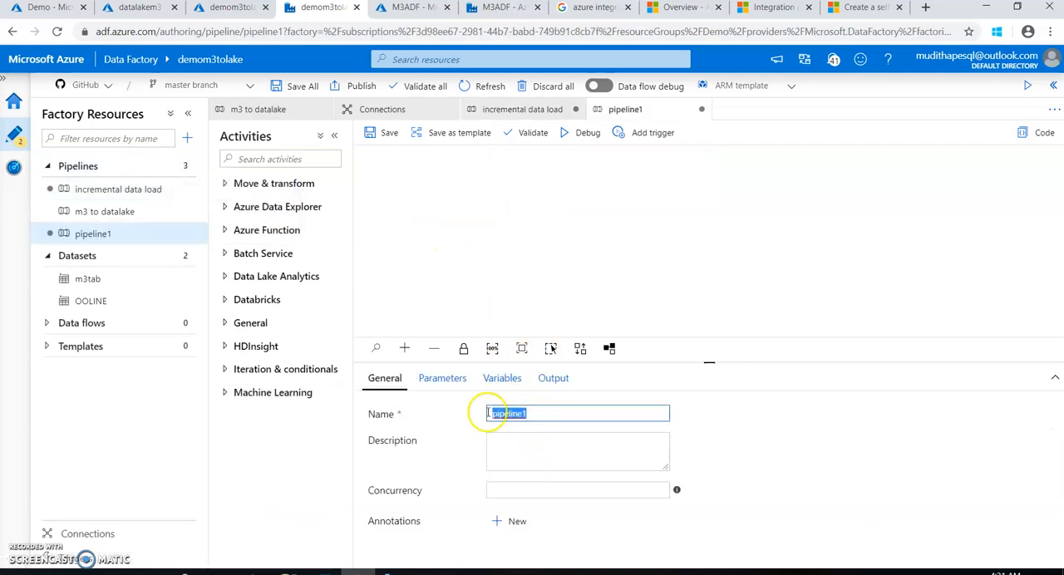
pyautogui.rightClick(497, 413)
pyautogui.click(532, 287)
pyautogui.rightClick(523, 411)
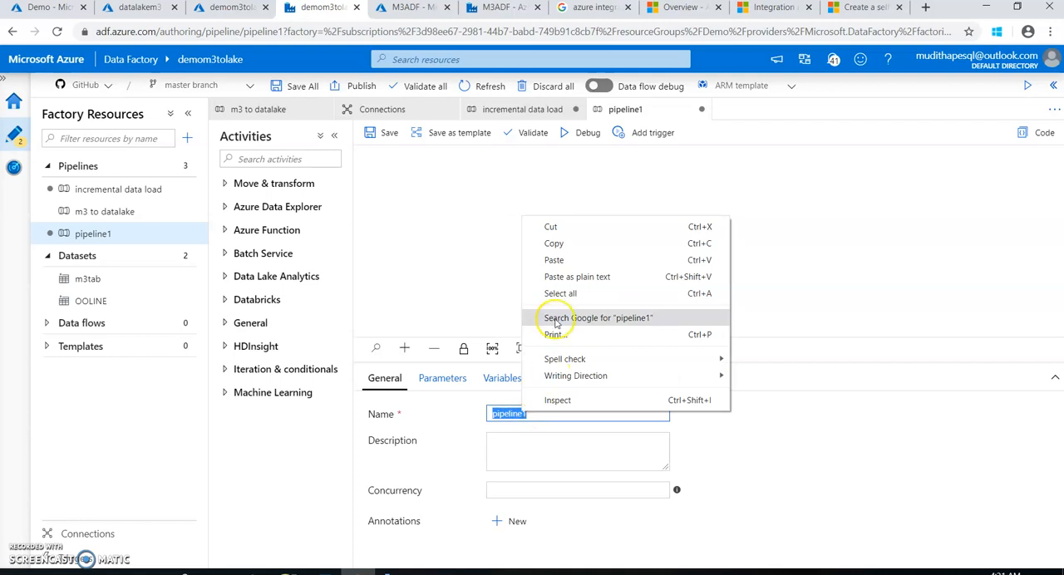
pyautogui.click(554, 260)
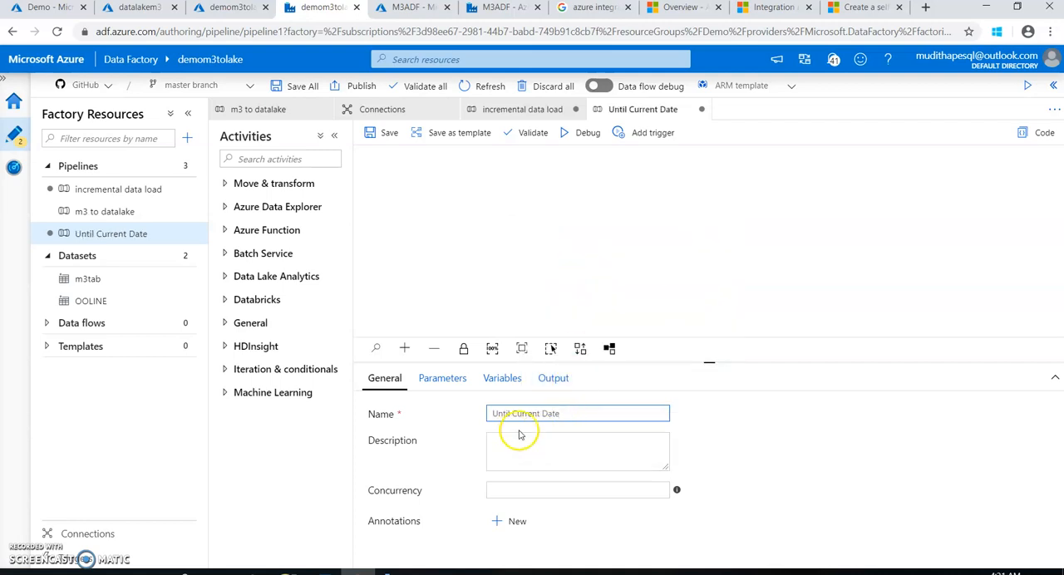
pyautogui.click(443, 244)
# Add an Until activity to the Until Current Date pipeline and name it Load Data until current date
pyautogui.click(224, 371)
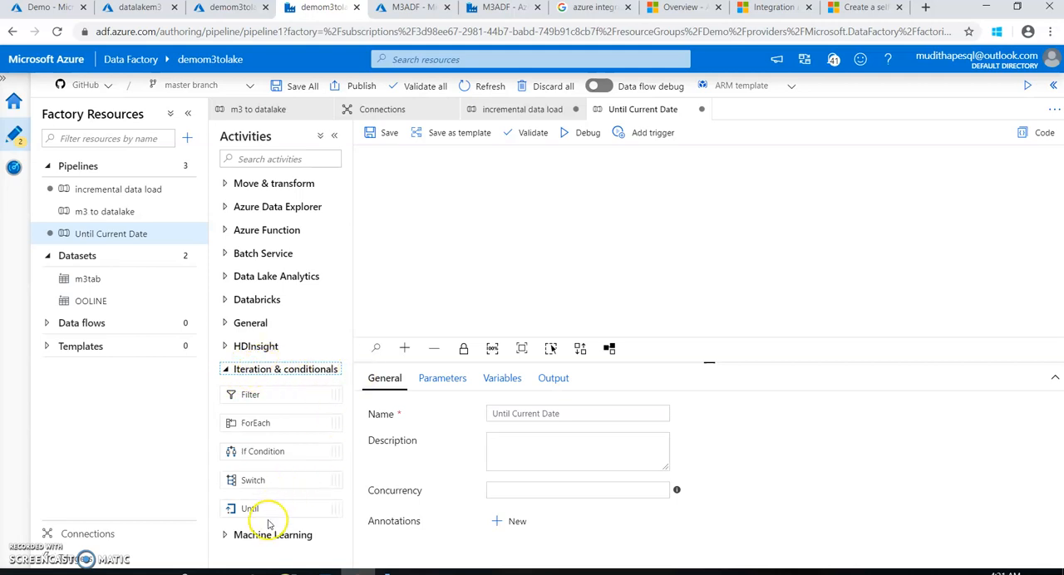
pyautogui.moveTo(250, 507); pyautogui.dragTo(489, 214)
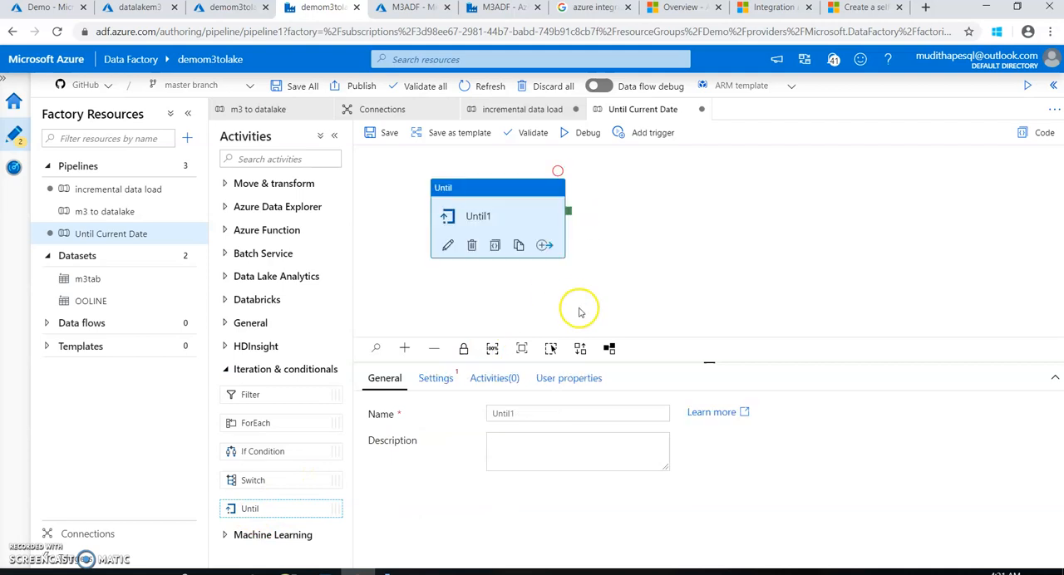
pyautogui.click(485, 219)
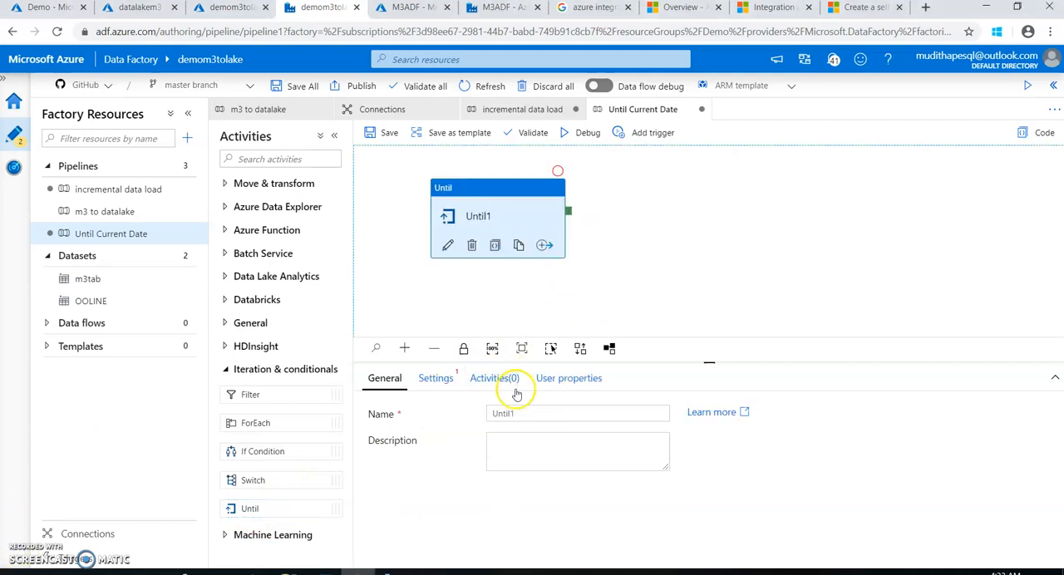
pyautogui.doubleClick(502, 414)
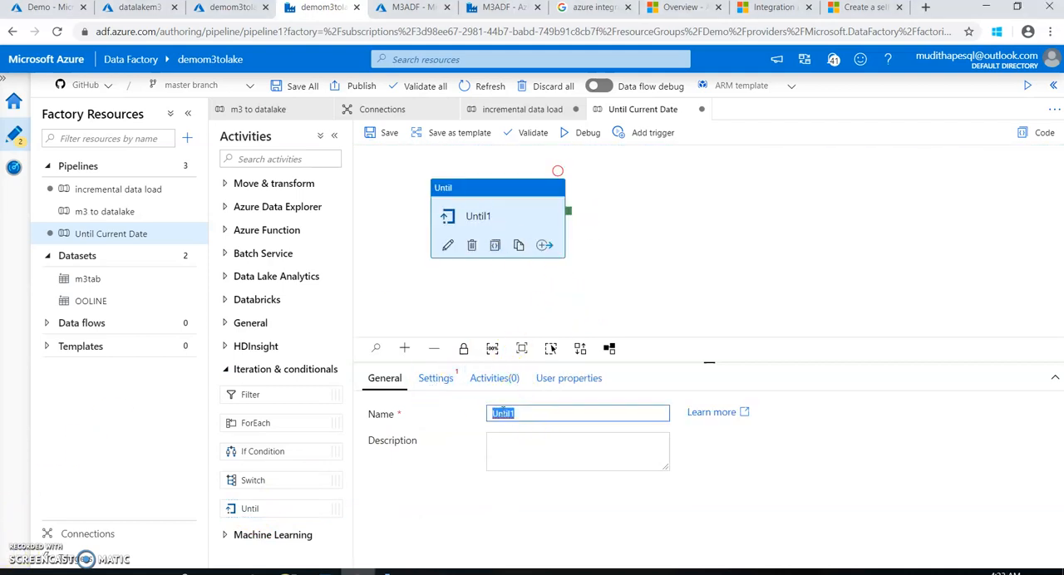
pyautogui.rightClick(506, 412)
pyautogui.click(532, 376)
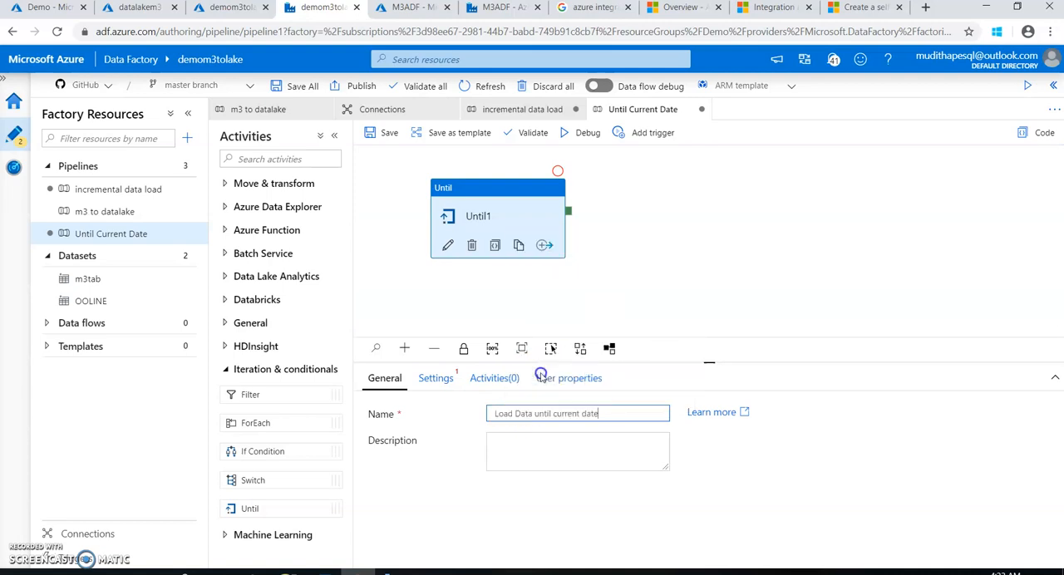
# Remove the leading space from the Until activity's name and save the Until Current Date pipeline
pyautogui.click(496, 413)
pyautogui.press('BackSpace')
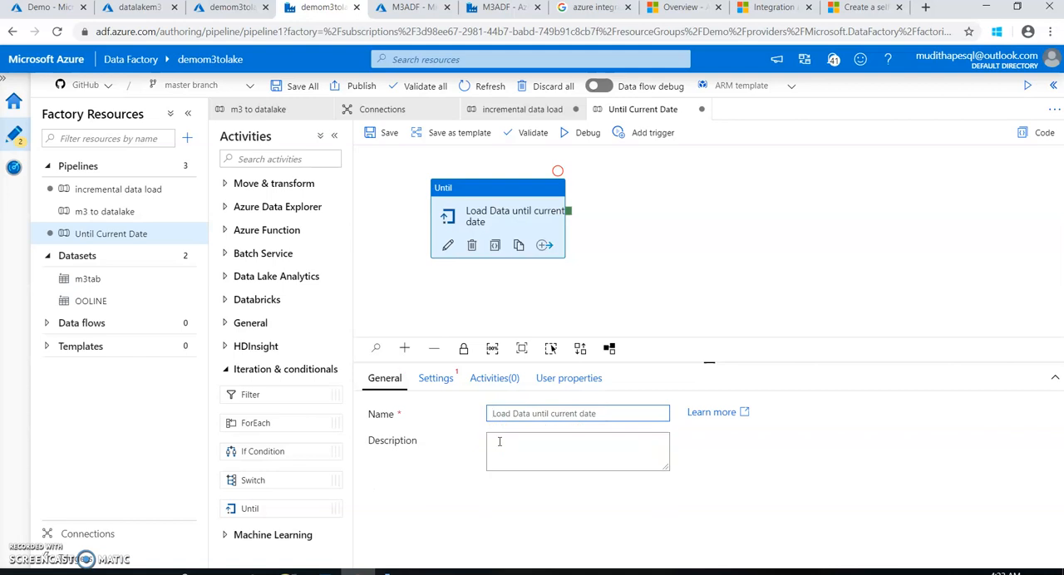
pyautogui.click(387, 133)
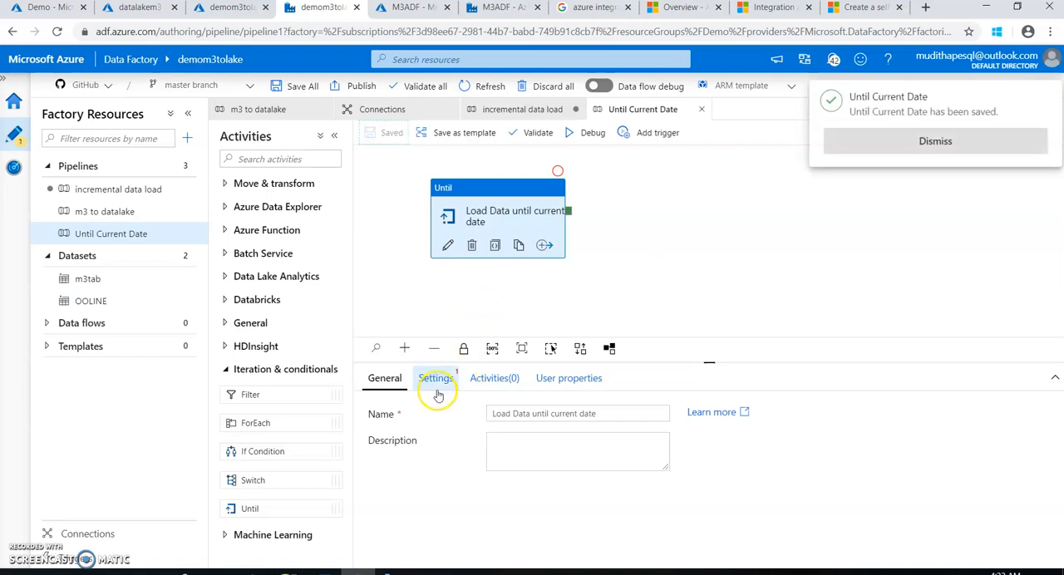
pyautogui.click(836, 157)
# Copy the Lookup and Execute Pipeline activities from the incremental data load pipeline into the Load Data until current date loop
pyautogui.click(435, 382)
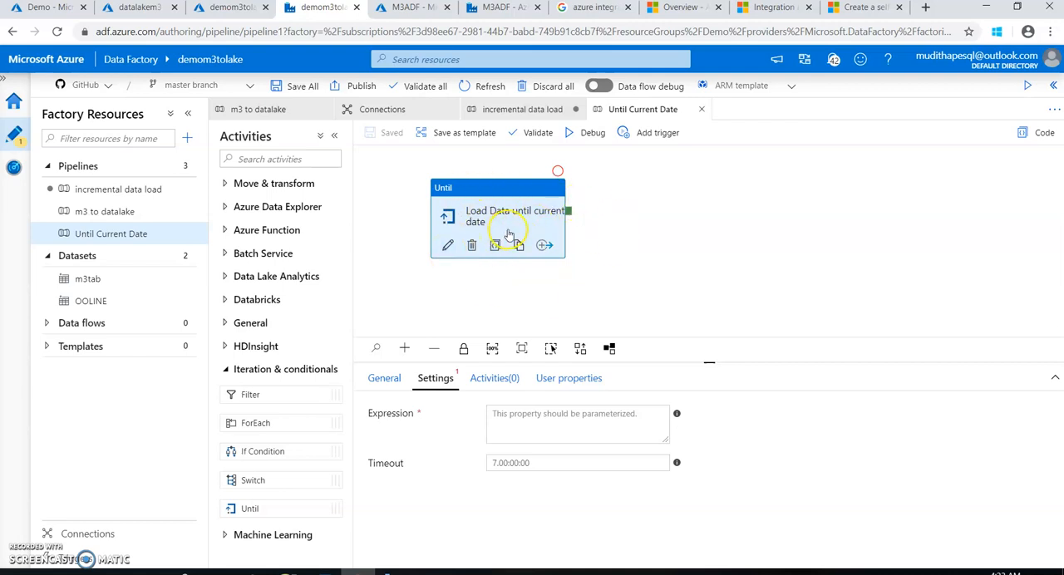
pyautogui.click(491, 389)
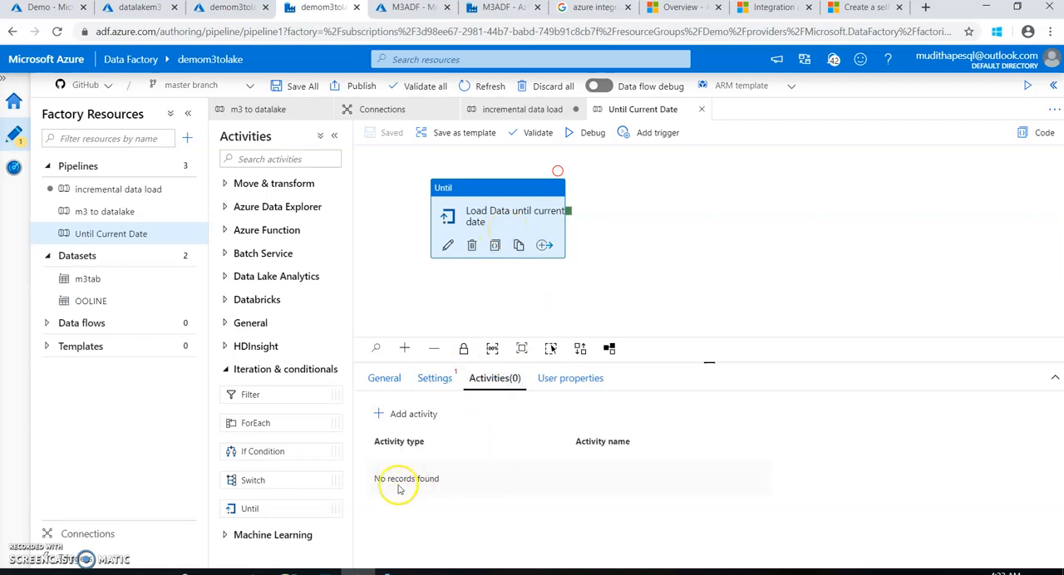
pyautogui.click(450, 249)
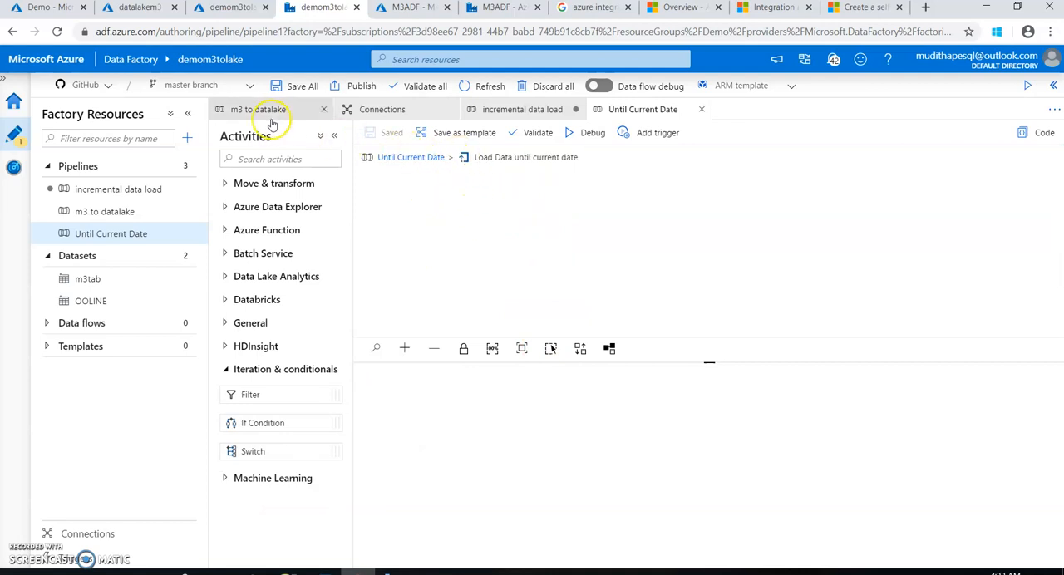
pyautogui.click(498, 116)
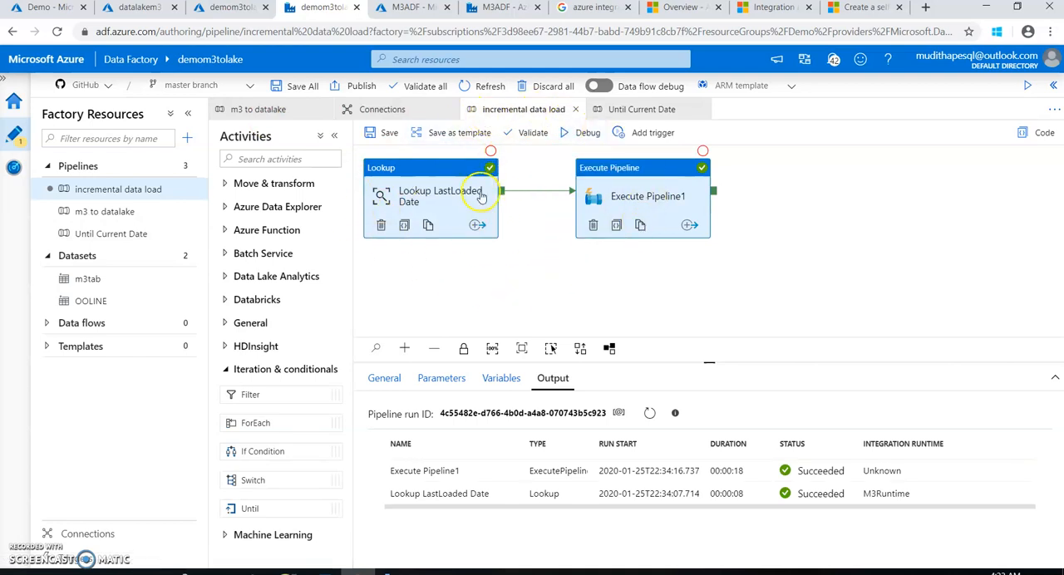
pyautogui.click(467, 174)
pyautogui.click(471, 198)
pyautogui.moveTo(593, 173); pyautogui.dragTo(594, 181)
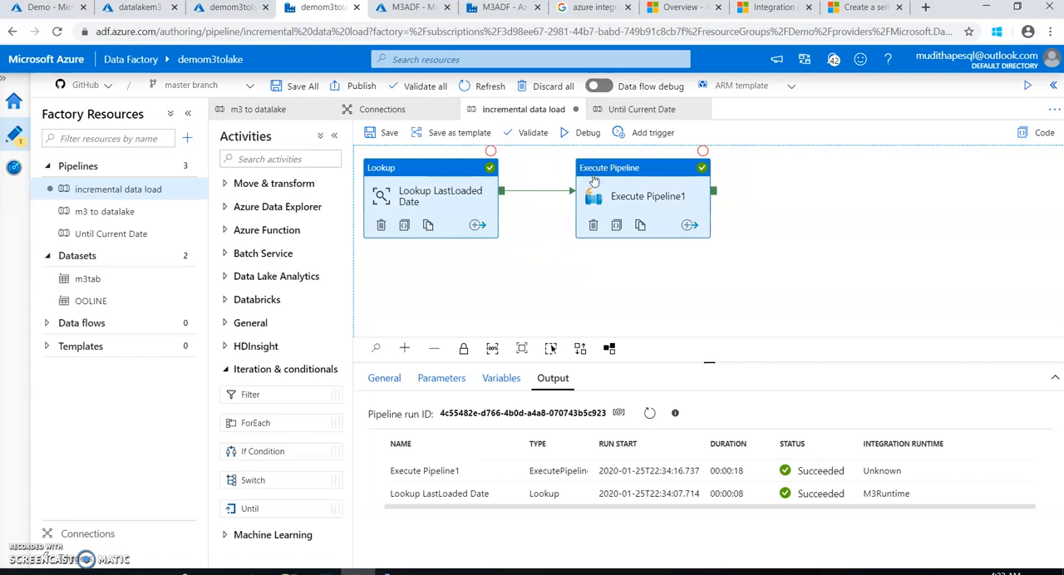
pyautogui.click(636, 109)
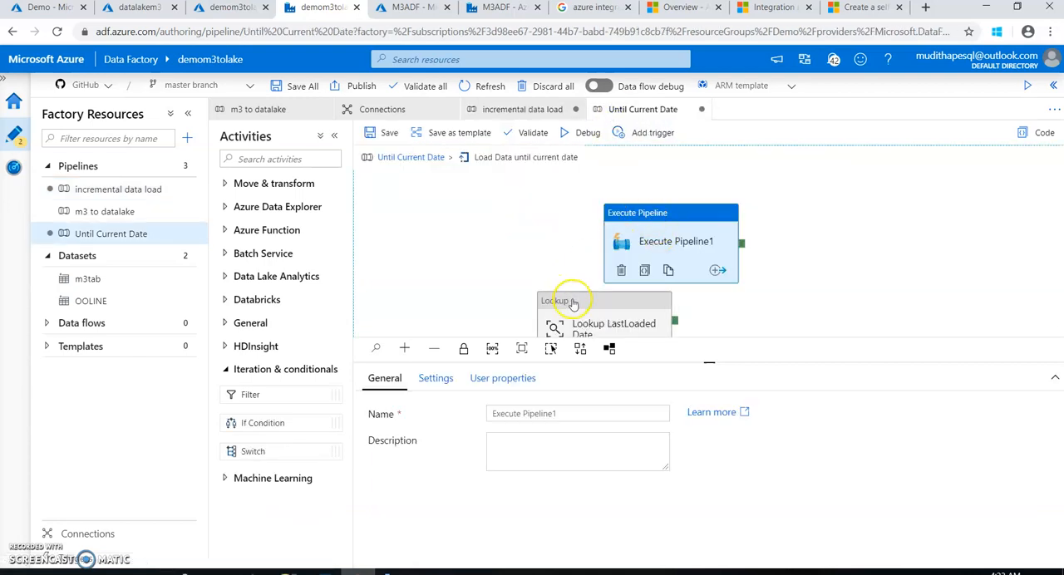
# Arrange the pasted activities side by side and connect Lookup LastLoaded Date's success output to Execute Pipeline1
pyautogui.moveTo(630, 301); pyautogui.dragTo(446, 210)
pyautogui.moveTo(643, 259); pyautogui.dragTo(638, 228)
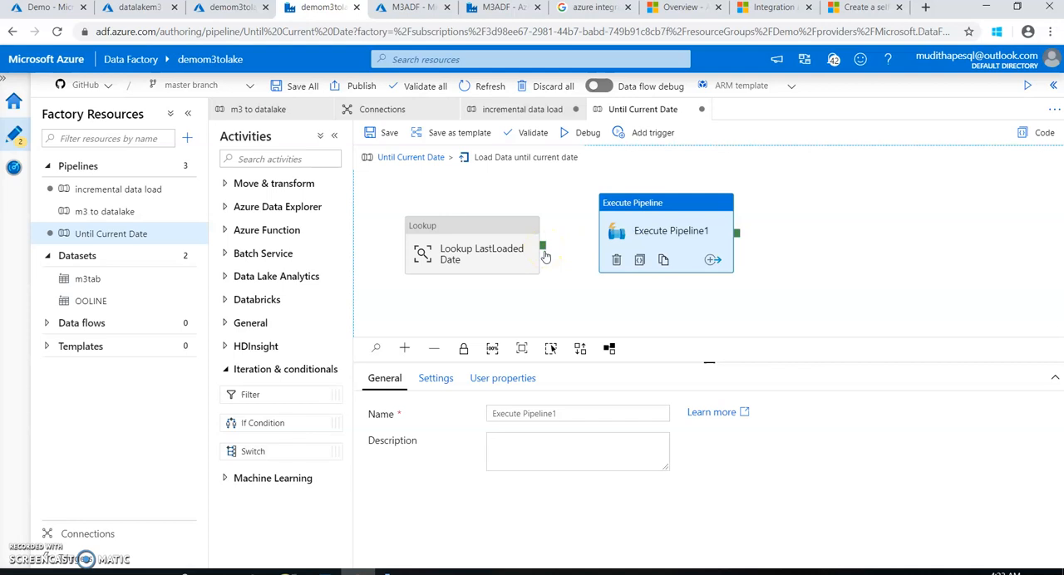
pyautogui.moveTo(546, 247); pyautogui.dragTo(608, 241)
pyautogui.click(606, 290)
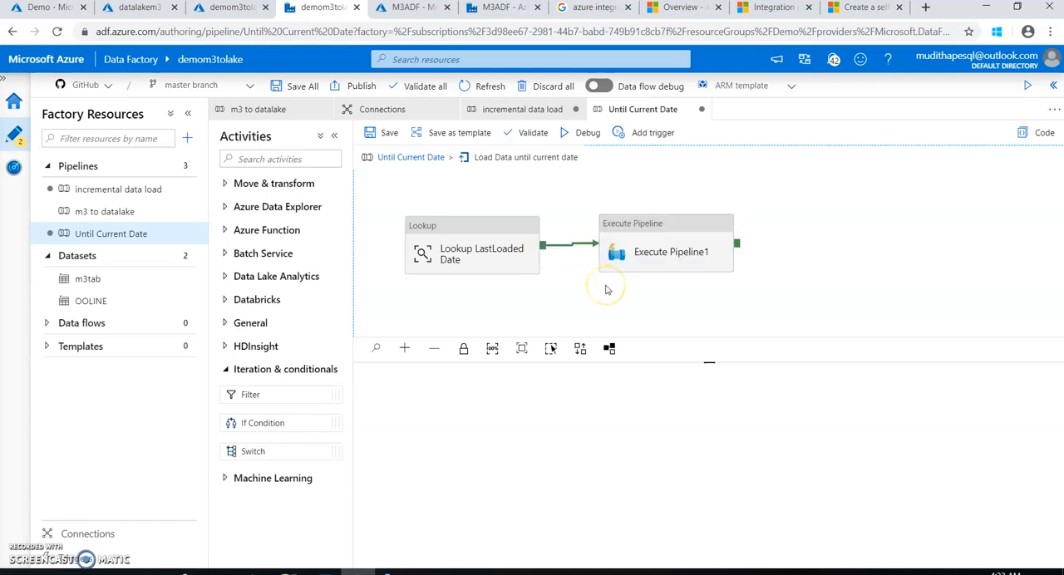
# Rename the Execute Pipeline activity inside the loop as push m3 to data lake and save the pipeline
pyautogui.click(105, 211)
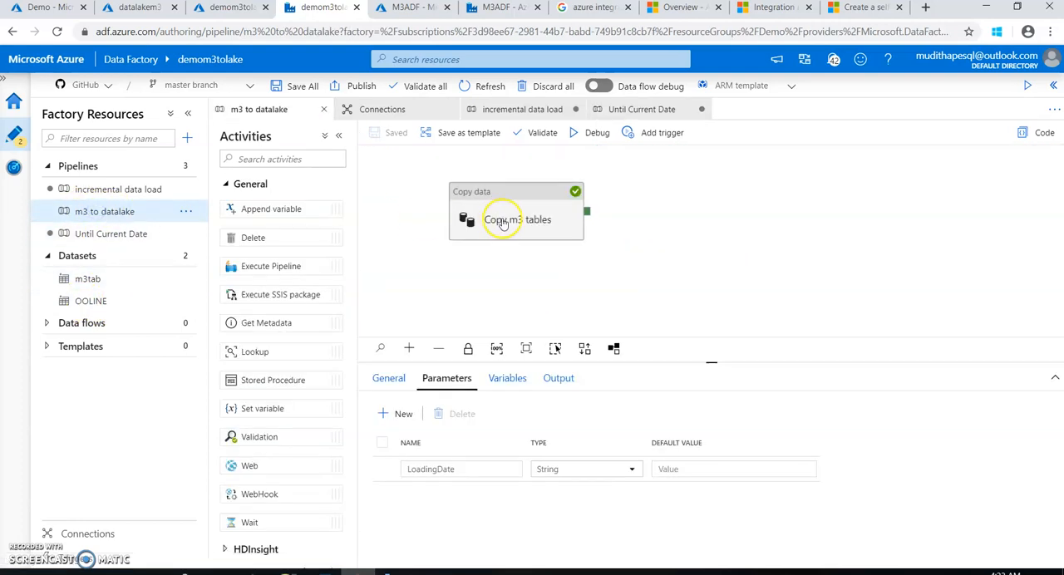
pyautogui.click(629, 110)
pyautogui.click(670, 264)
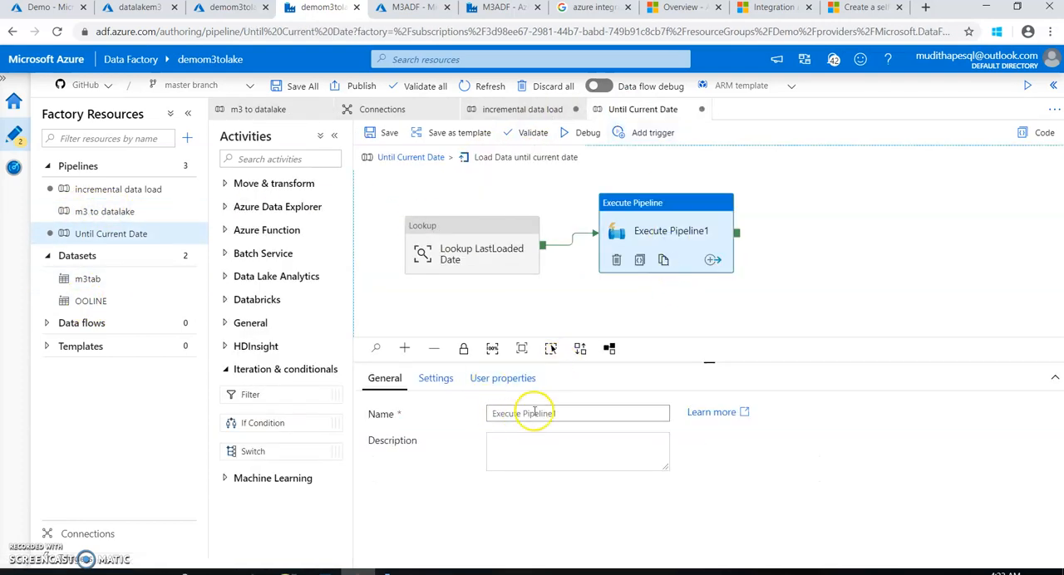
pyautogui.moveTo(561, 413); pyautogui.dragTo(459, 416)
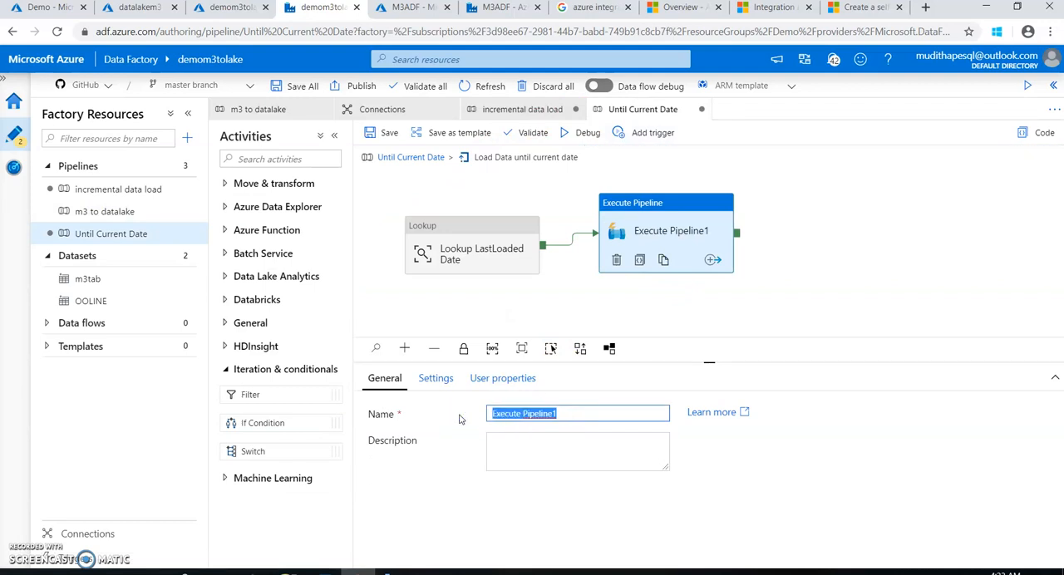
pyautogui.write('push')
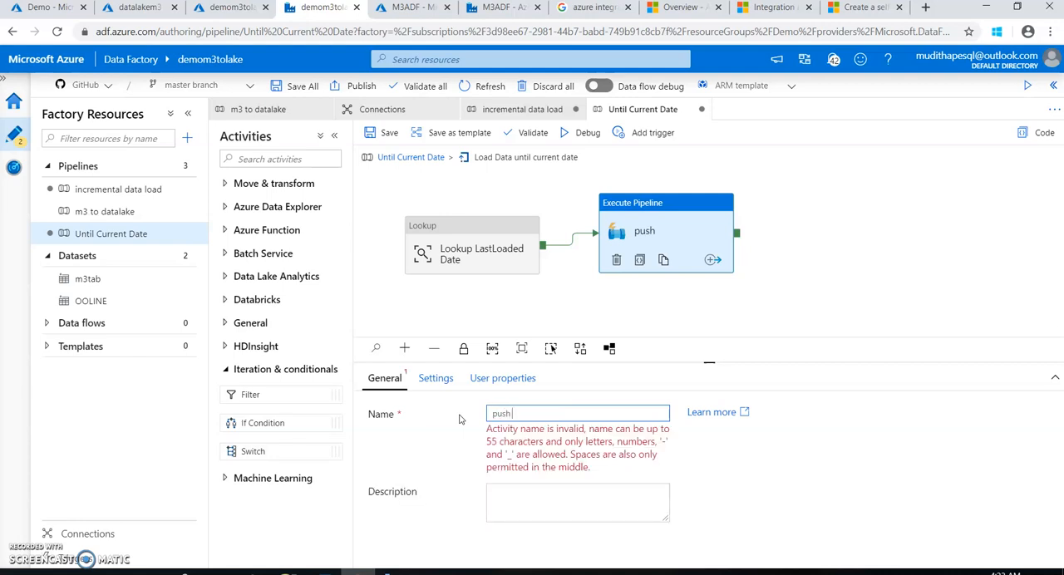
pyautogui.write('m3 ')
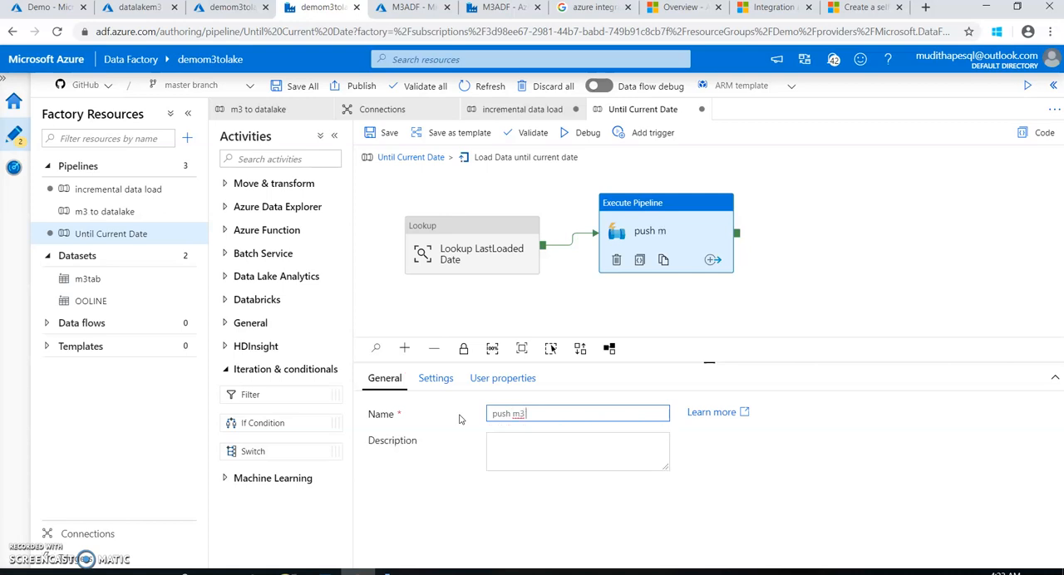
pyautogui.write('to data lake')
pyautogui.click(547, 417)
pyautogui.click(384, 133)
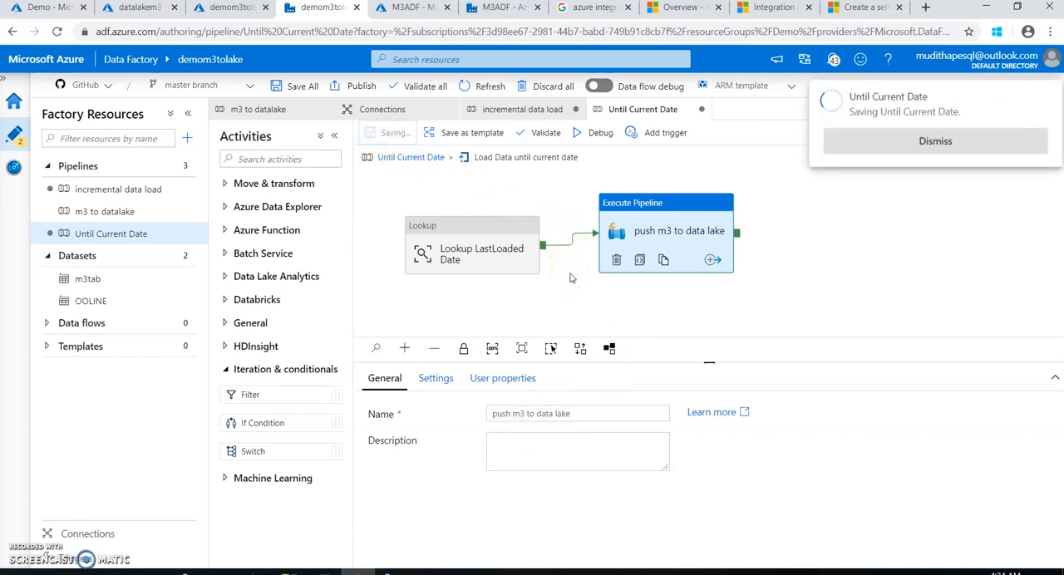
# Review the Lookup LastLoaded Date settings and the list of activities contained in the Until activity
pyautogui.click(471, 264)
pyautogui.click(436, 384)
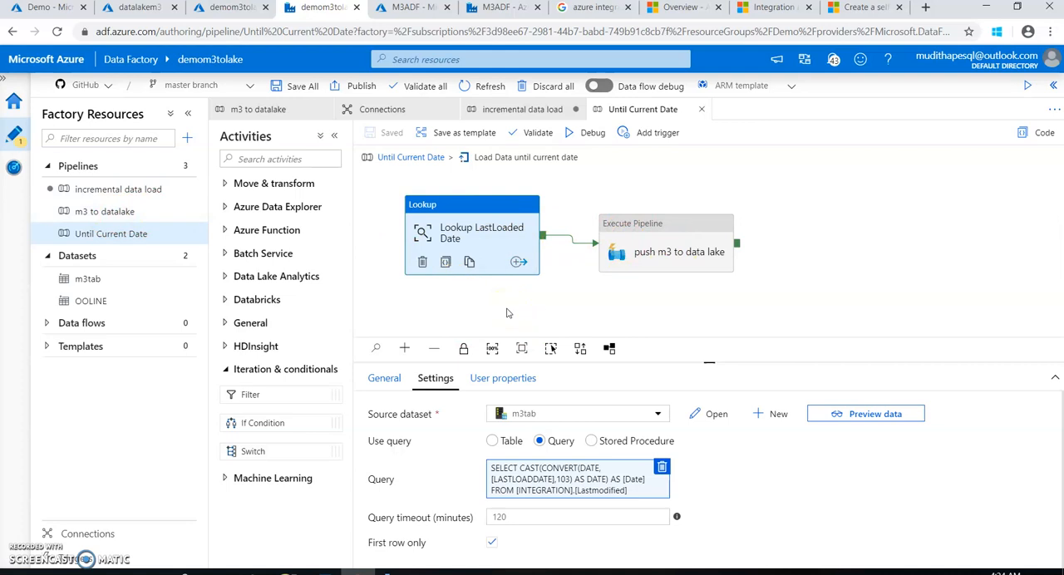
pyautogui.click(420, 157)
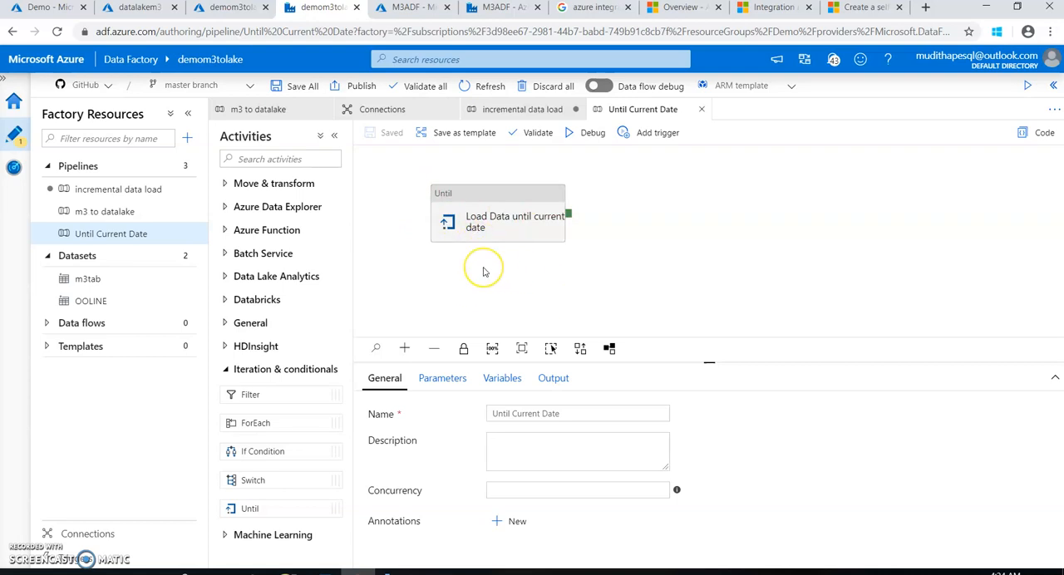
pyautogui.click(487, 206)
pyautogui.click(517, 378)
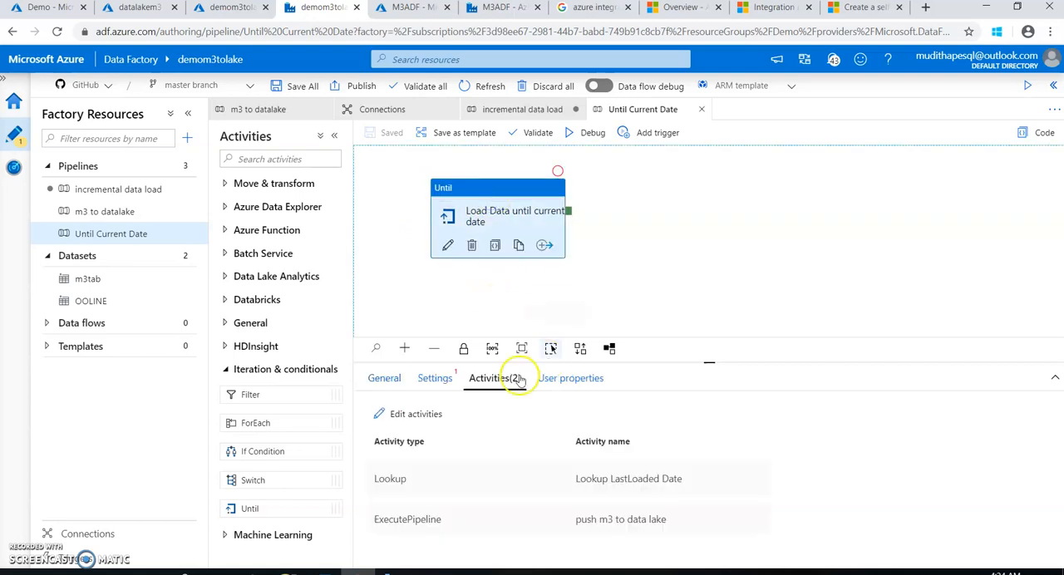
pyautogui.click(430, 394)
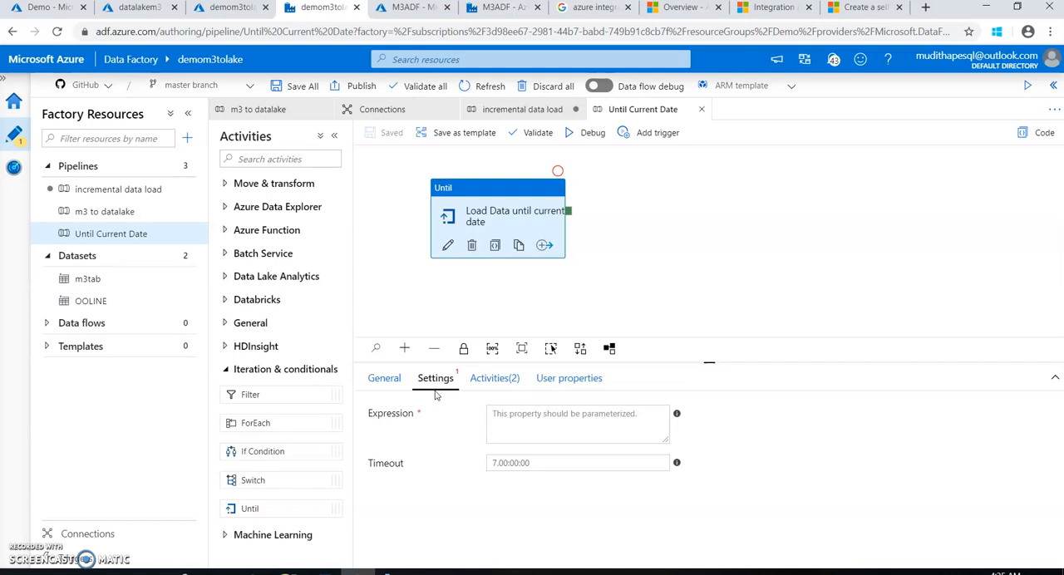
pyautogui.click(553, 428)
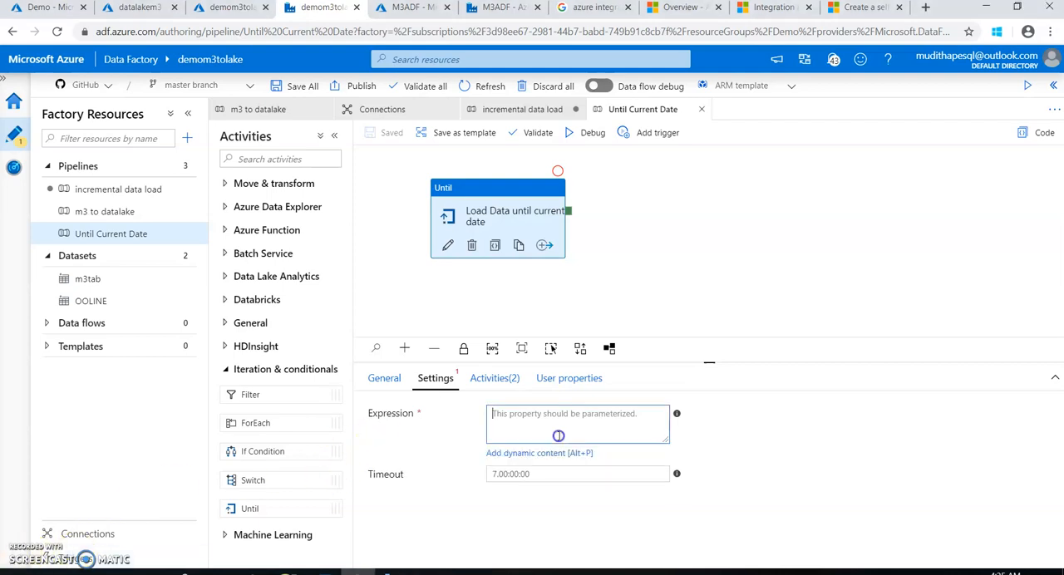
pyautogui.click(553, 454)
pyautogui.rightClick(715, 136)
pyautogui.click(725, 217)
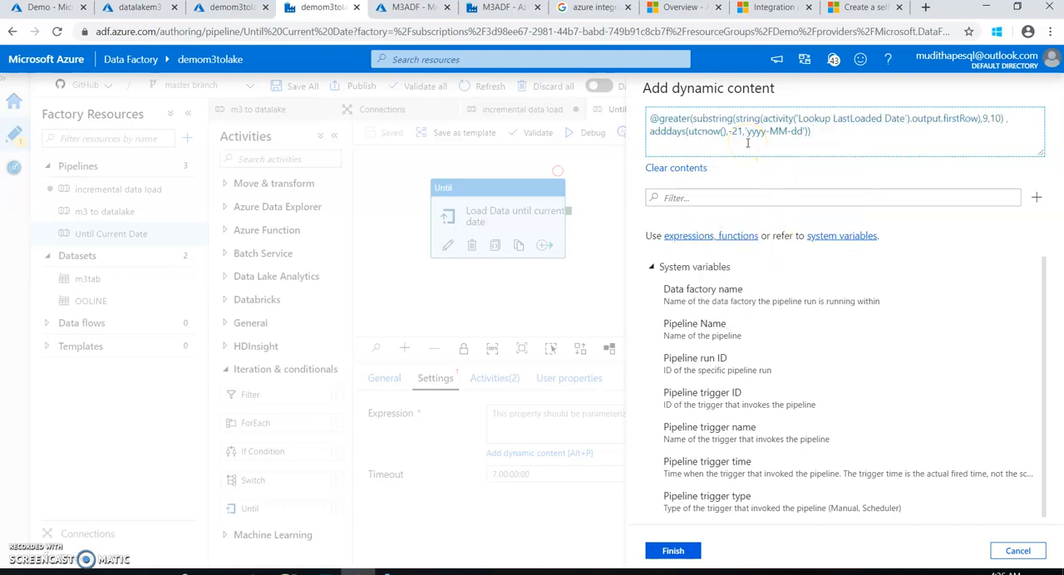
pyautogui.moveTo(650, 119); pyautogui.dragTo(691, 118)
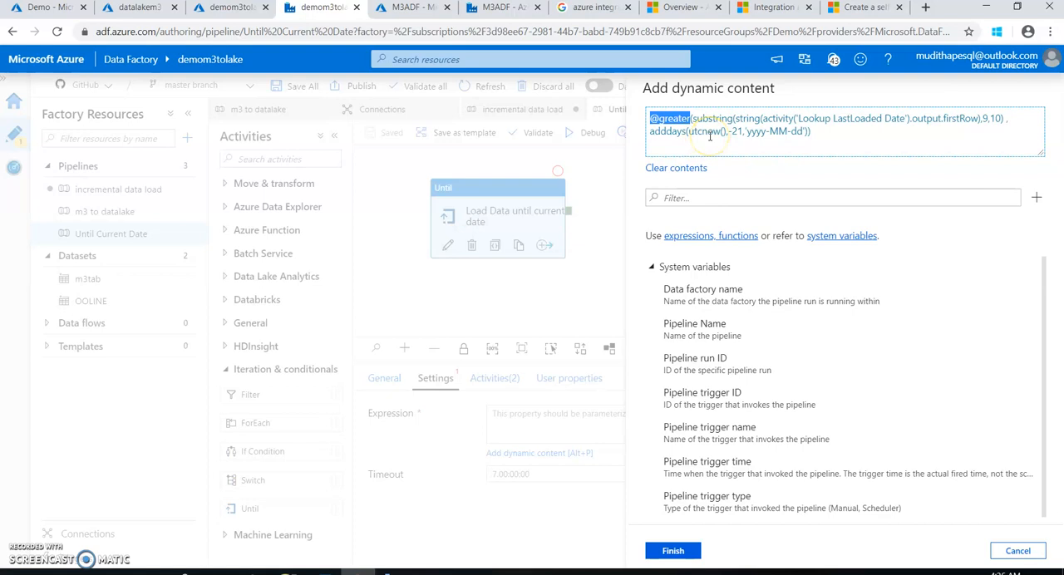
pyautogui.moveTo(743, 131); pyautogui.dragTo(728, 131)
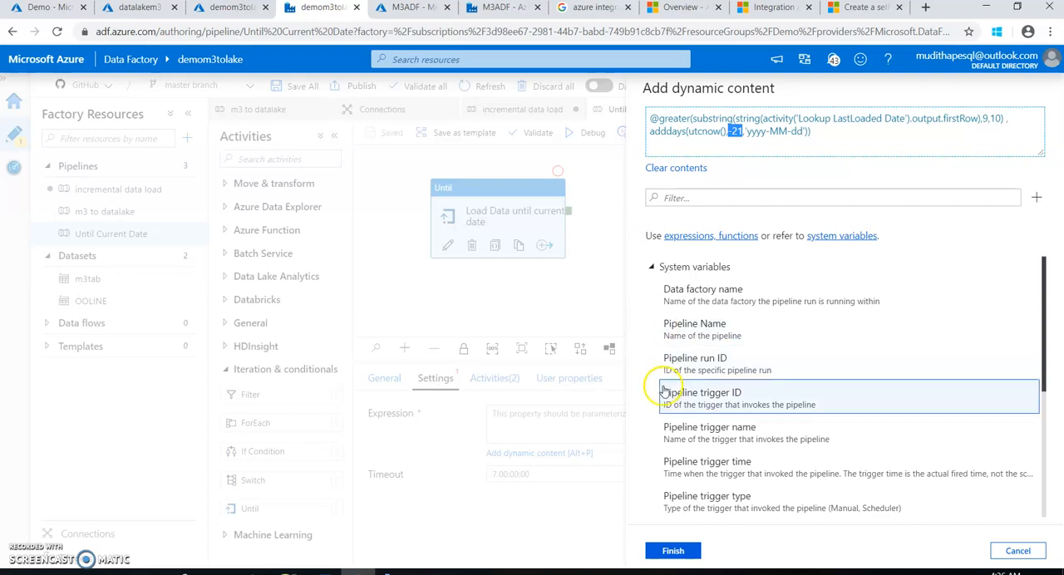
pyautogui.click(682, 550)
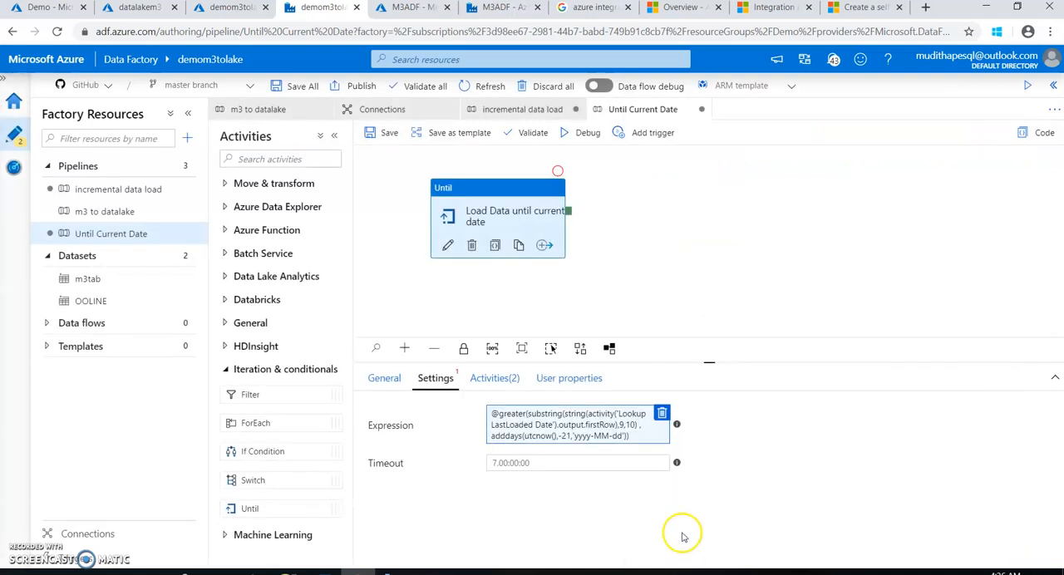
pyautogui.click(386, 136)
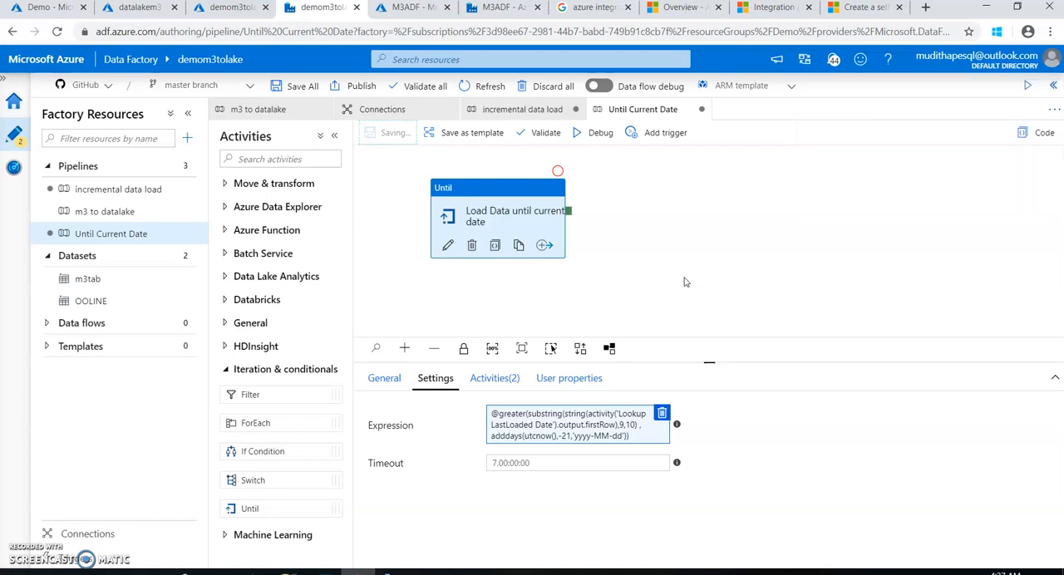
pyautogui.click(843, 145)
pyautogui.click(590, 421)
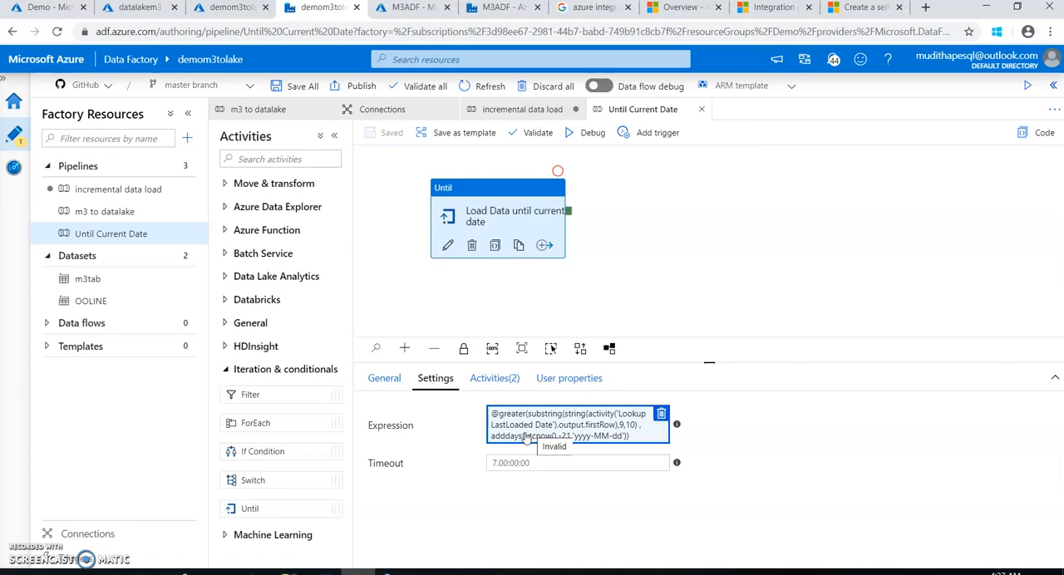
# Add a Stored Procedure activity inside the Until loop, connect it after push m3 to data lake, and line up the activities
pyautogui.click(448, 245)
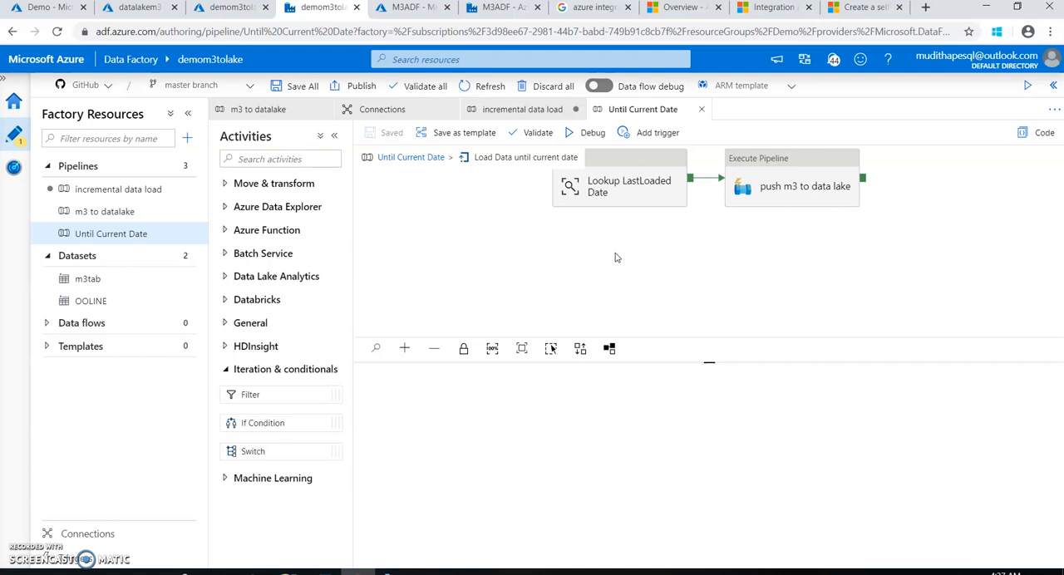
pyautogui.click(227, 323)
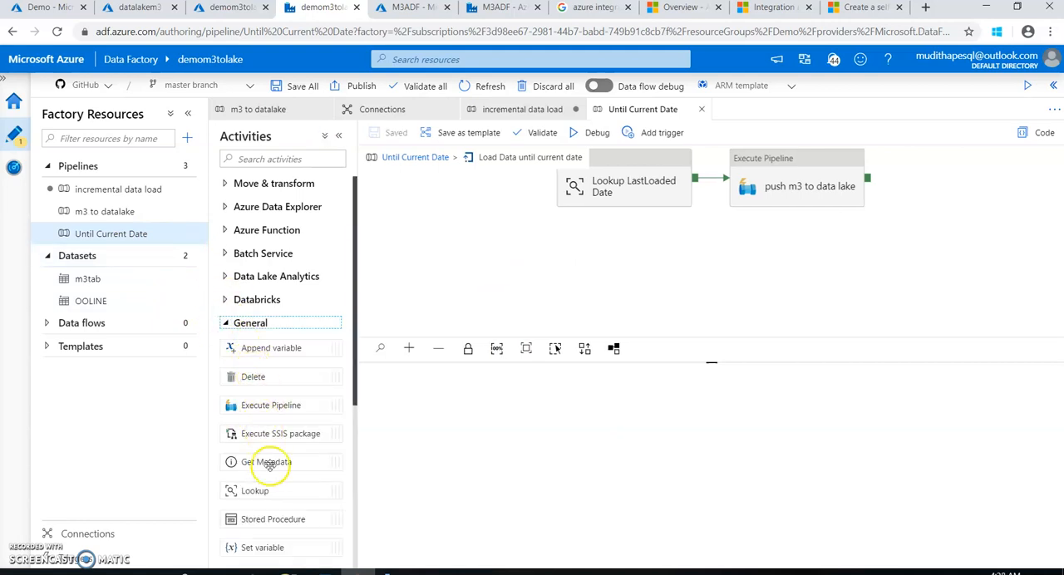
pyautogui.moveTo(267, 518); pyautogui.dragTo(906, 212)
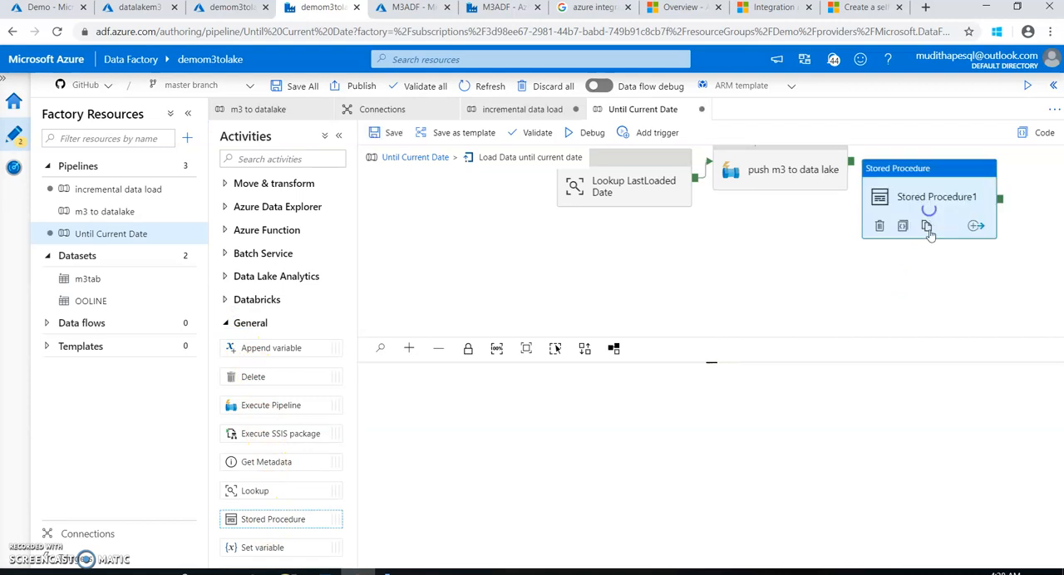
pyautogui.moveTo(851, 168); pyautogui.dragTo(914, 212)
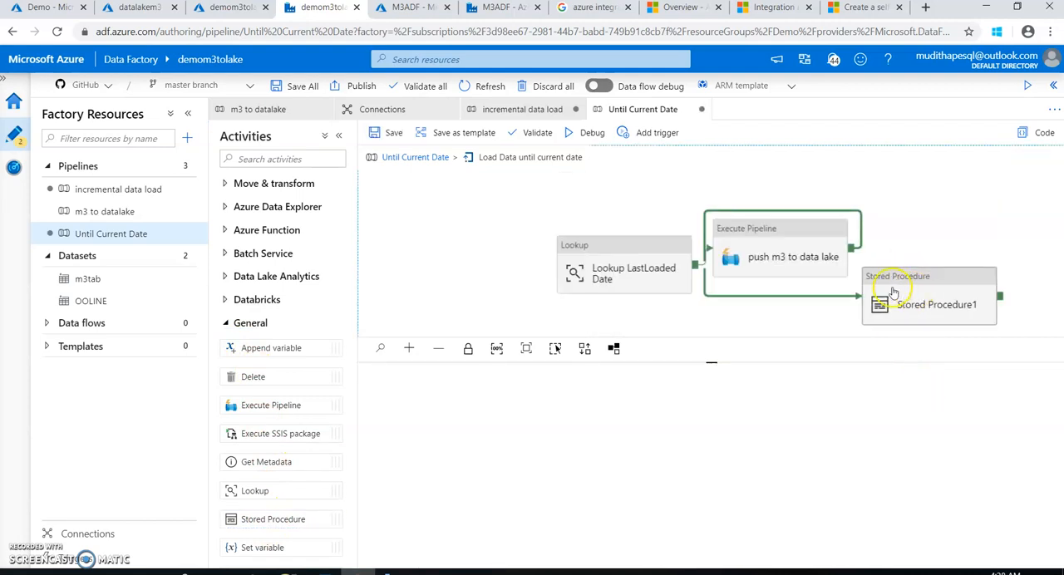
pyautogui.click(478, 231)
pyautogui.moveTo(769, 250); pyautogui.dragTo(624, 237)
pyautogui.moveTo(913, 281); pyautogui.dragTo(804, 229)
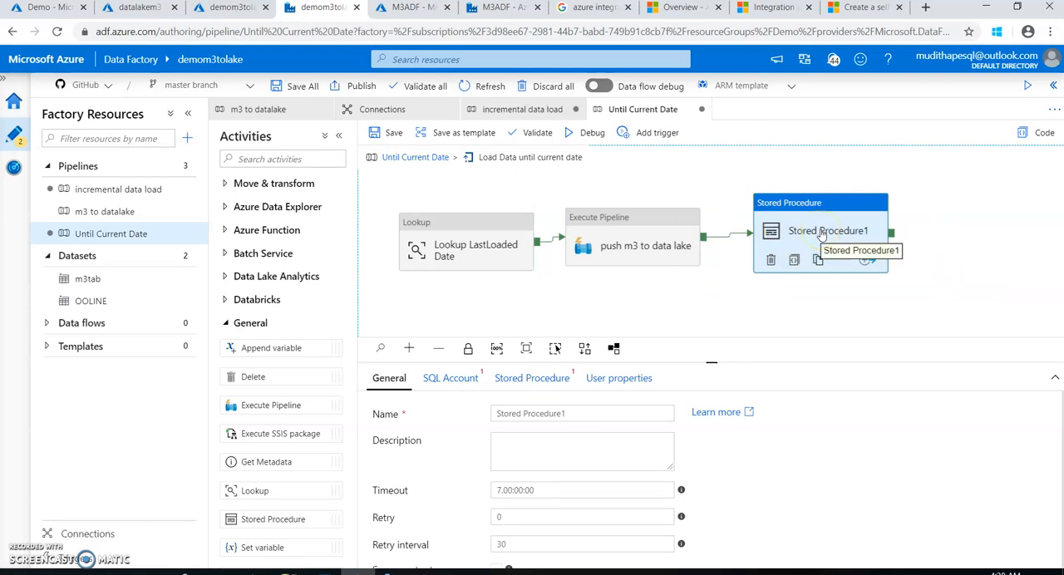
# Assign the existing SQL linked service to the Stored Procedure activity and open its stored procedure details
pyautogui.click(453, 381)
pyautogui.click(523, 416)
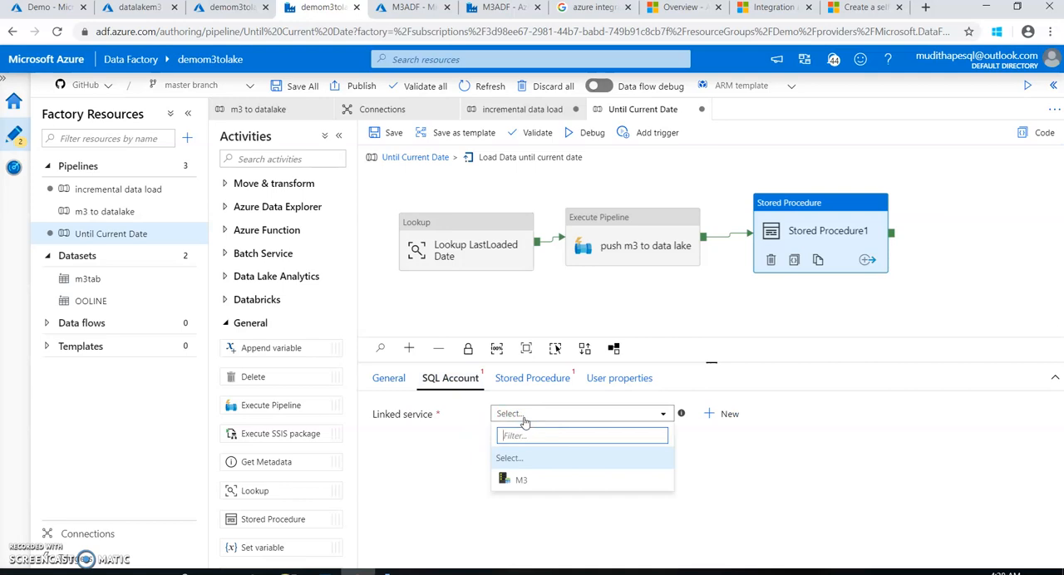
pyautogui.click(520, 479)
pyautogui.click(546, 388)
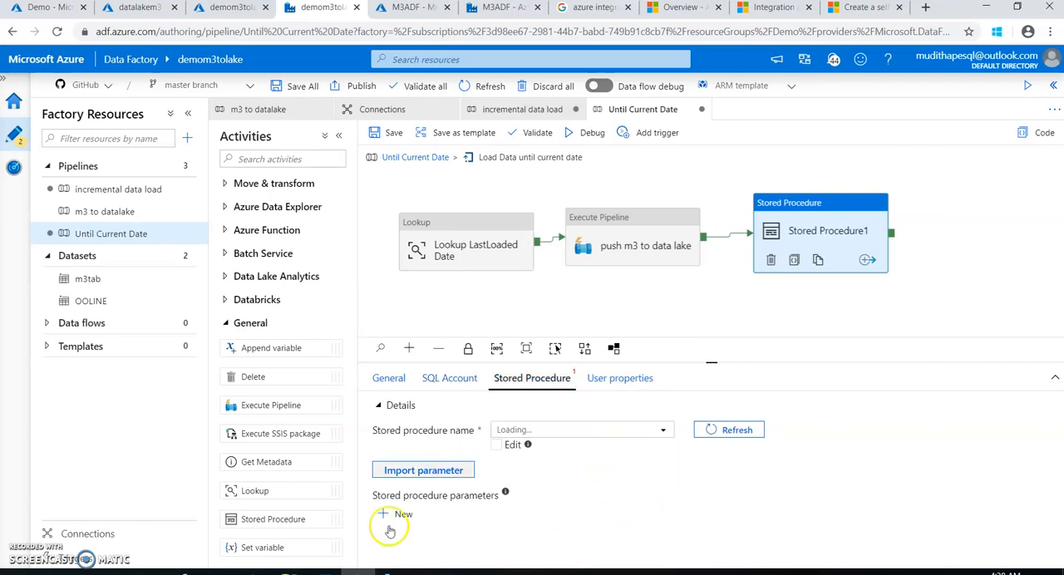
pyautogui.click(291, 572)
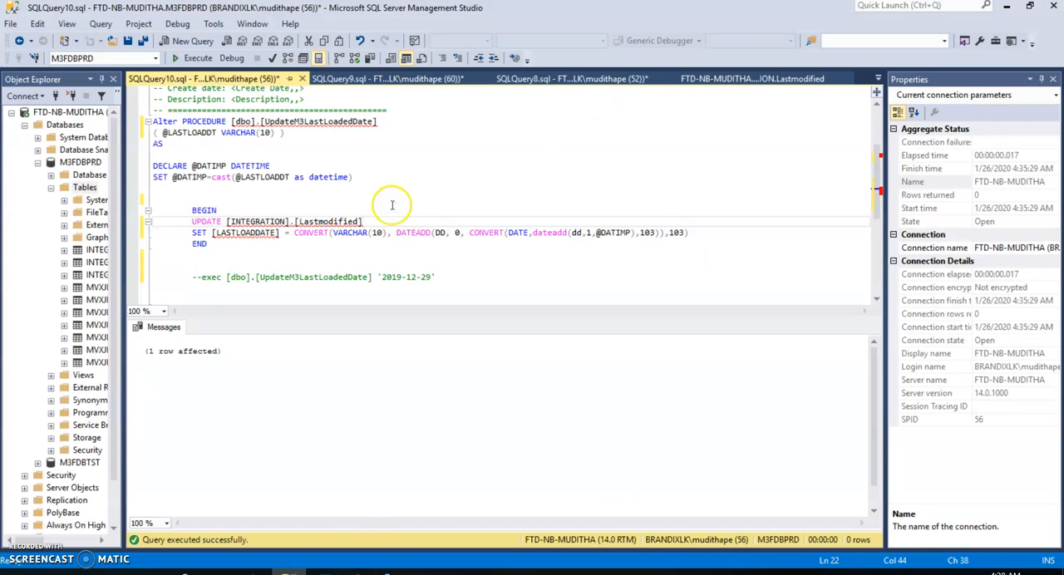
pyautogui.moveTo(377, 122); pyautogui.dragTo(236, 122)
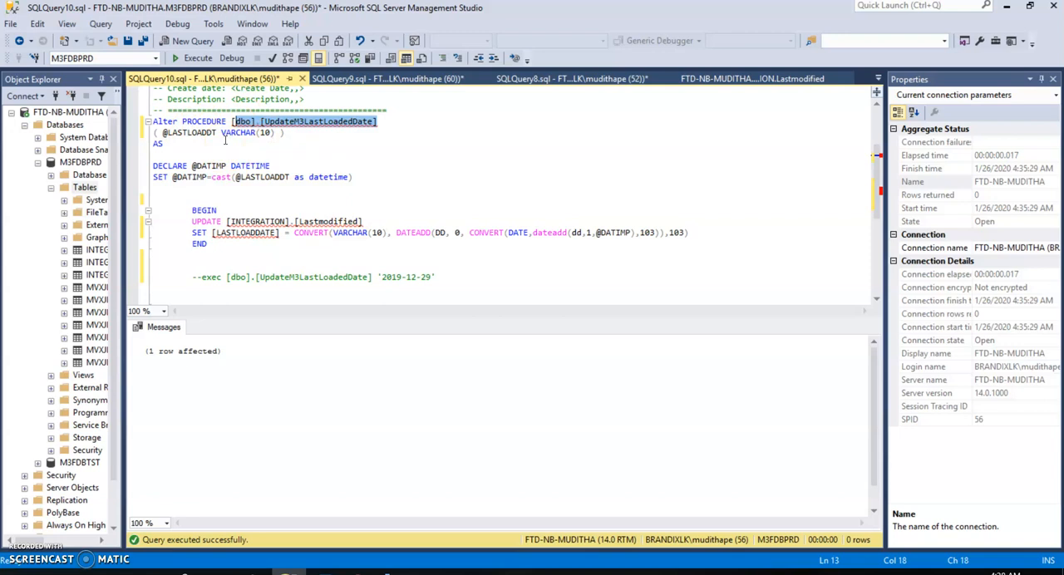
pyautogui.doubleClick(171, 133)
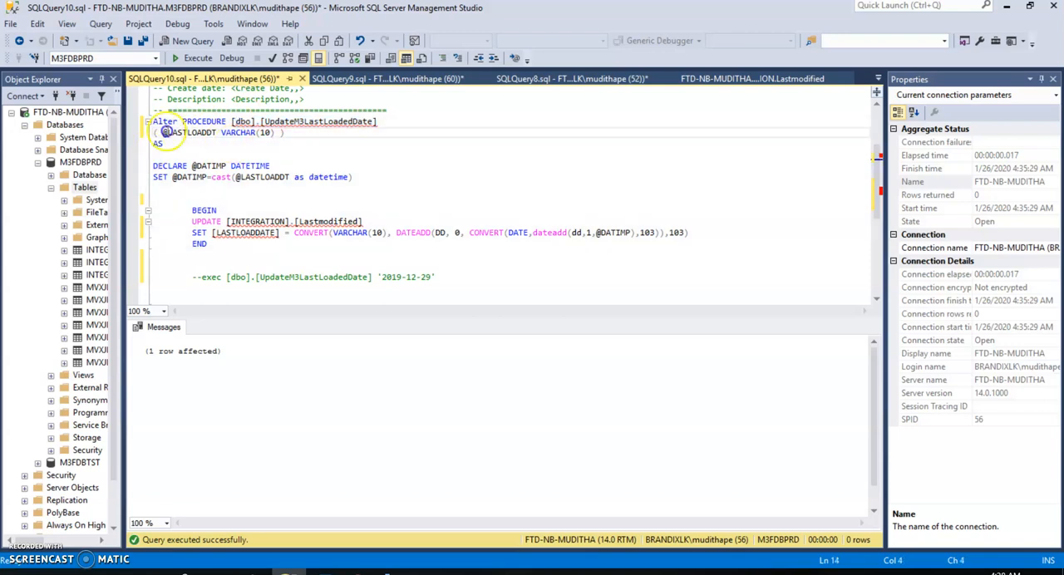
pyautogui.doubleClick(589, 233)
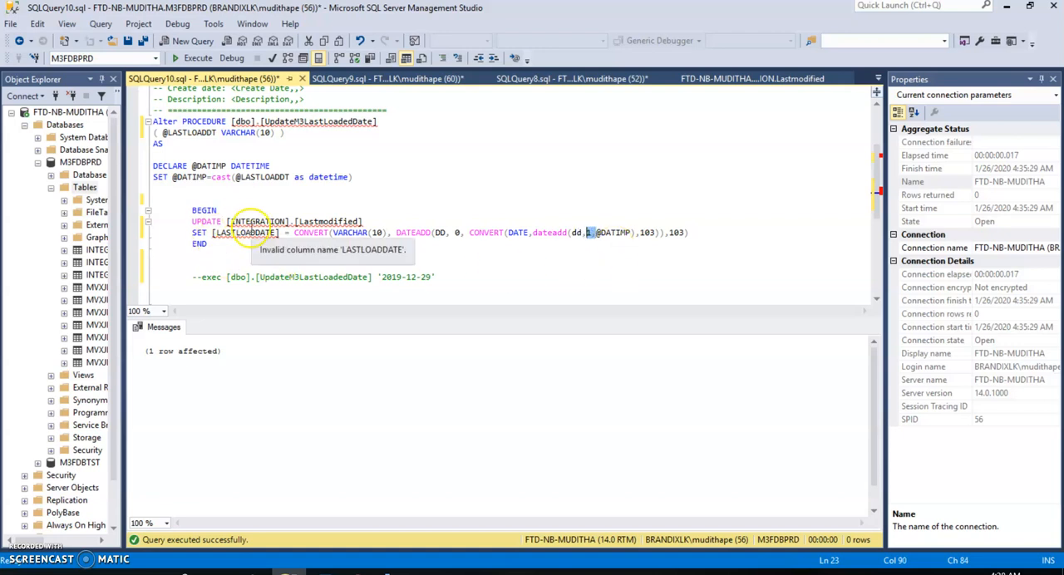
pyautogui.moveTo(265, 122); pyautogui.dragTo(374, 121)
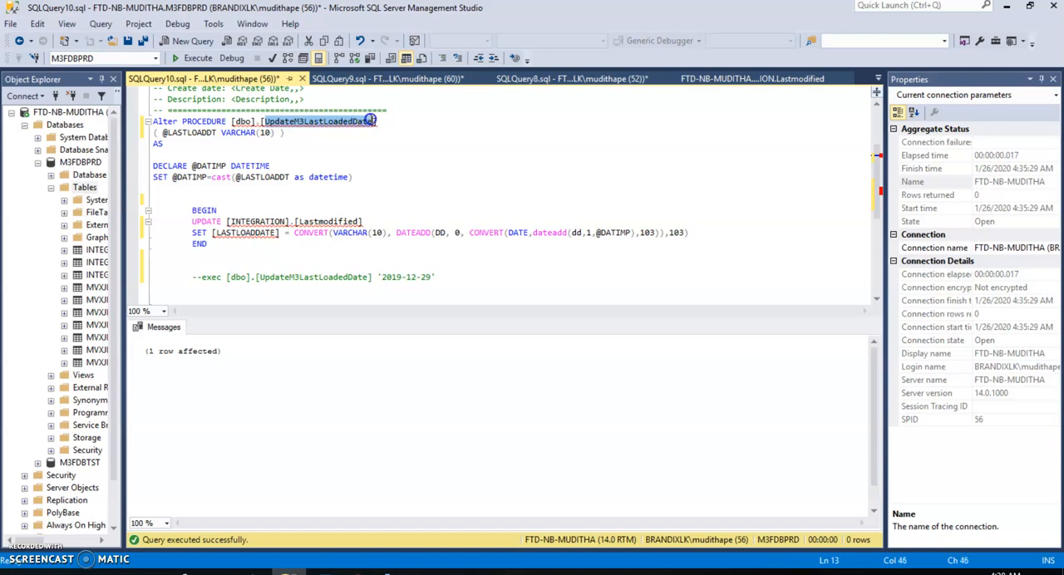
pyautogui.click(1007, 5)
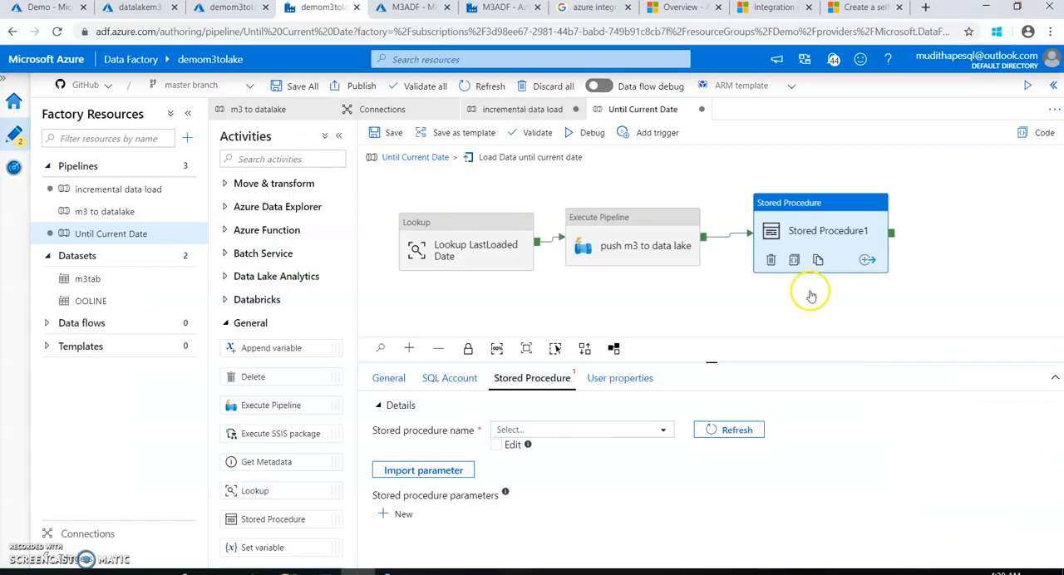
# Select [dbo].[UpdateM3LastLoadedDate] as the activity's stored procedure and import its parameters
pyautogui.click(505, 430)
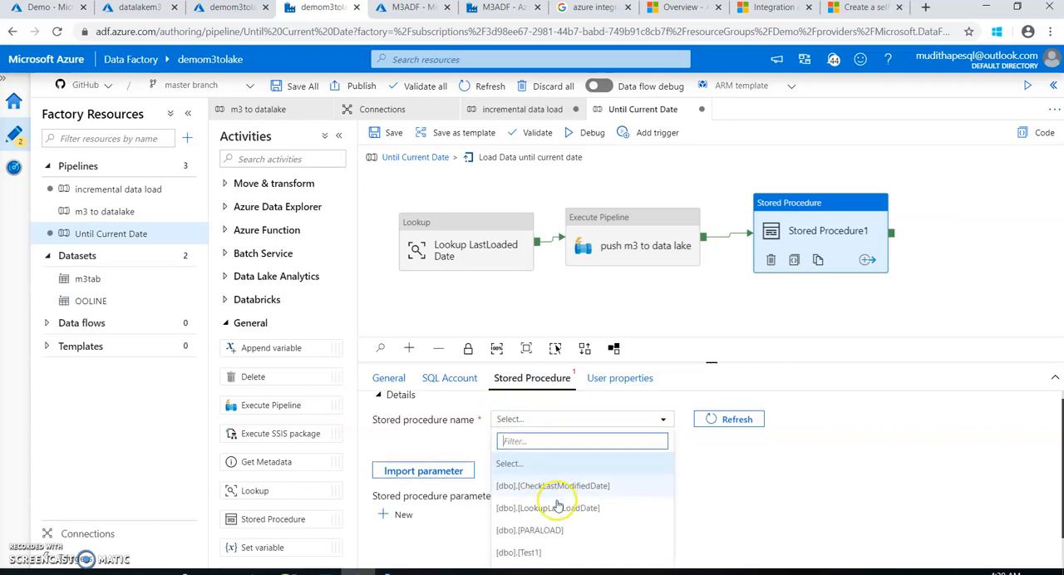
pyautogui.scroll(-1, 555, 499)
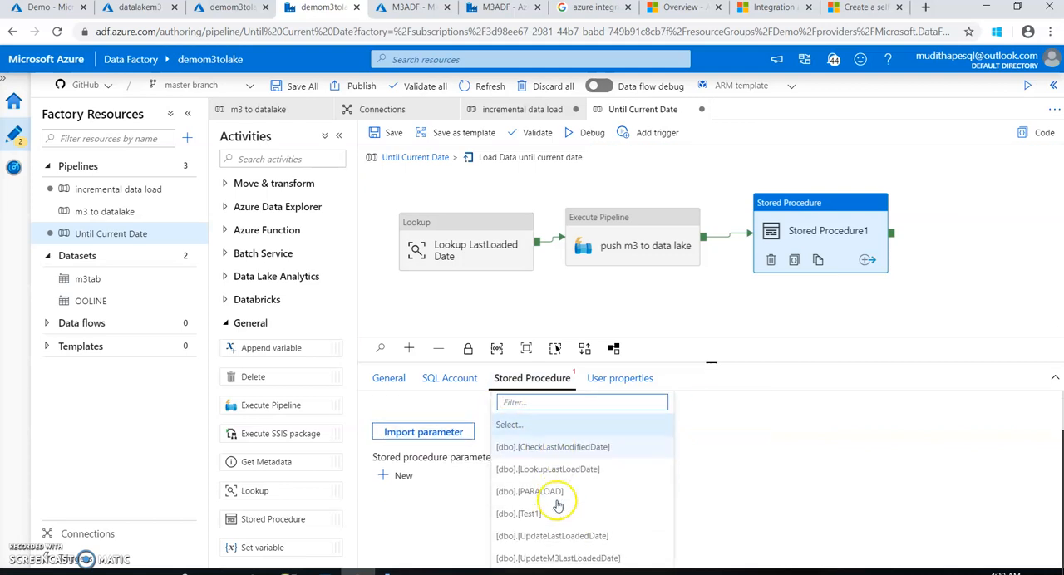
pyautogui.click(551, 560)
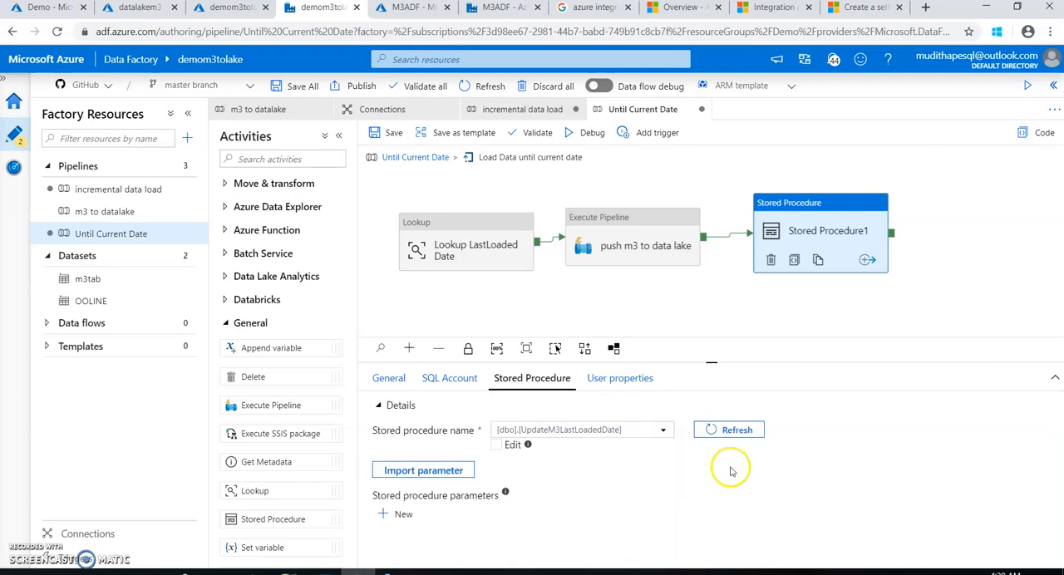
pyautogui.click(458, 474)
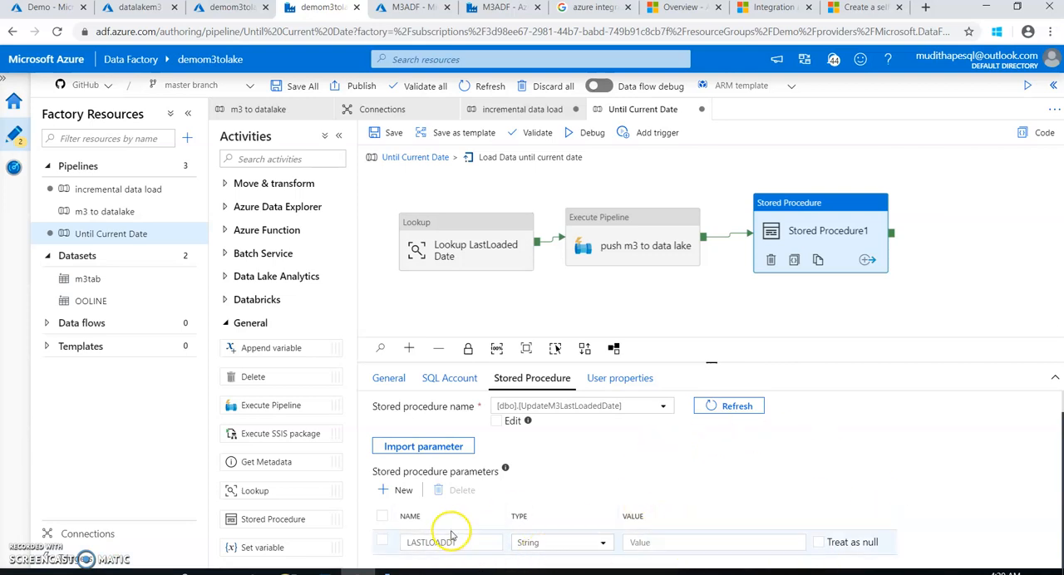
pyautogui.click(657, 542)
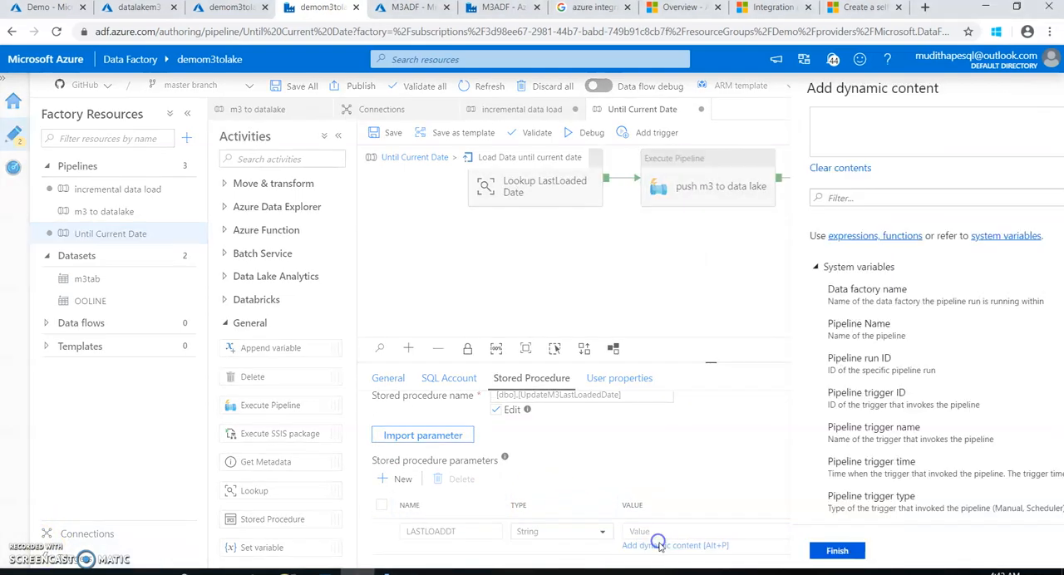
pyautogui.rightClick(703, 143)
pyautogui.click(731, 224)
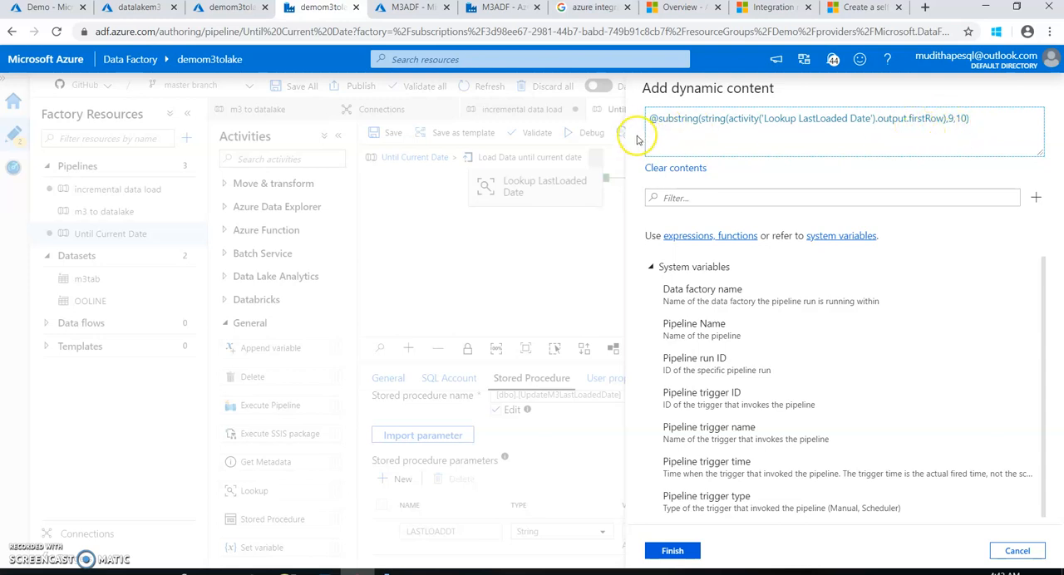
pyautogui.click(689, 551)
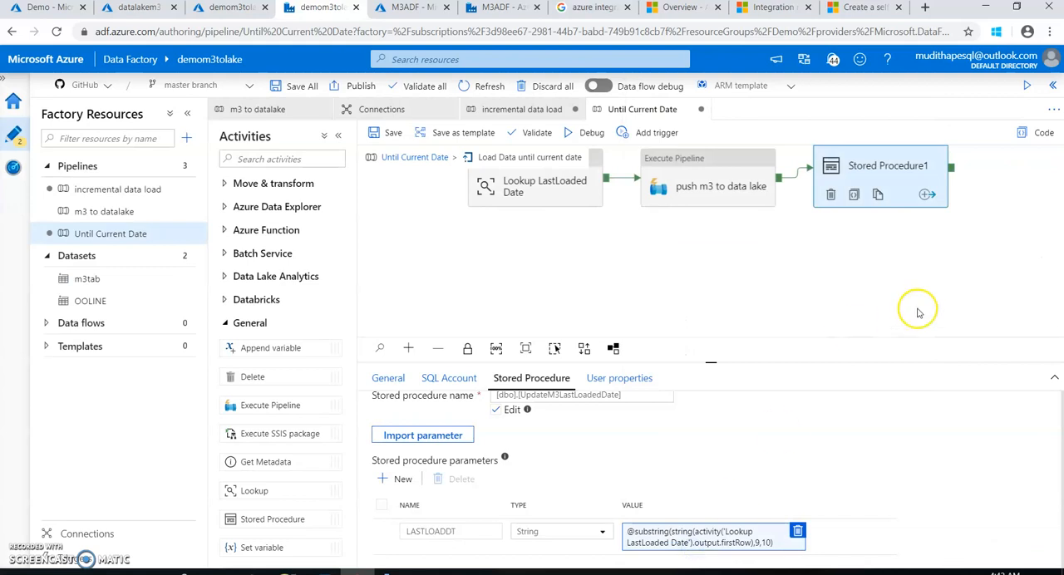
# Rename the Stored Procedure activity to "update last load date" and save the Until Current Date pipeline
pyautogui.click(392, 379)
pyautogui.moveTo(573, 413); pyautogui.dragTo(458, 410)
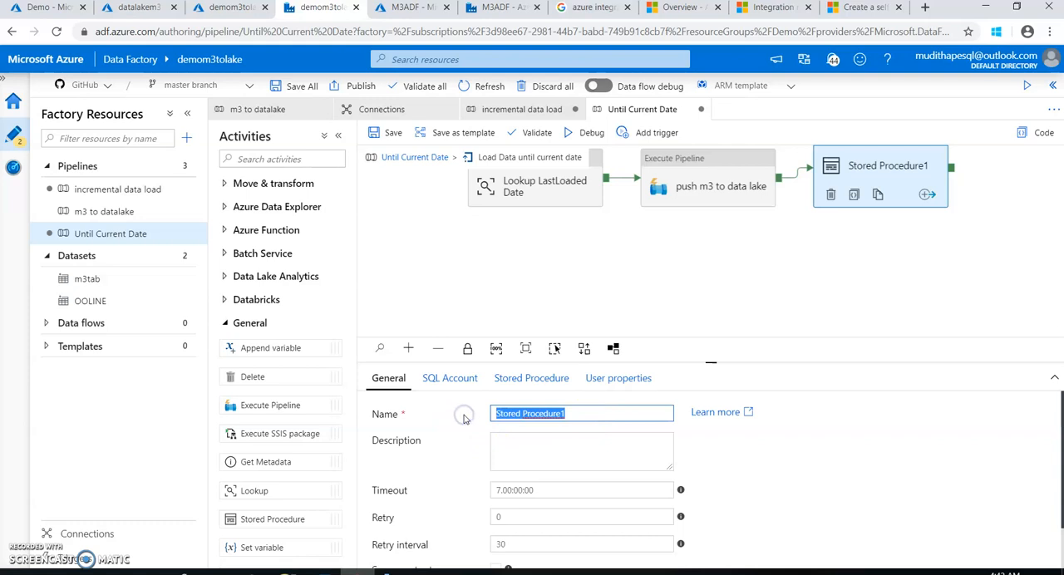
pyautogui.write('up')
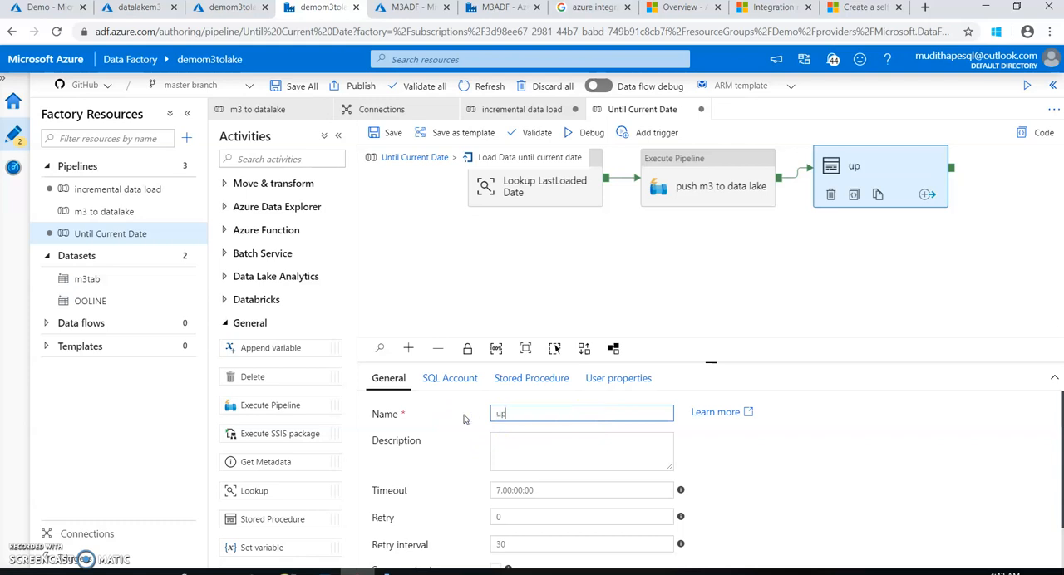
pyautogui.write('date last load date')
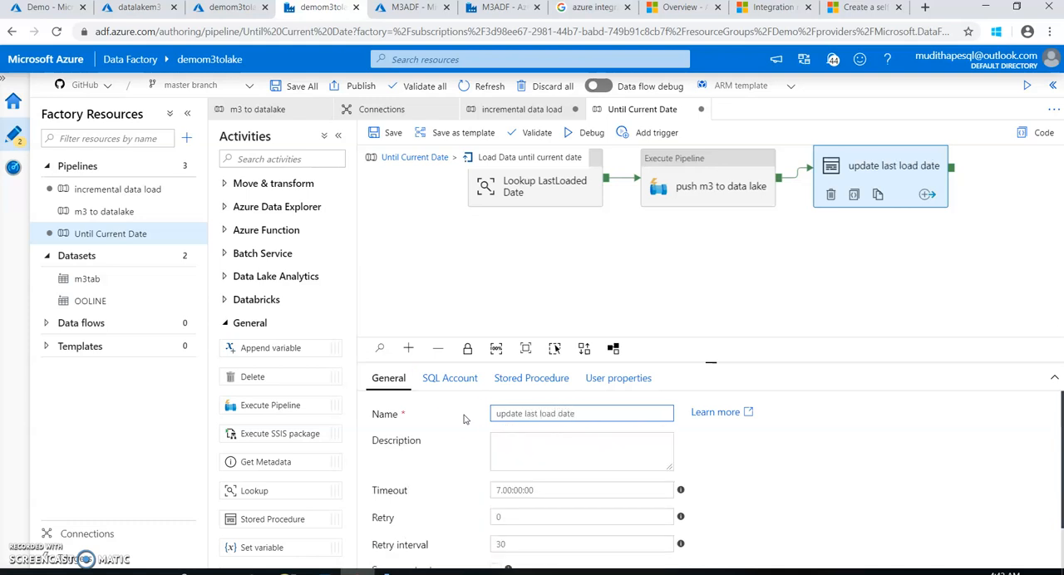
pyautogui.click(388, 133)
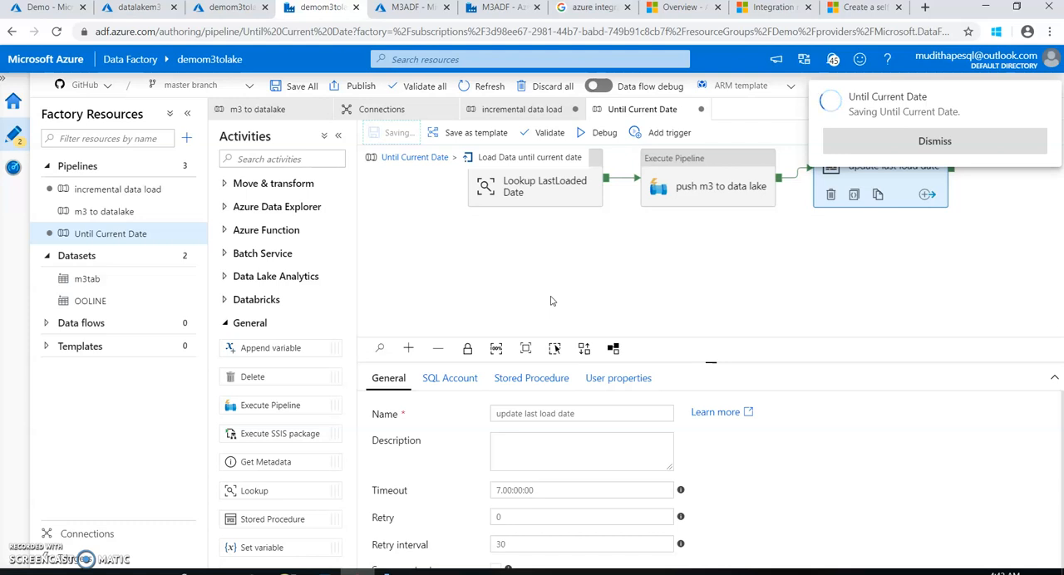
pyautogui.click(870, 131)
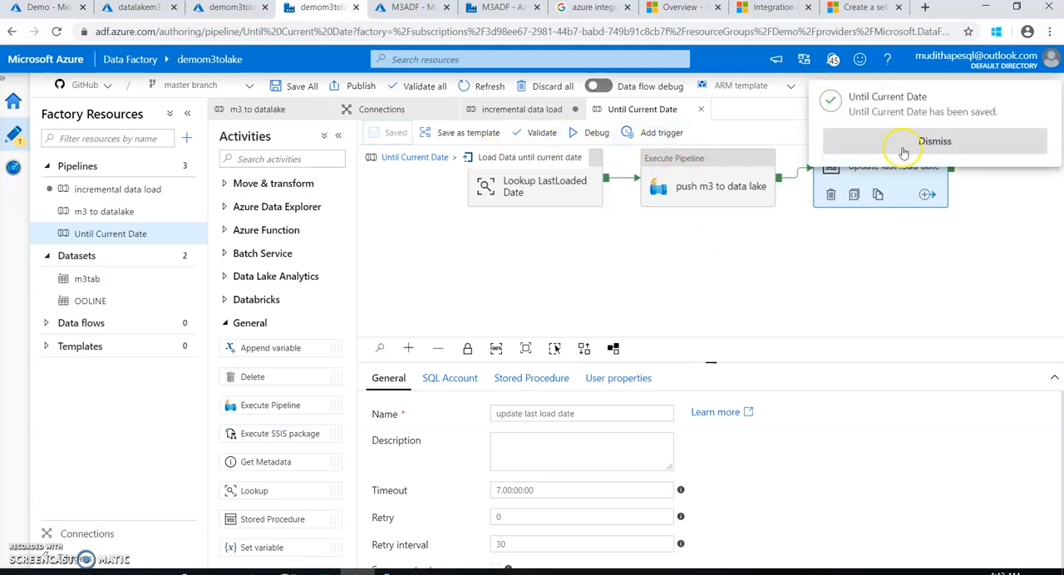
pyautogui.click(904, 152)
# Review the expression of the Load Data until current date activity and the chain of activities inside its loop
pyautogui.click(420, 157)
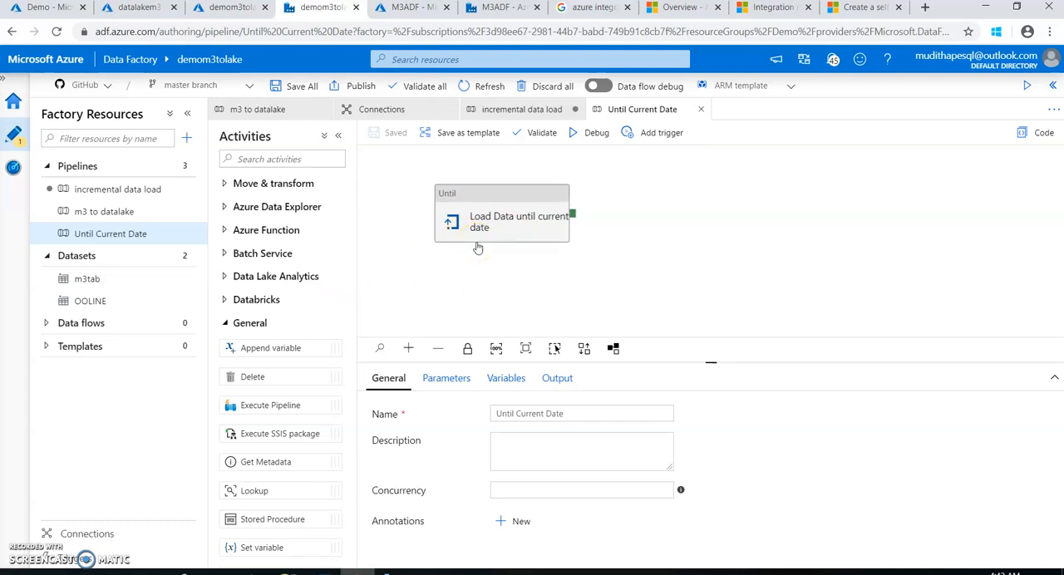
pyautogui.click(480, 233)
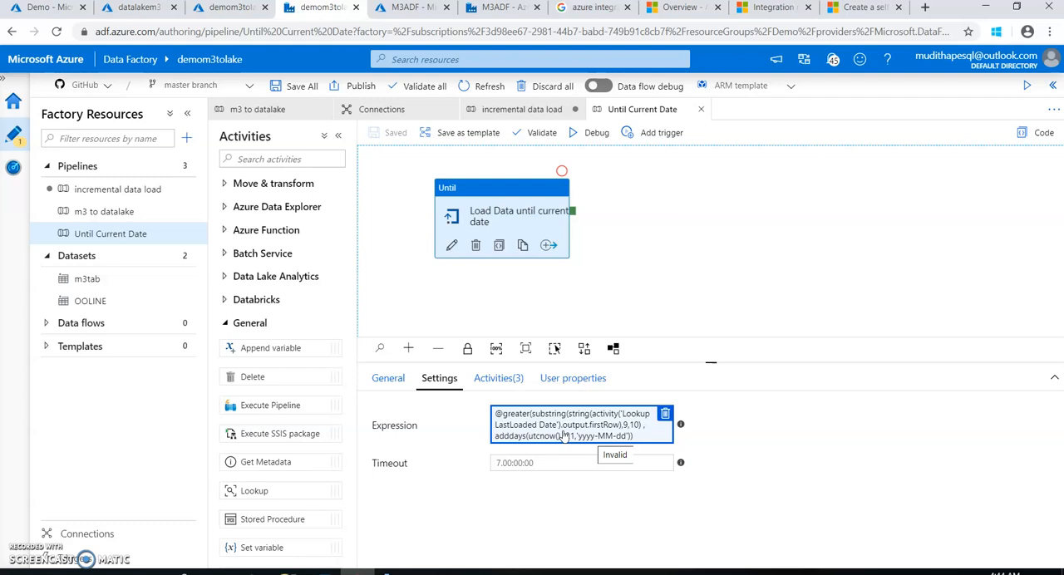
pyautogui.click(450, 248)
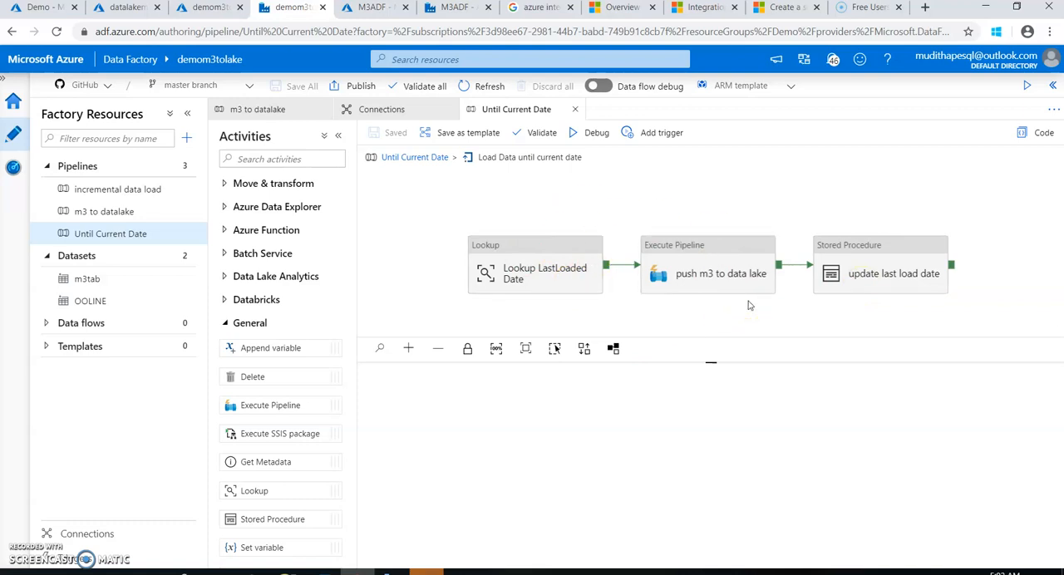
# Start a debug run of the Until Current Date pipeline and check the m3tables container in Azure Storage Explorer
pyautogui.click(426, 157)
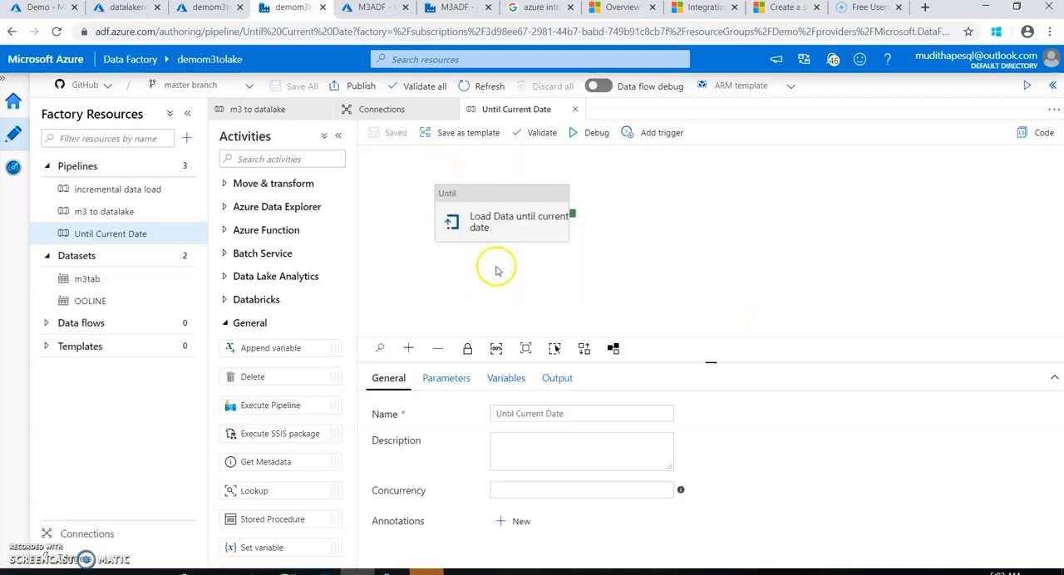
pyautogui.click(597, 135)
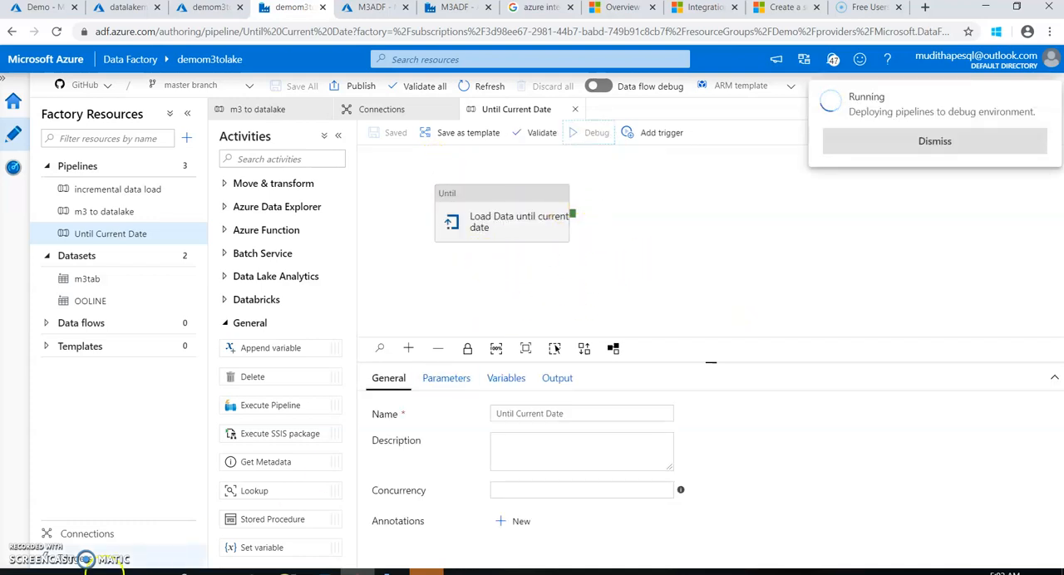
pyautogui.moveTo(389, 573)
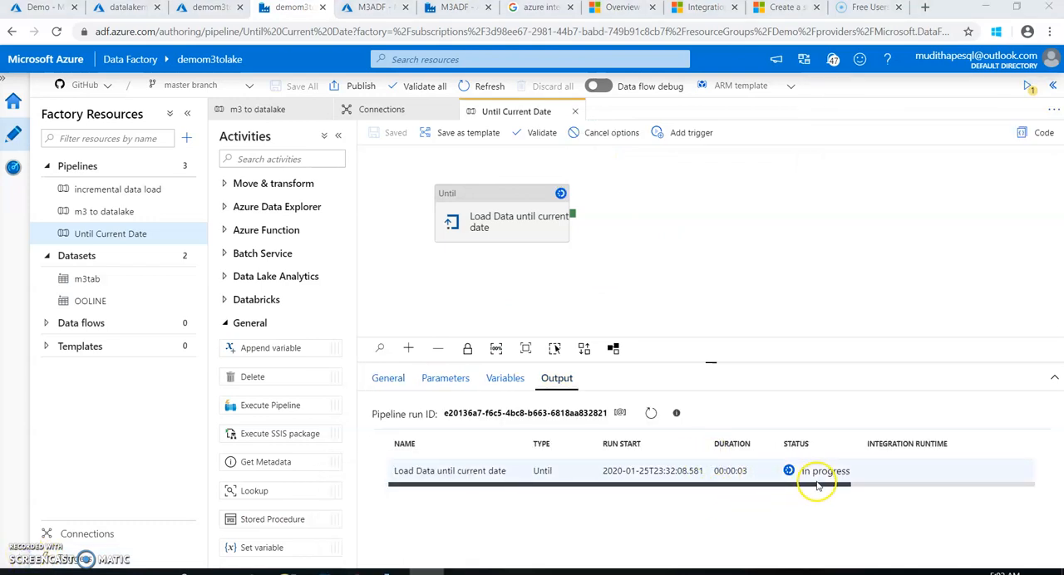
pyautogui.click(389, 572)
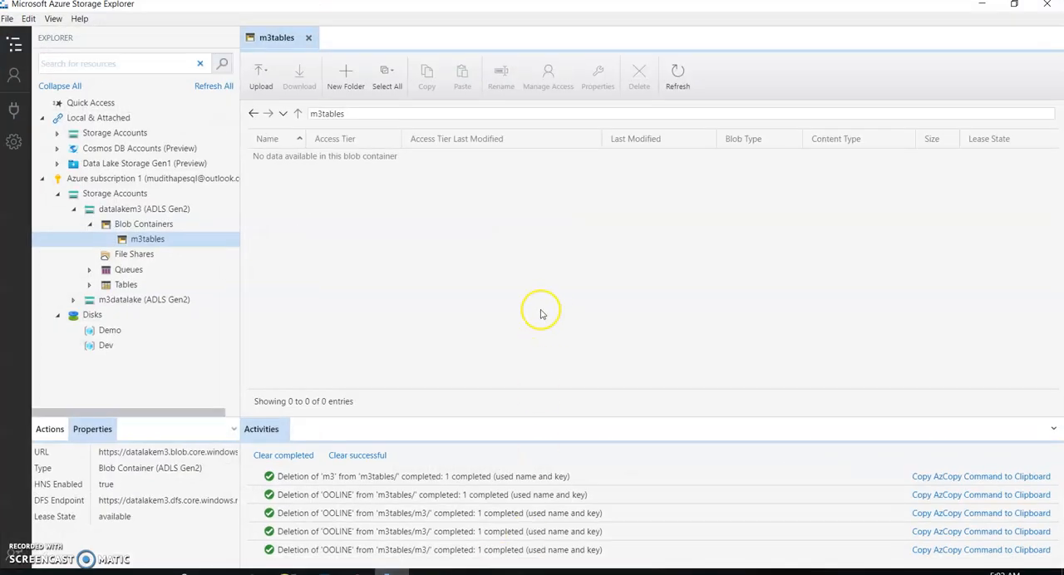
pyautogui.click(678, 76)
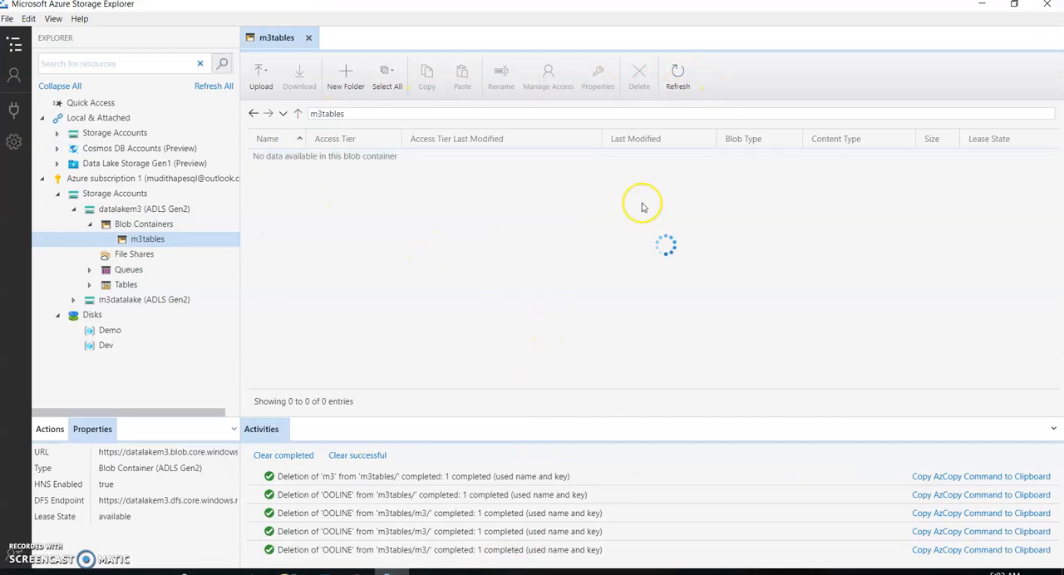
pyautogui.click(284, 166)
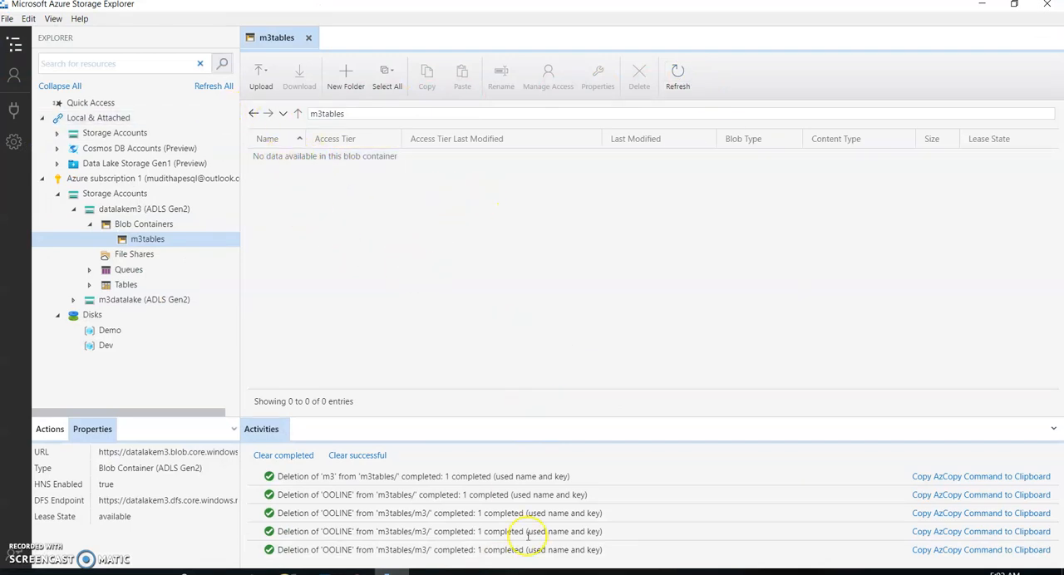
pyautogui.click(983, 5)
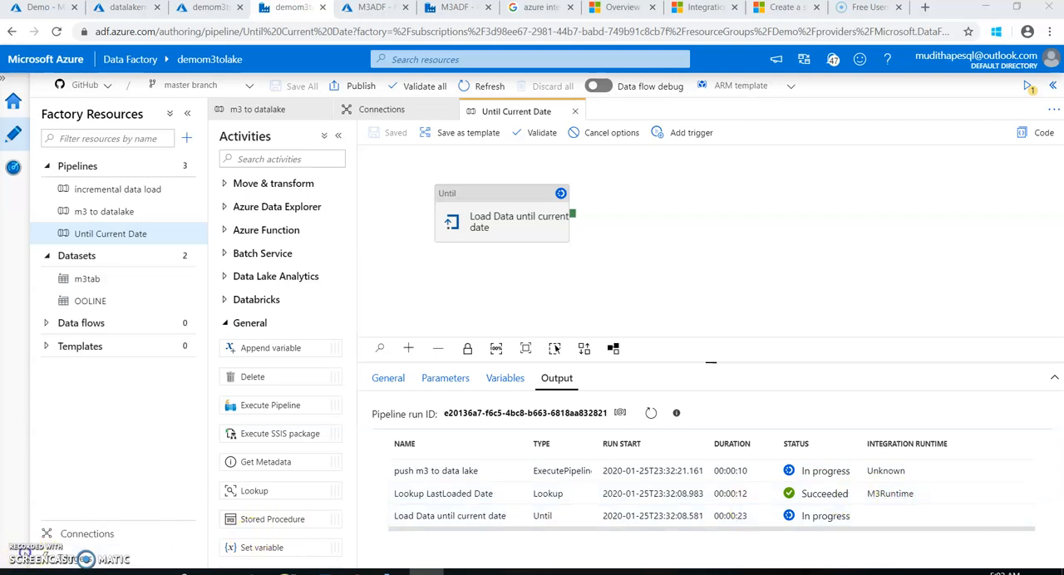
# Check the debug run's activity output, and browse the loaded files in m3tables/OOLINE/2019/12 in Azure Storage Explorer
pyautogui.scroll(-1, 769, 482)
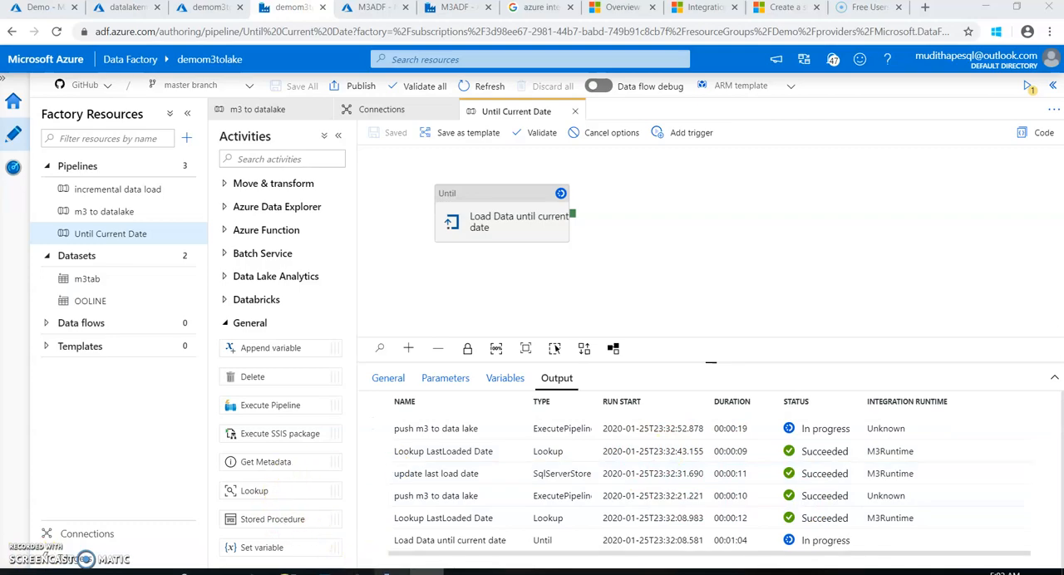
pyautogui.click(393, 573)
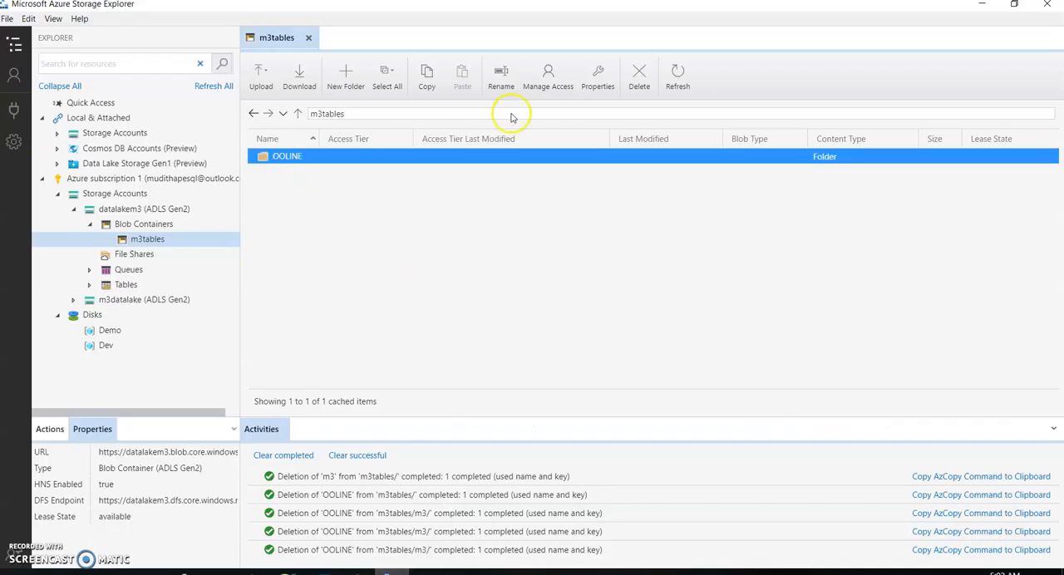
pyautogui.doubleClick(278, 161)
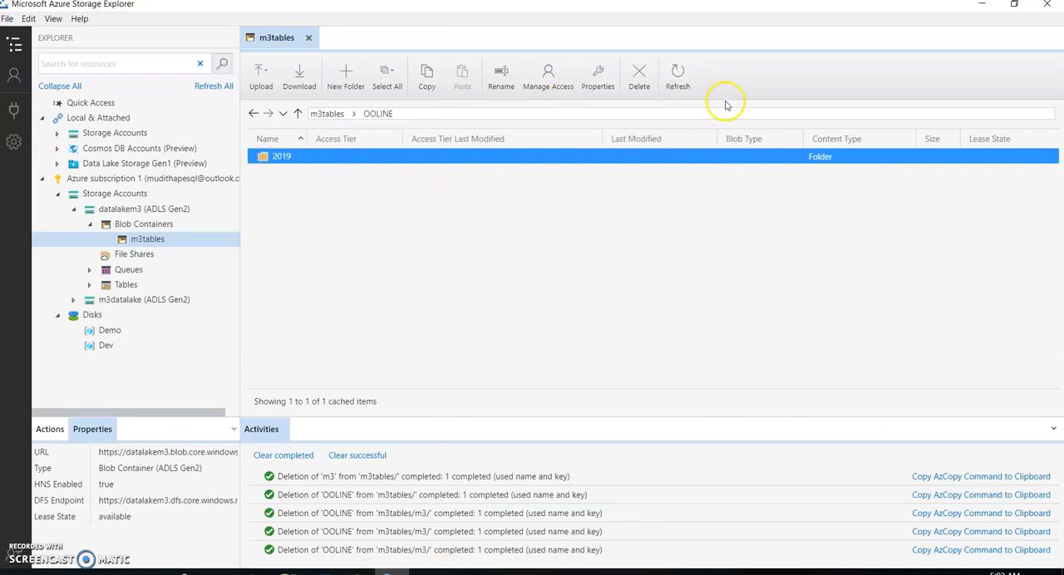
pyautogui.doubleClick(283, 157)
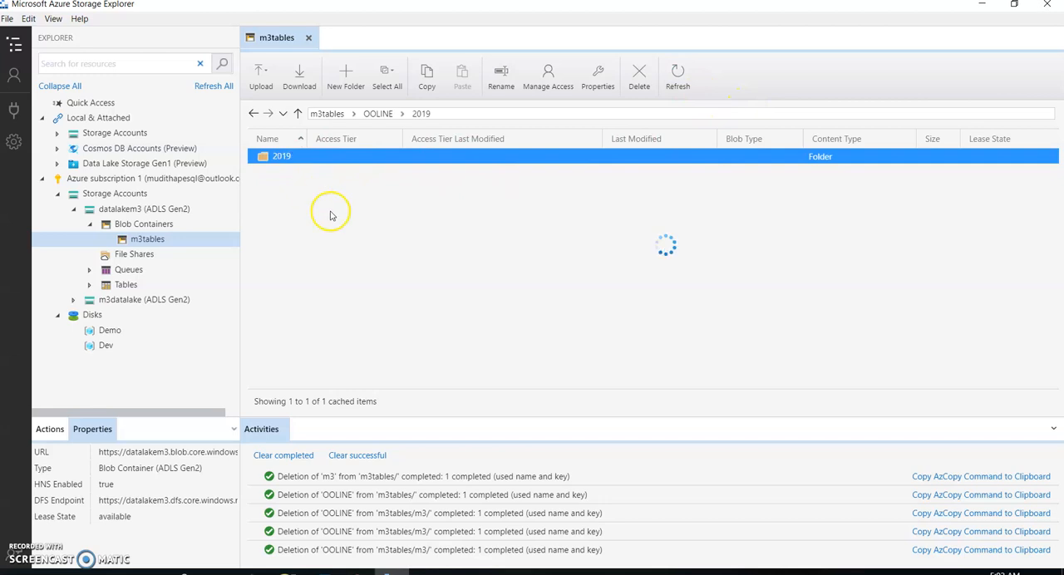
pyautogui.doubleClick(290, 158)
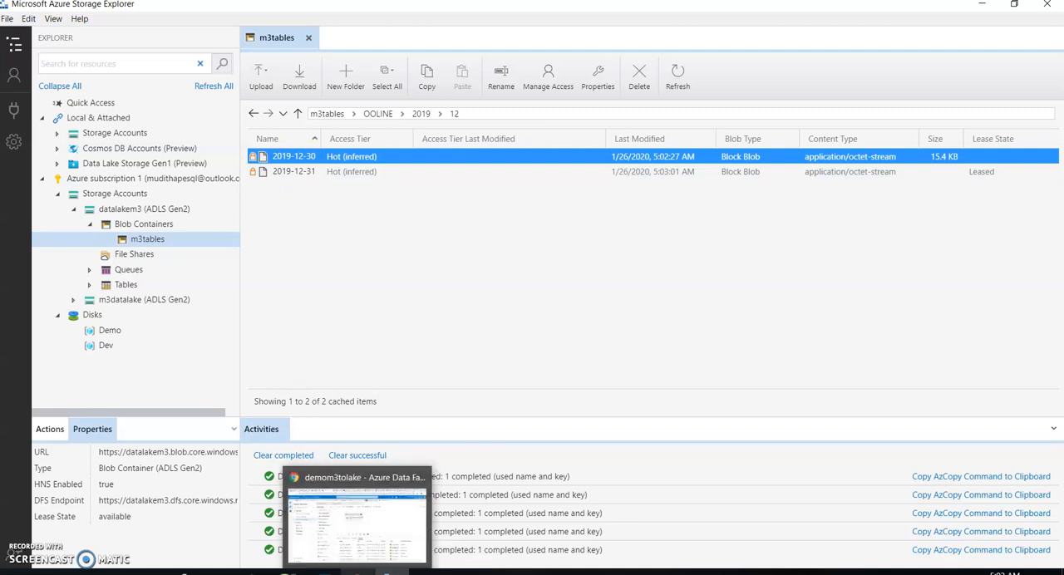
# Switch to SQL Server Management Studio and run the SELECT statement that reads the last load date from [INTEGRATION].[Lastmodified]
pyautogui.click(288, 573)
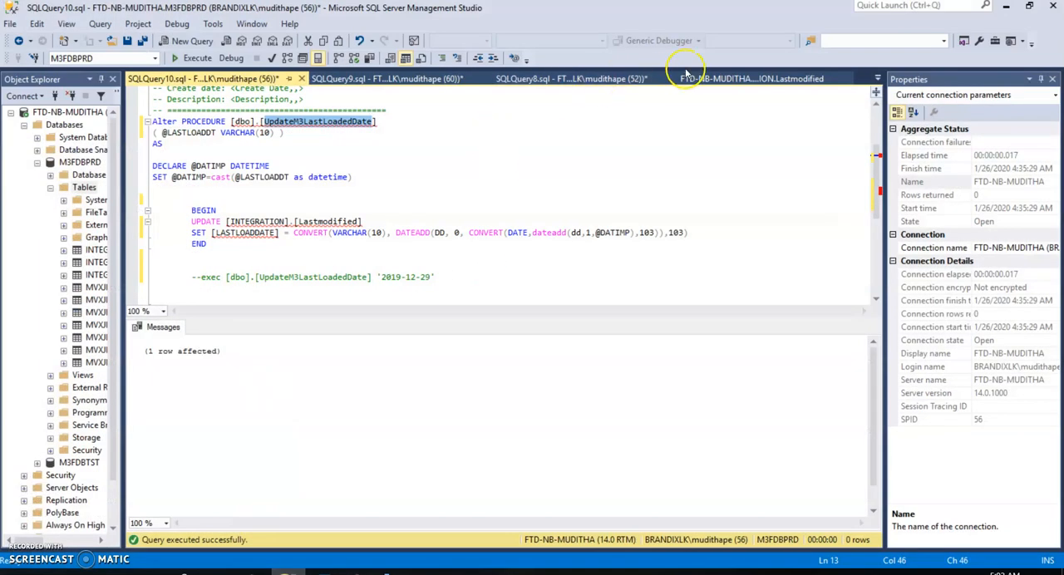
pyautogui.click(690, 78)
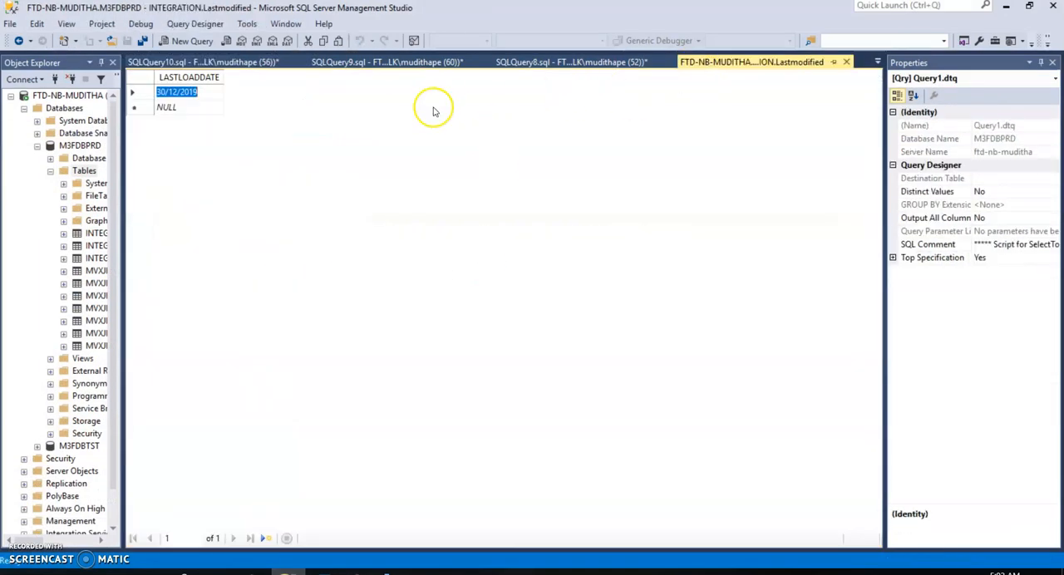
pyautogui.click(532, 62)
pyautogui.moveTo(640, 236); pyautogui.dragTo(148, 237)
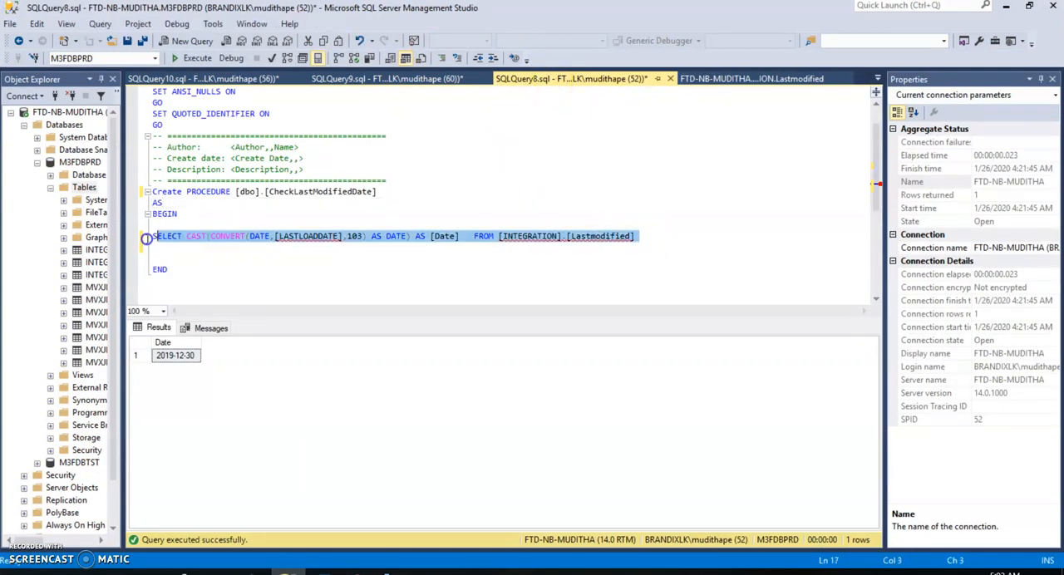
pyautogui.click(187, 57)
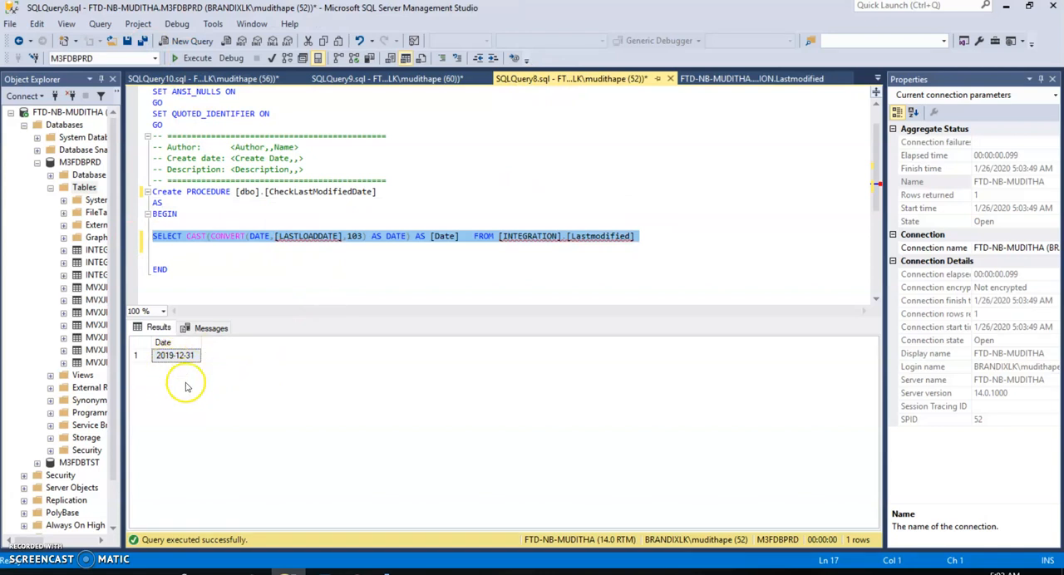
pyautogui.click(684, 208)
pyautogui.click(1006, 6)
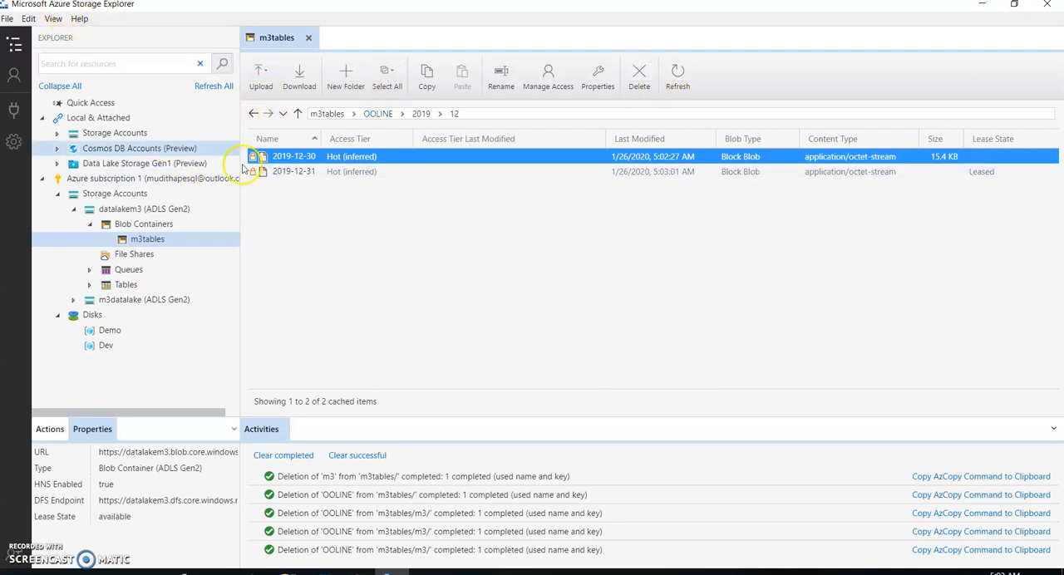
# Refresh the OOLINE/2019/12 folder in Azure Storage Explorer, and check the year folders under m3tables/OOLINE
pyautogui.click(675, 77)
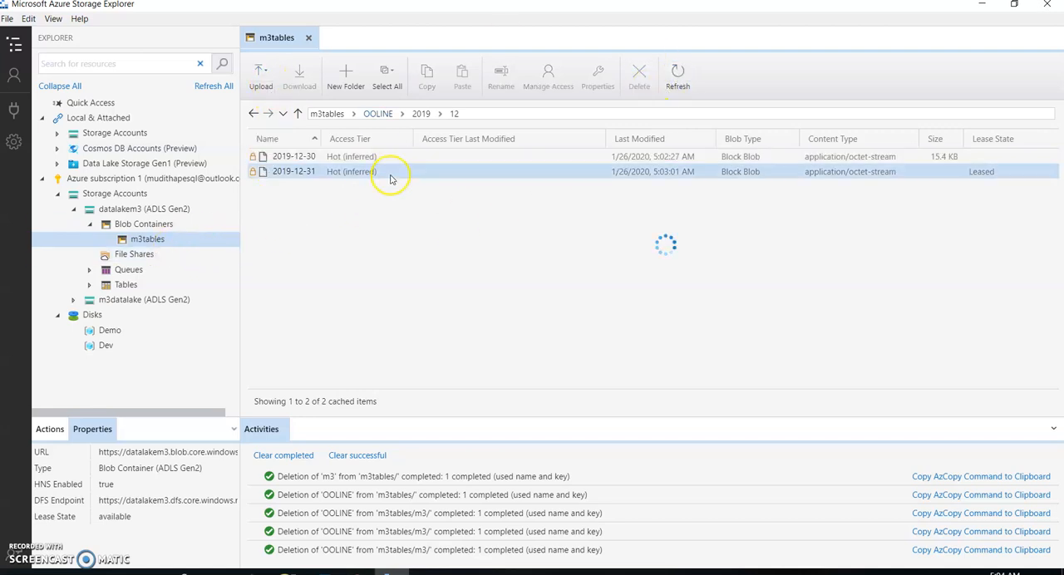
pyautogui.click(384, 116)
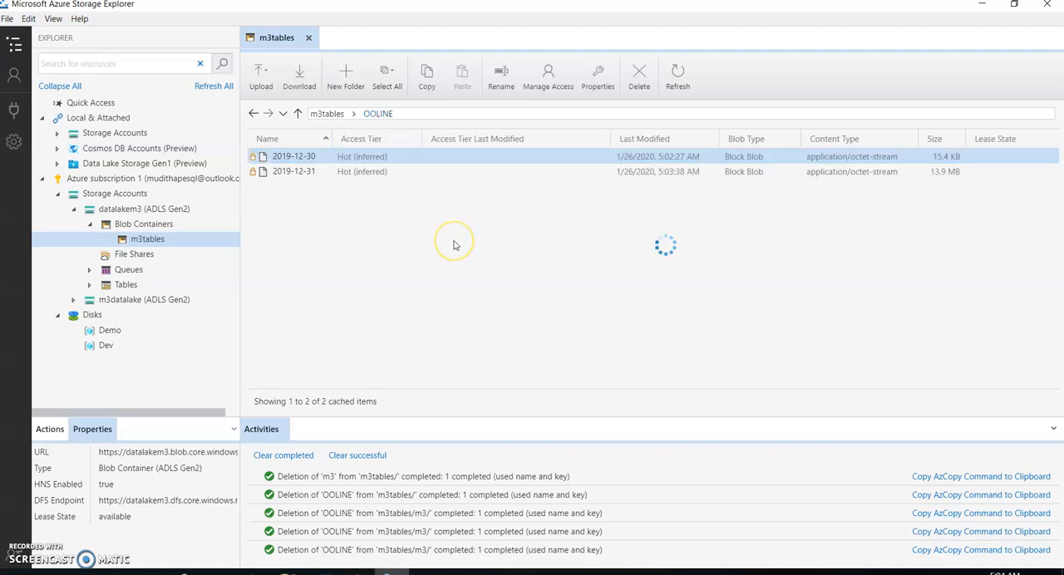
pyautogui.click(283, 158)
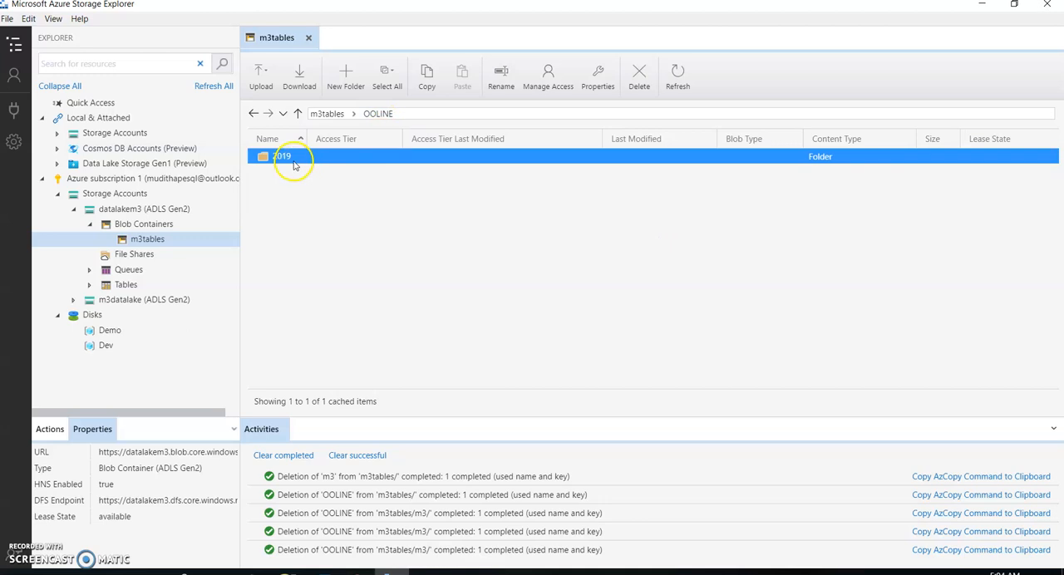
pyautogui.click(331, 113)
pyautogui.doubleClick(283, 161)
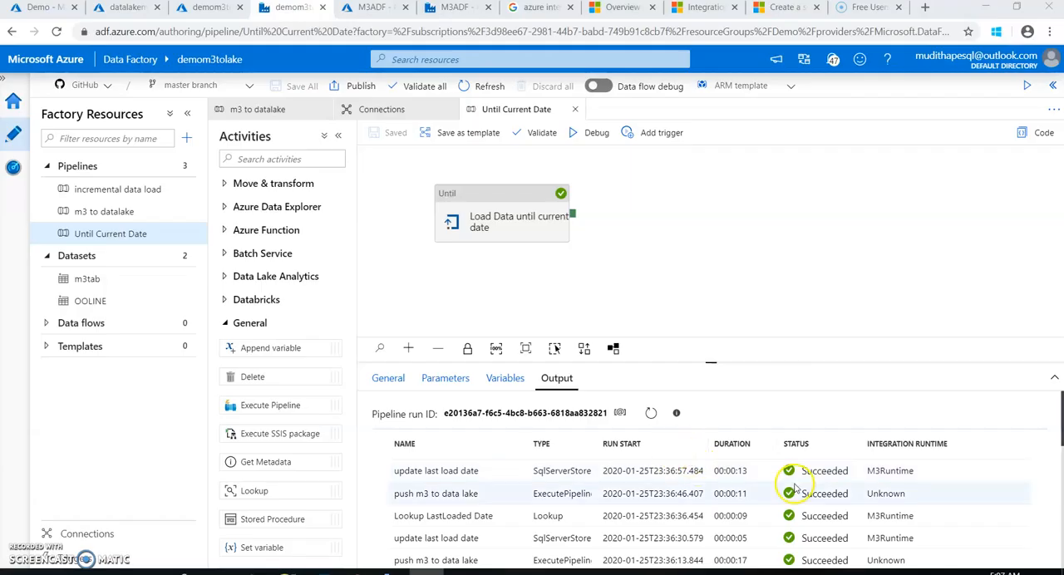
# Review the activity output of the Until Current Date debug run in Azure Data Factory
pyautogui.scroll(-4, 795, 488)
pyautogui.scroll(-2, 796, 488)
pyautogui.scroll(6, 796, 489)
# Switch to Azure Storage Explorer and examine the daily files in m3tables/OOLINE/2019/12
pyautogui.click(390, 572)
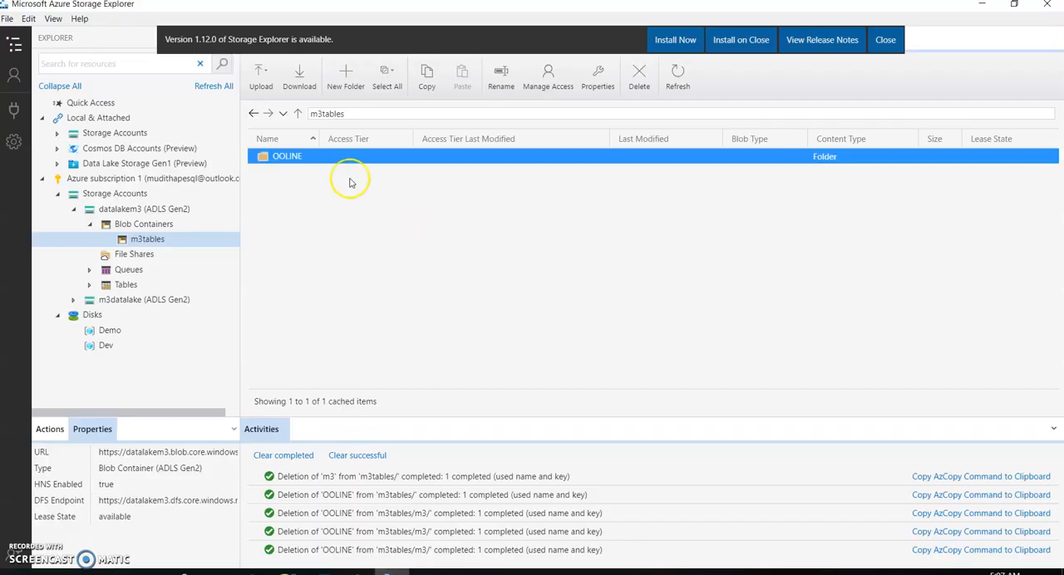
pyautogui.doubleClick(283, 163)
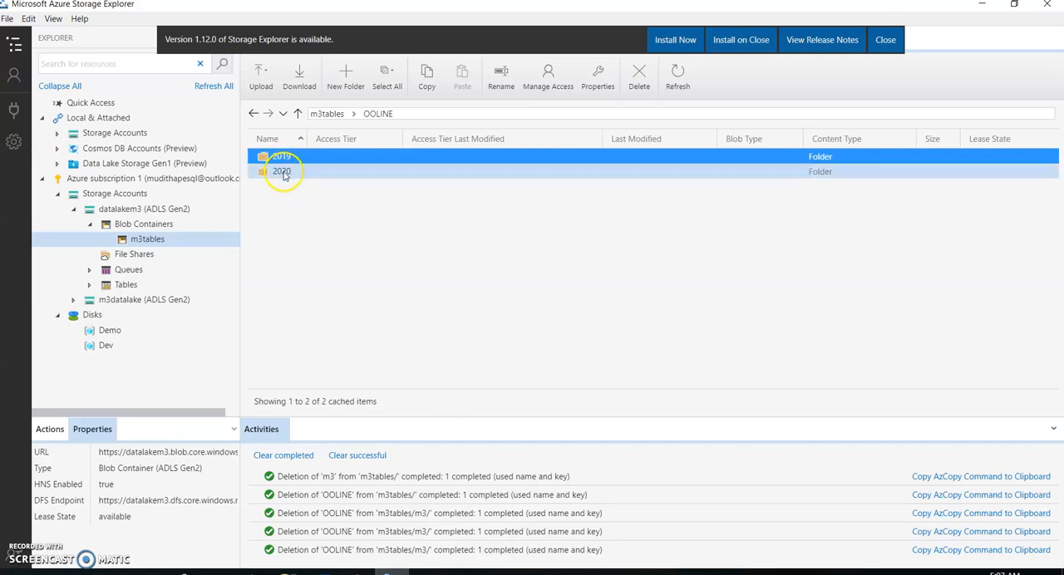
pyautogui.doubleClick(285, 157)
pyautogui.doubleClick(282, 158)
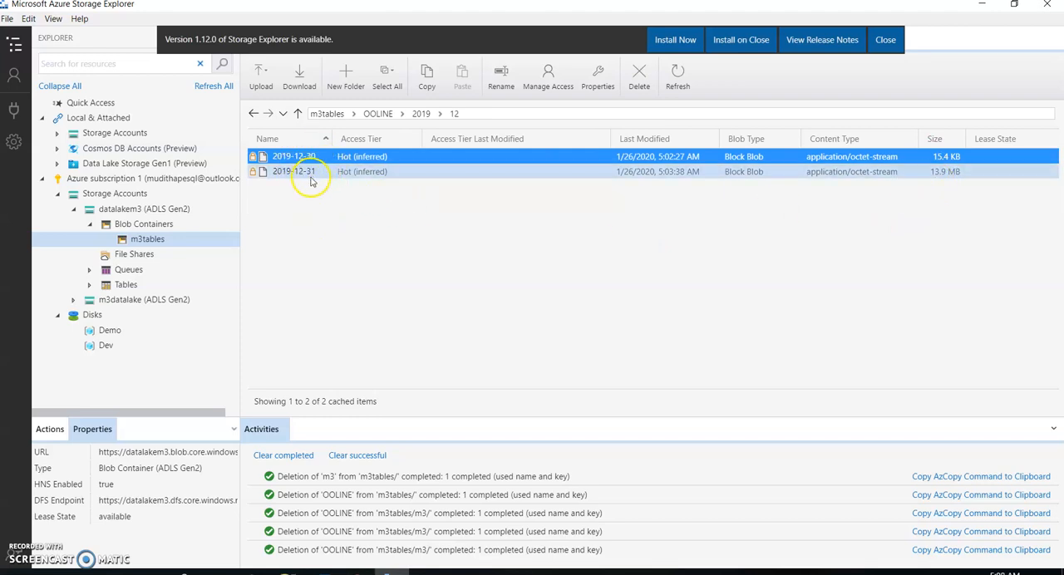
# Examine the daily files in m3tables/OOLINE/2020/01, and return to the Until Current Date pipeline in Azure Data Factory
pyautogui.click(297, 114)
pyautogui.click(297, 113)
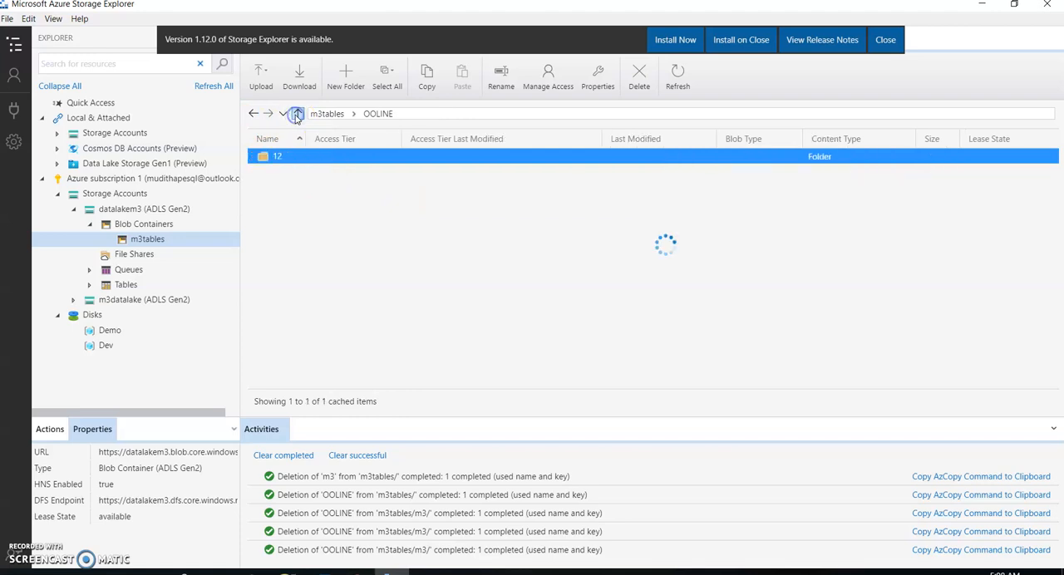
pyautogui.doubleClick(281, 171)
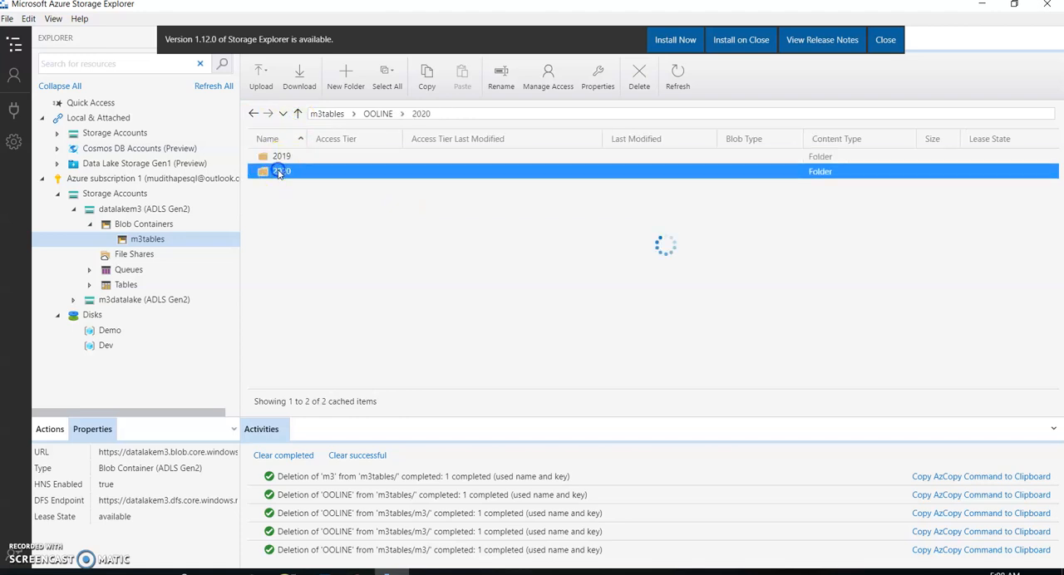
pyautogui.doubleClick(274, 158)
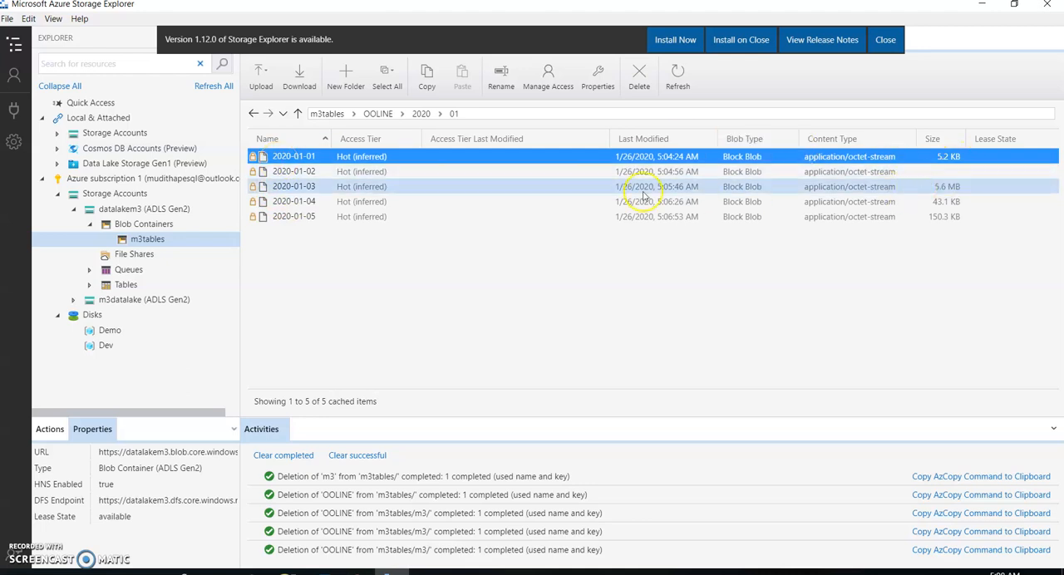
pyautogui.click(361, 174)
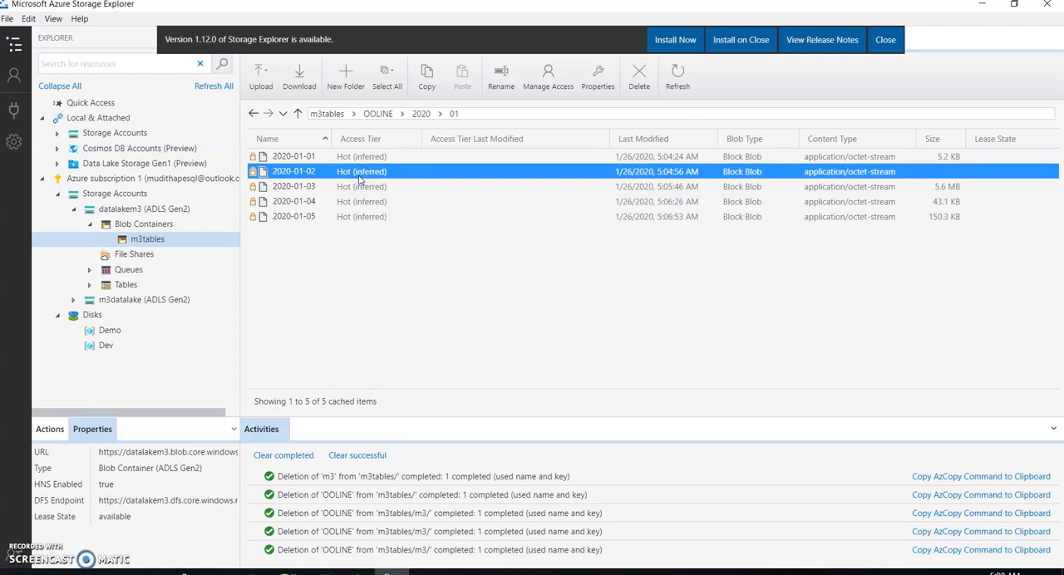
pyautogui.click(361, 192)
pyautogui.click(361, 201)
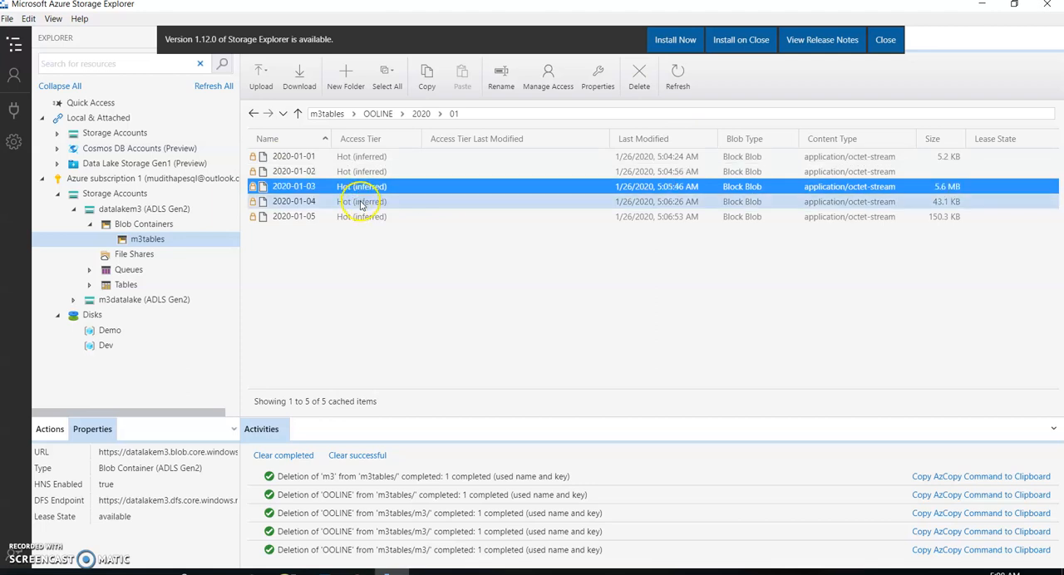
pyautogui.click(361, 216)
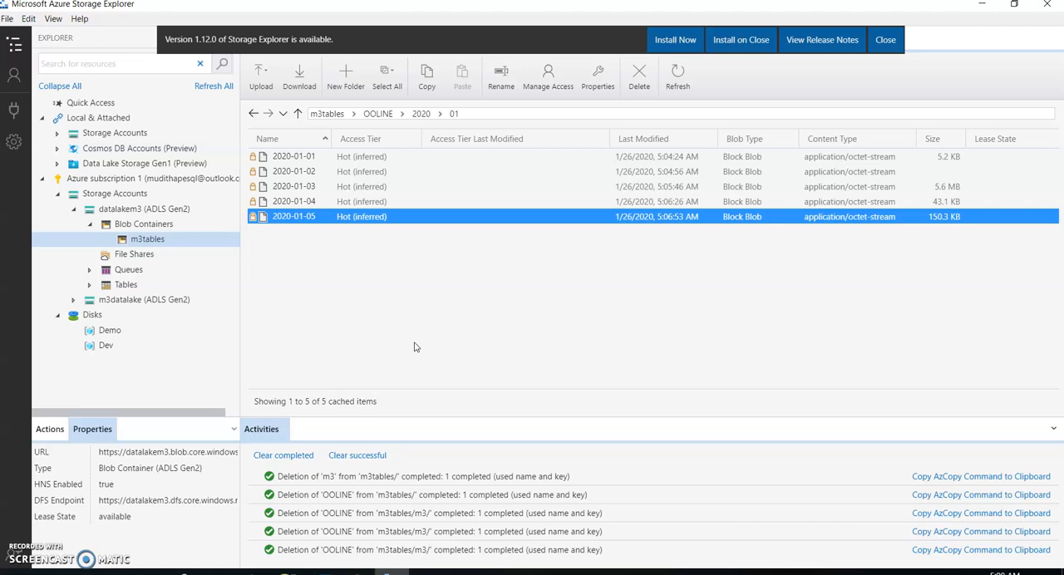
pyautogui.hotkey('alt', 'Tab')
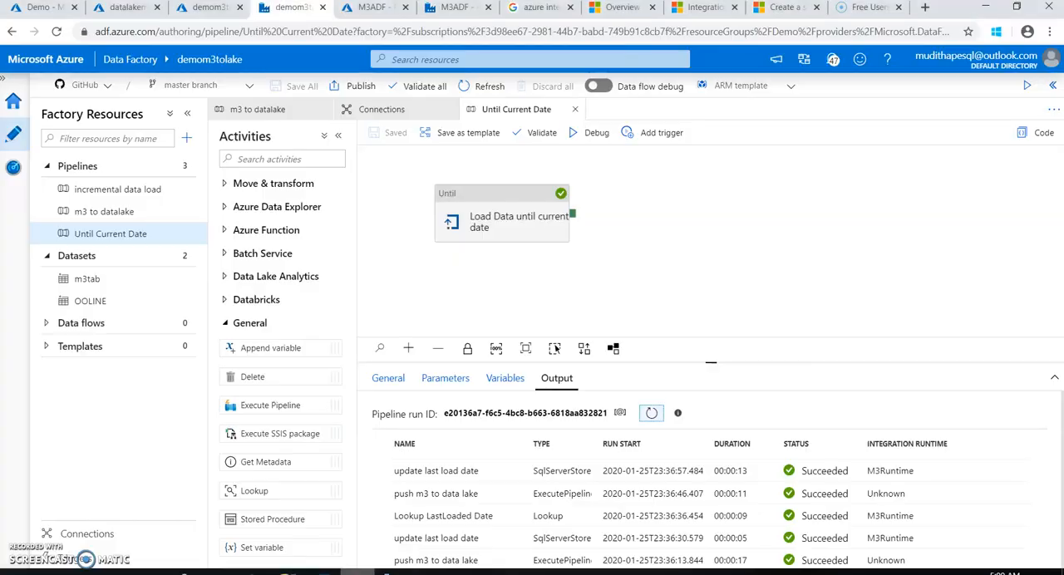
pyautogui.click(617, 300)
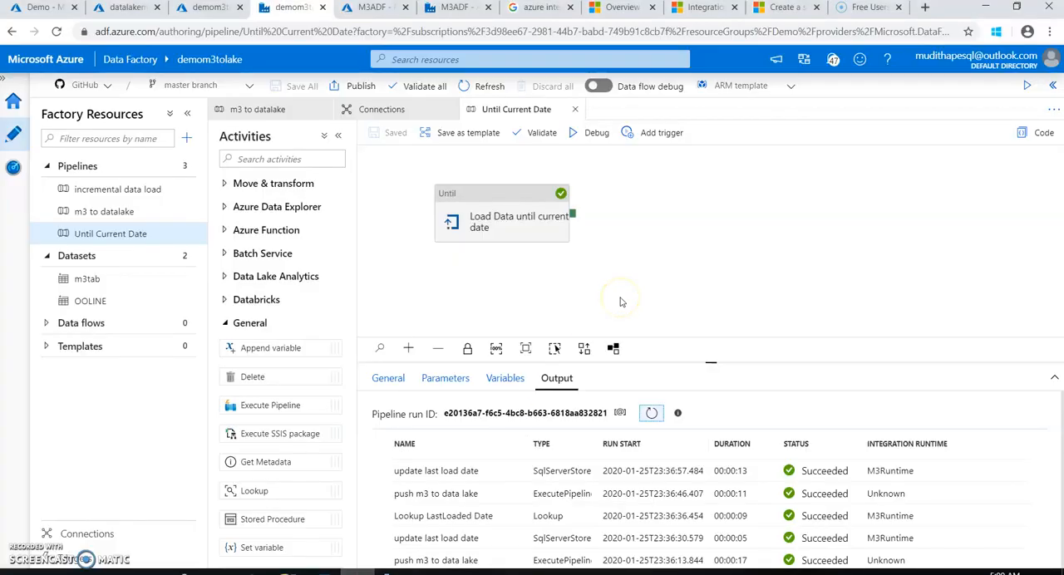